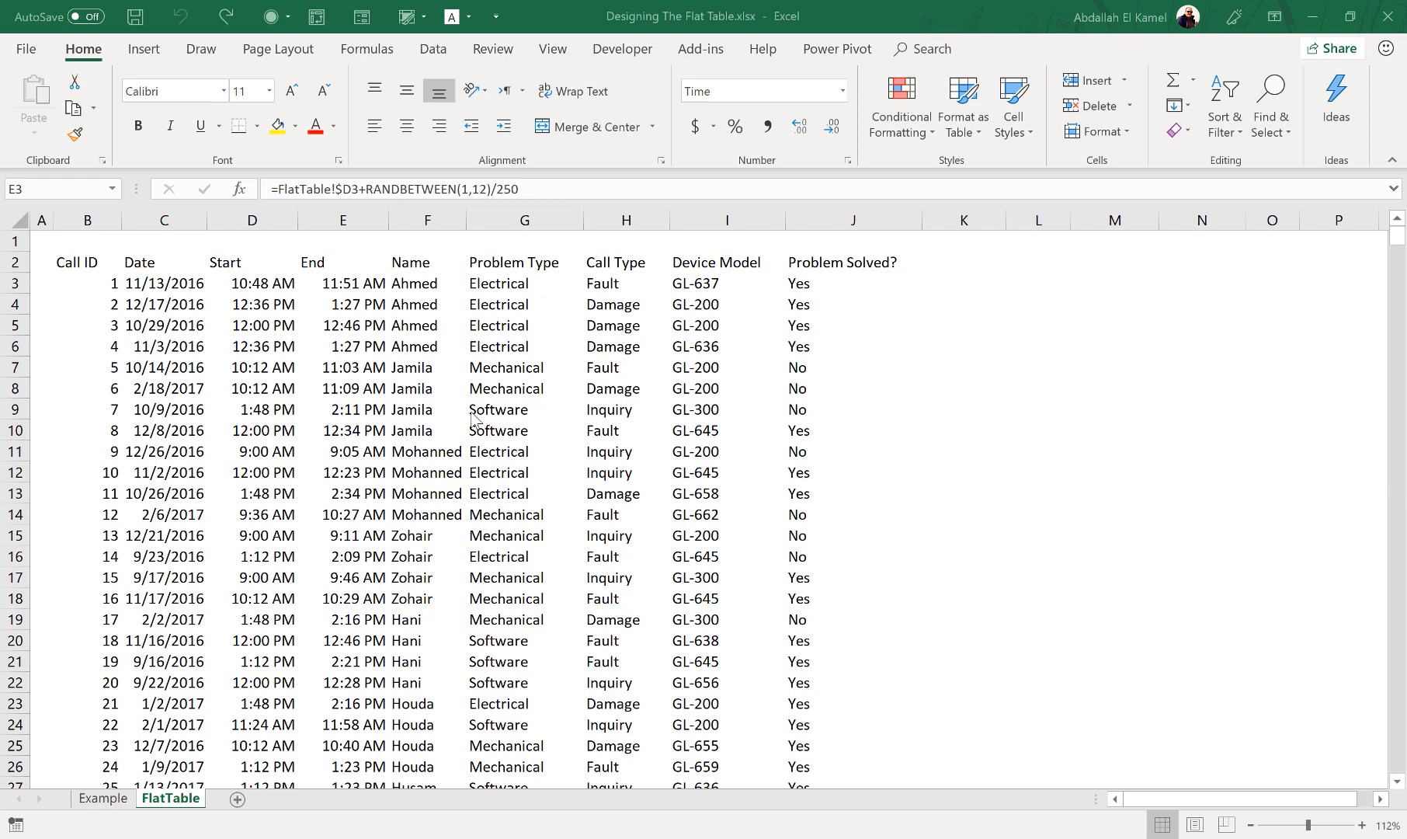
# Review the field headings in row 2, from Call ID through Problem Solved?
pyautogui.click(87, 264)
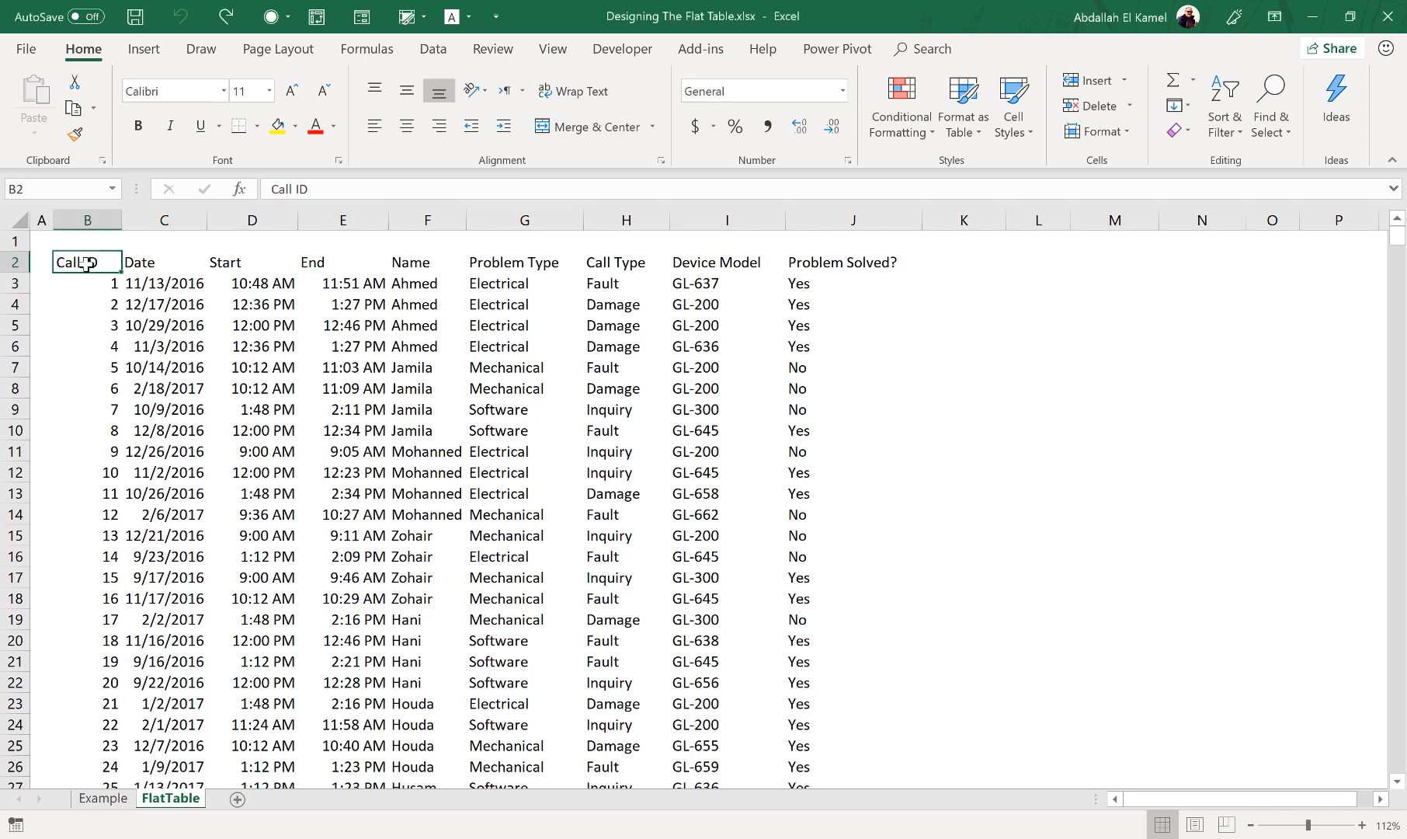
pyautogui.click(326, 268)
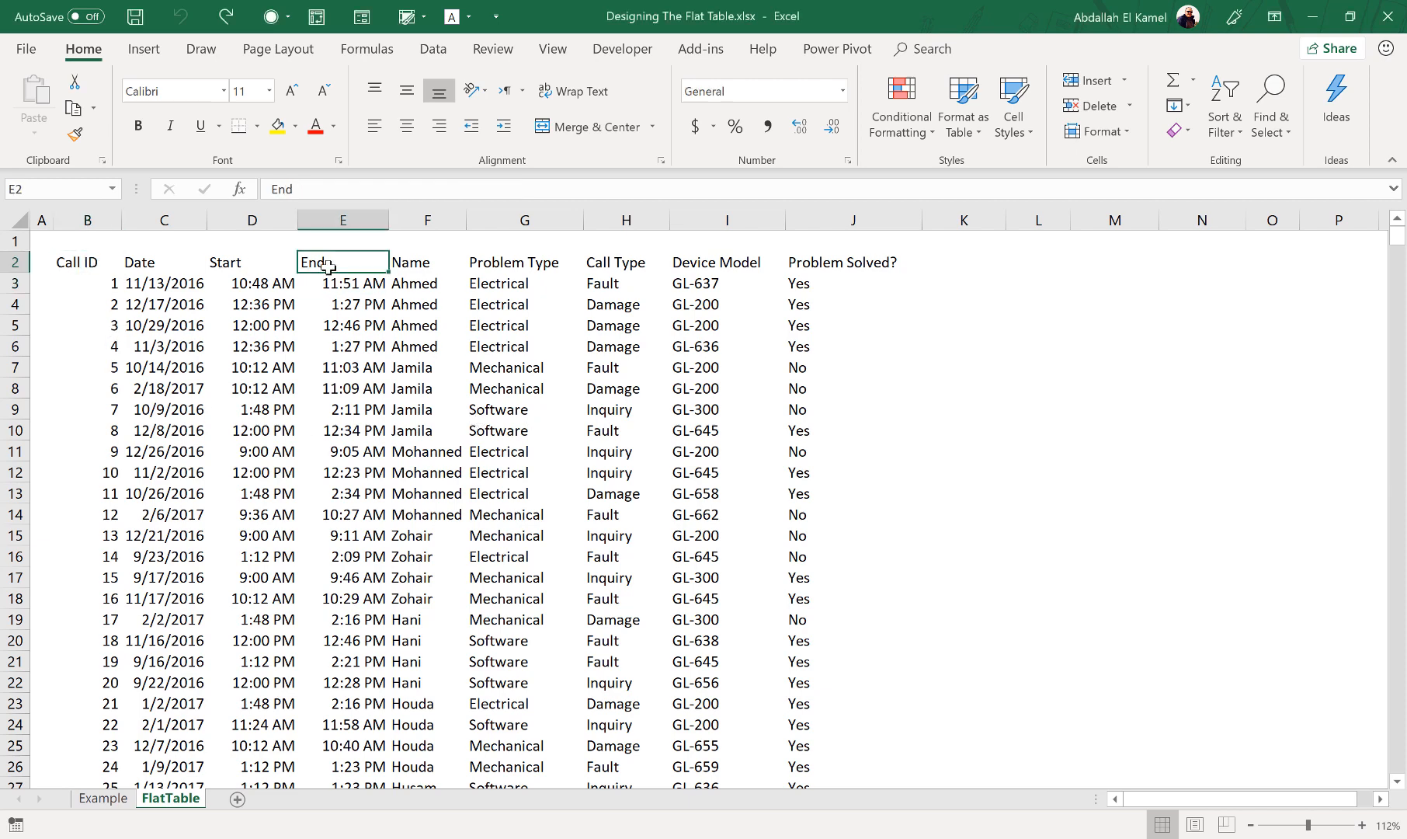
pyautogui.click(100, 260)
pyautogui.moveTo(153, 259); pyautogui.dragTo(341, 261)
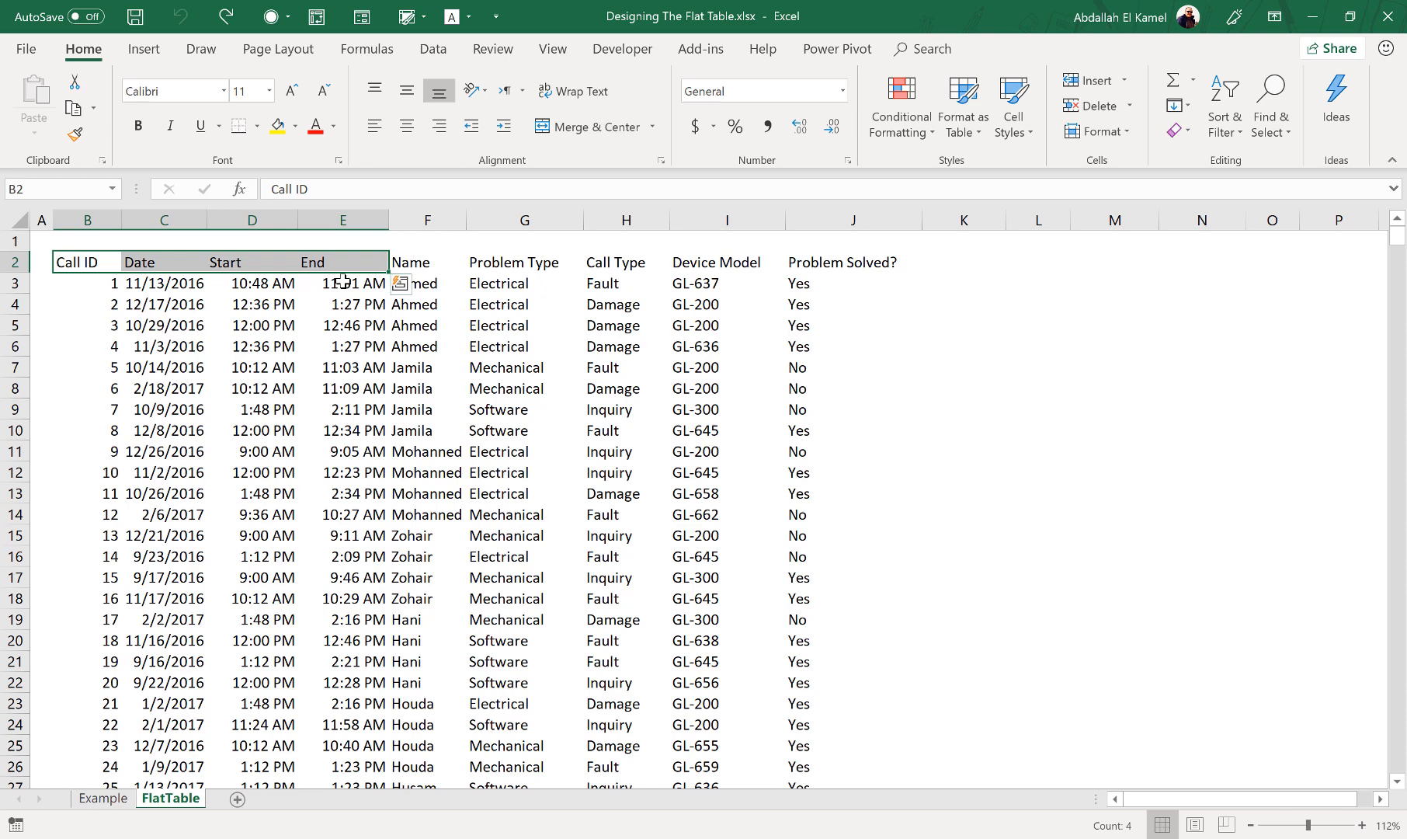
pyautogui.moveTo(412, 264); pyautogui.dragTo(839, 263)
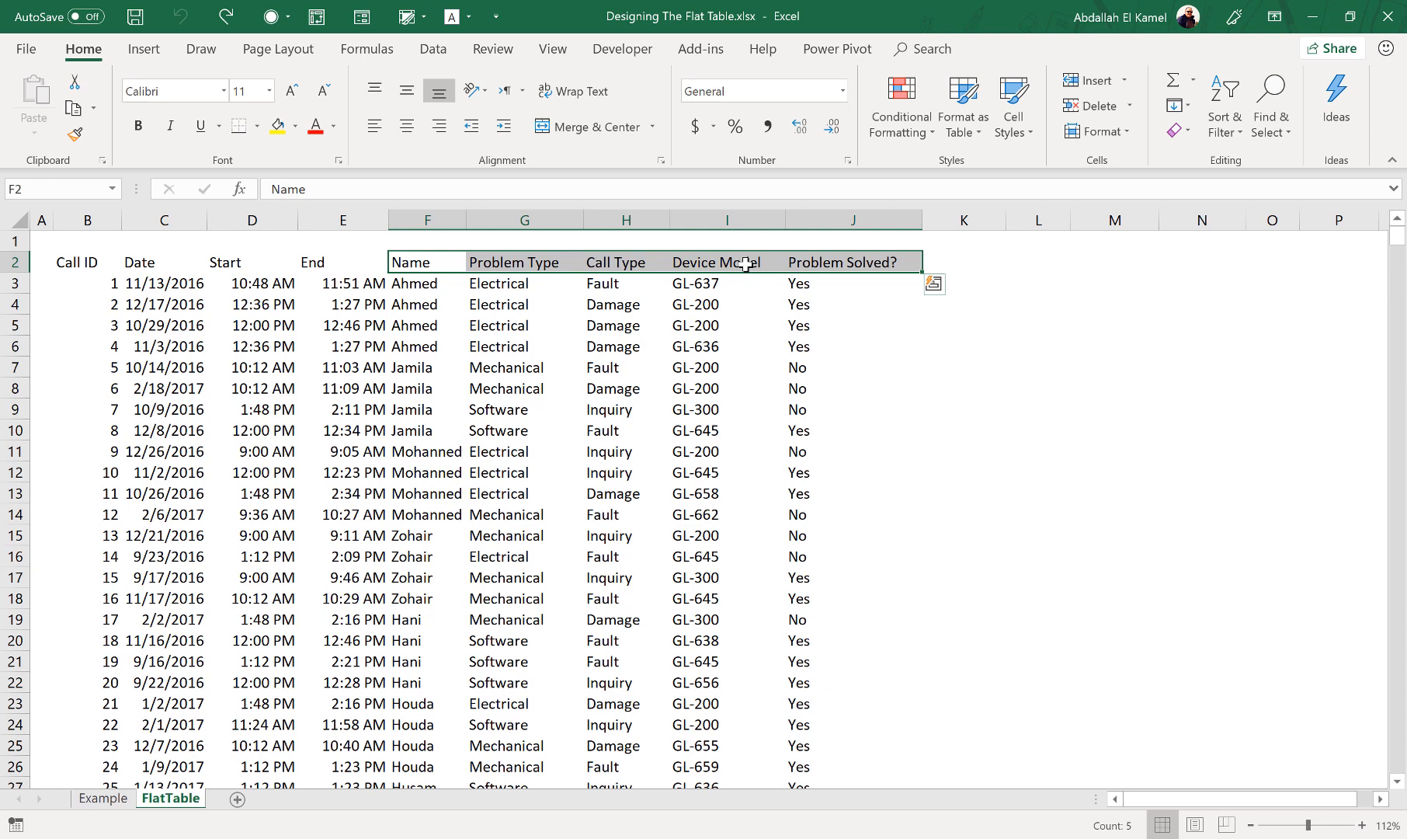
# Format the call data in B2:J741 as a table with headers, using a light blue banded style with gridlines
pyautogui.click(152, 281)
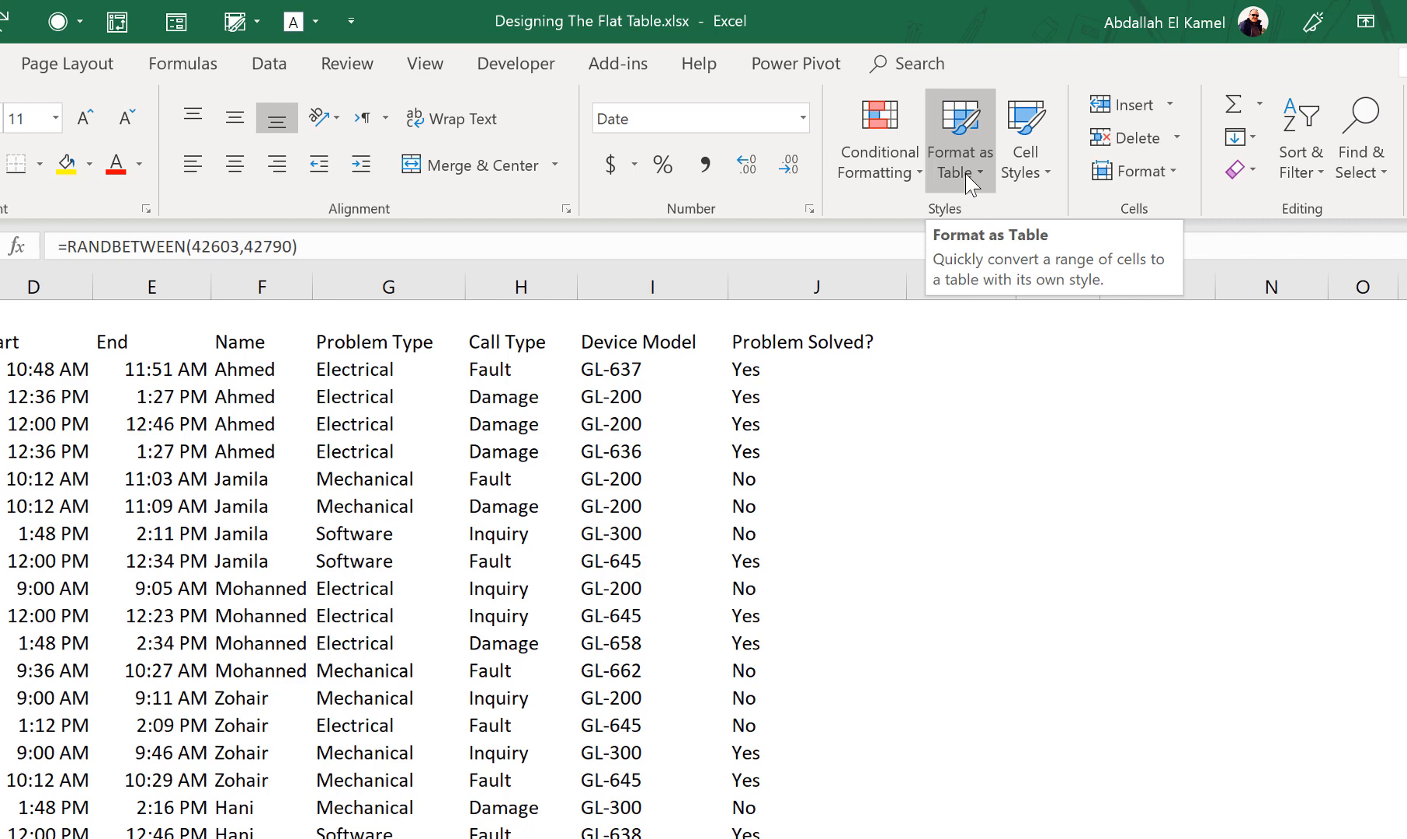
pyautogui.click(965, 174)
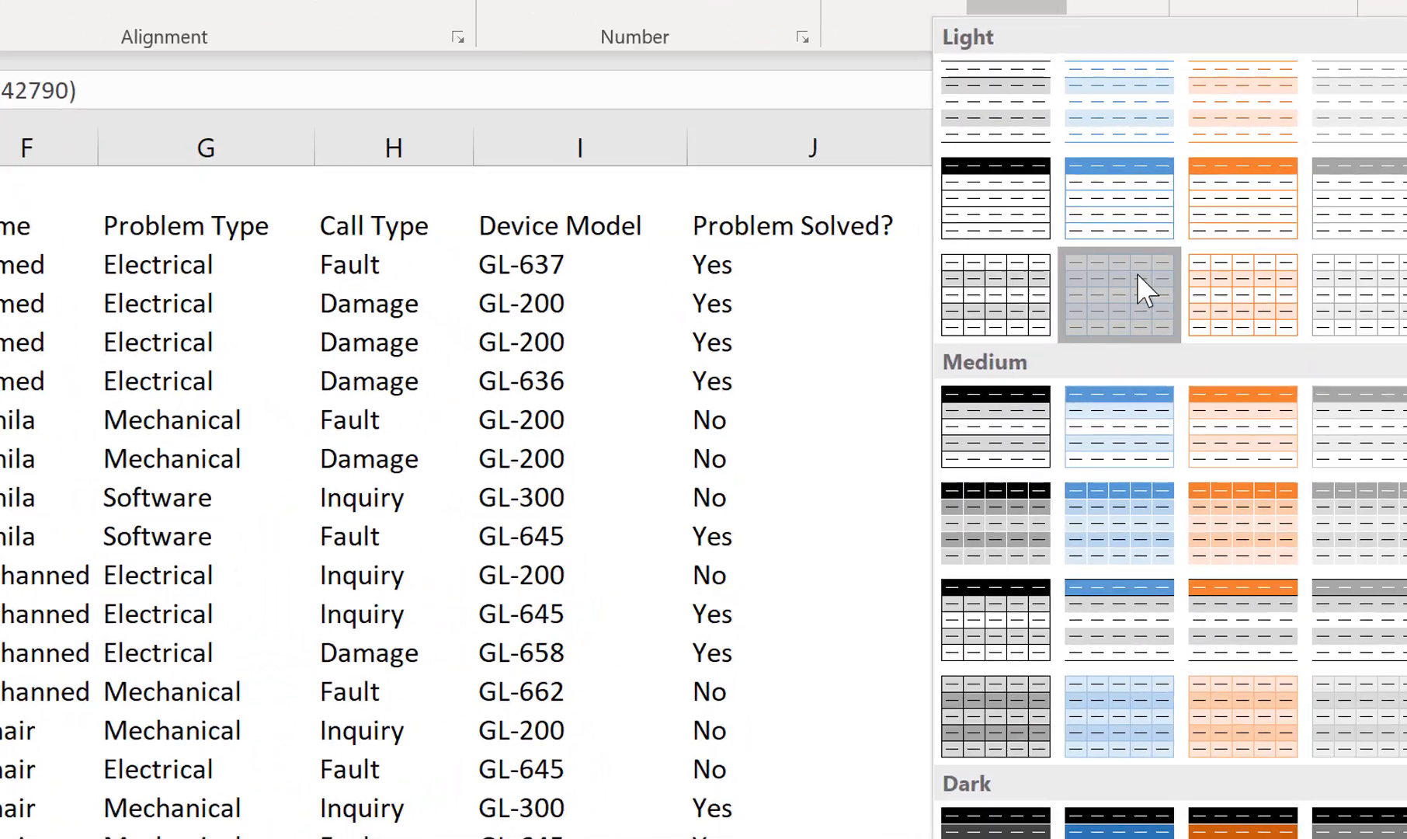
pyautogui.click(1050, 386)
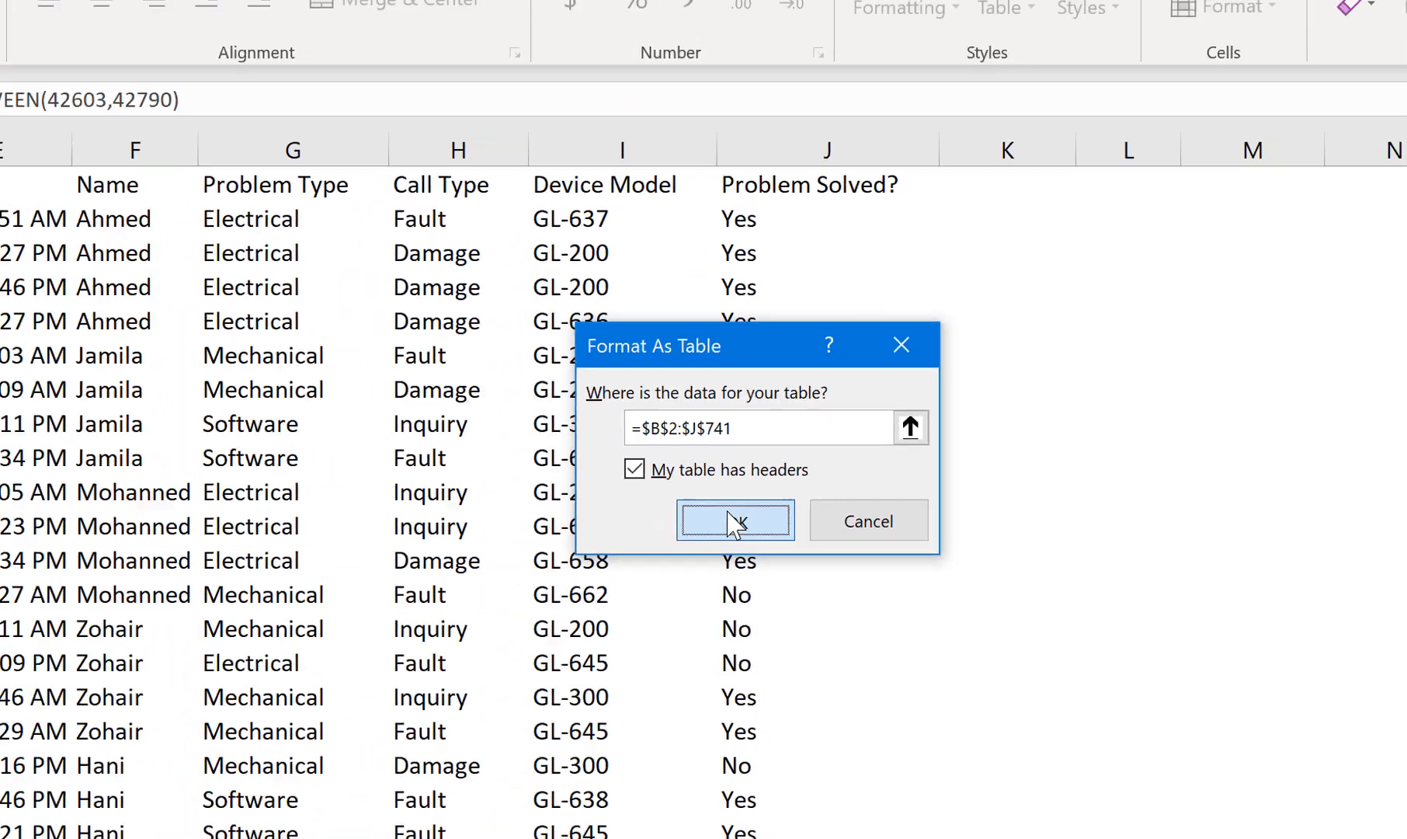
pyautogui.click(698, 564)
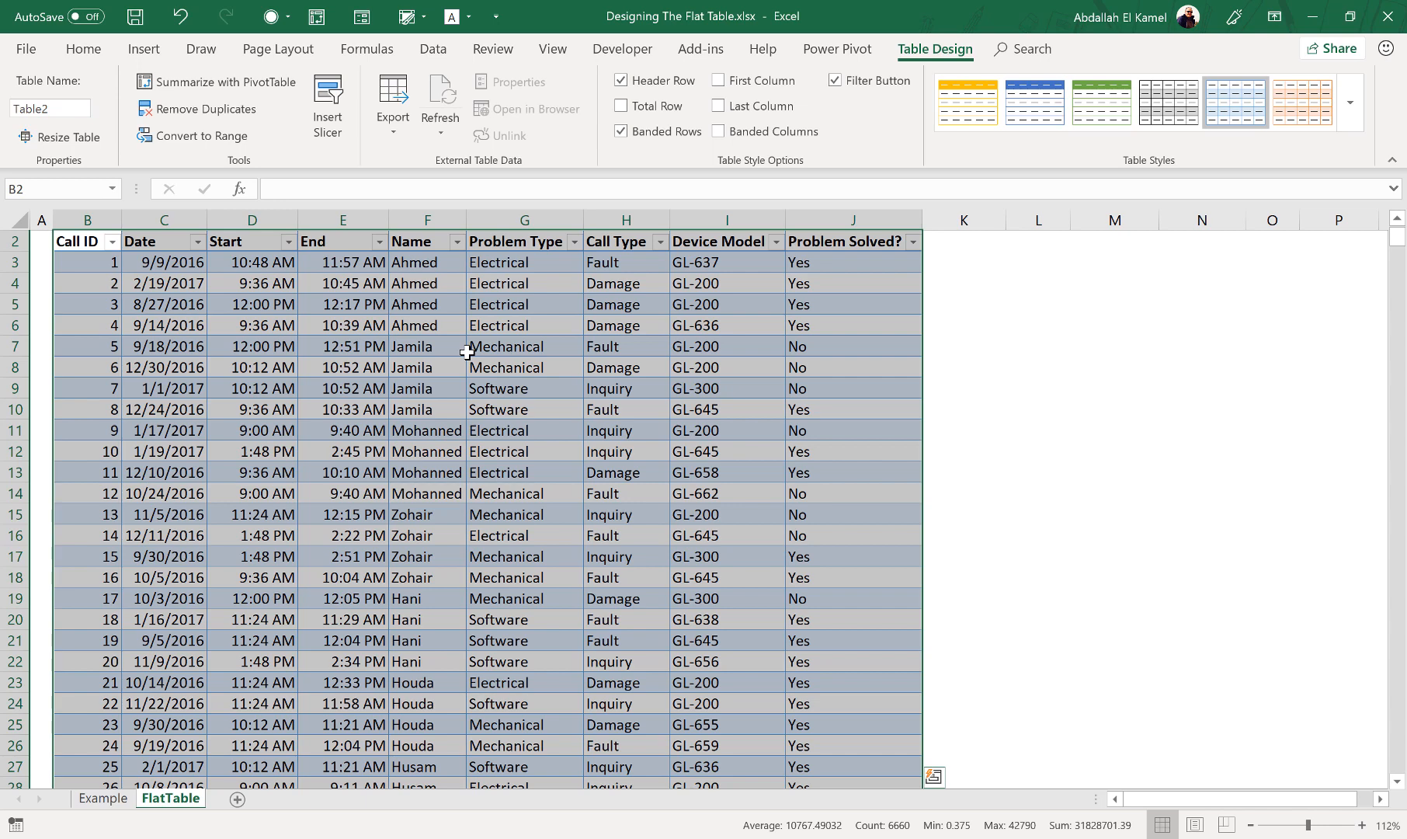
pyautogui.click(630, 327)
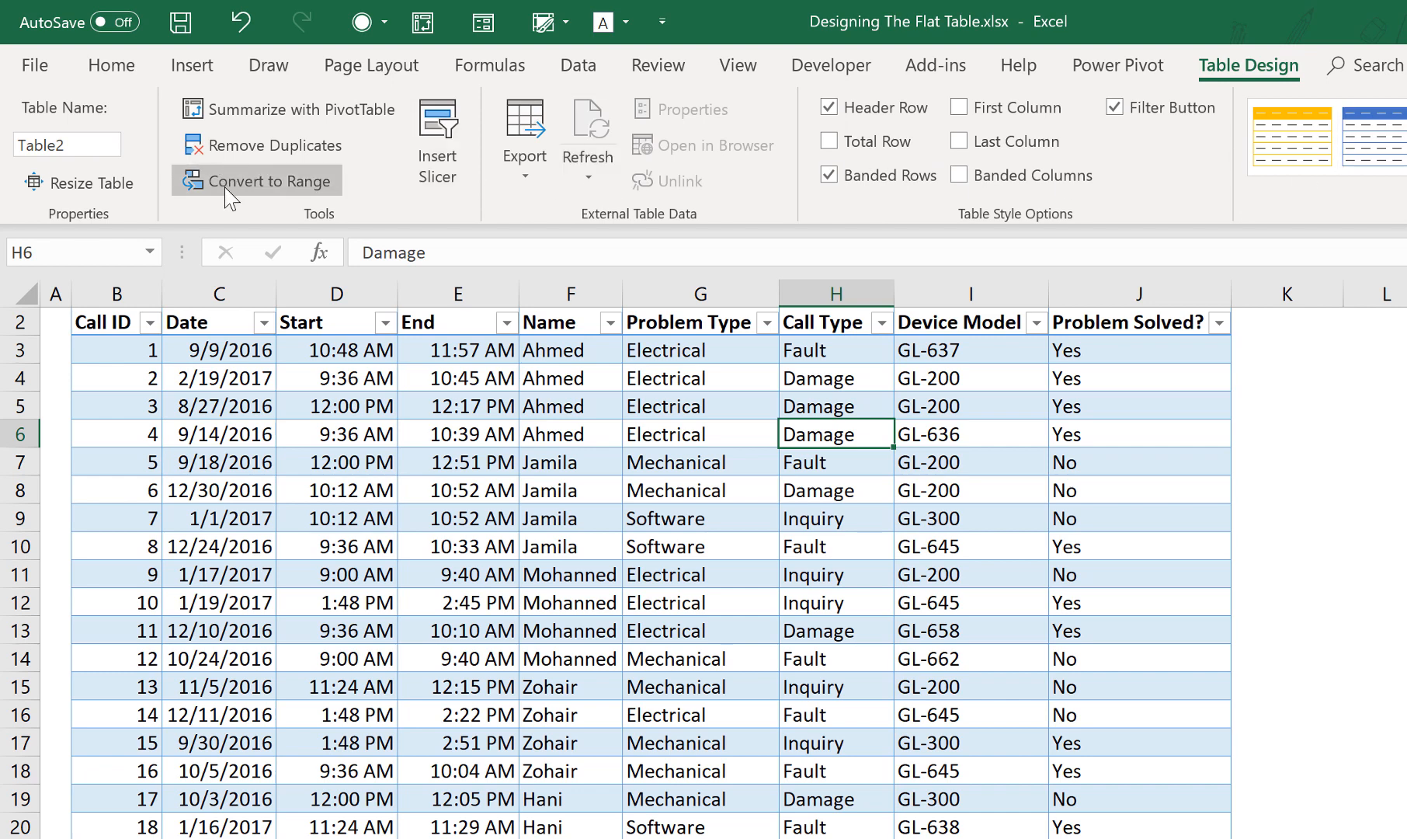
# Rename the table as Calls
pyautogui.click(112, 140)
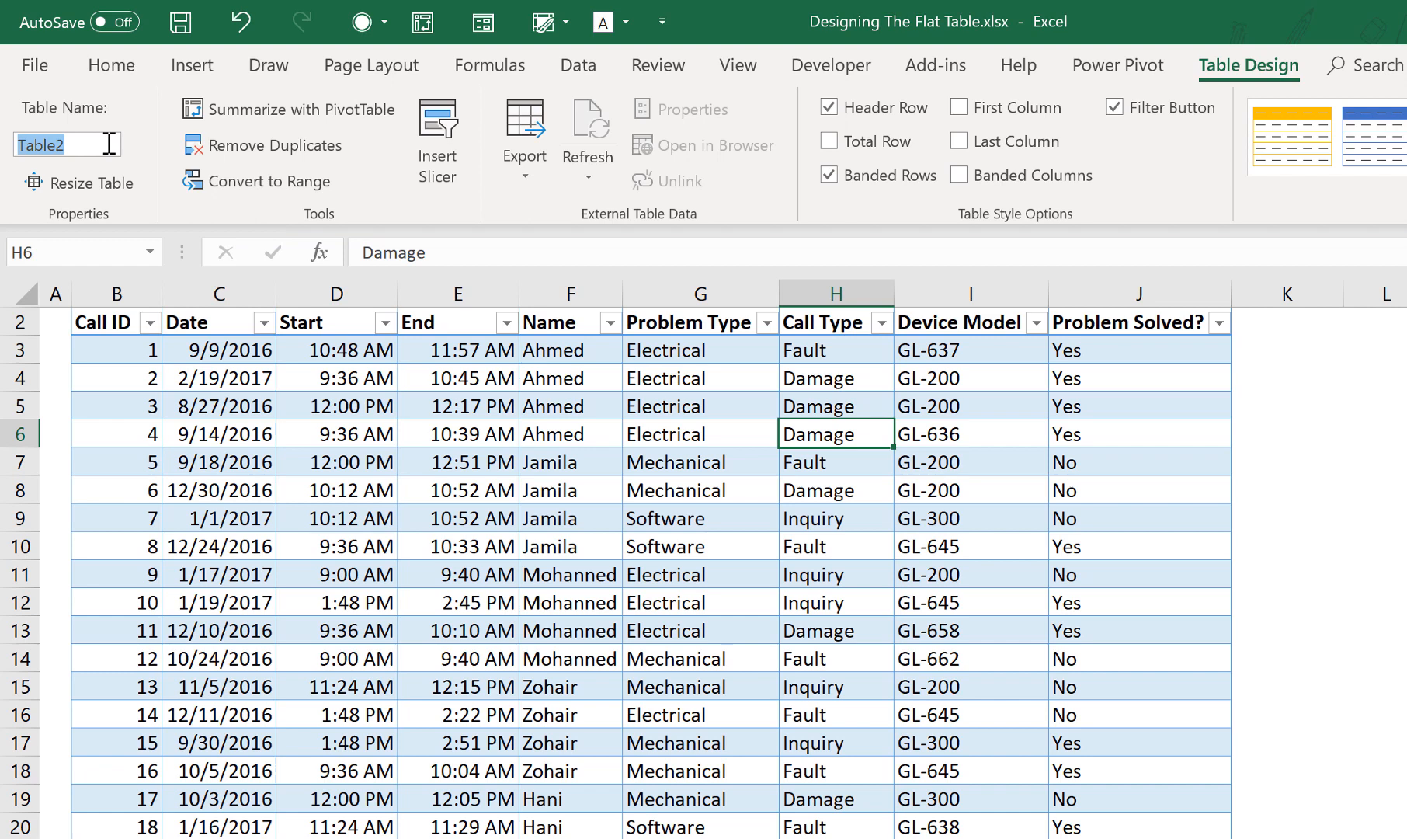
pyautogui.write('Calls')
pyautogui.click(903, 405)
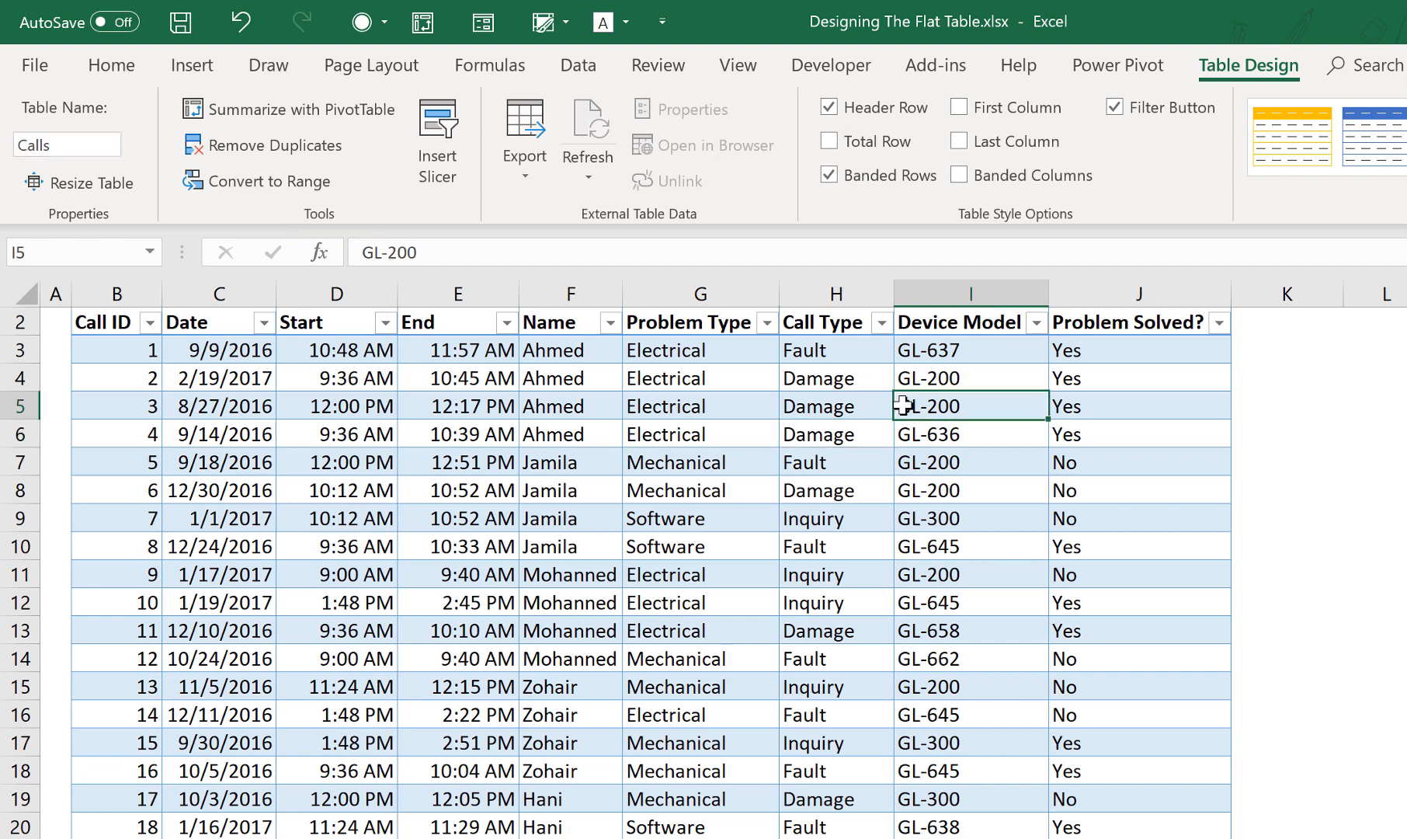
# Add a new table column headed Duration in K2, directly beside Problem Solved?
pyautogui.scroll(1, 916, 349)
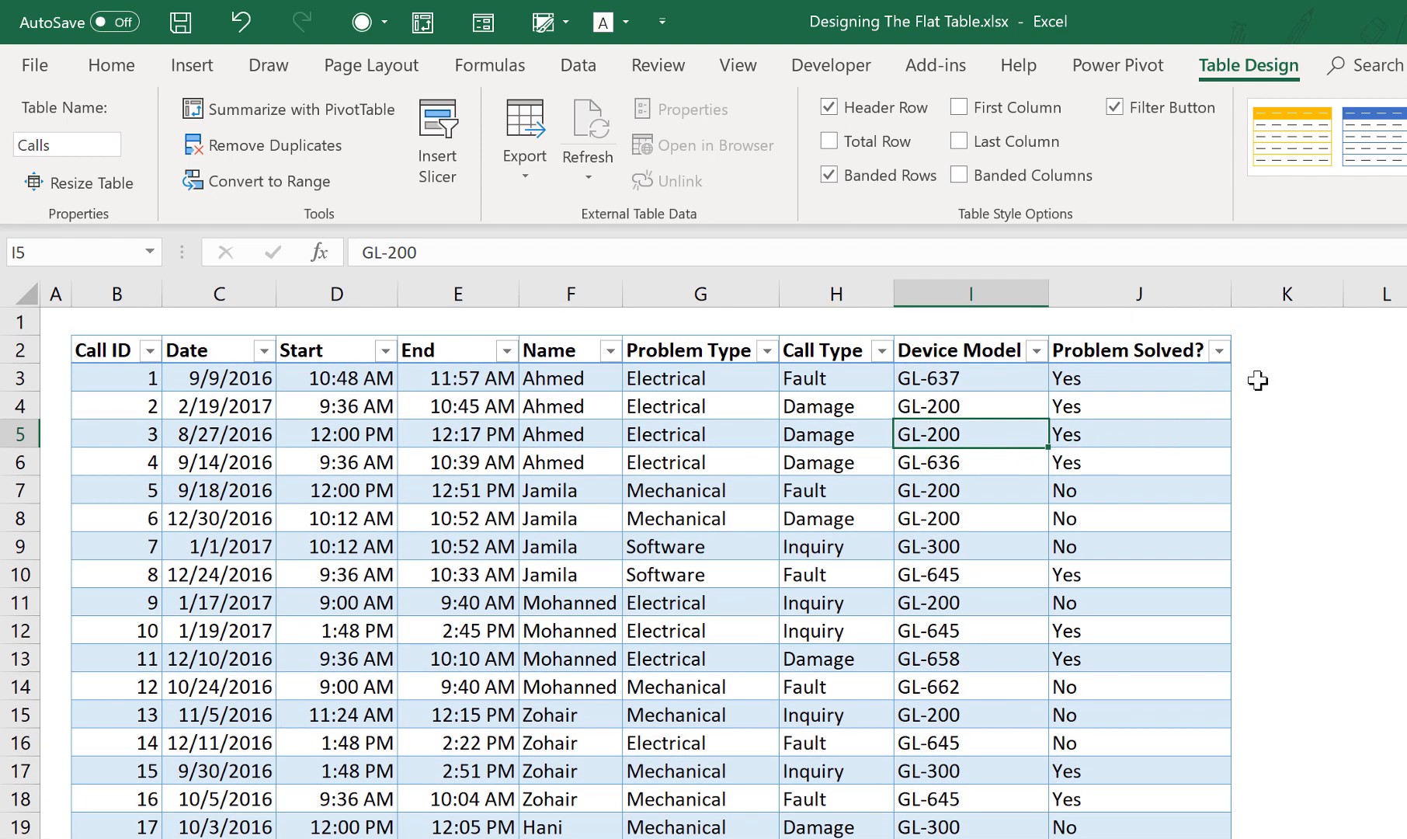
pyautogui.click(1287, 356)
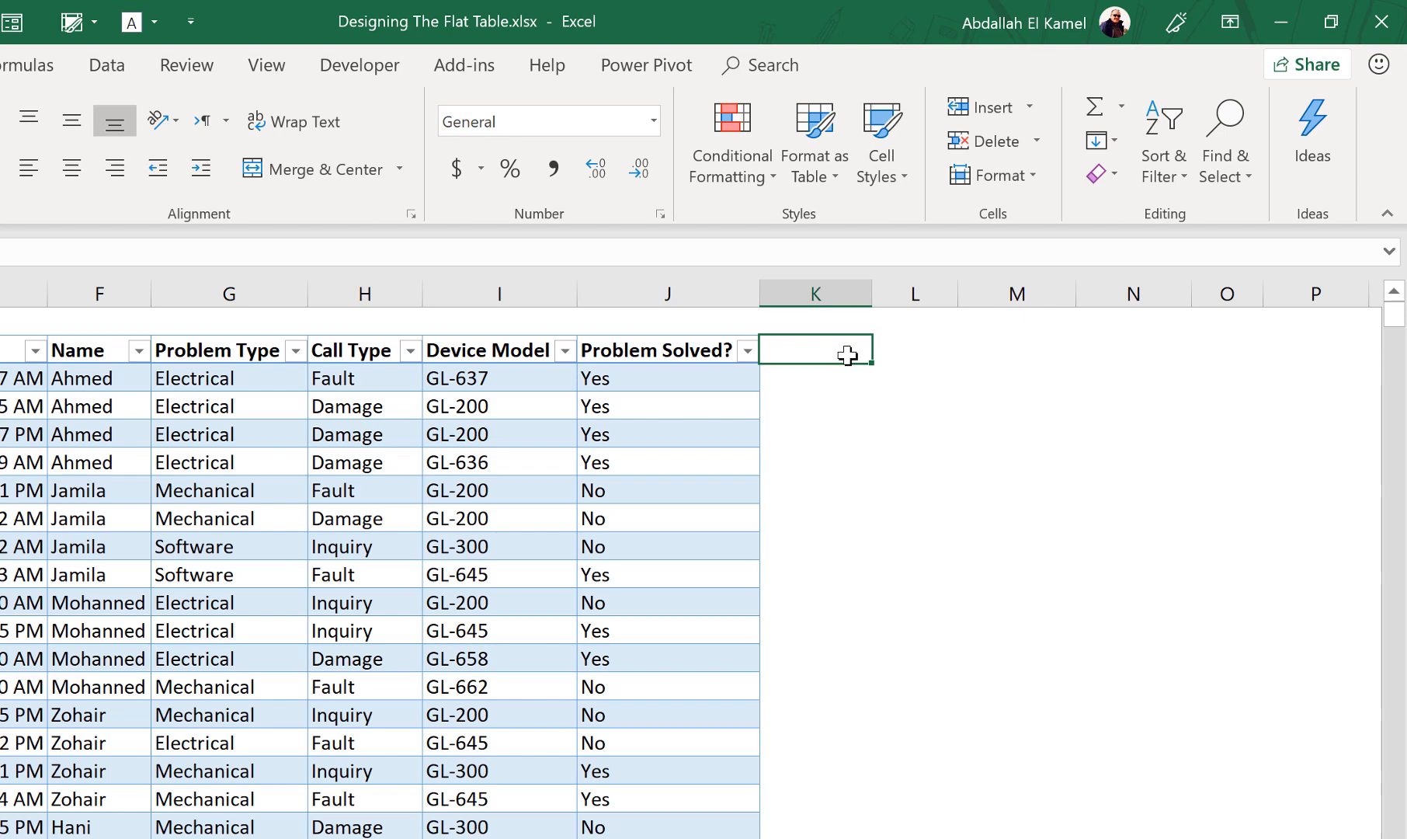
pyautogui.write('Durat')
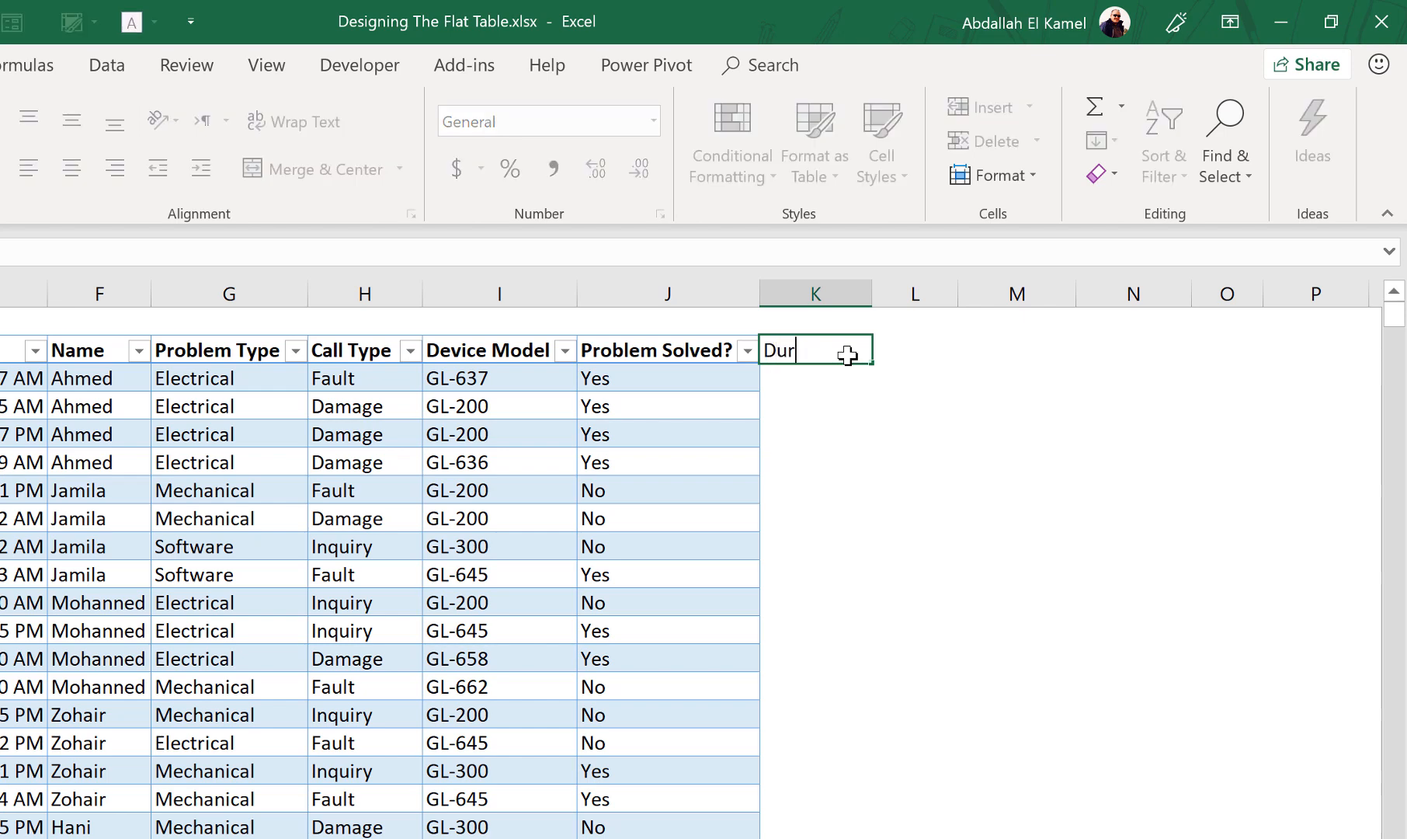
pyautogui.write('ion')
pyautogui.press('Return')
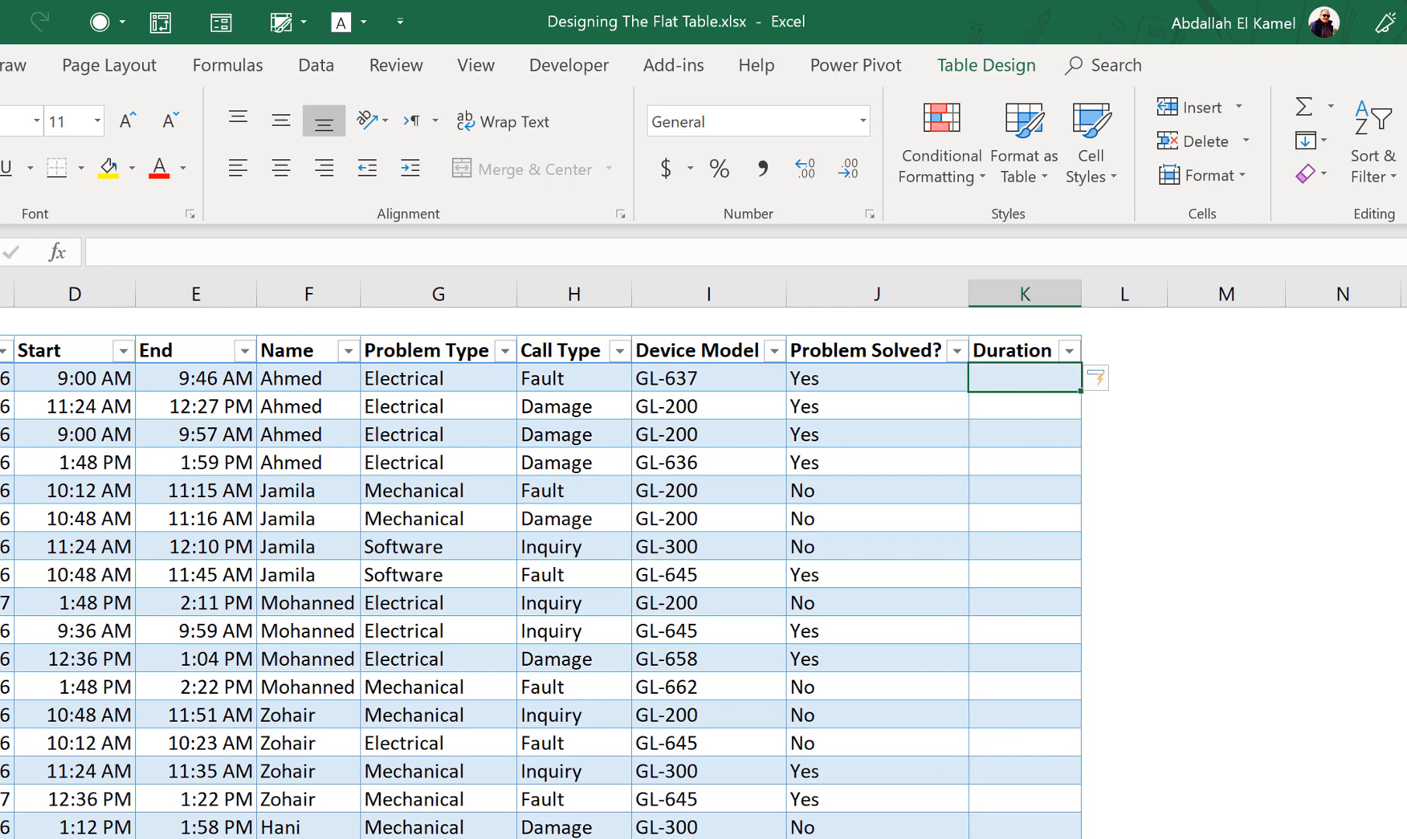
pyautogui.click(2, 378)
pyautogui.click(69, 378)
pyautogui.click(159, 379)
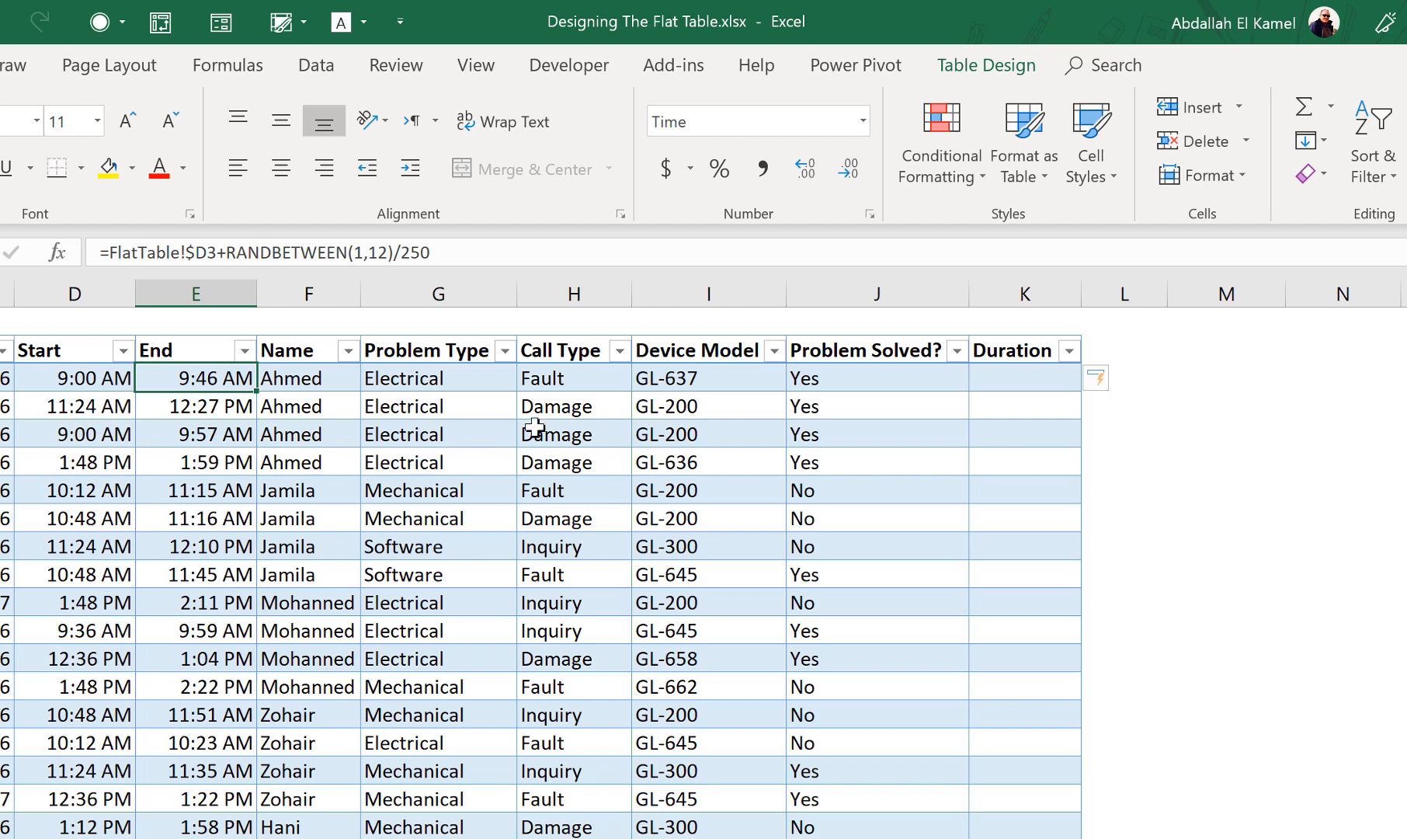
pyautogui.click(1010, 379)
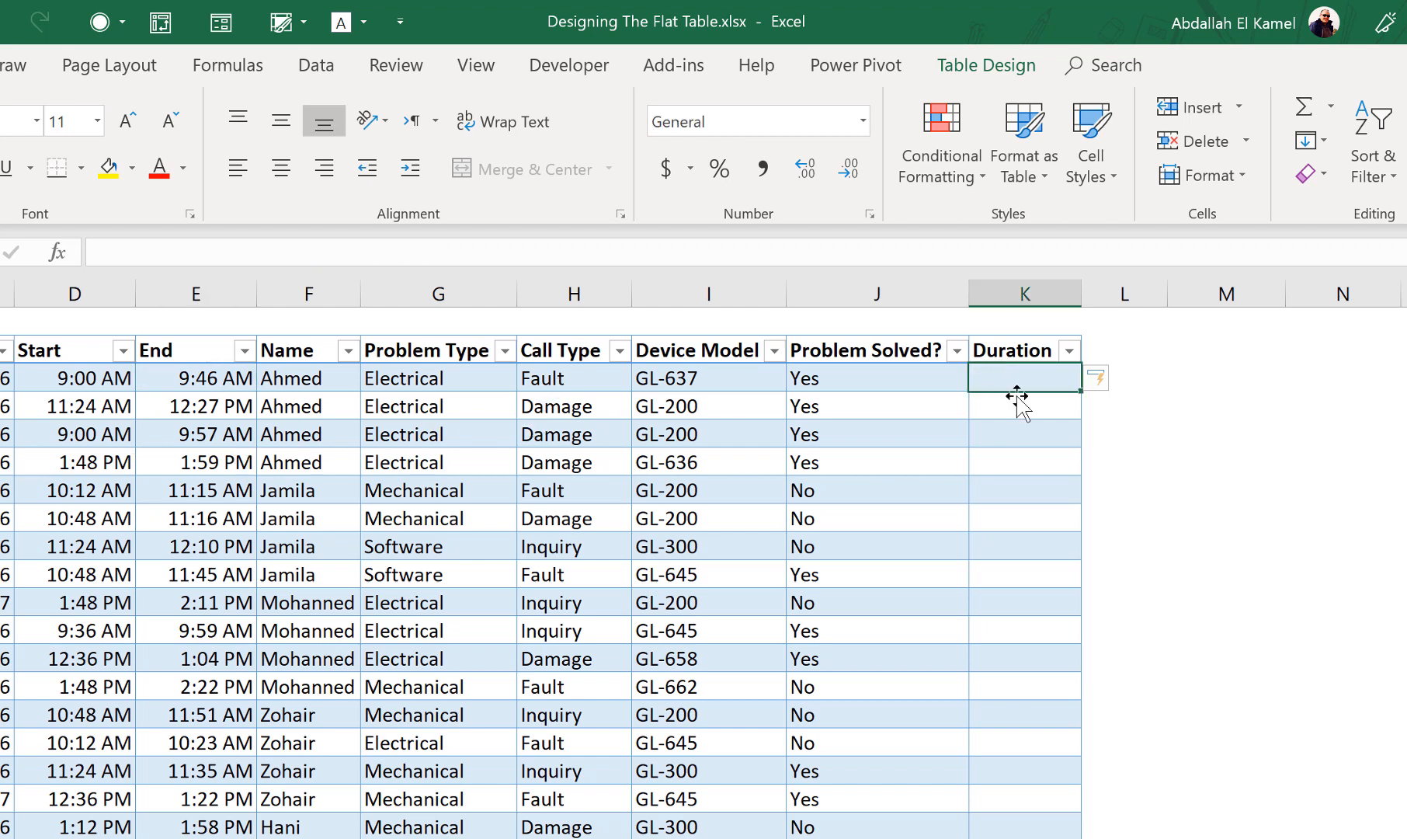
pyautogui.moveTo(1081, 294); pyautogui.dragTo(1129, 294)
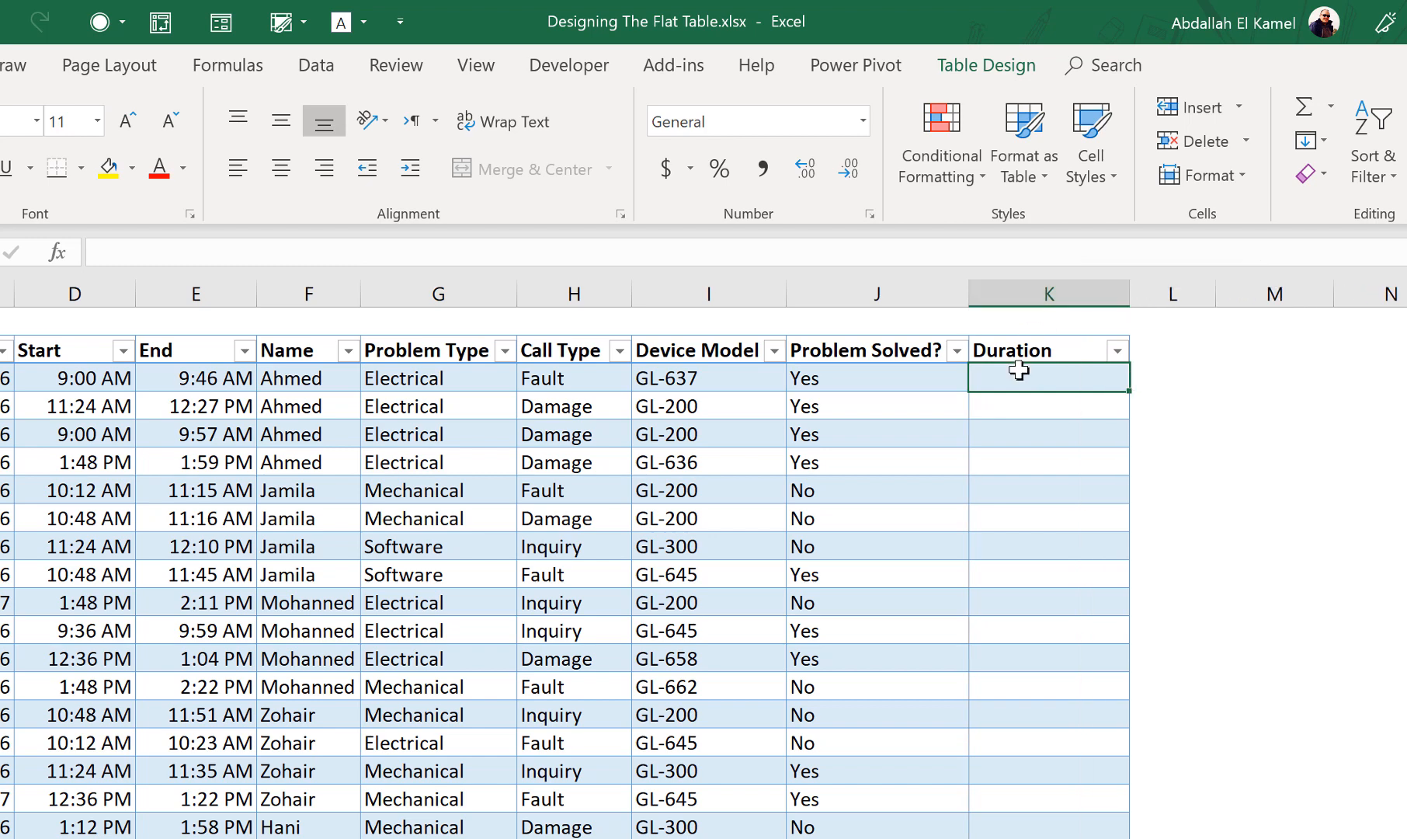
pyautogui.write('=')
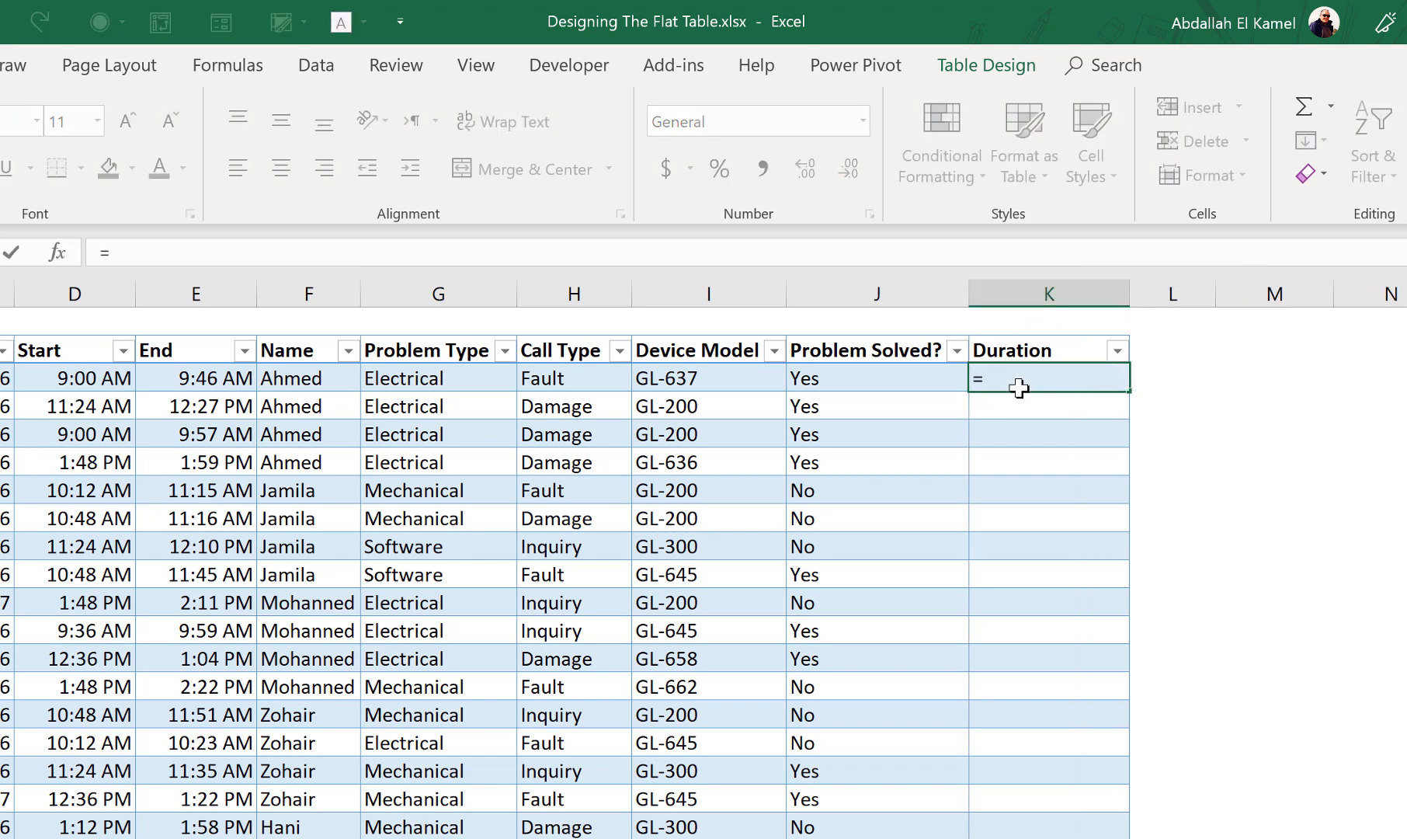
pyautogui.click(202, 380)
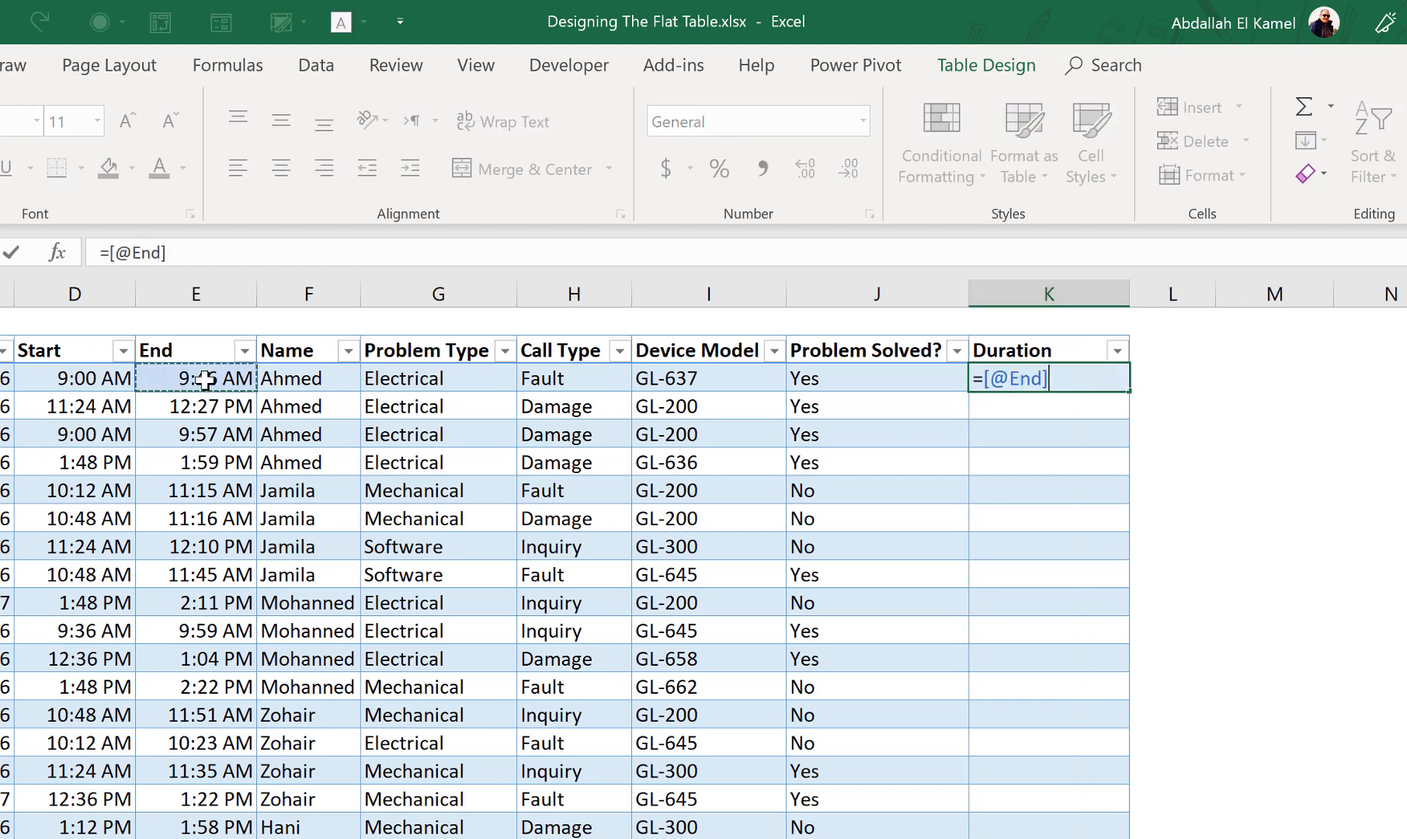
pyautogui.write('-')
pyautogui.click(87, 378)
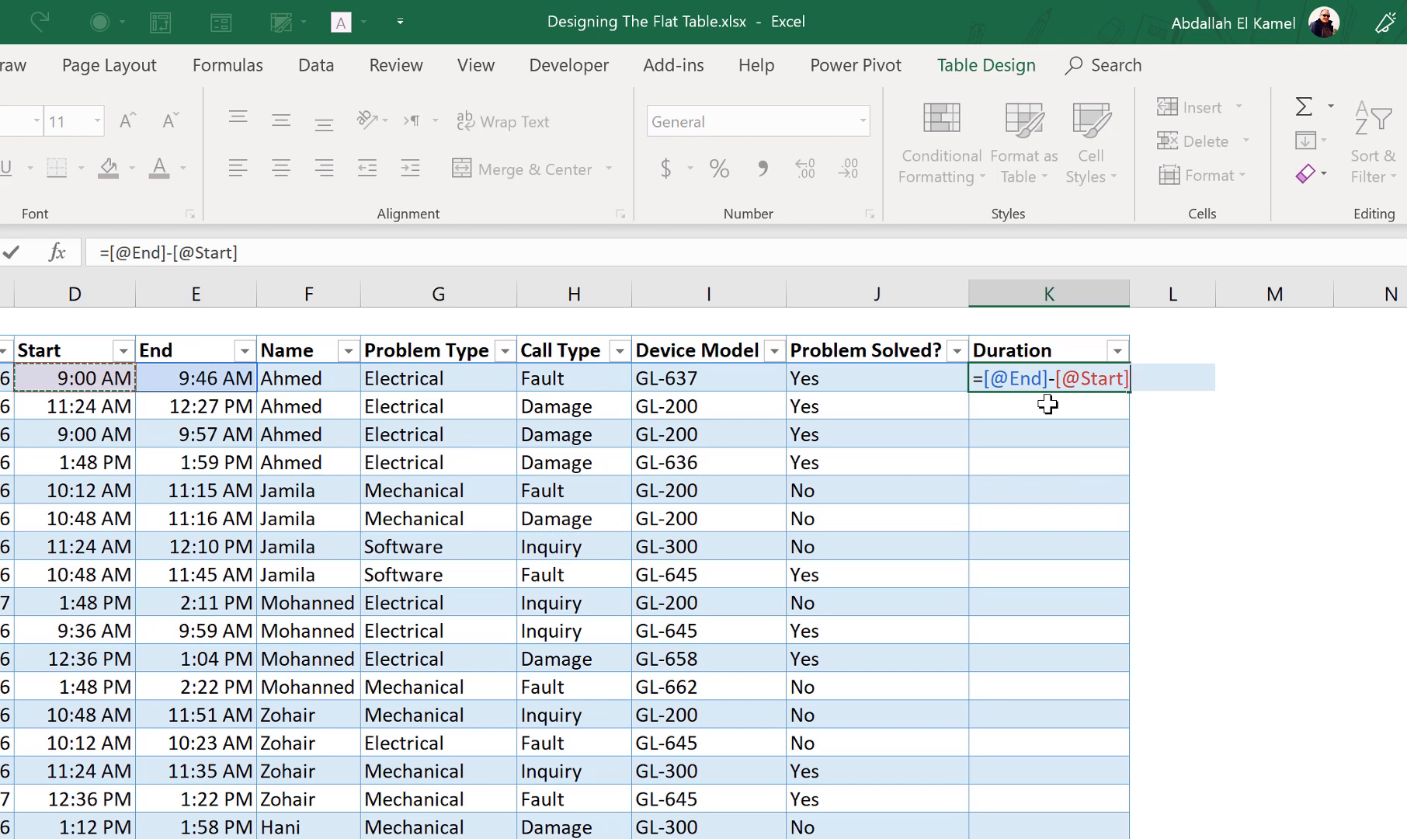
pyautogui.press('Return')
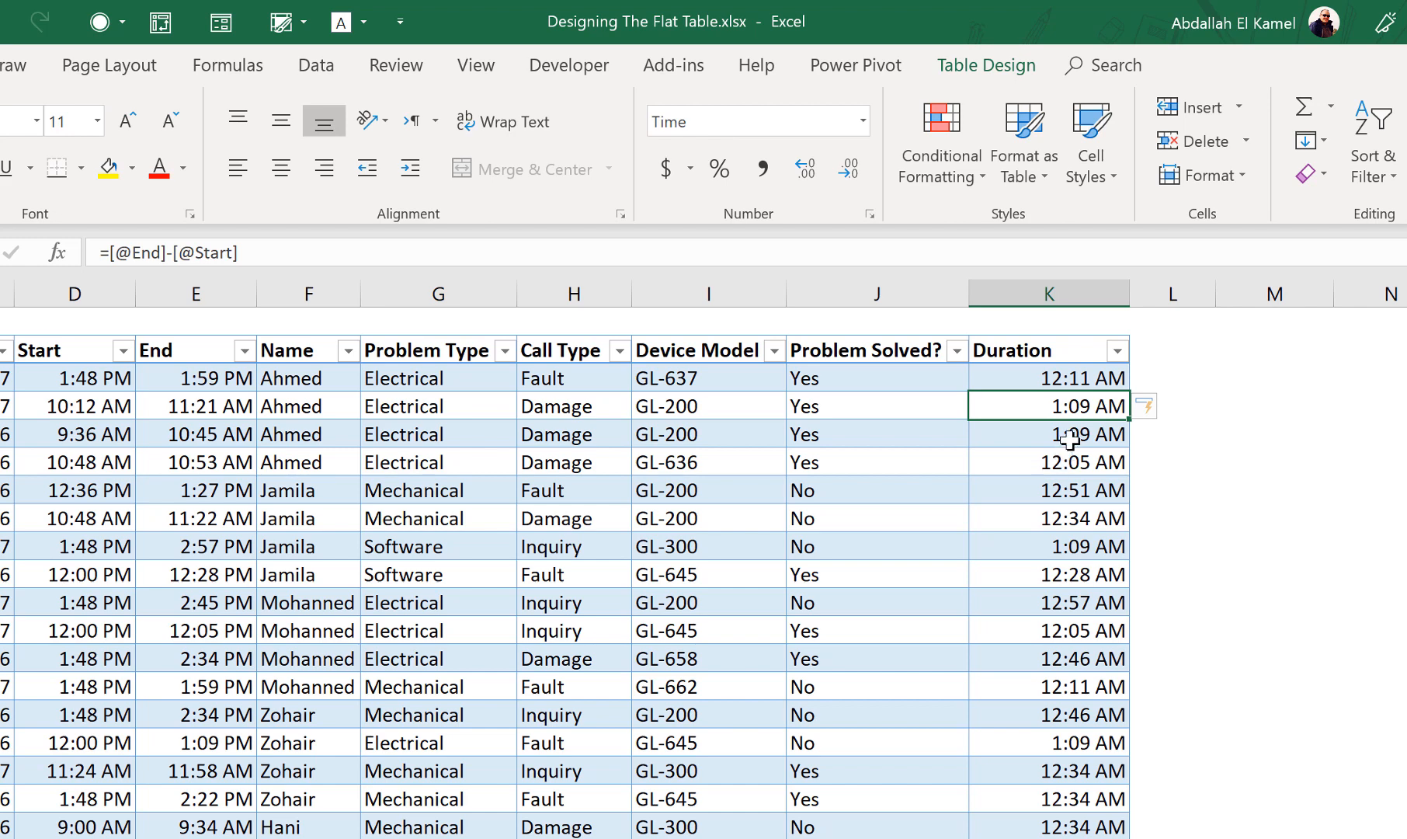
# Check the formula and time display in several cells of the Duration column
pyautogui.click(1079, 630)
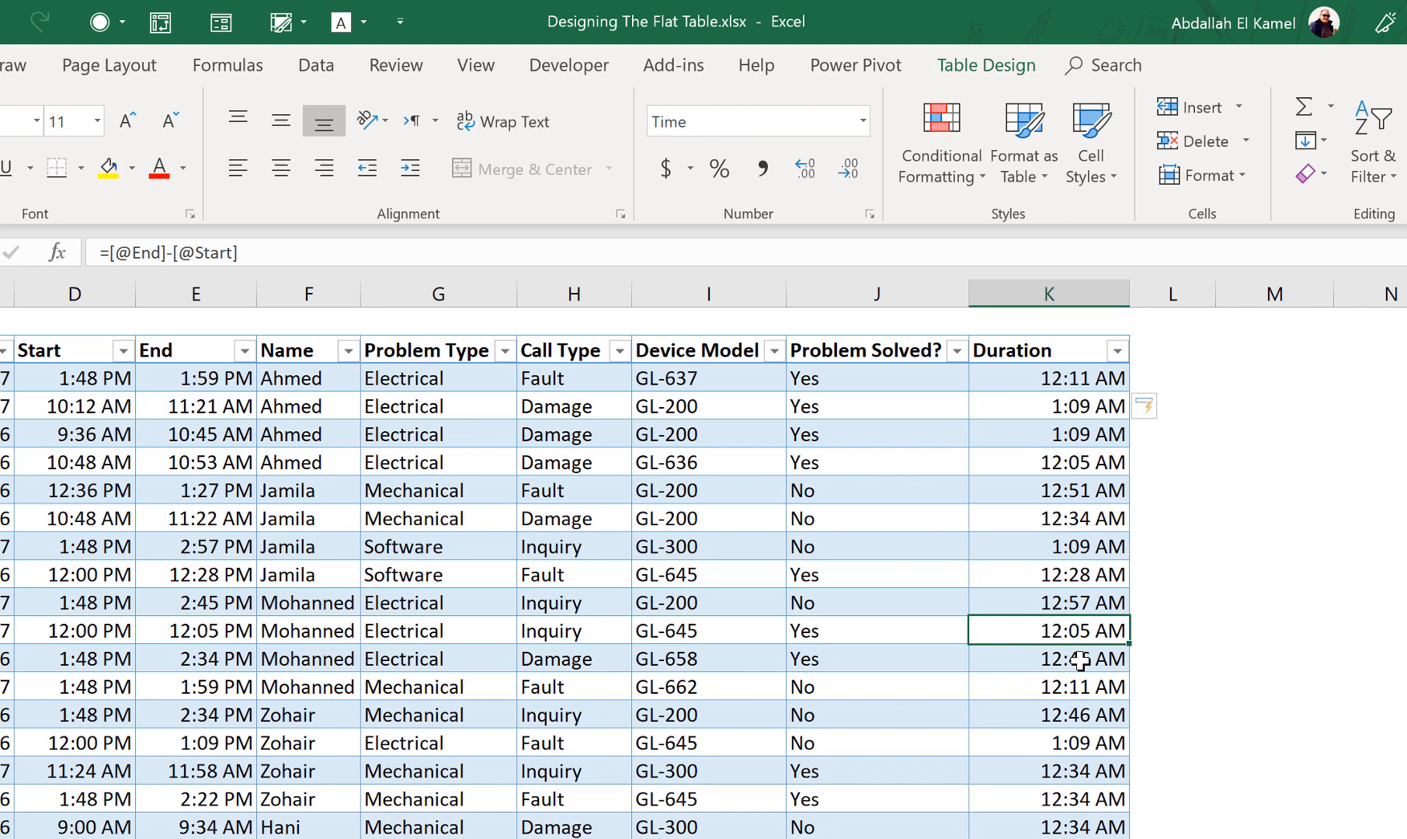
pyautogui.click(1111, 564)
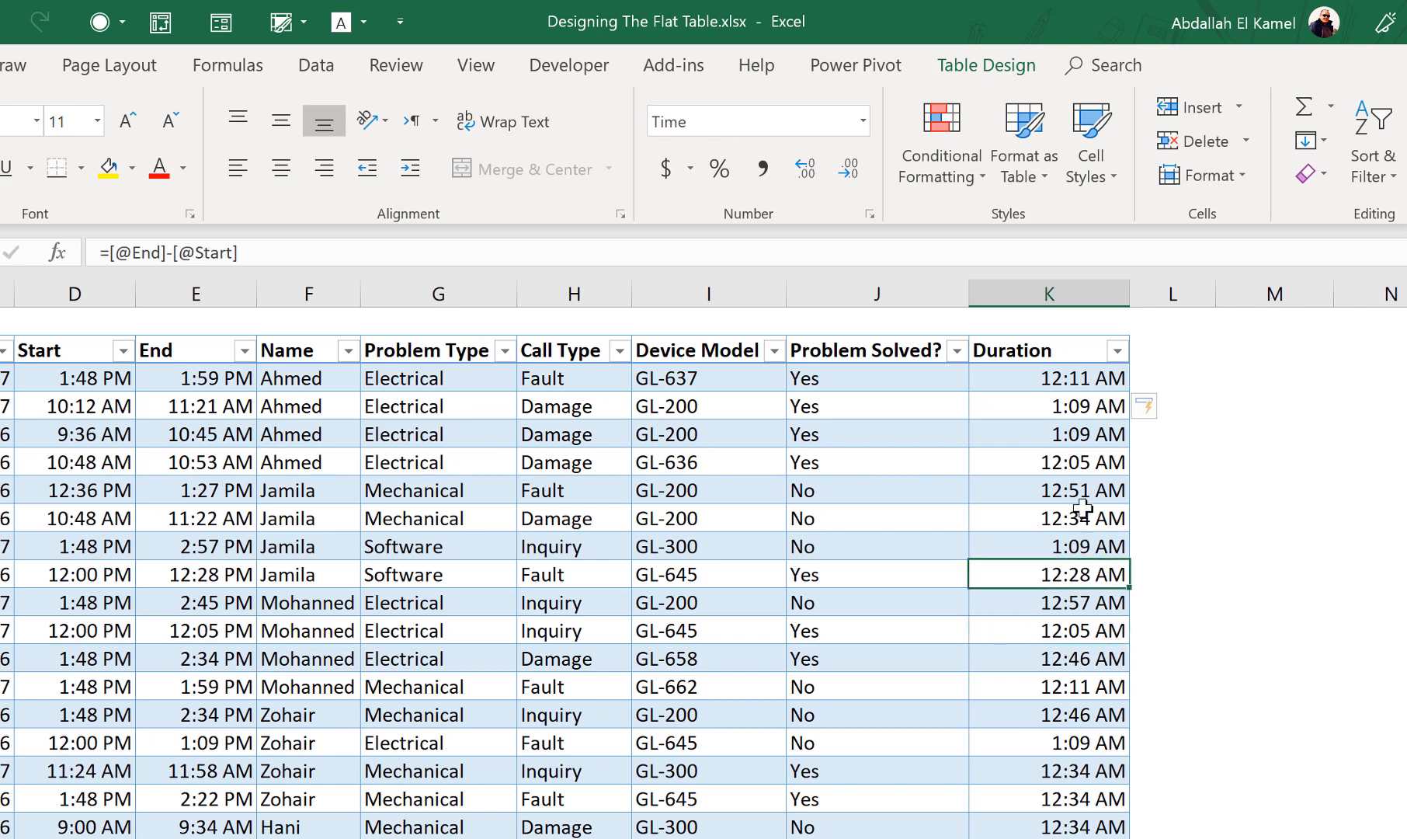
pyautogui.click(1089, 409)
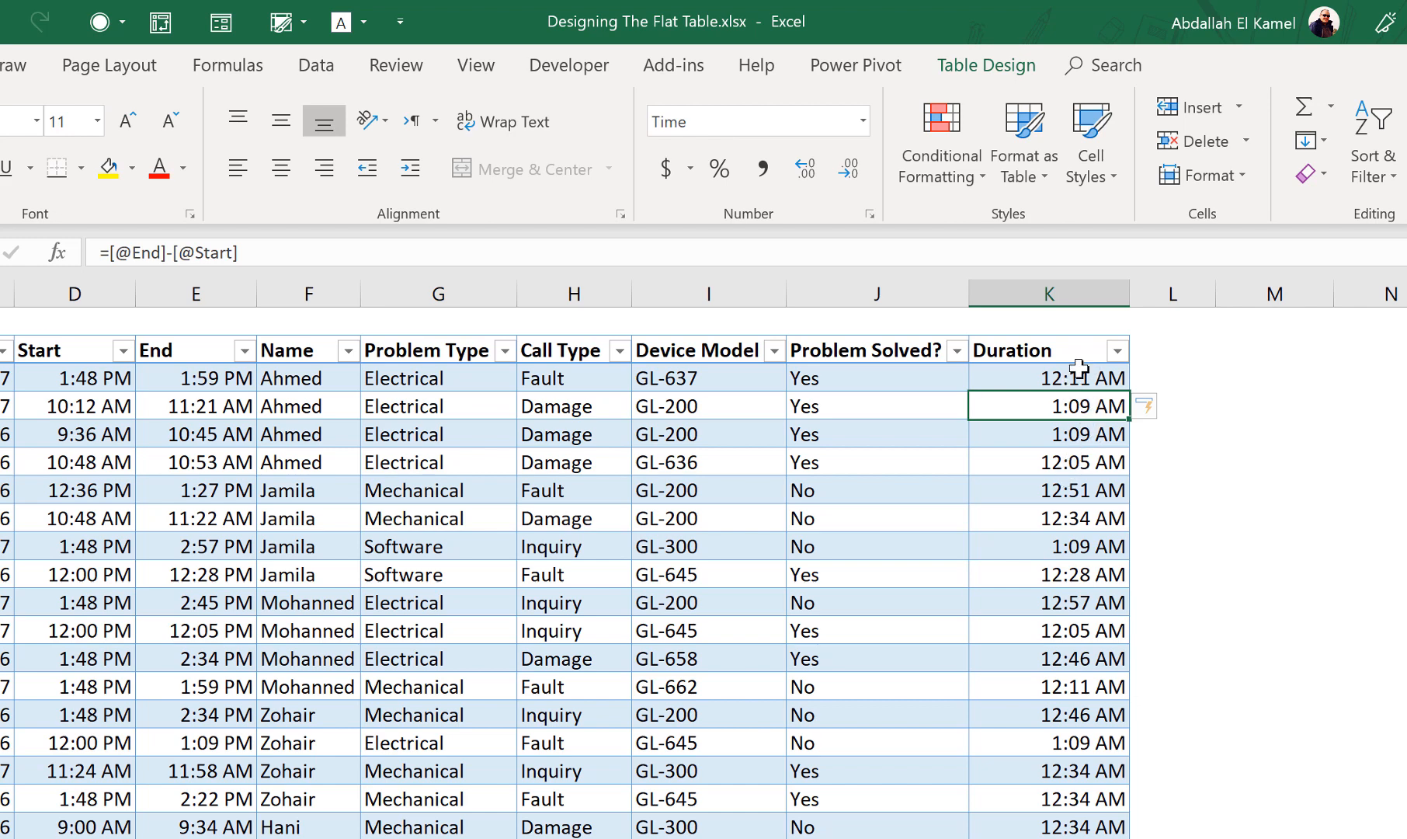
pyautogui.click(1074, 335)
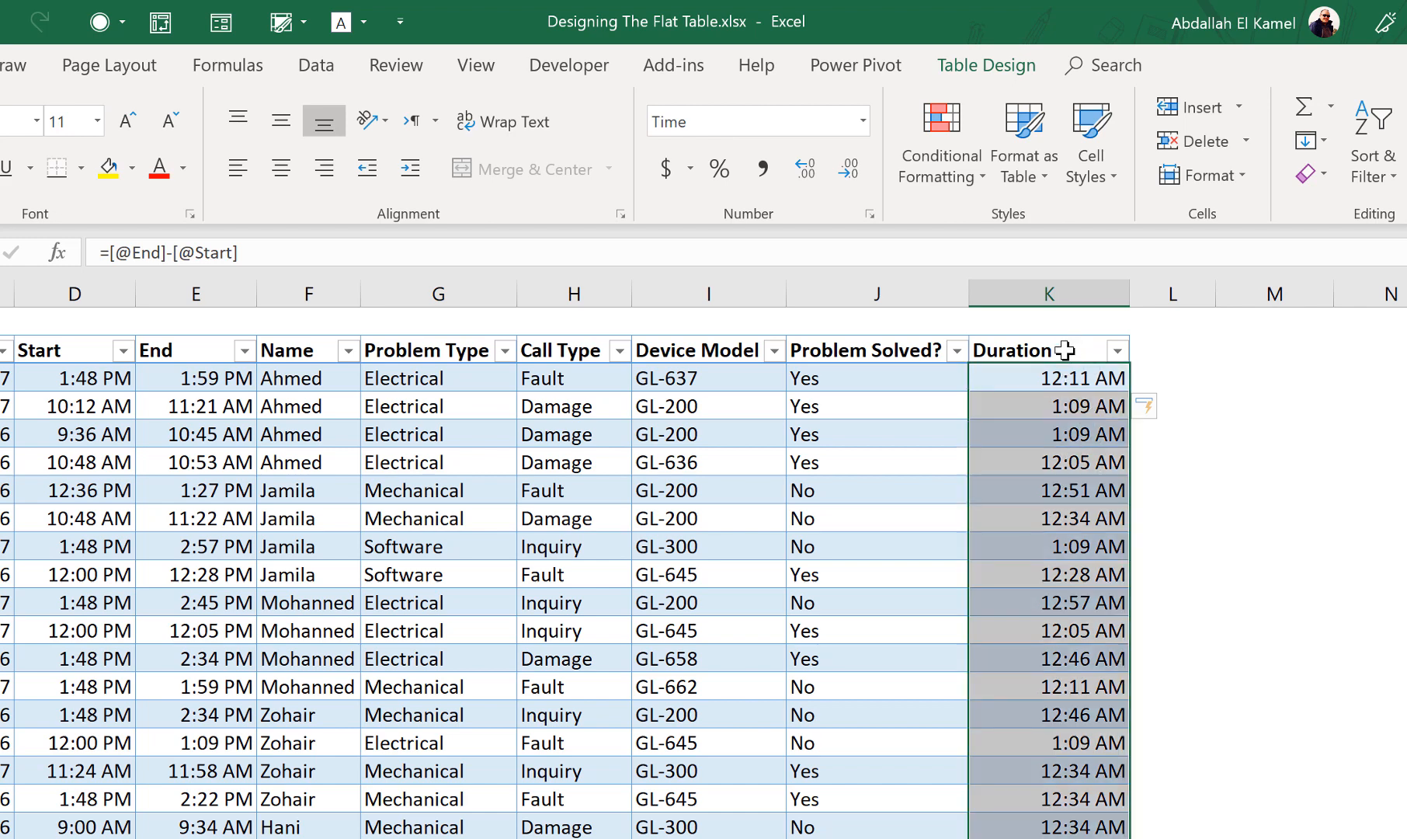
pyautogui.click(1048, 489)
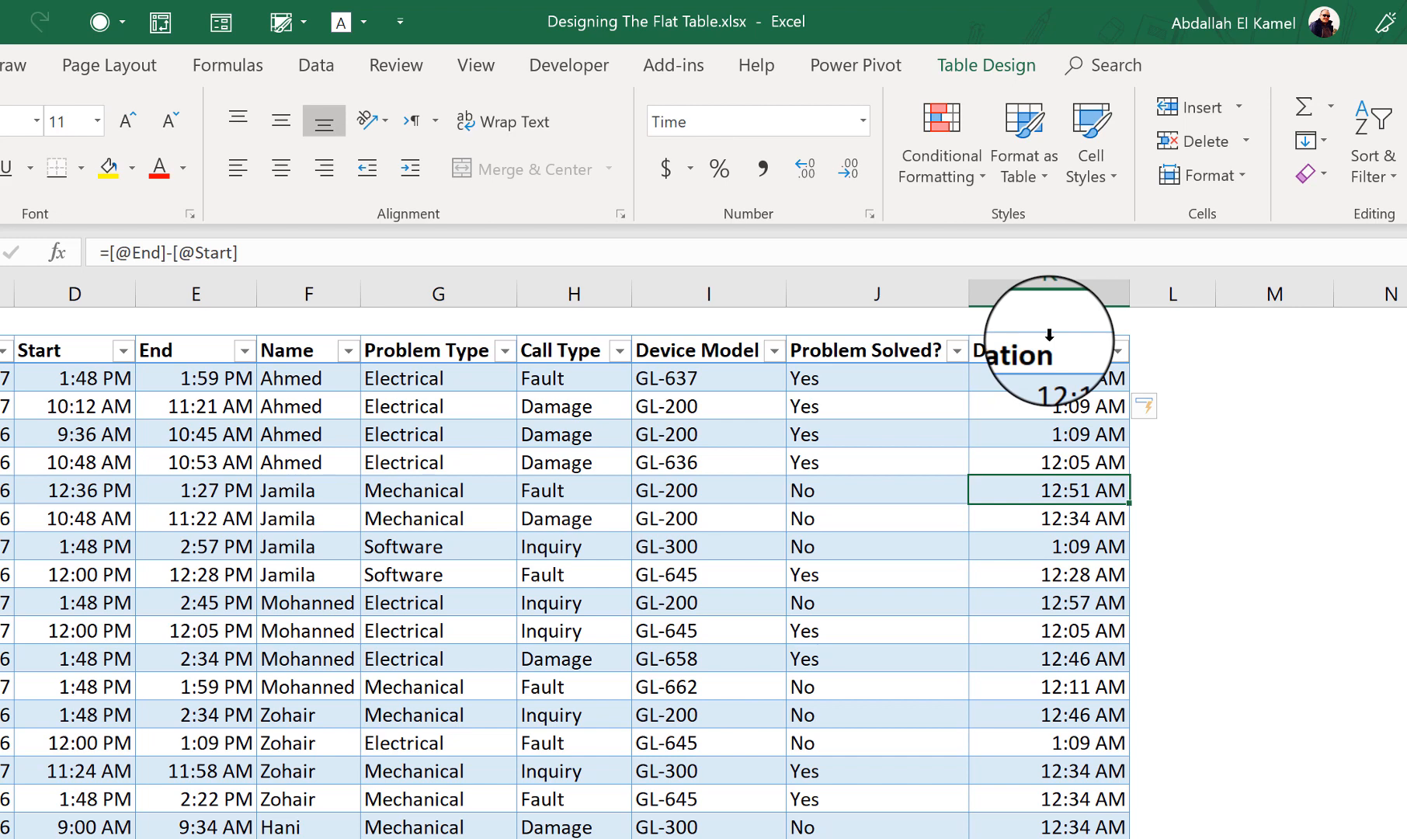
# Apply the custom number format [mm]:ss to all data cells in the Duration column
pyautogui.click(1049, 334)
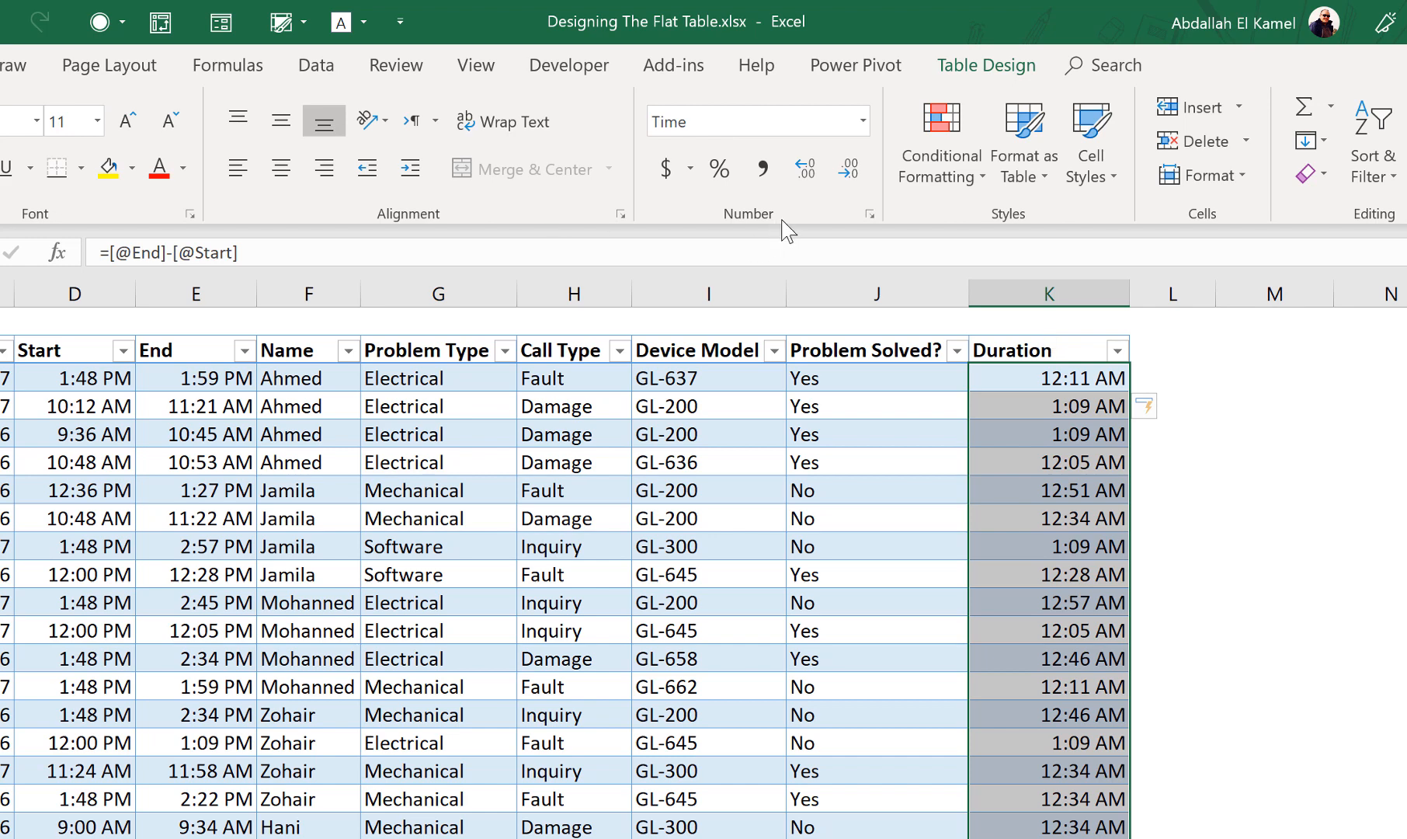
pyautogui.click(869, 216)
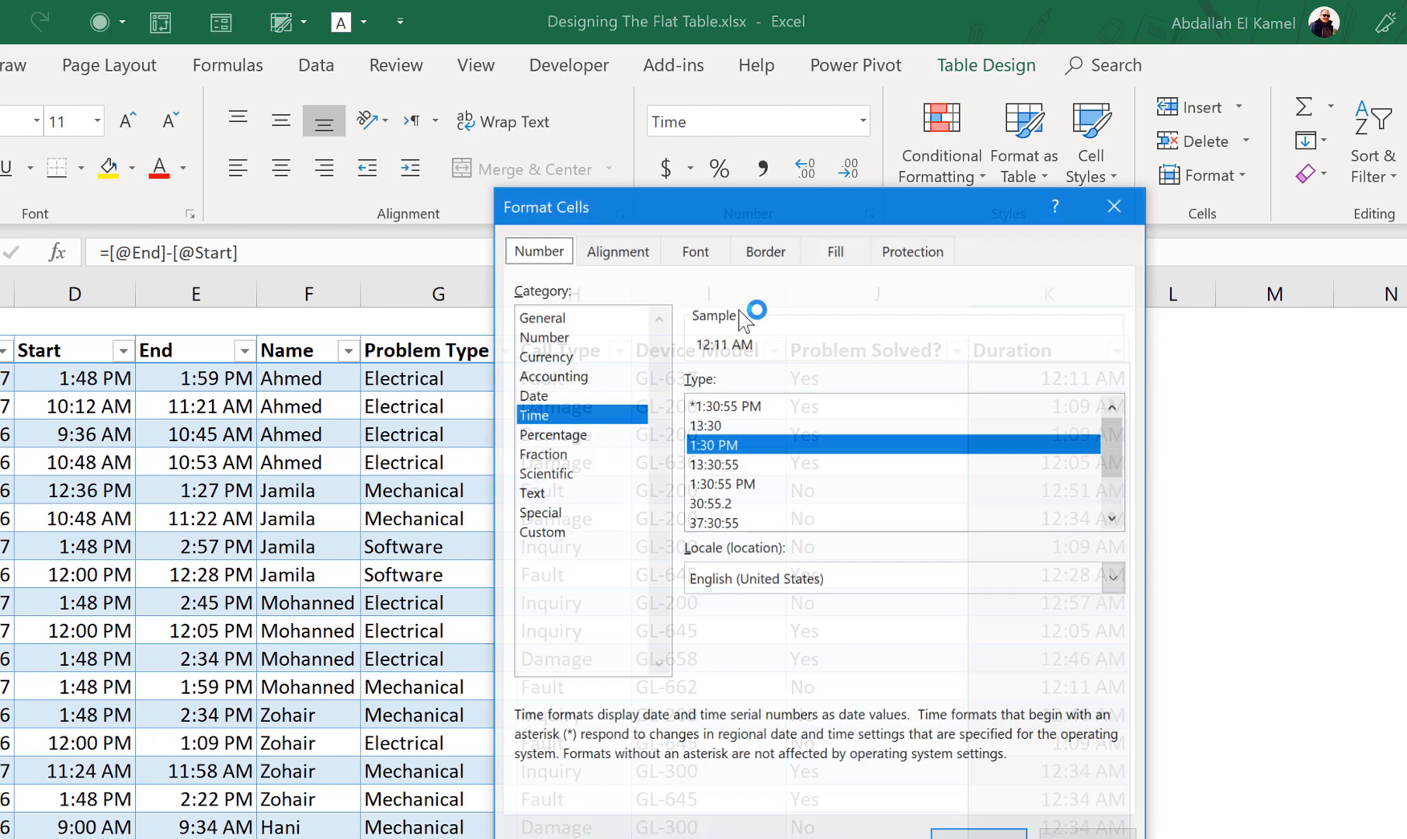
pyautogui.moveTo(807, 219); pyautogui.dragTo(485, 284)
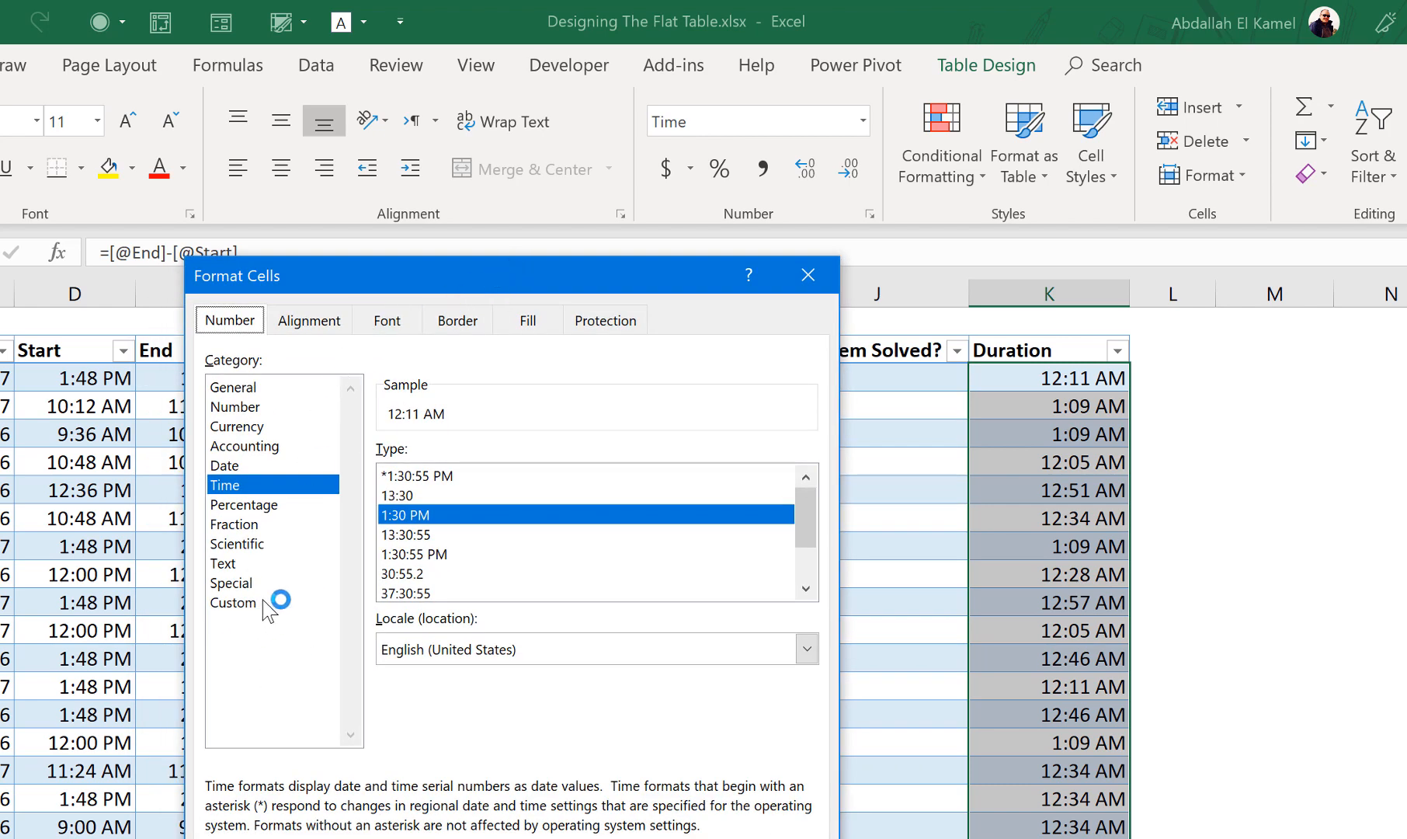
pyautogui.click(233, 603)
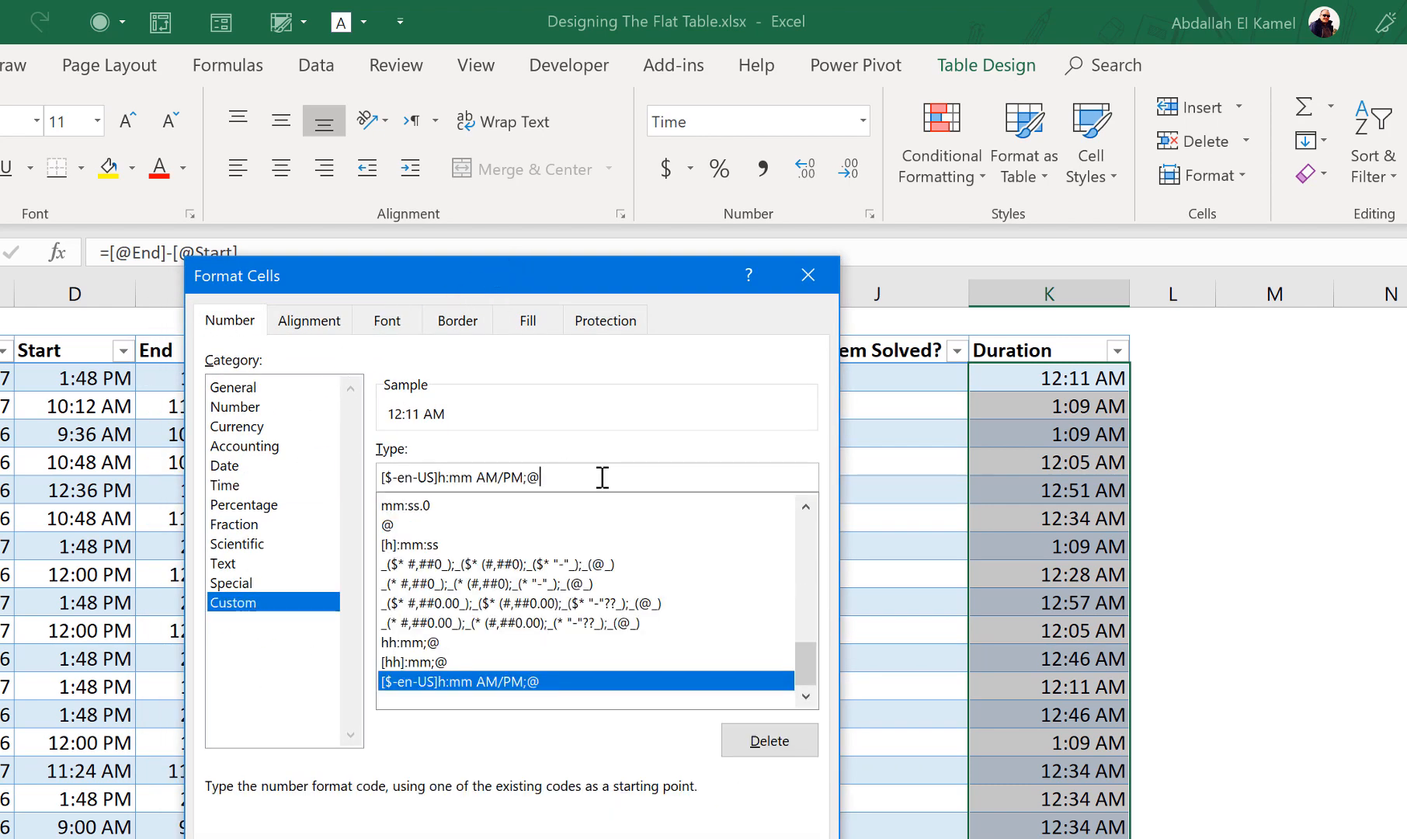
pyautogui.moveTo(603, 477); pyautogui.dragTo(330, 469)
pyautogui.press('BackSpace')
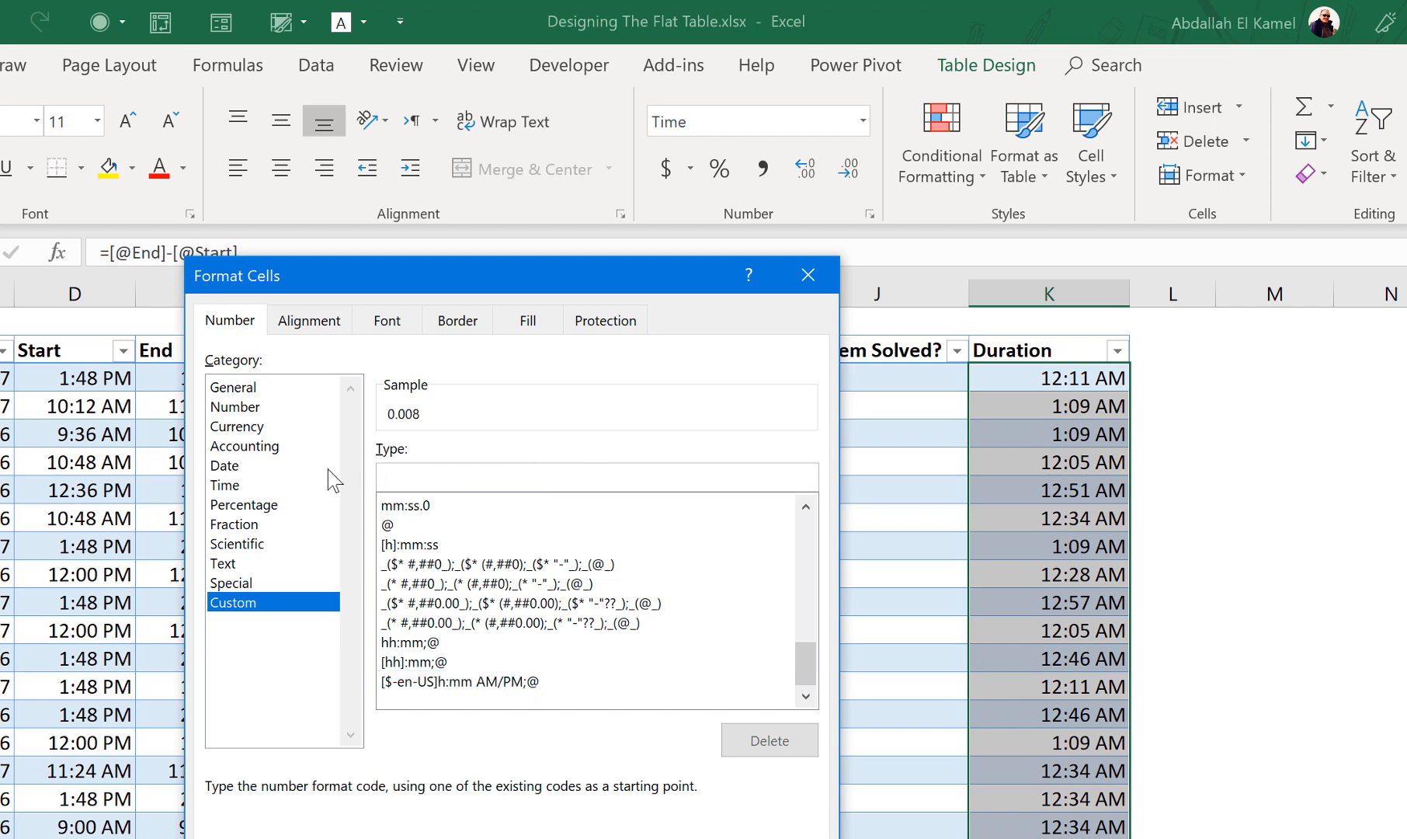
pyautogui.write('[h')
pyautogui.write(']:')
pyautogui.press('BackSpace')
pyautogui.press('BackSpace')
pyautogui.write('mm]')
pyautogui.write(':ss')
pyautogui.press('Return')
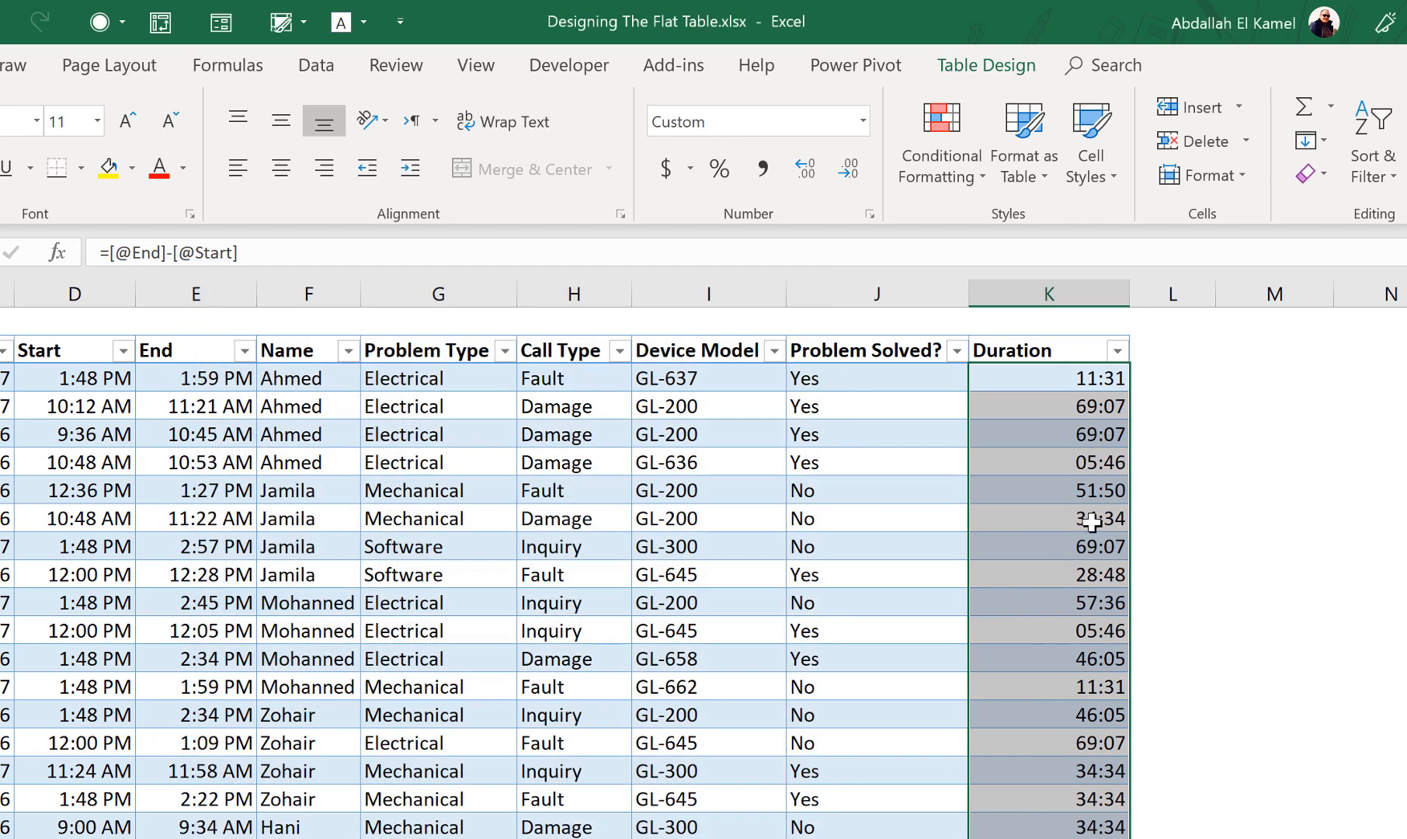
pyautogui.click(1065, 411)
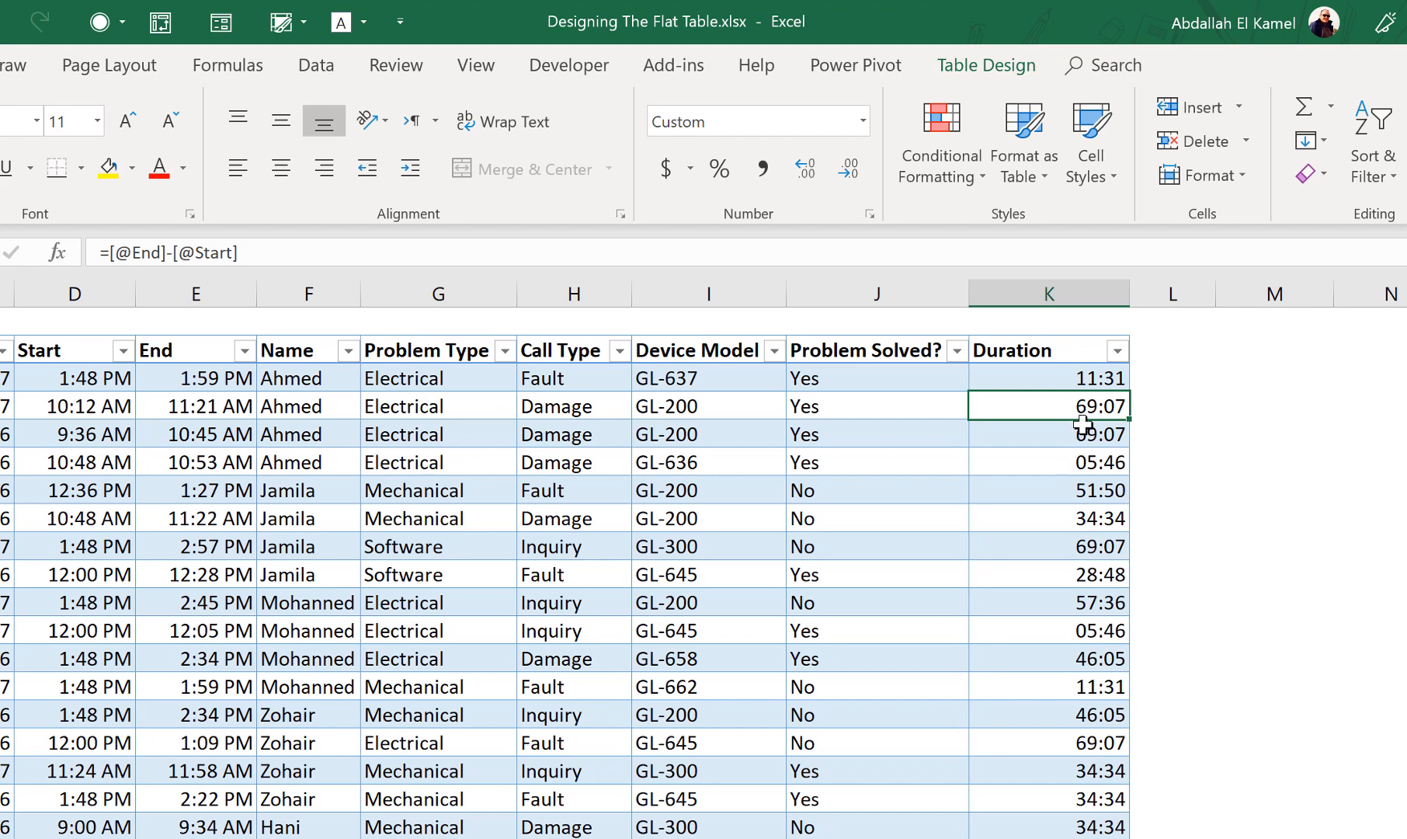
pyautogui.hscroll(1, 1097, 421)
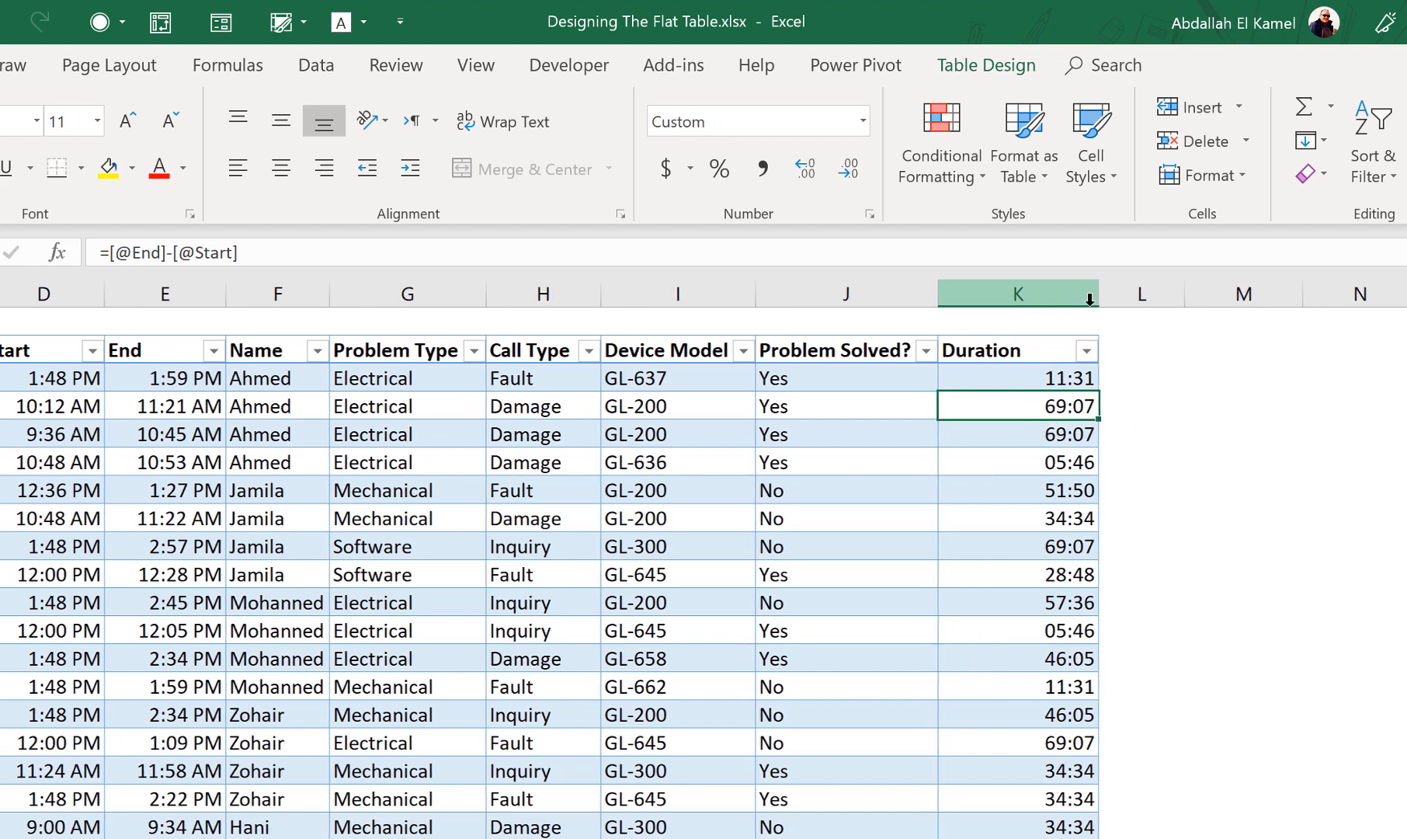
# Narrow the Duration column and add a new table column headed Month in L2
pyautogui.moveTo(1094, 298); pyautogui.dragTo(1048, 300)
pyautogui.click(1111, 353)
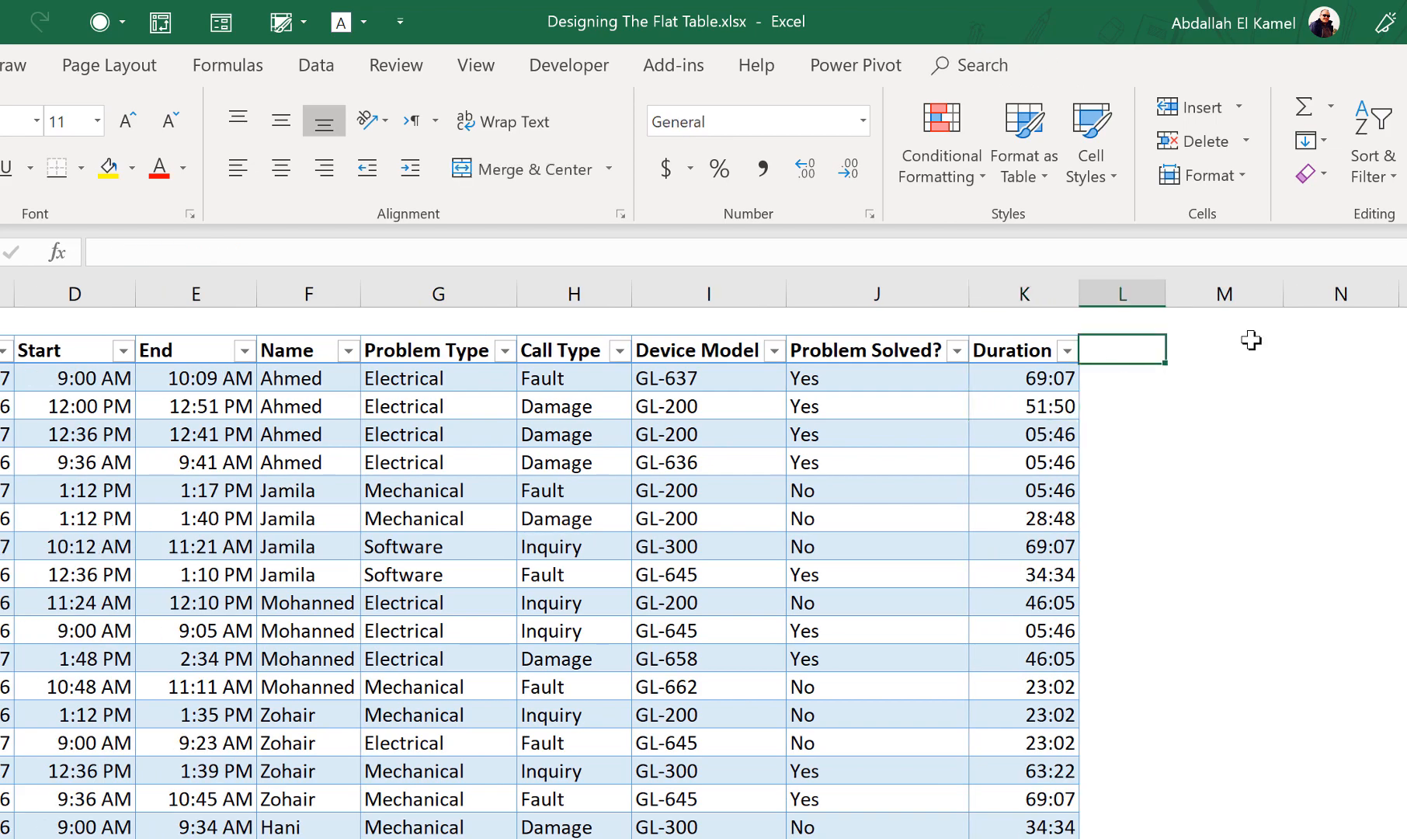
pyautogui.write('Month')
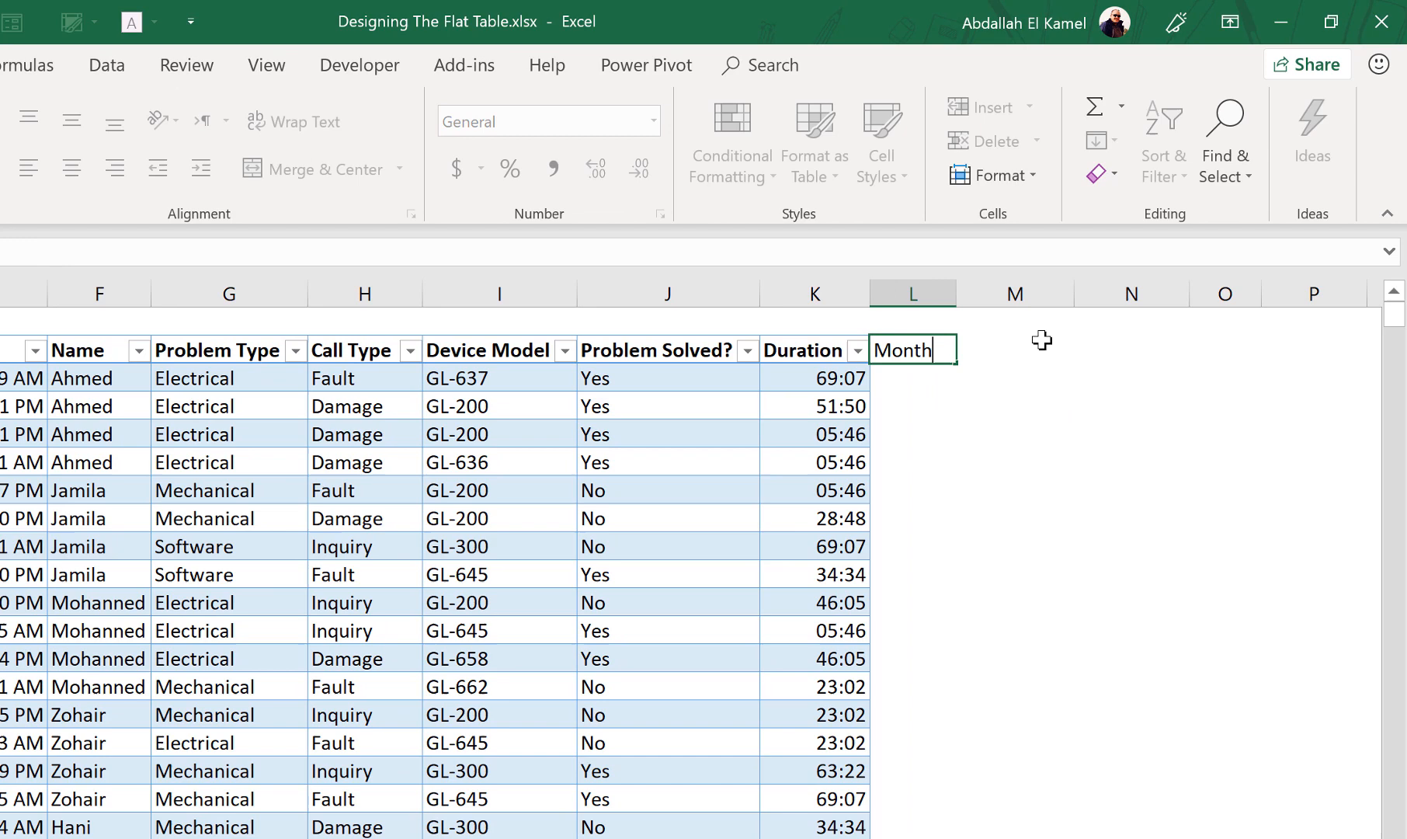
pyautogui.press('Return')
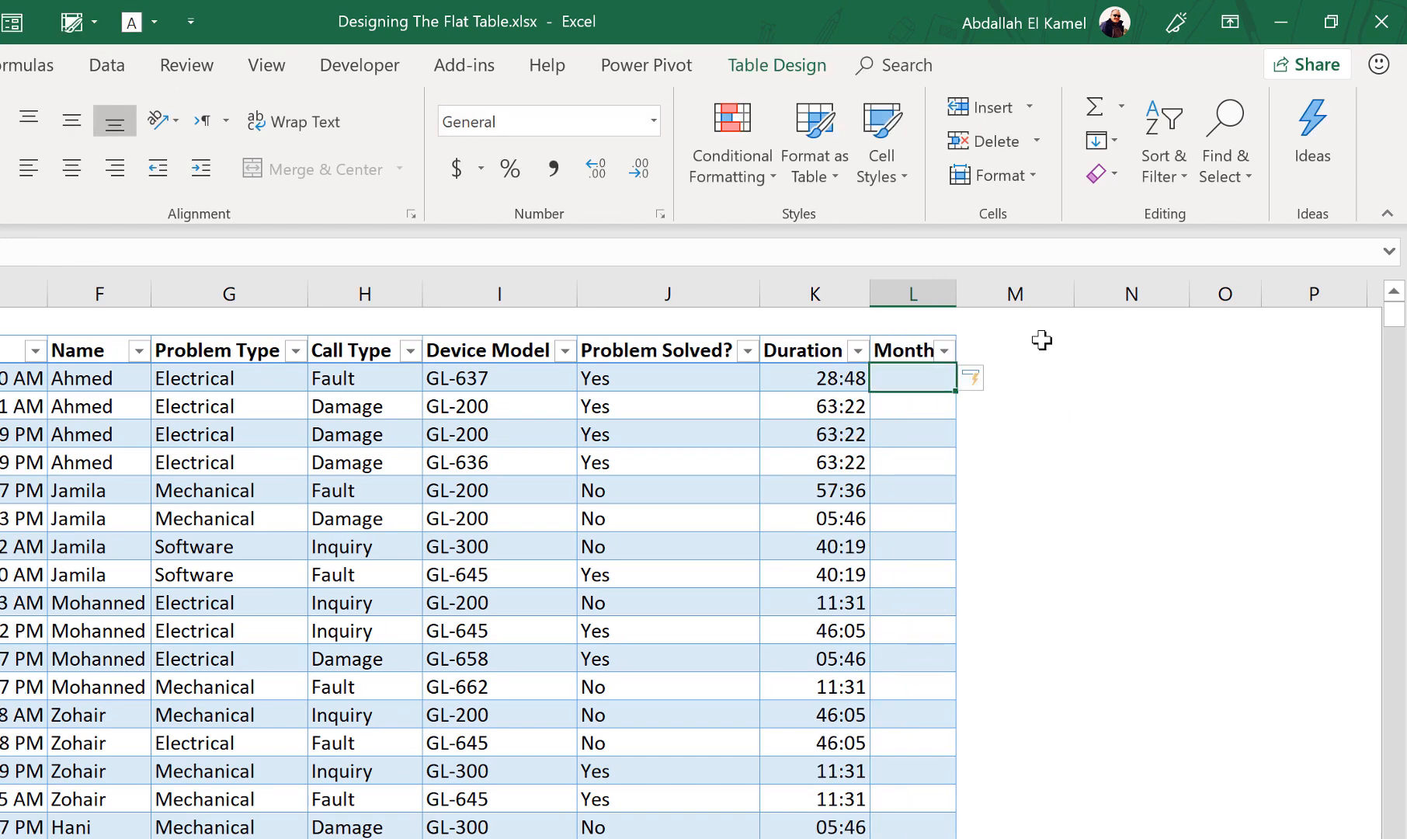
pyautogui.moveTo(956, 290); pyautogui.dragTo(1038, 290)
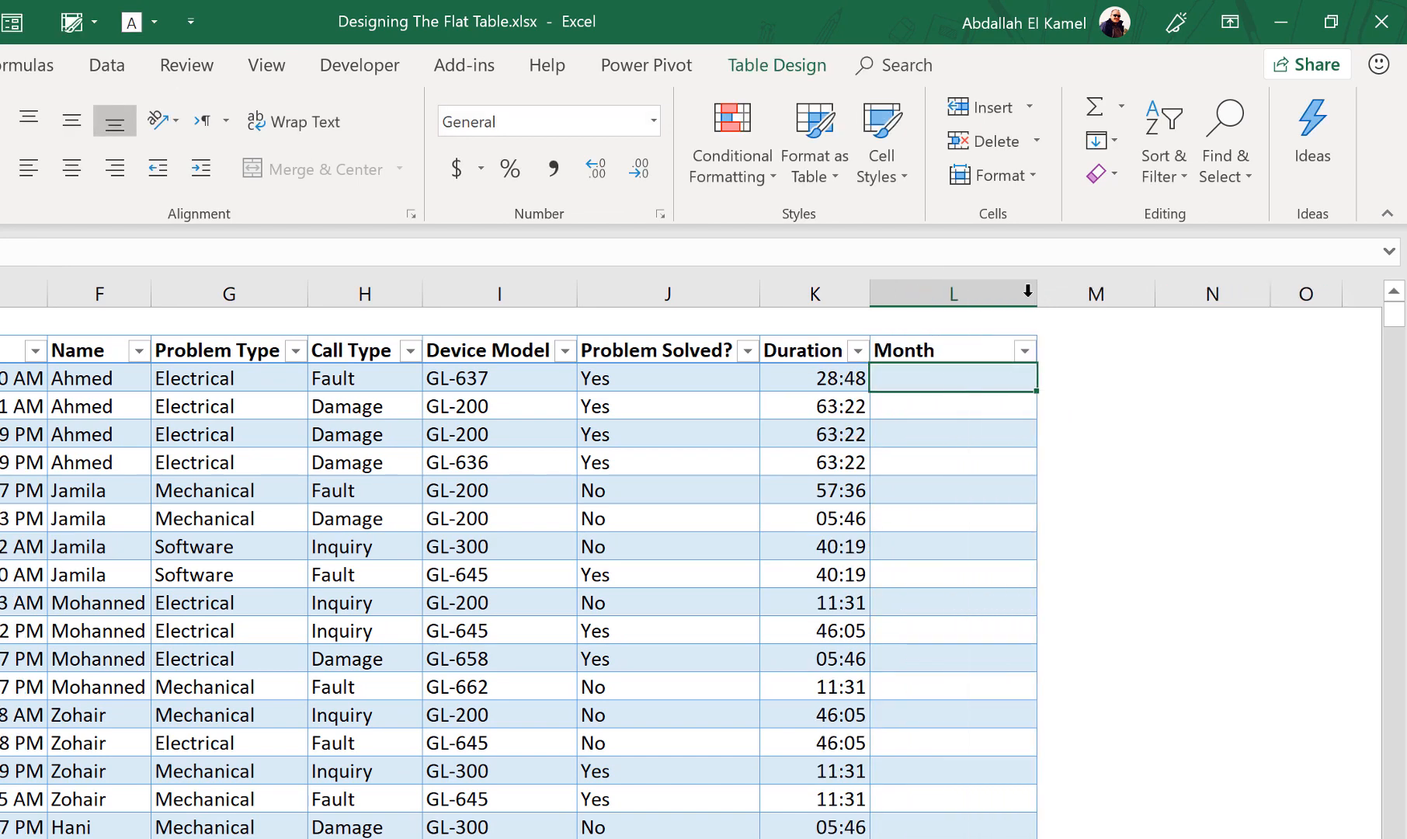
pyautogui.write('=text')
pyautogui.press('Tab')
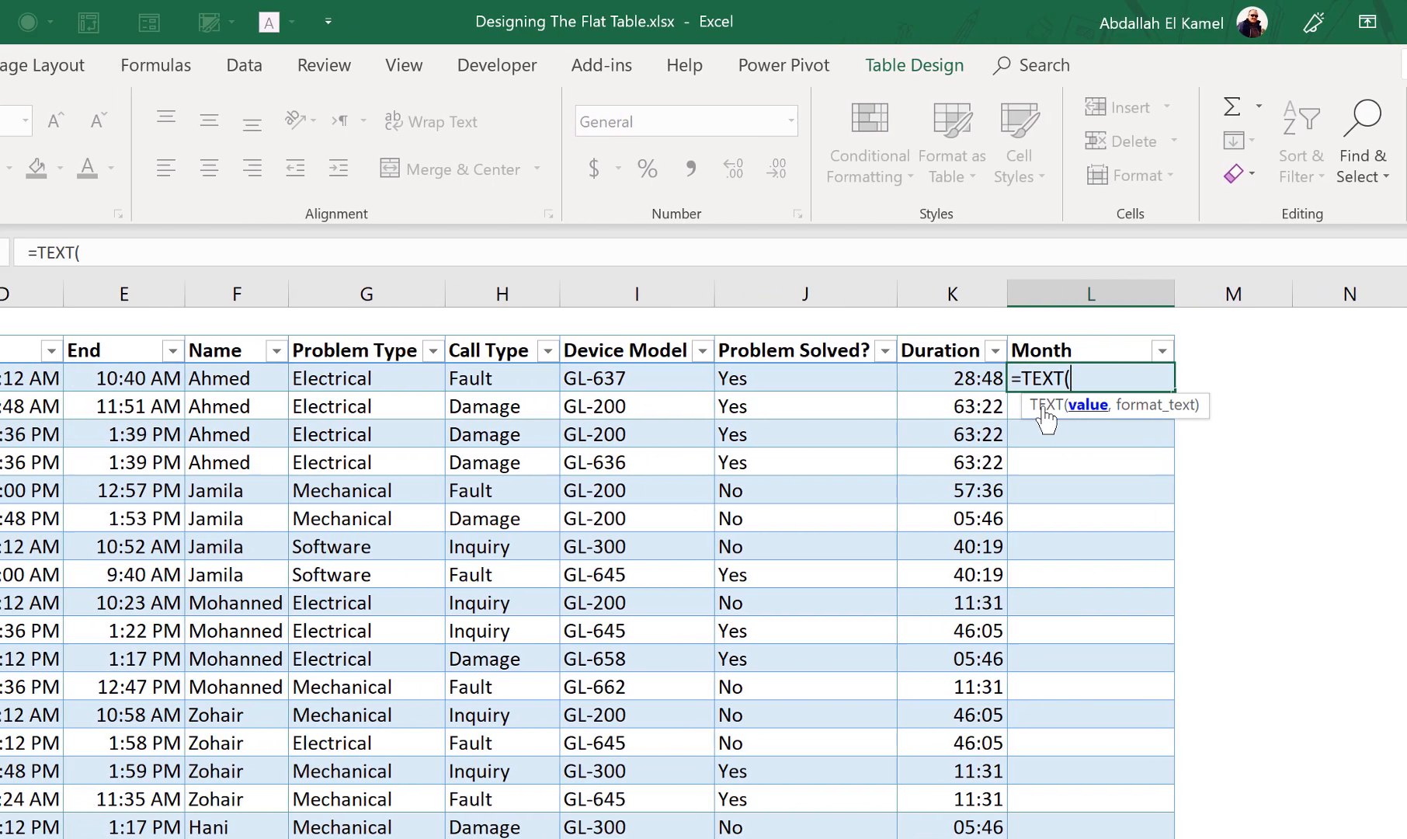
pyautogui.click(62, 379)
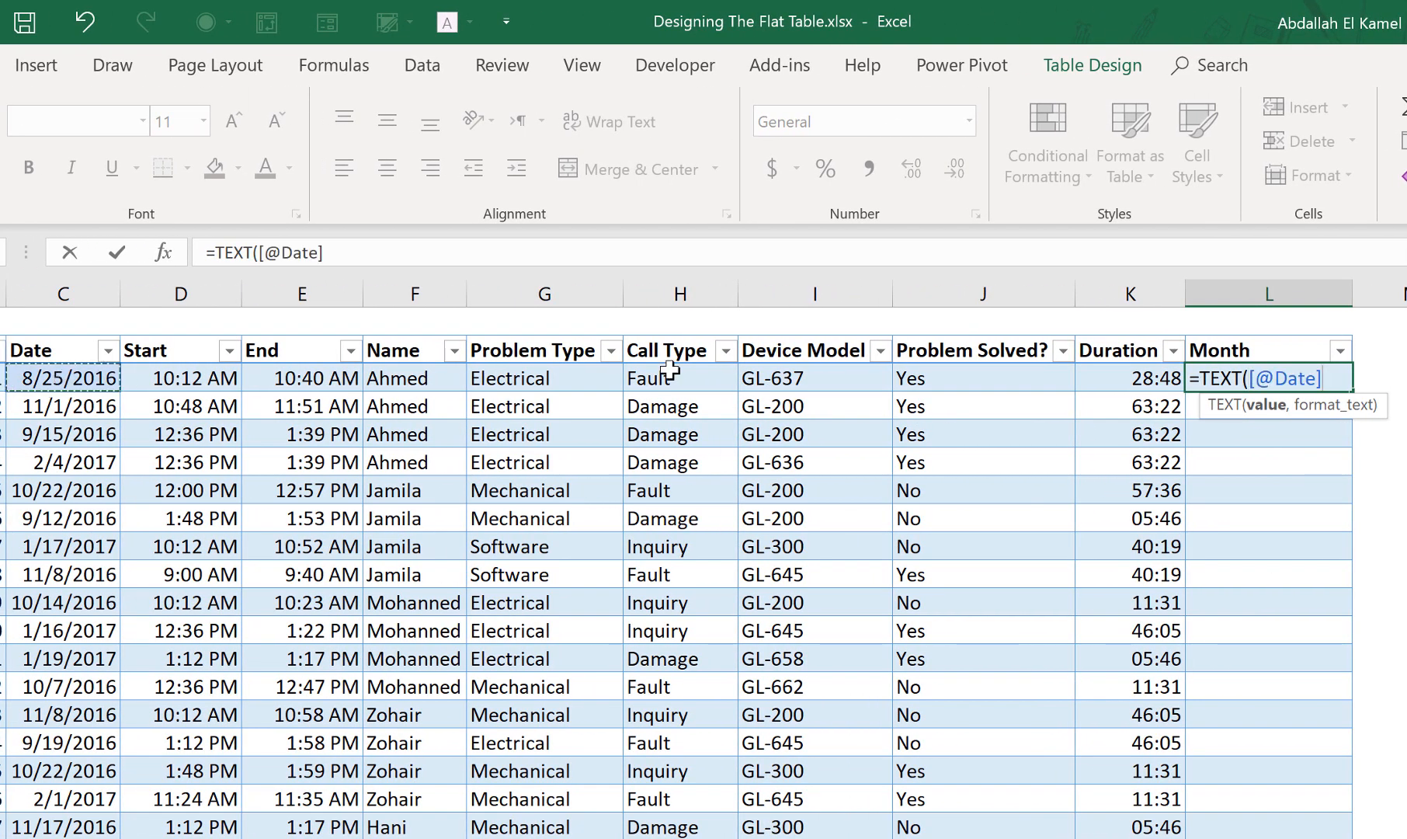
pyautogui.write(',')
pyautogui.write('"')
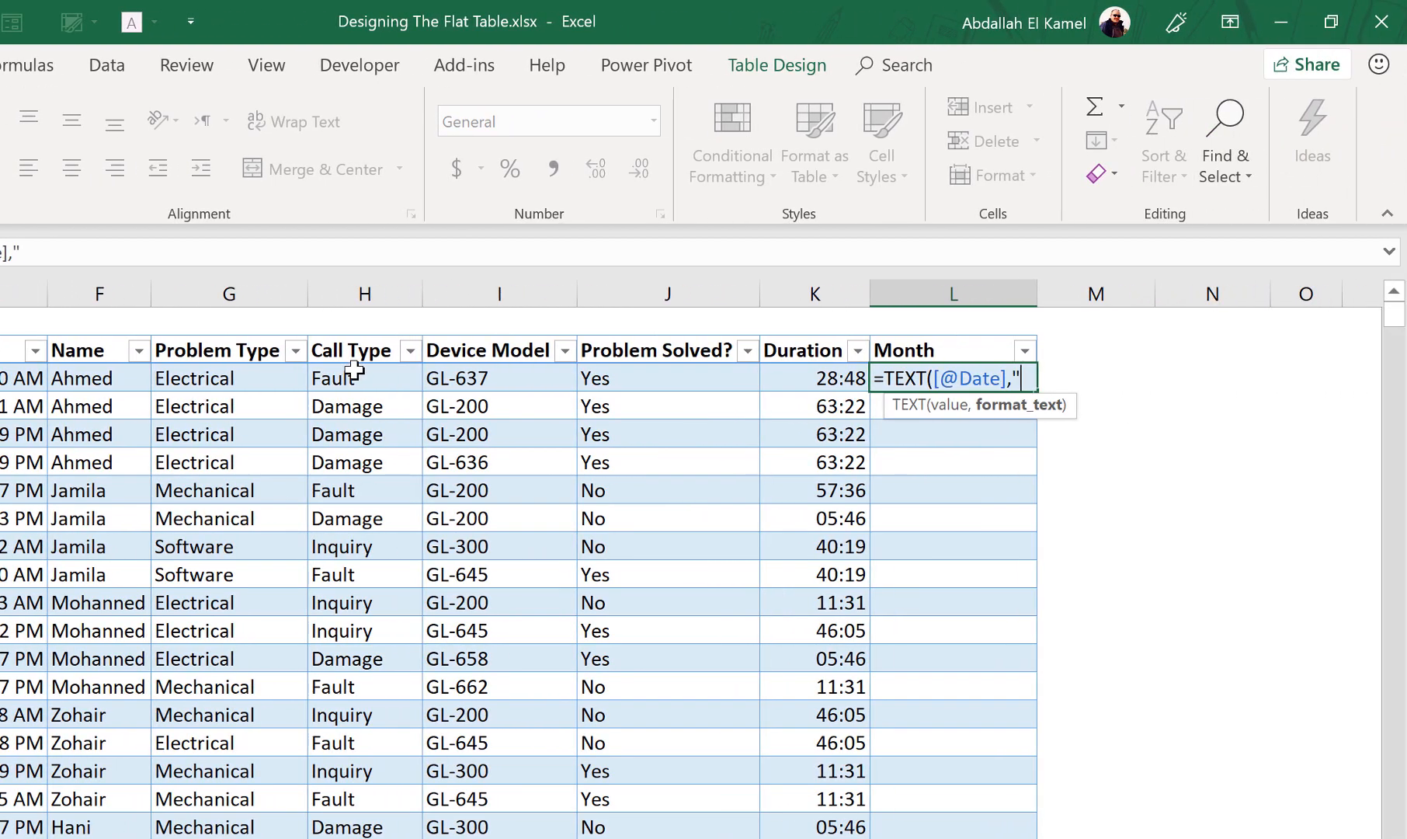
pyautogui.write('mmm')
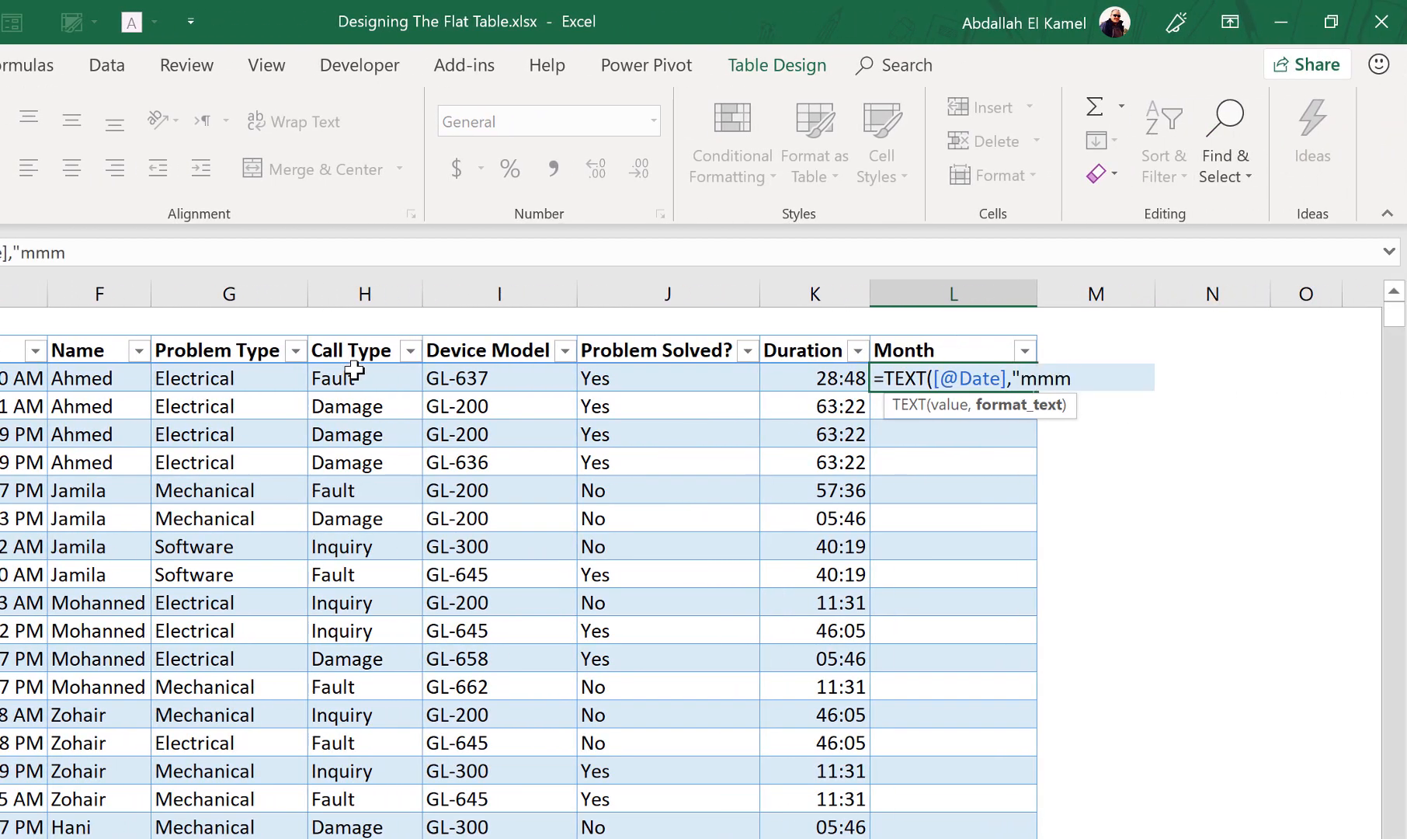
pyautogui.write('")')
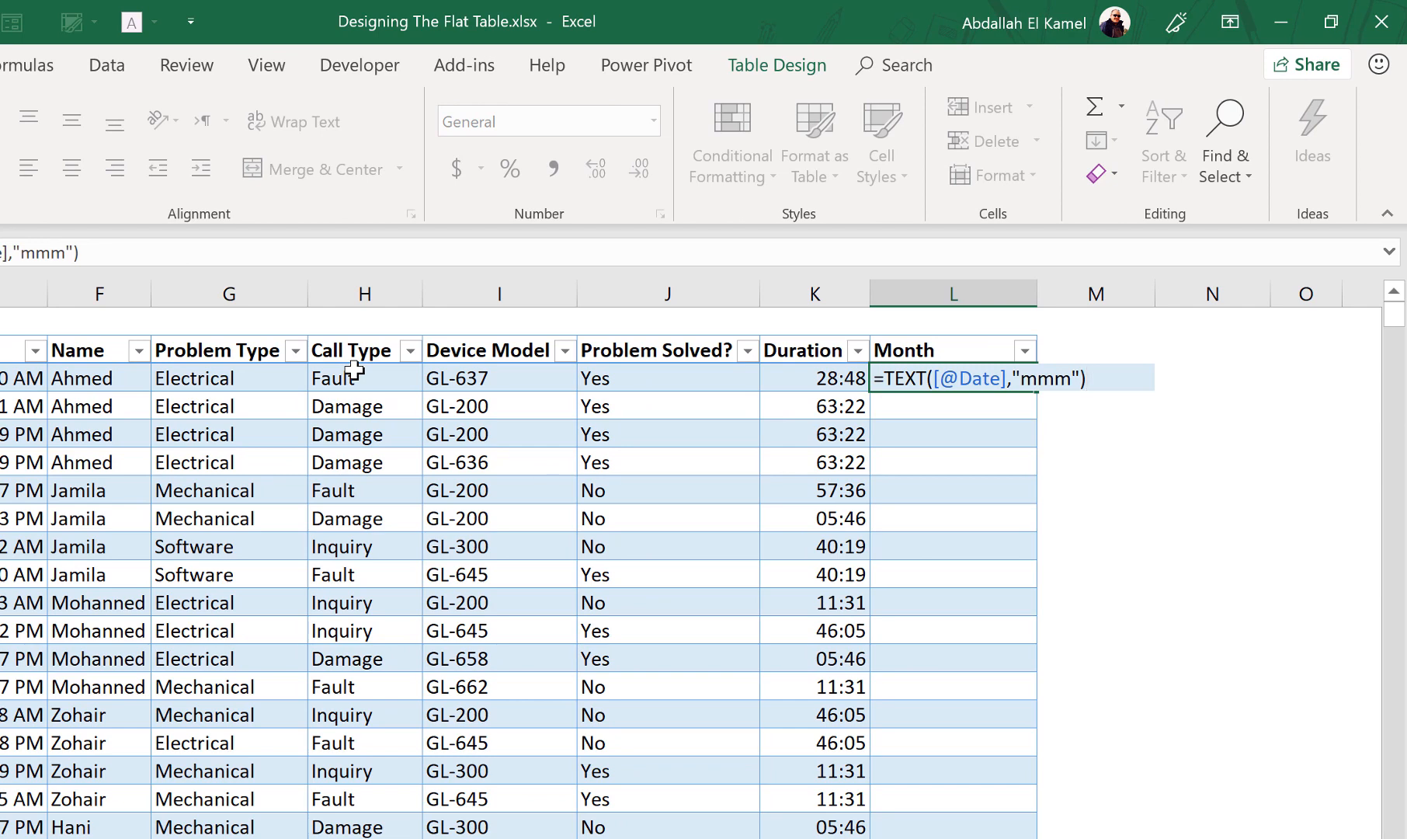
pyautogui.hotkey('ctrl', 'Return')
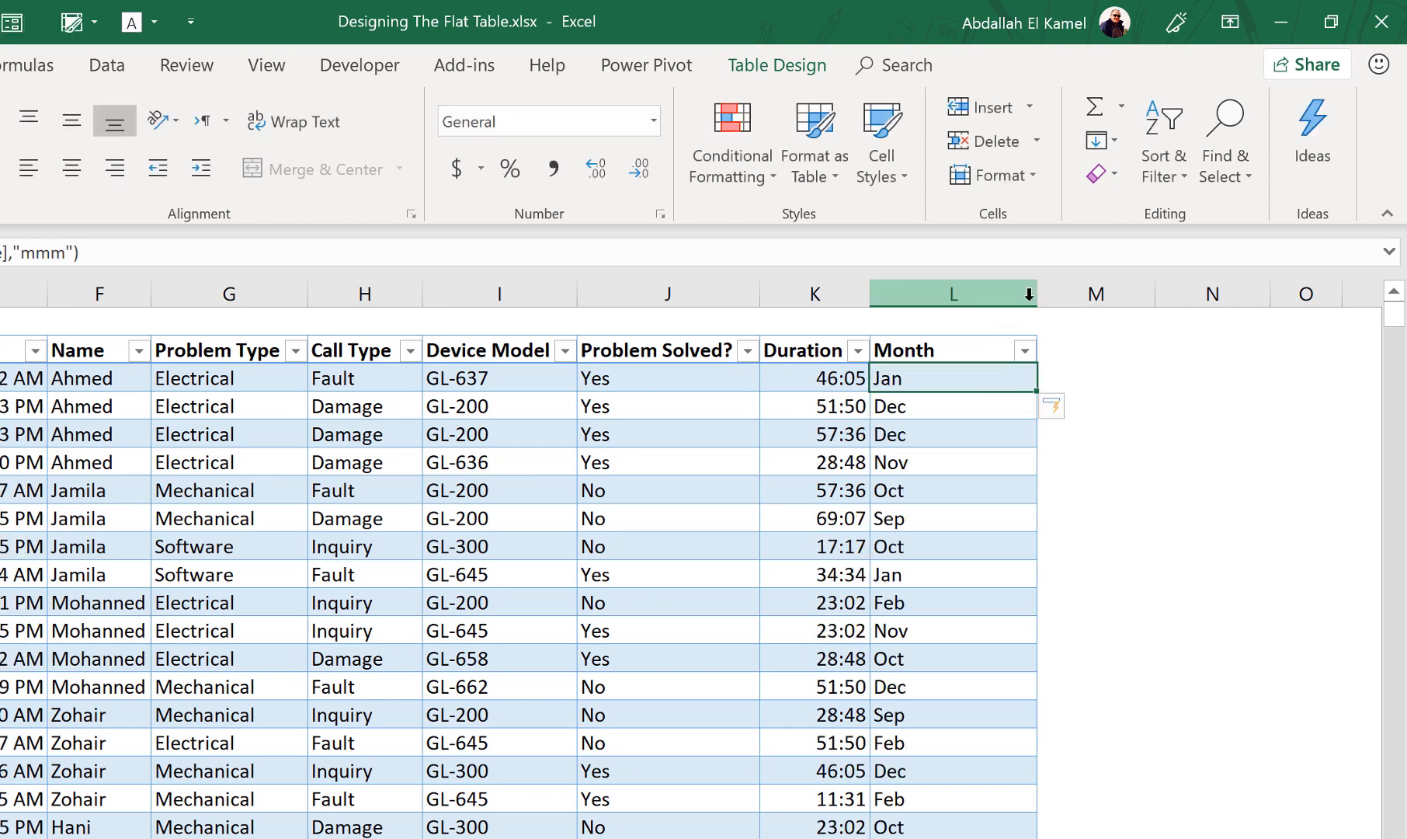
pyautogui.moveTo(1037, 295); pyautogui.dragTo(944, 307)
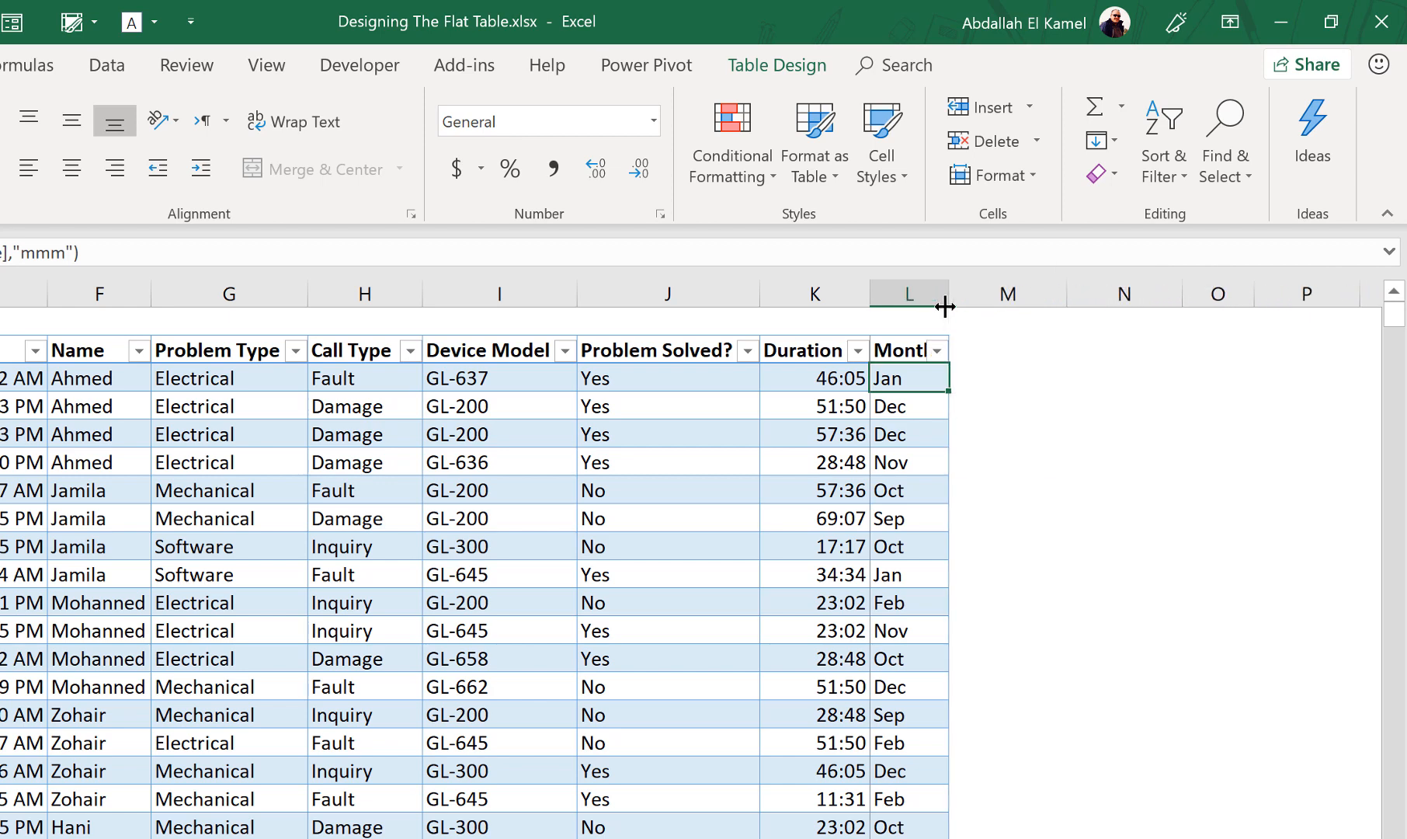
pyautogui.doubleClick(944, 307)
# Add a new table column headed Week in M2, directly beside Month
pyautogui.click(1010, 350)
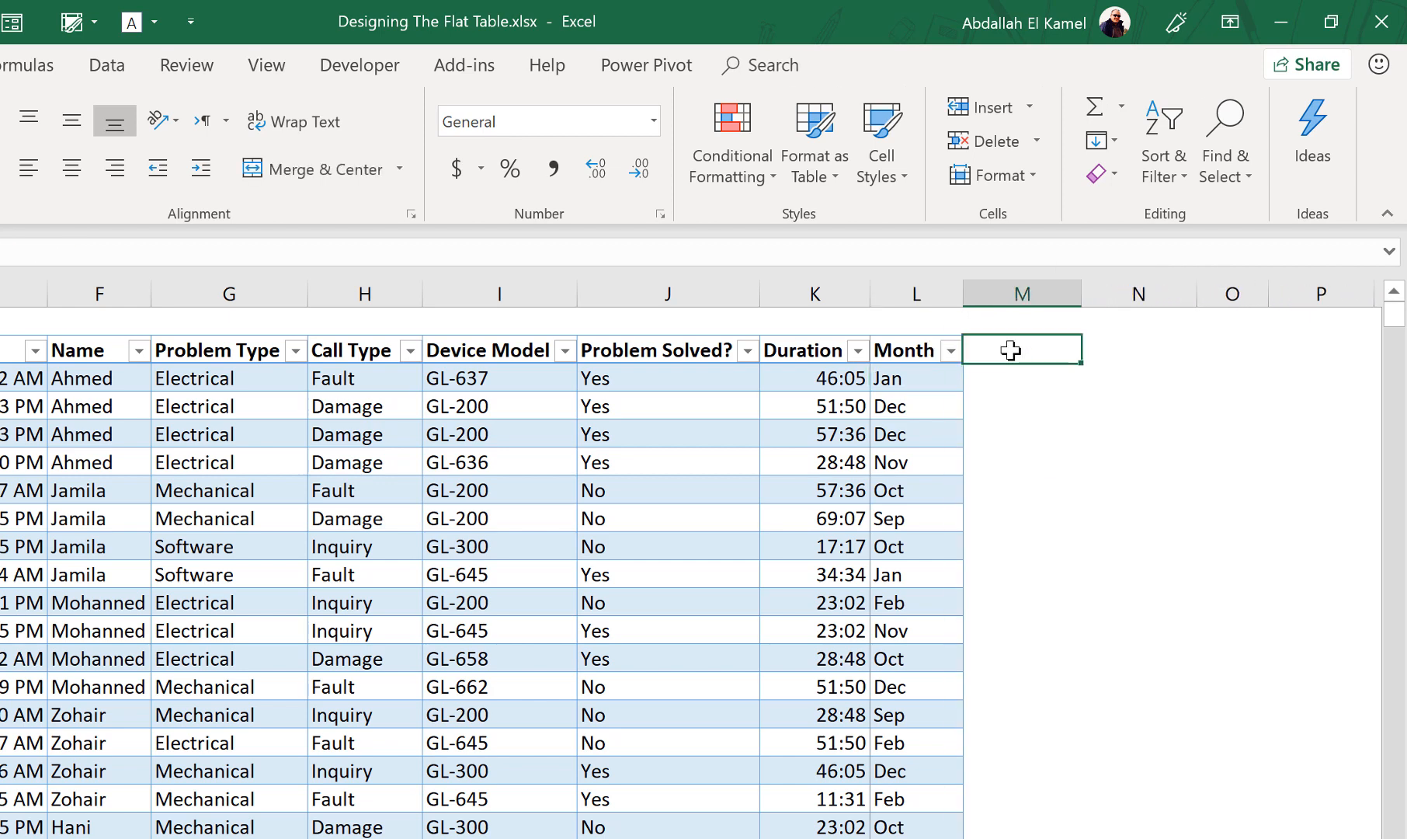
pyautogui.write('We')
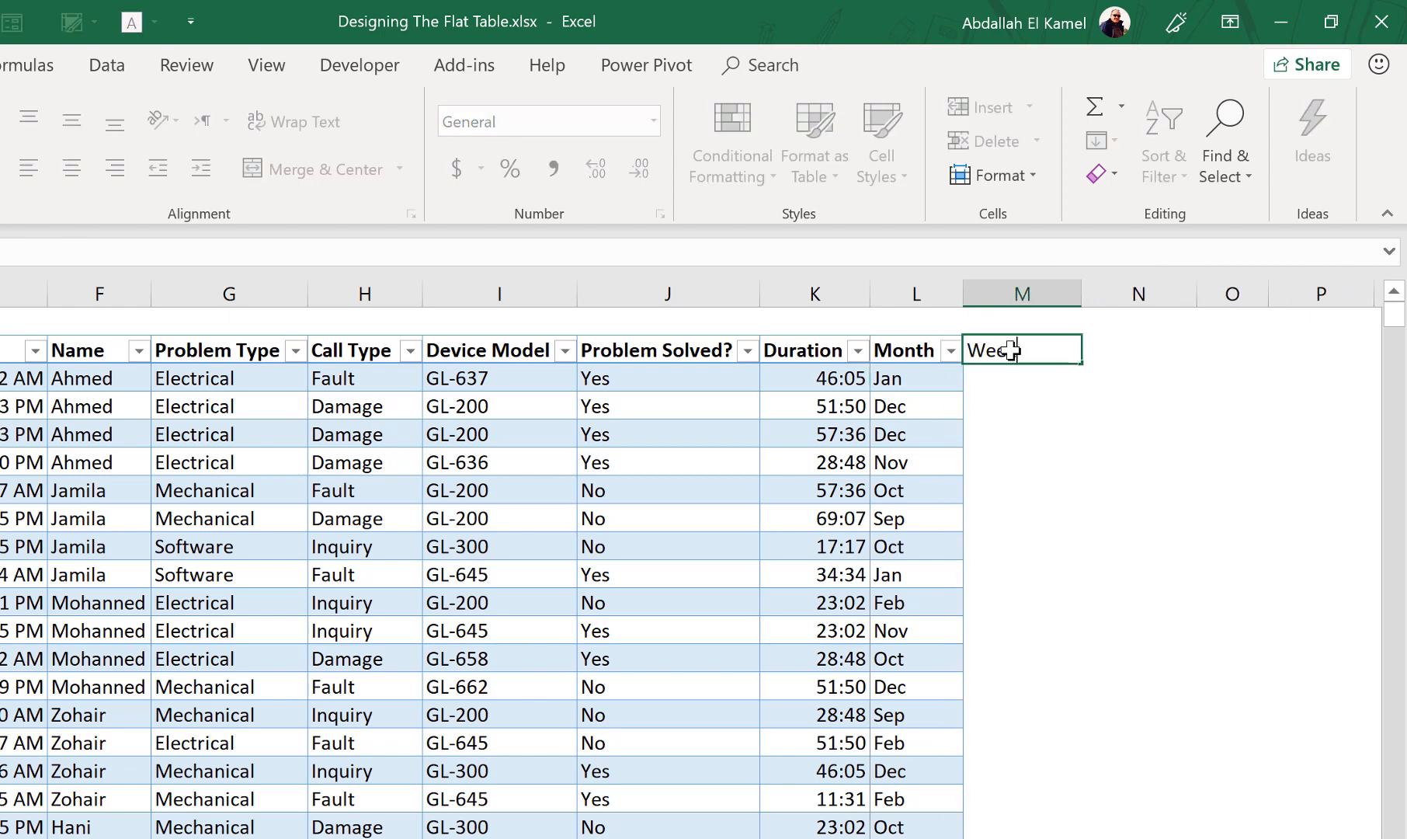
pyautogui.write('ek')
pyautogui.press('Return')
pyautogui.write('=')
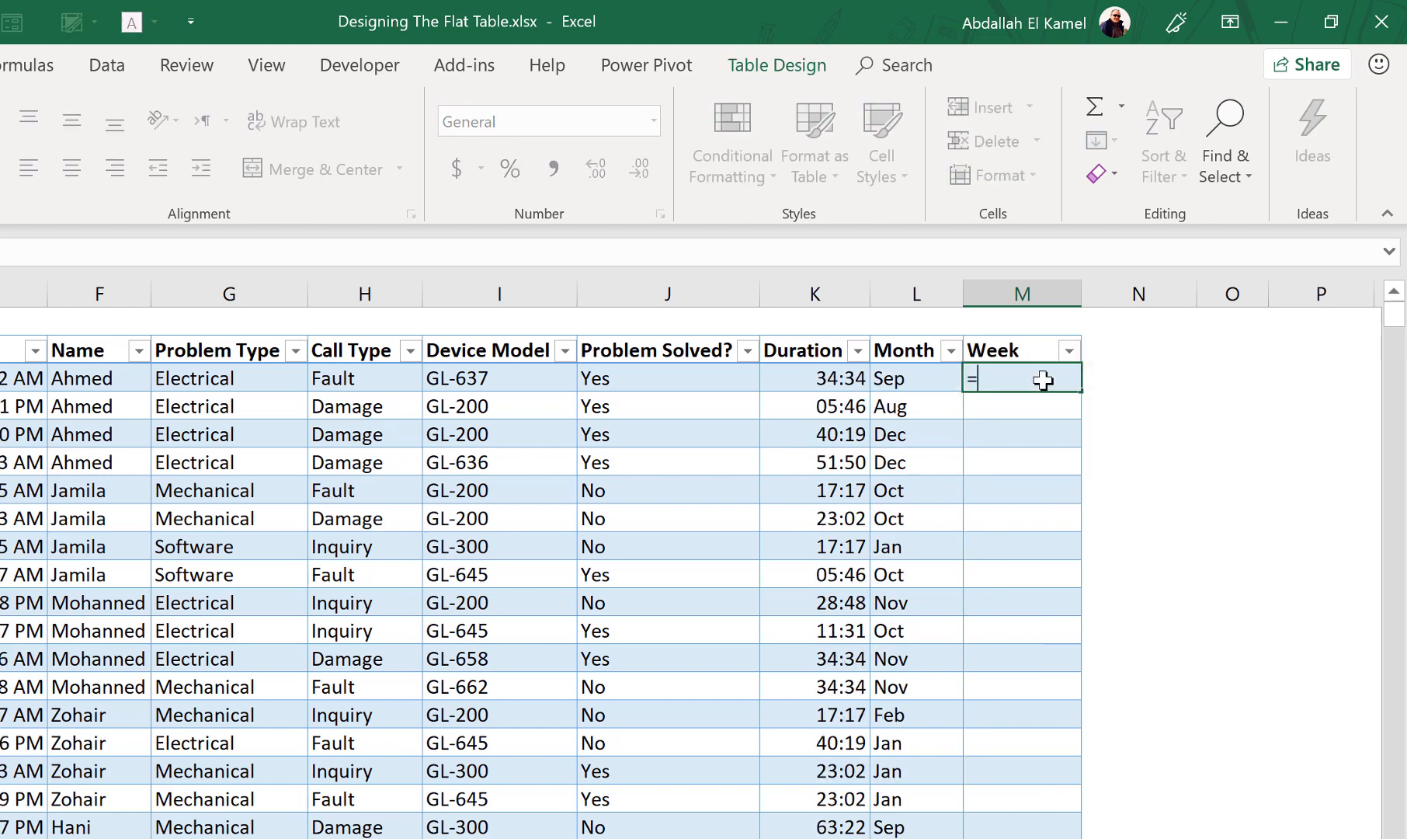
pyautogui.write('week')
pyautogui.press('Down')
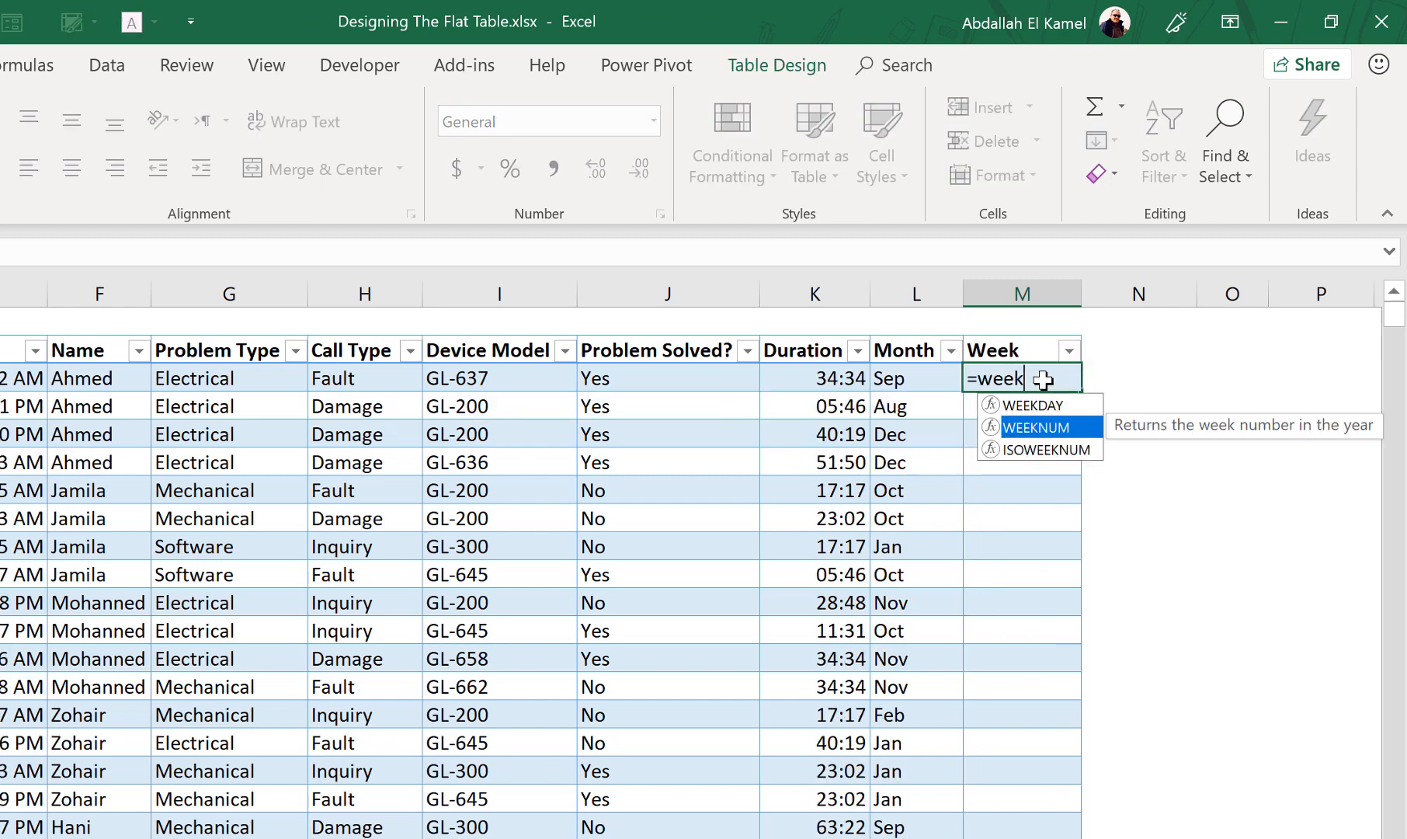
pyautogui.press('Tab')
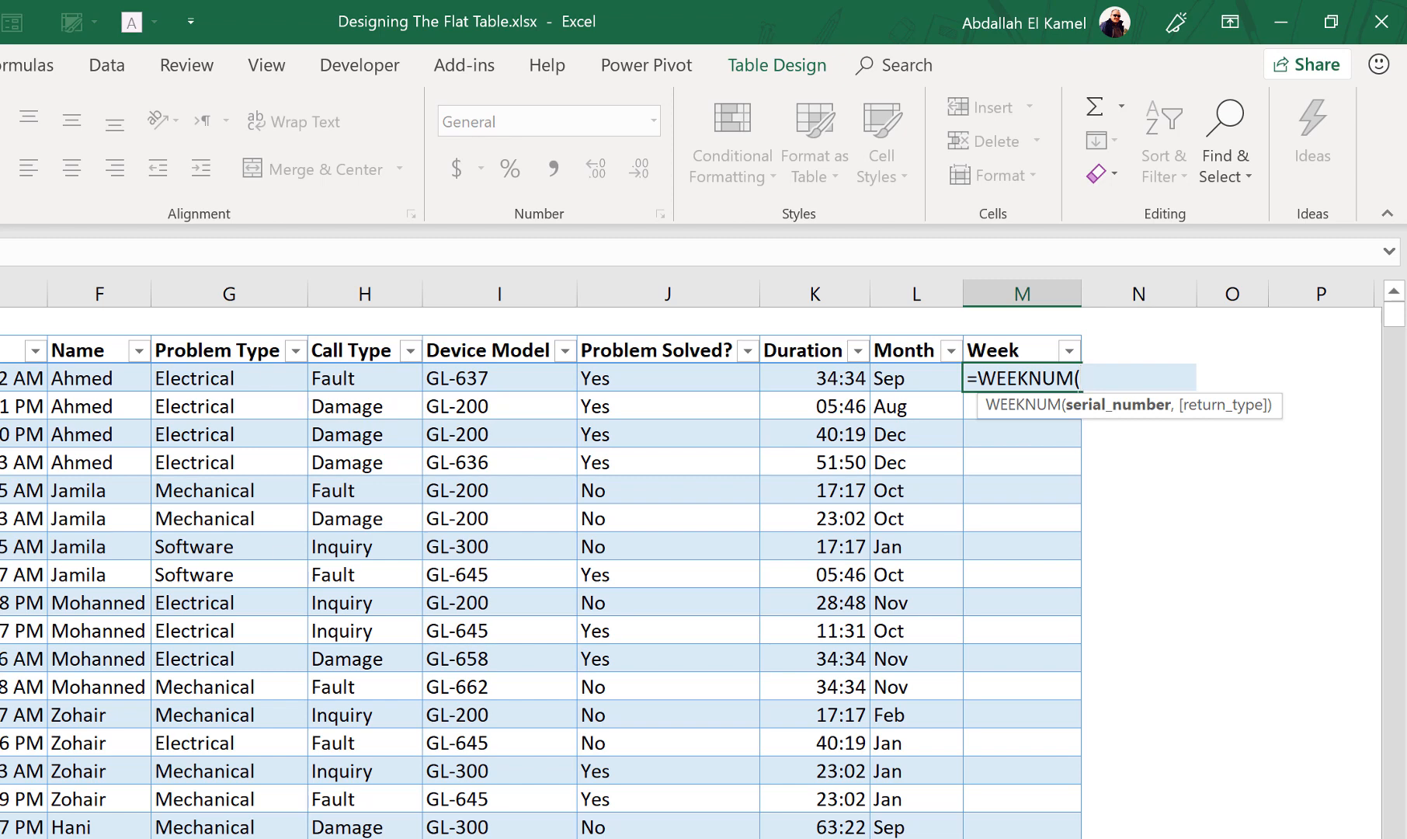
pyautogui.click(1, 378)
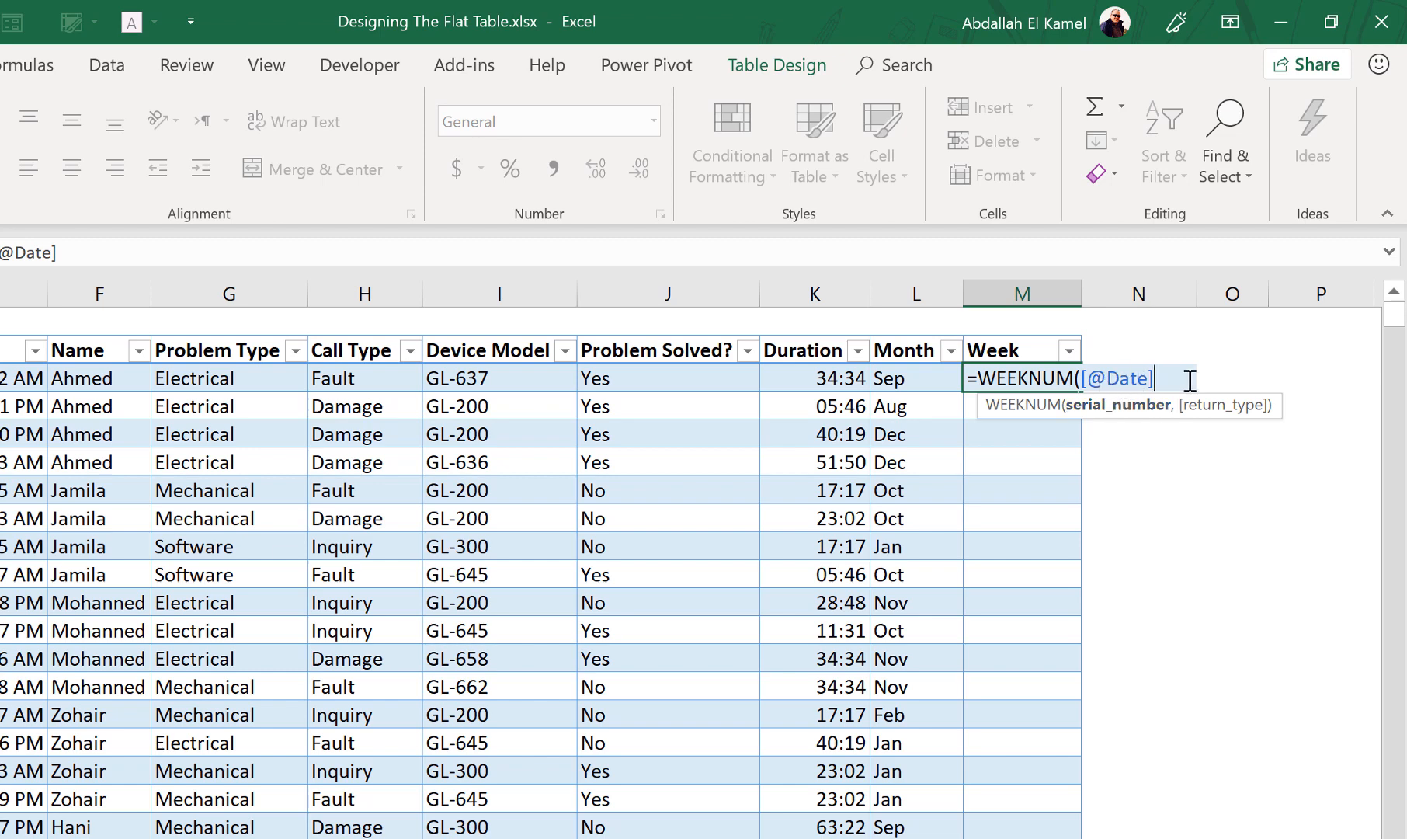
pyautogui.write(',')
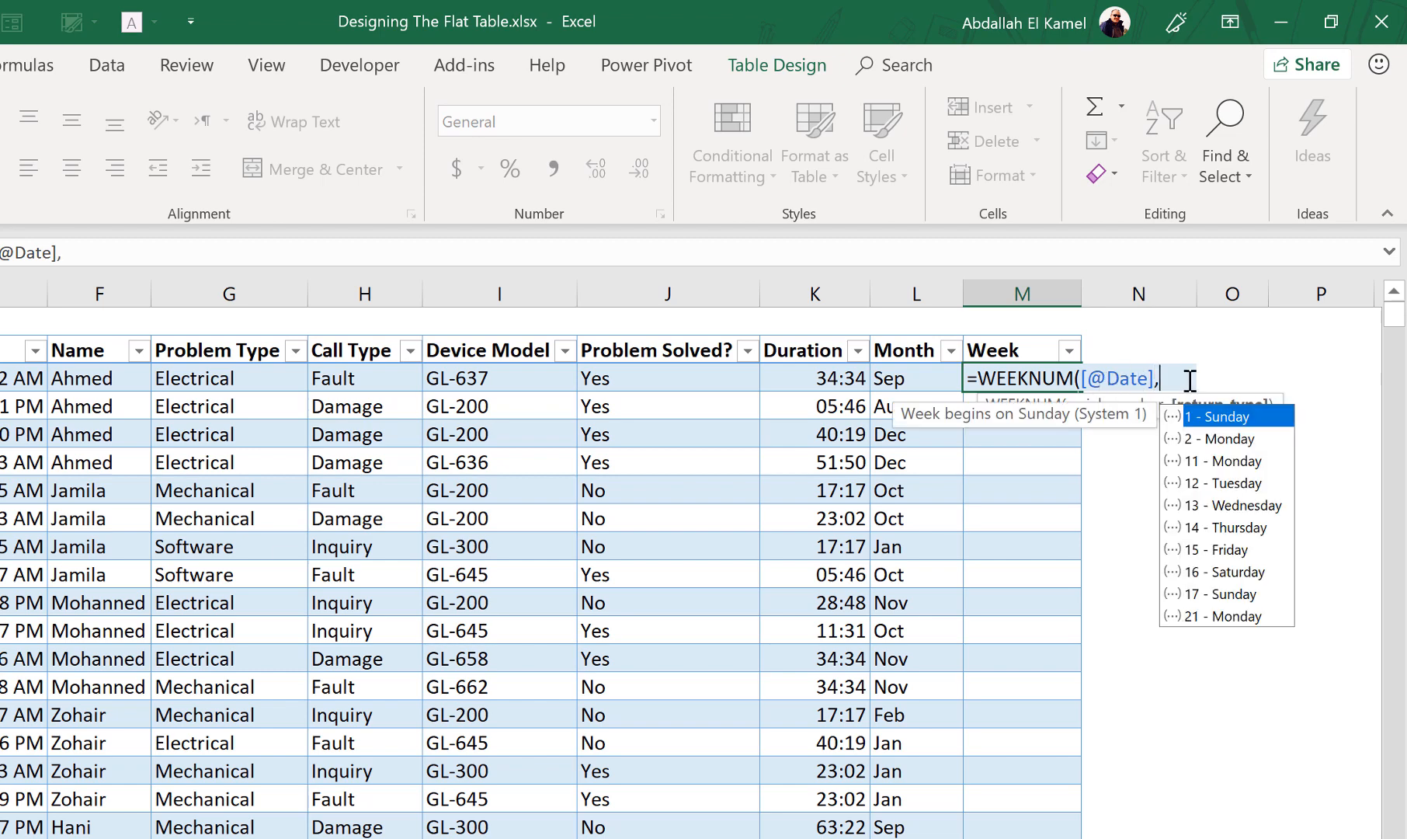
pyautogui.hscroll(1, 1227, 421)
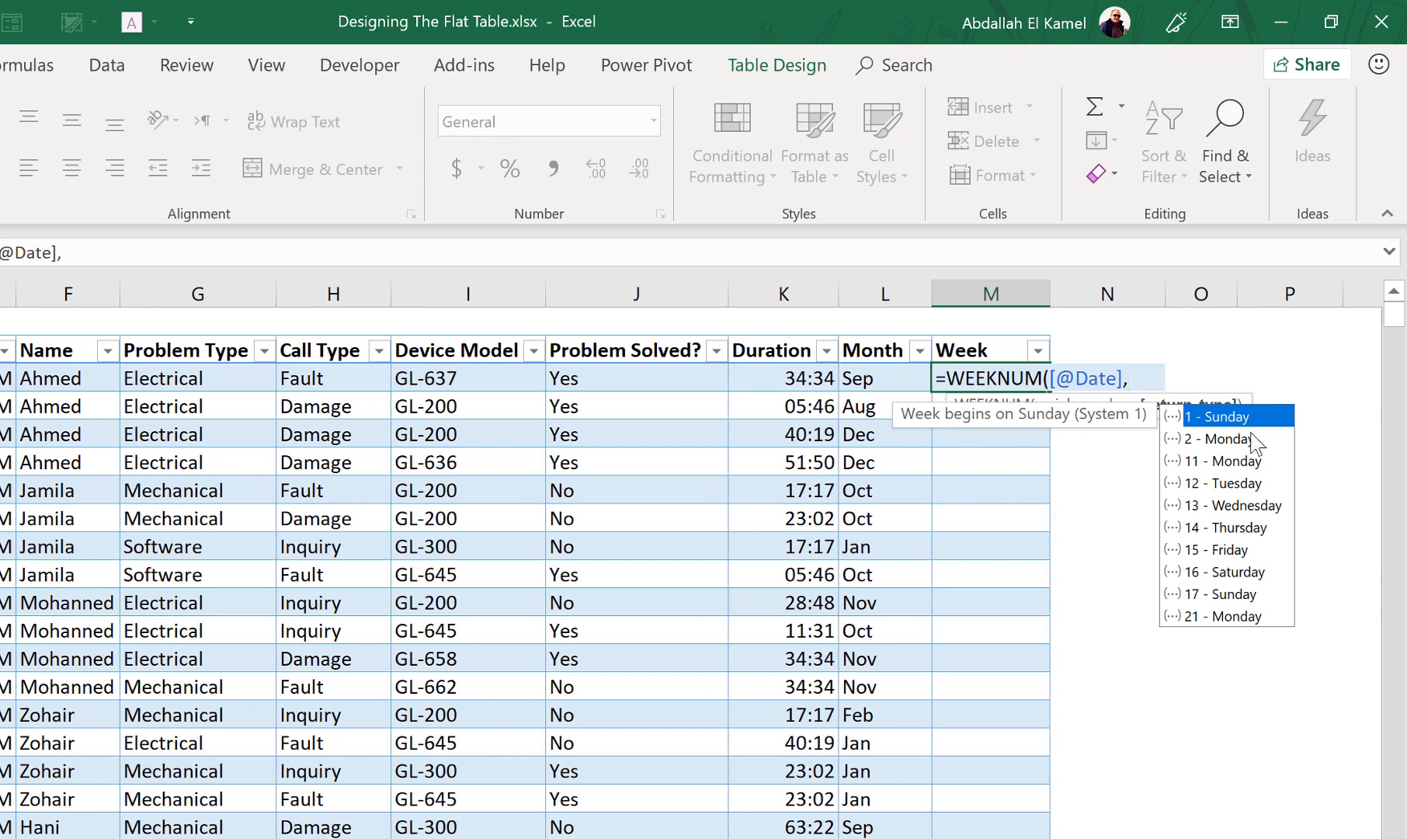
pyautogui.click(1250, 439)
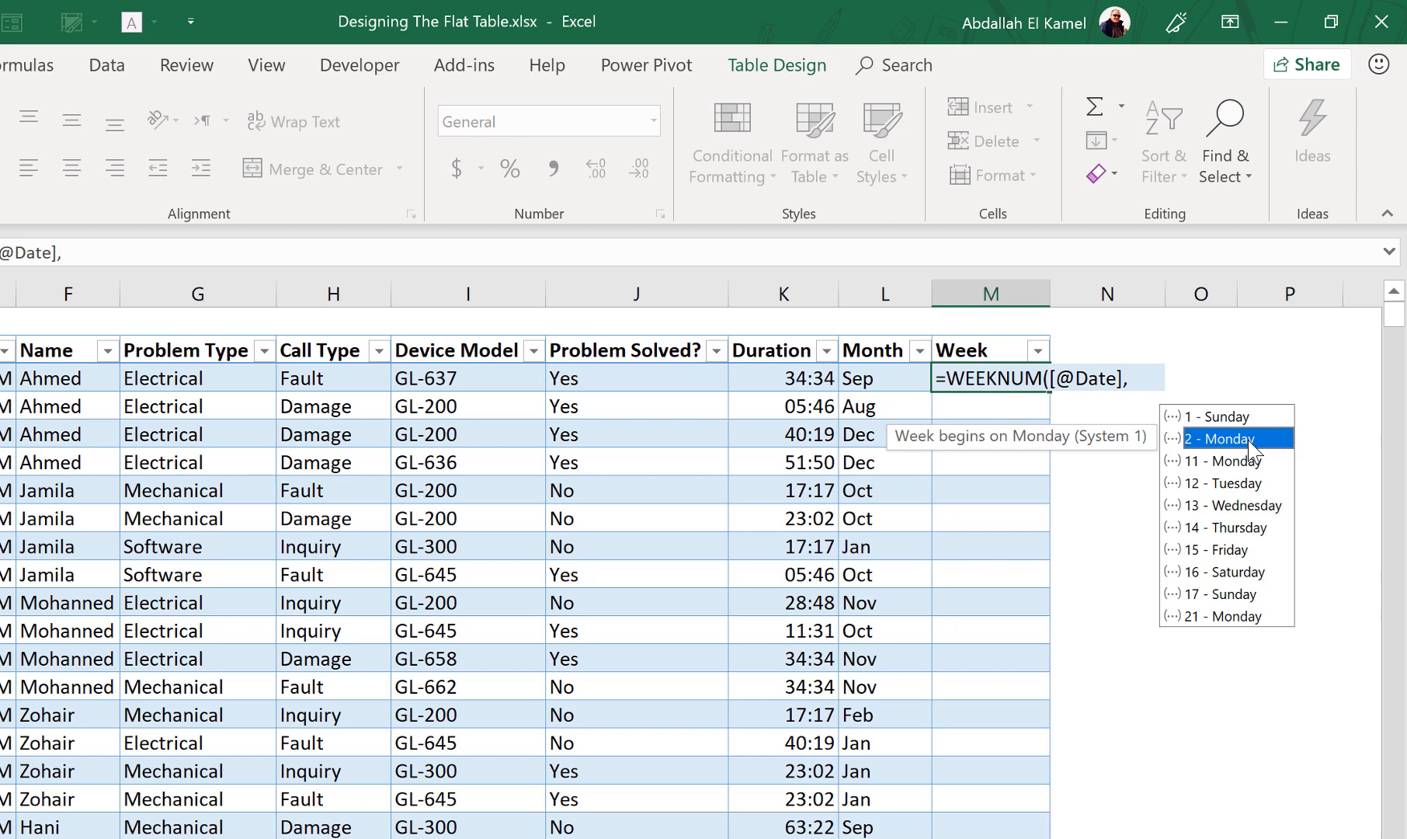
pyautogui.doubleClick(1250, 441)
pyautogui.write(')')
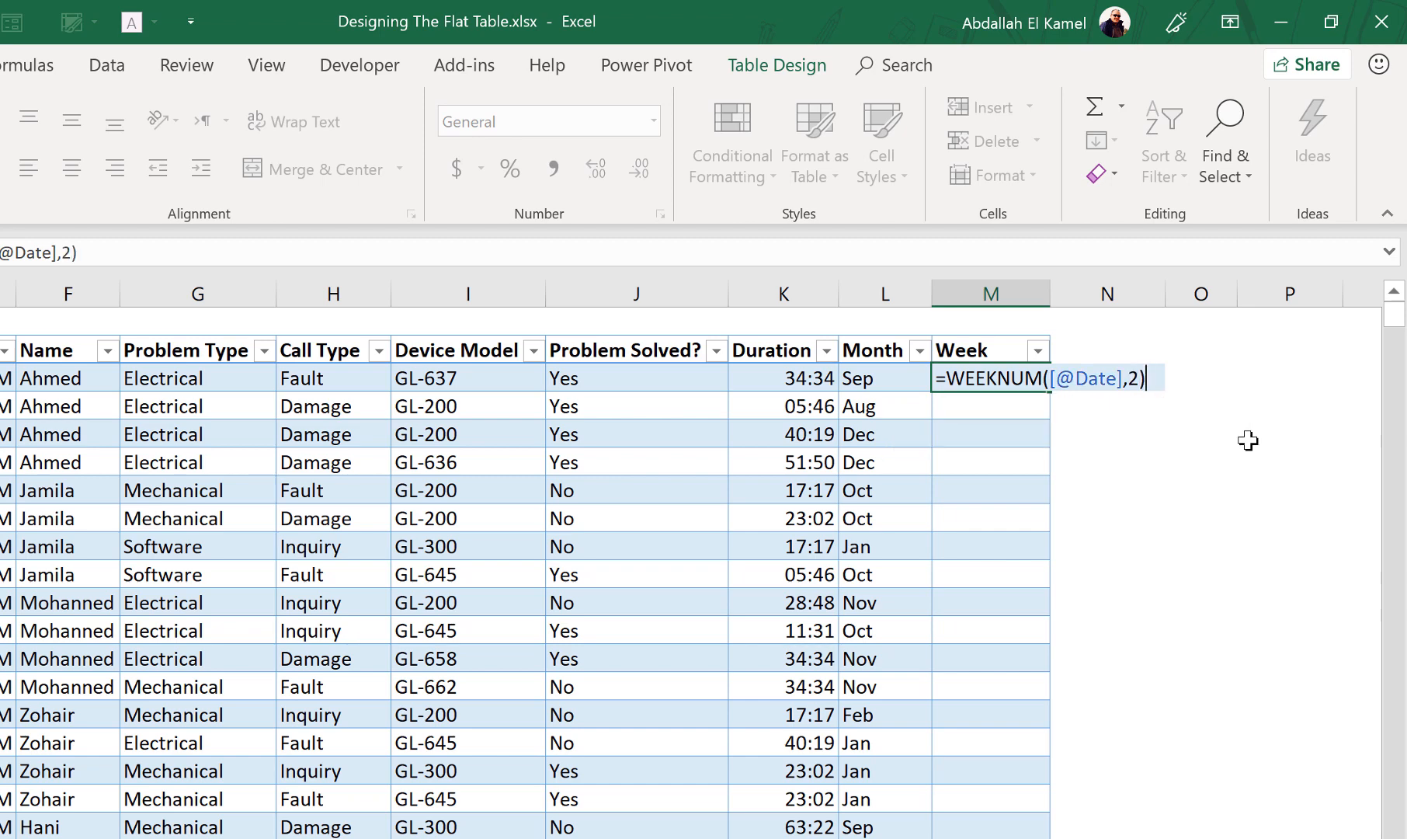
pyautogui.press('Return')
# Add a new table column headed Quarter in N2, directly beside Week
pyautogui.click(1108, 351)
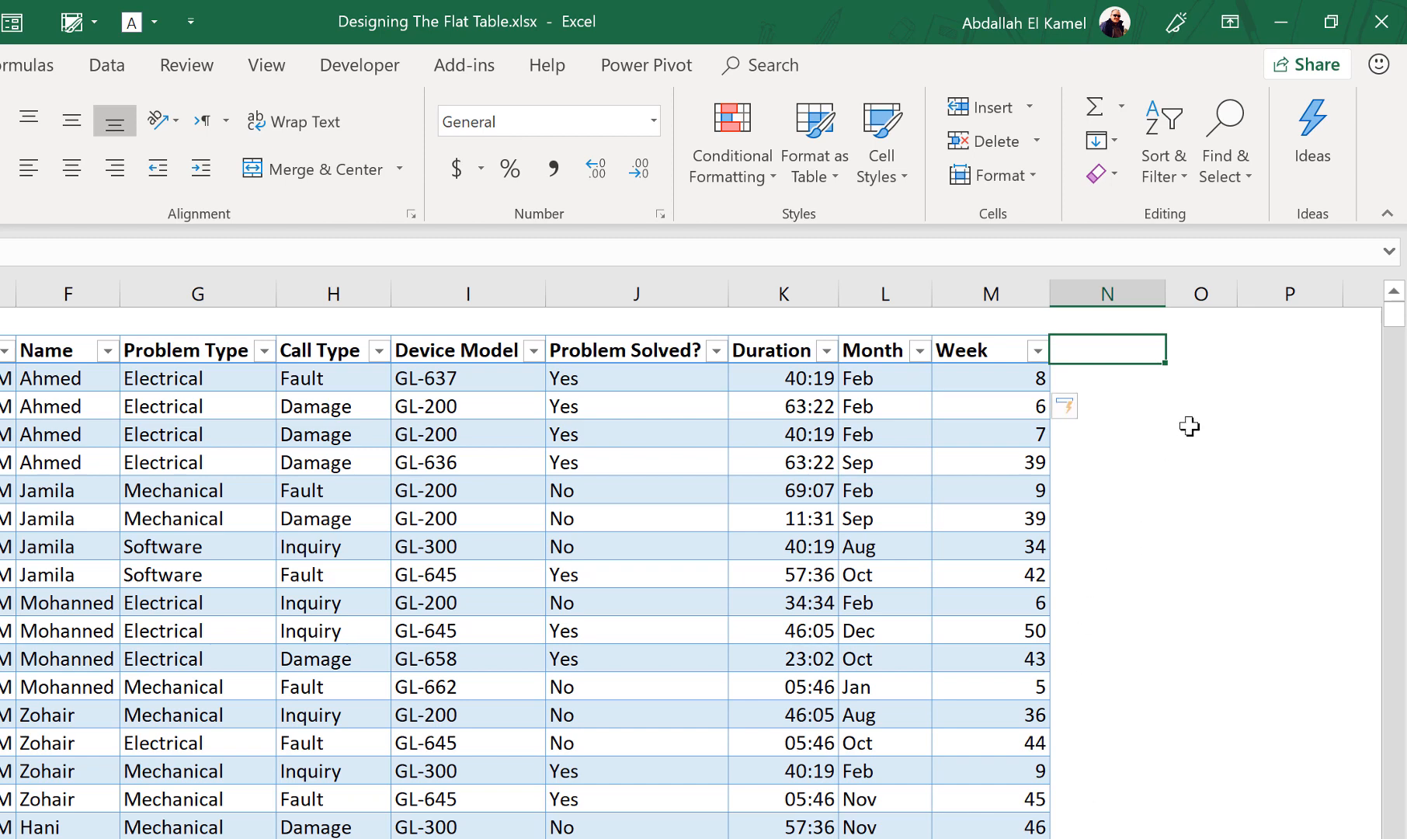
pyautogui.write('Quart')
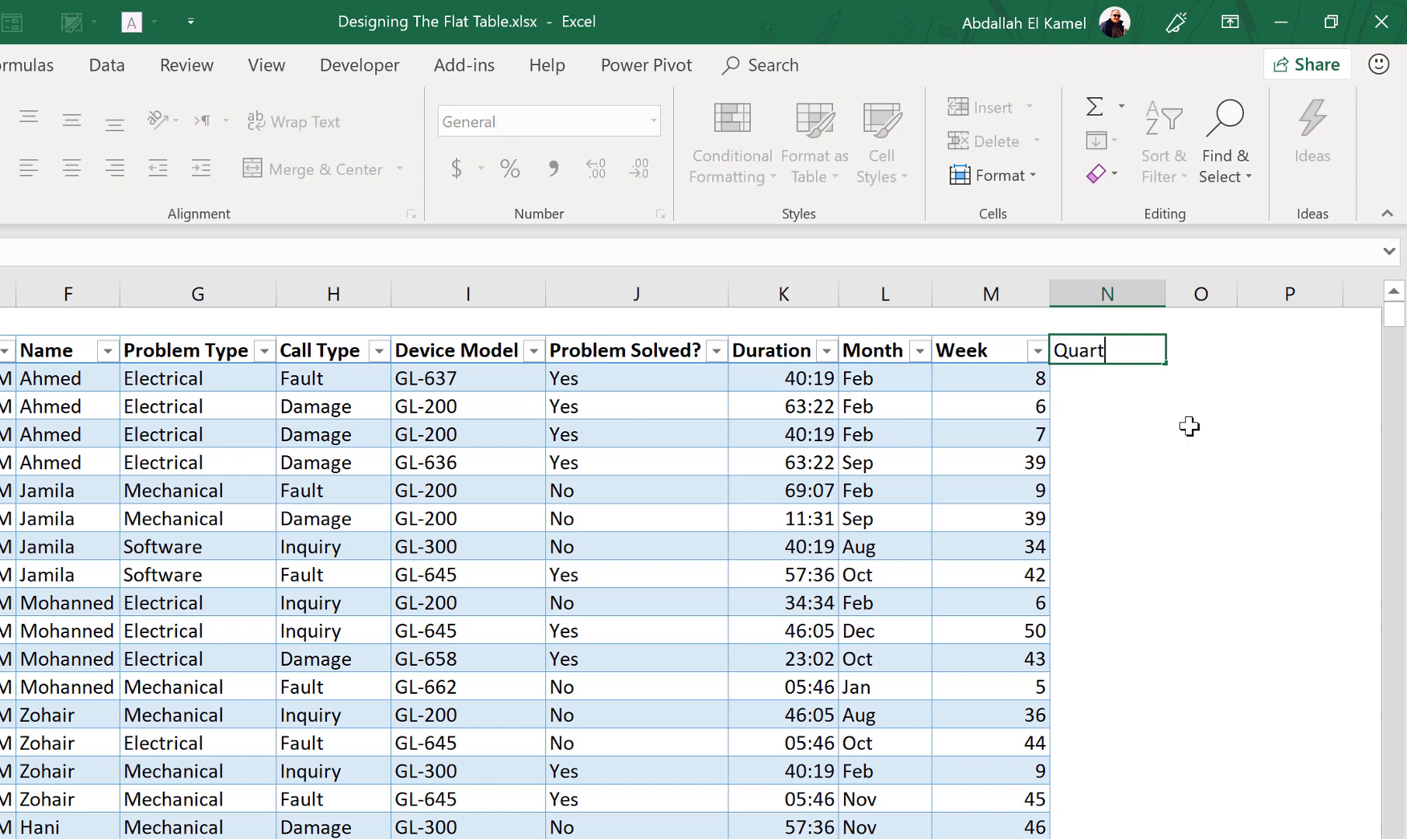
pyautogui.write('er')
pyautogui.press('Return')
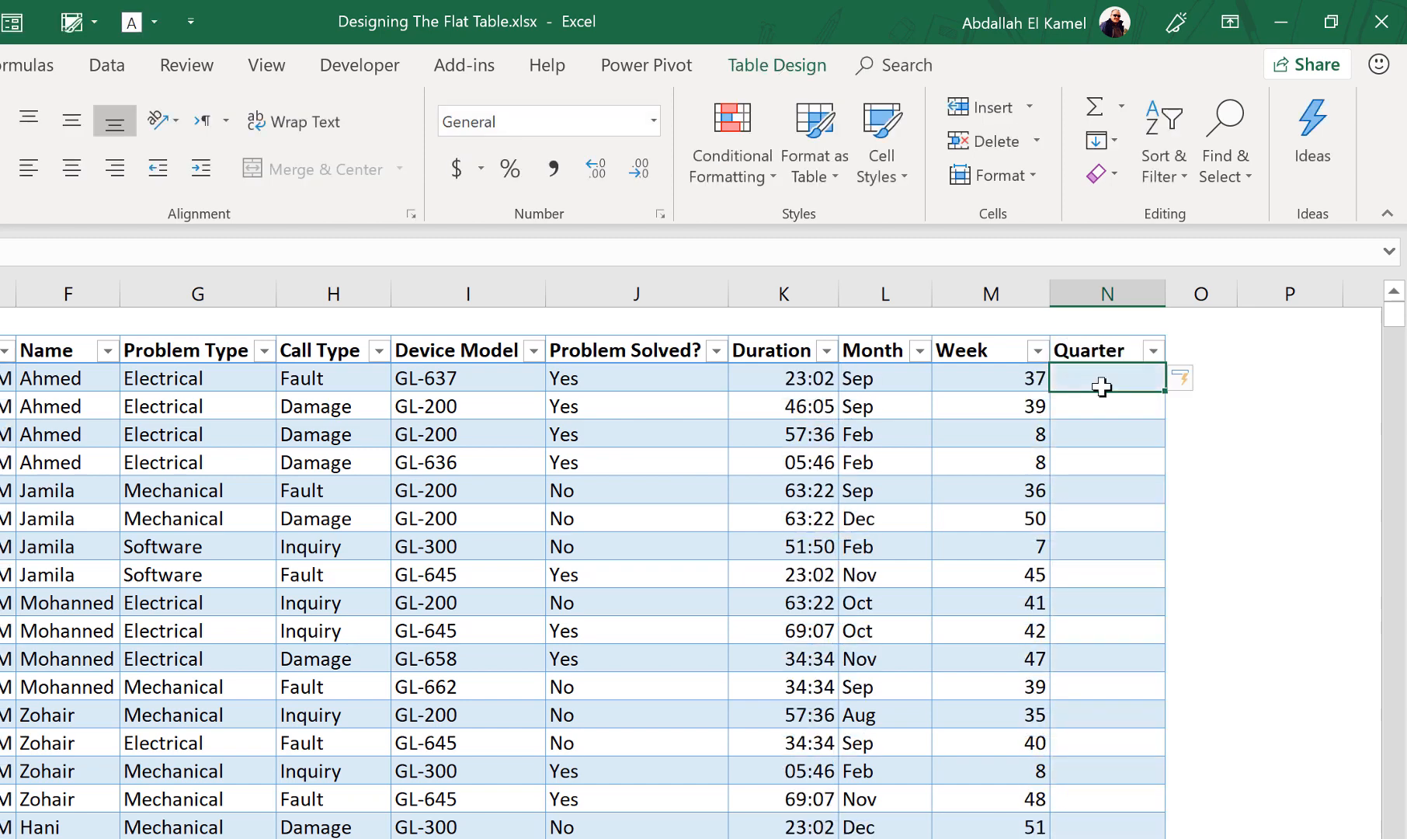
pyautogui.hscroll(-1, 1102, 386)
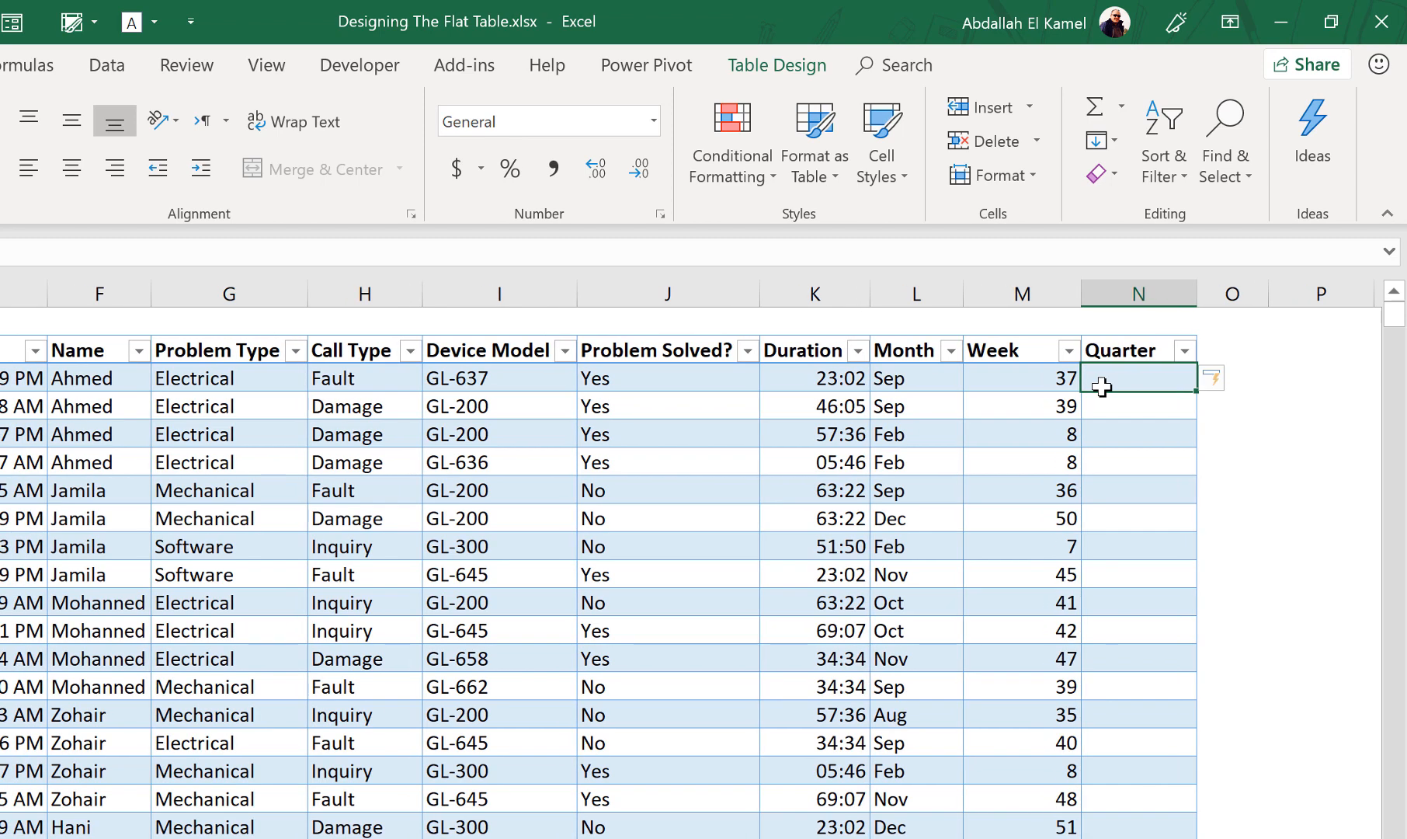
pyautogui.click(1037, 380)
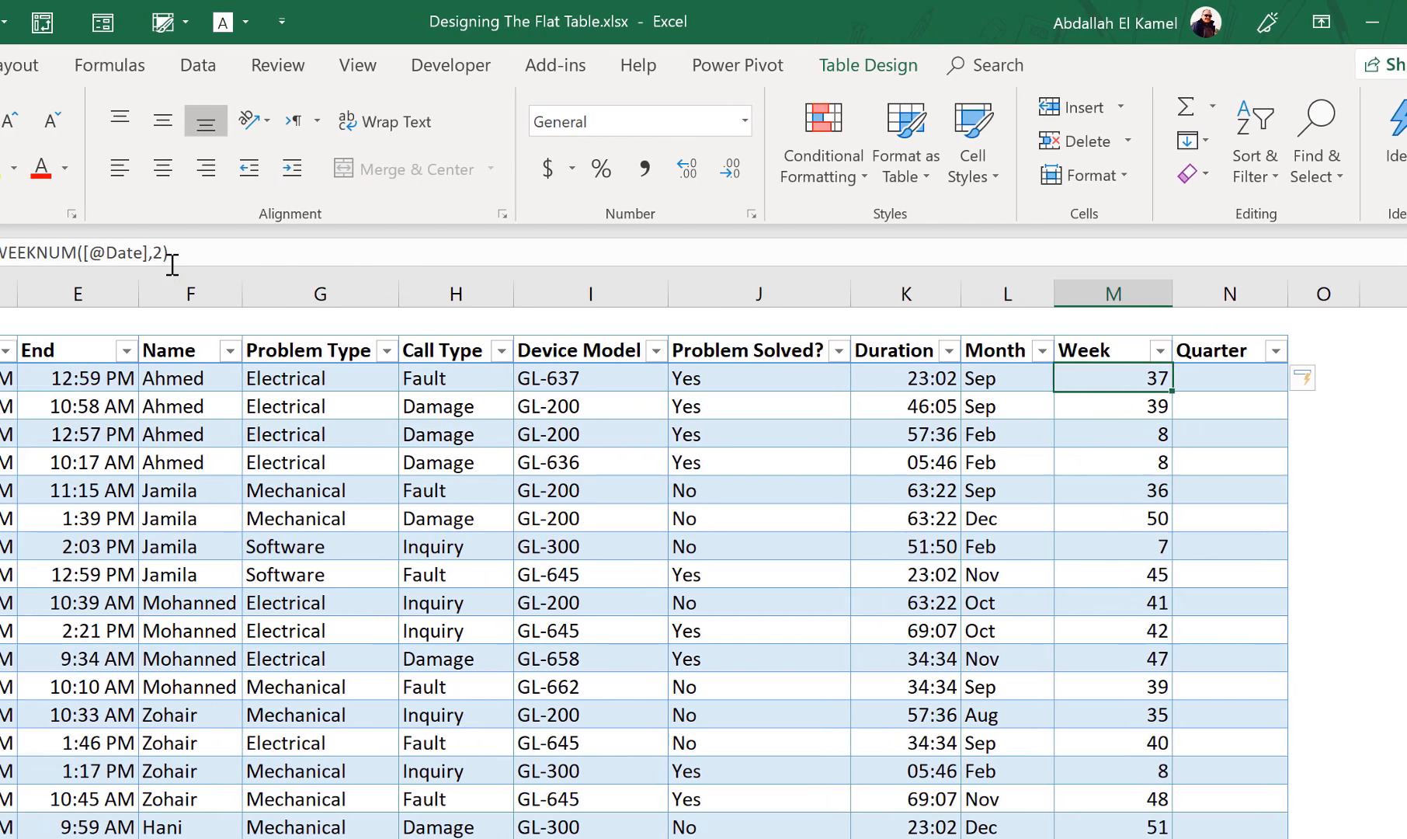
pyautogui.click(33, 255)
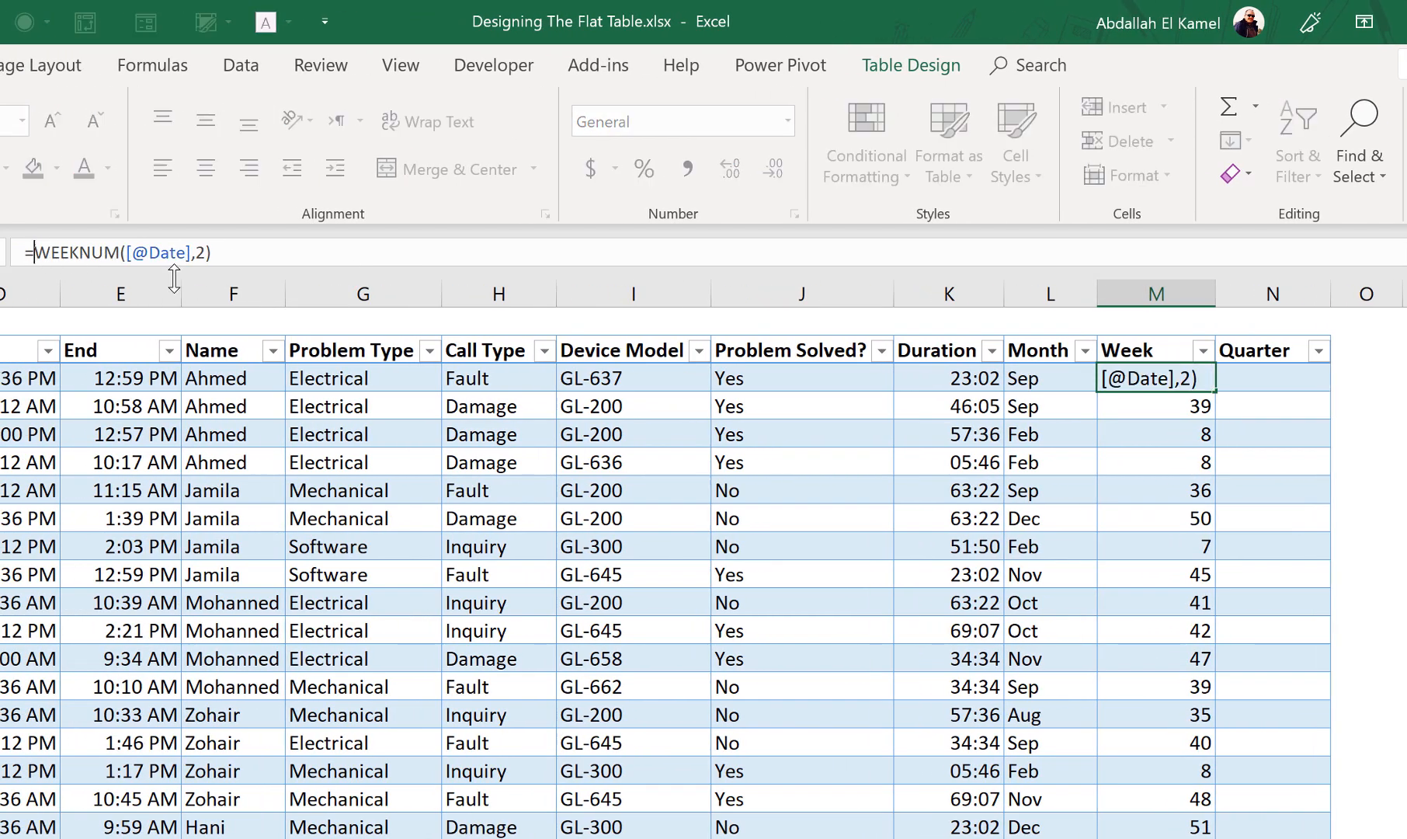
pyautogui.write('"wk-')
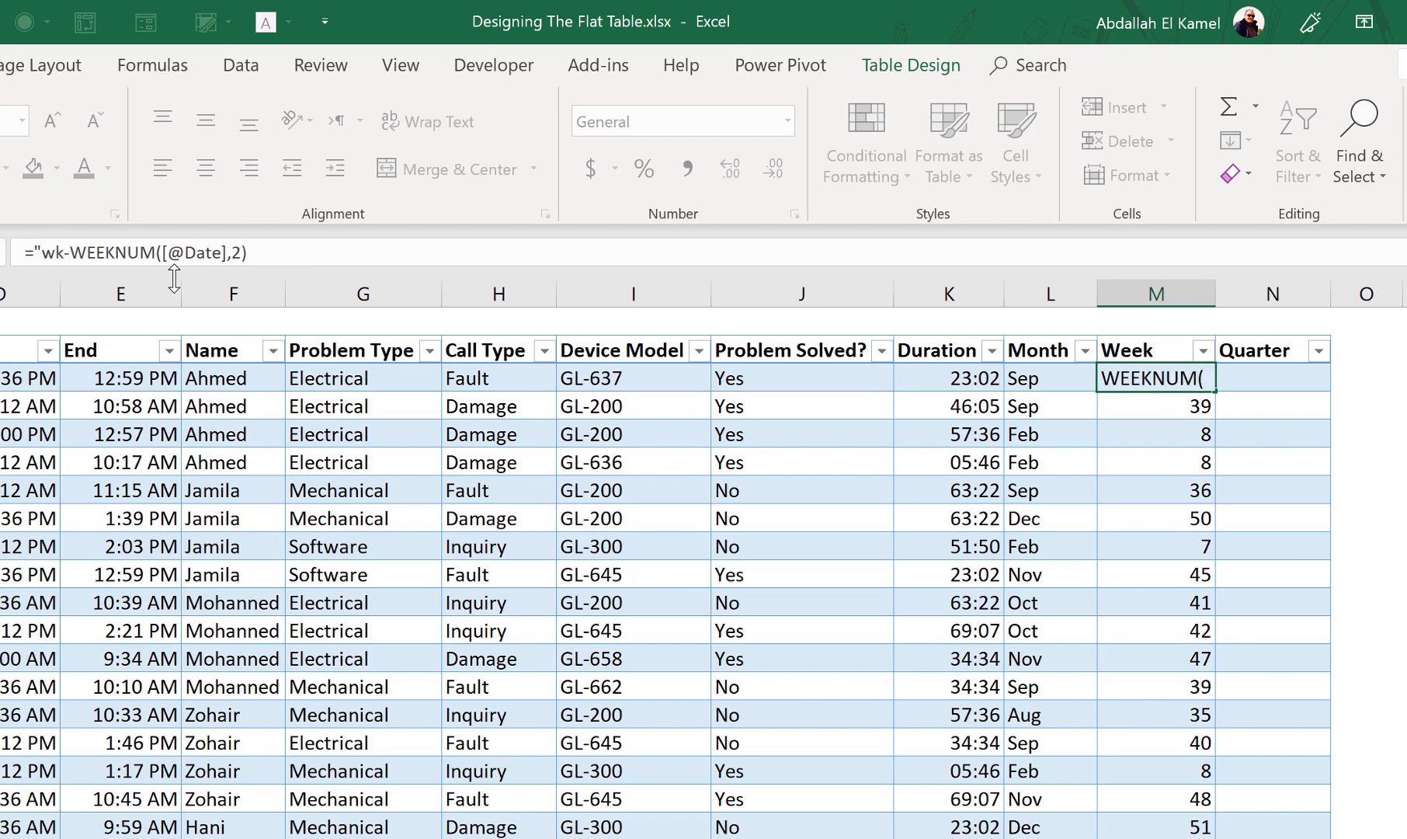
pyautogui.press('BackSpace')
pyautogui.press('BackSpace')
pyautogui.press('BackSpace')
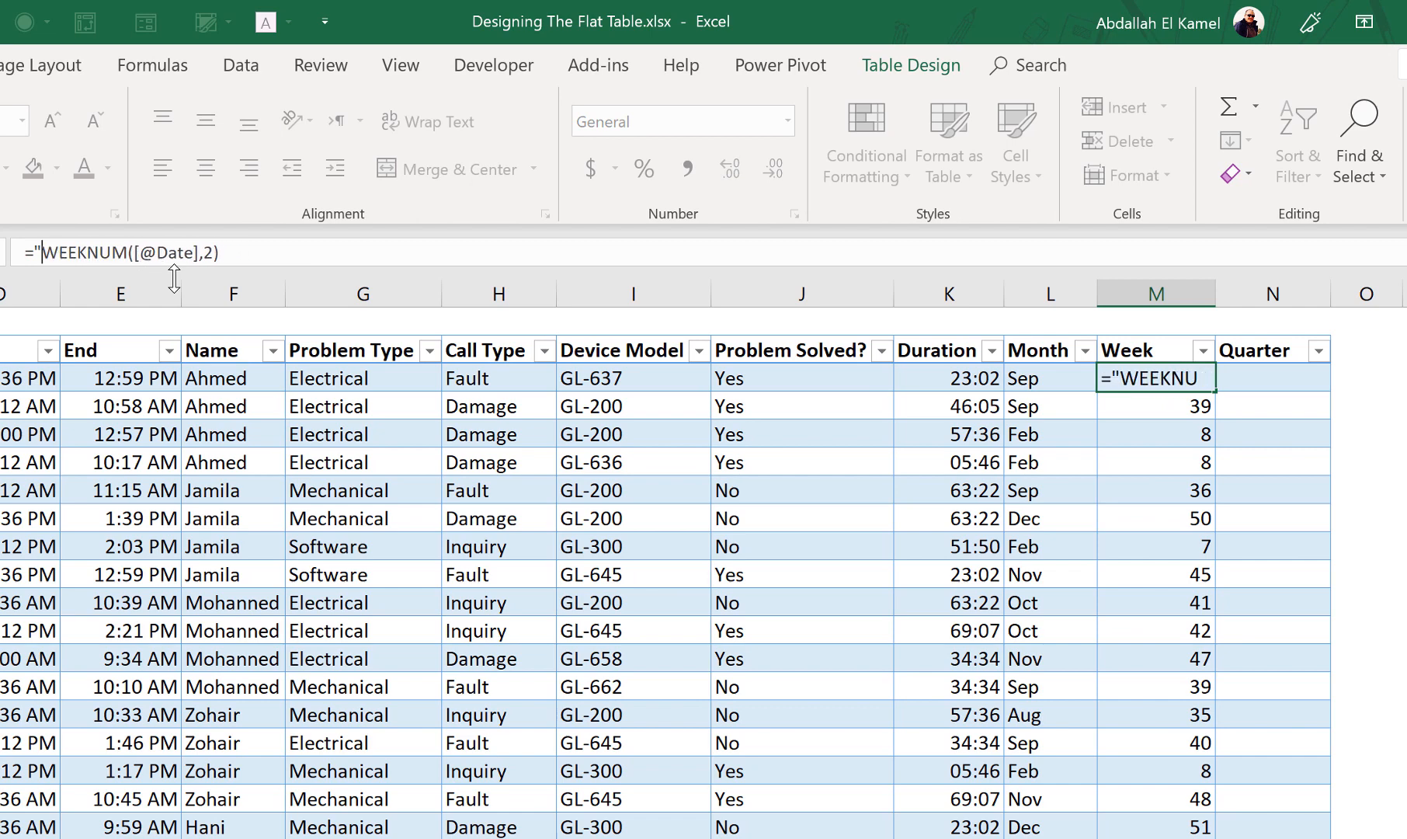
pyautogui.write('Wk')
pyautogui.write('-')
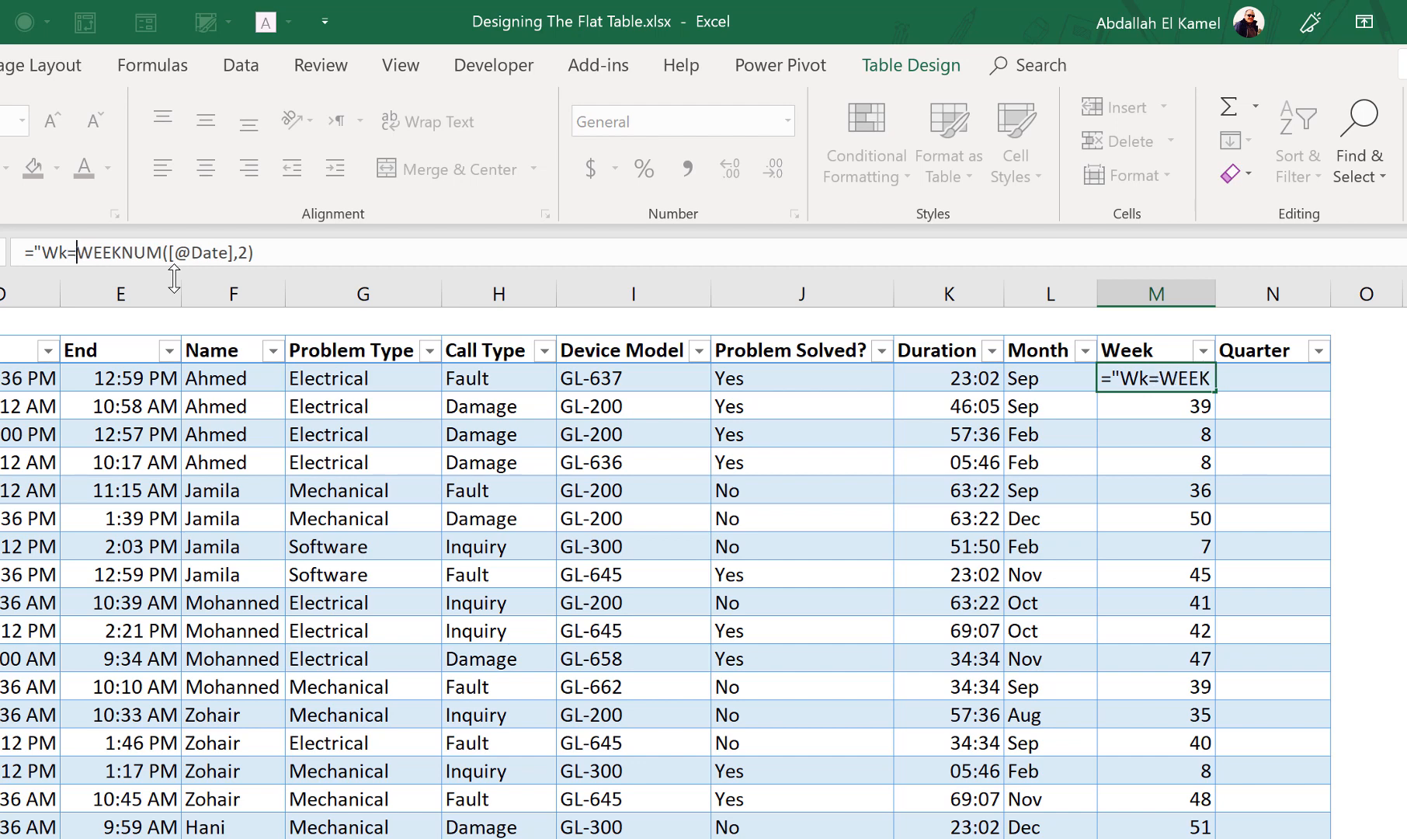
pyautogui.write('"&')
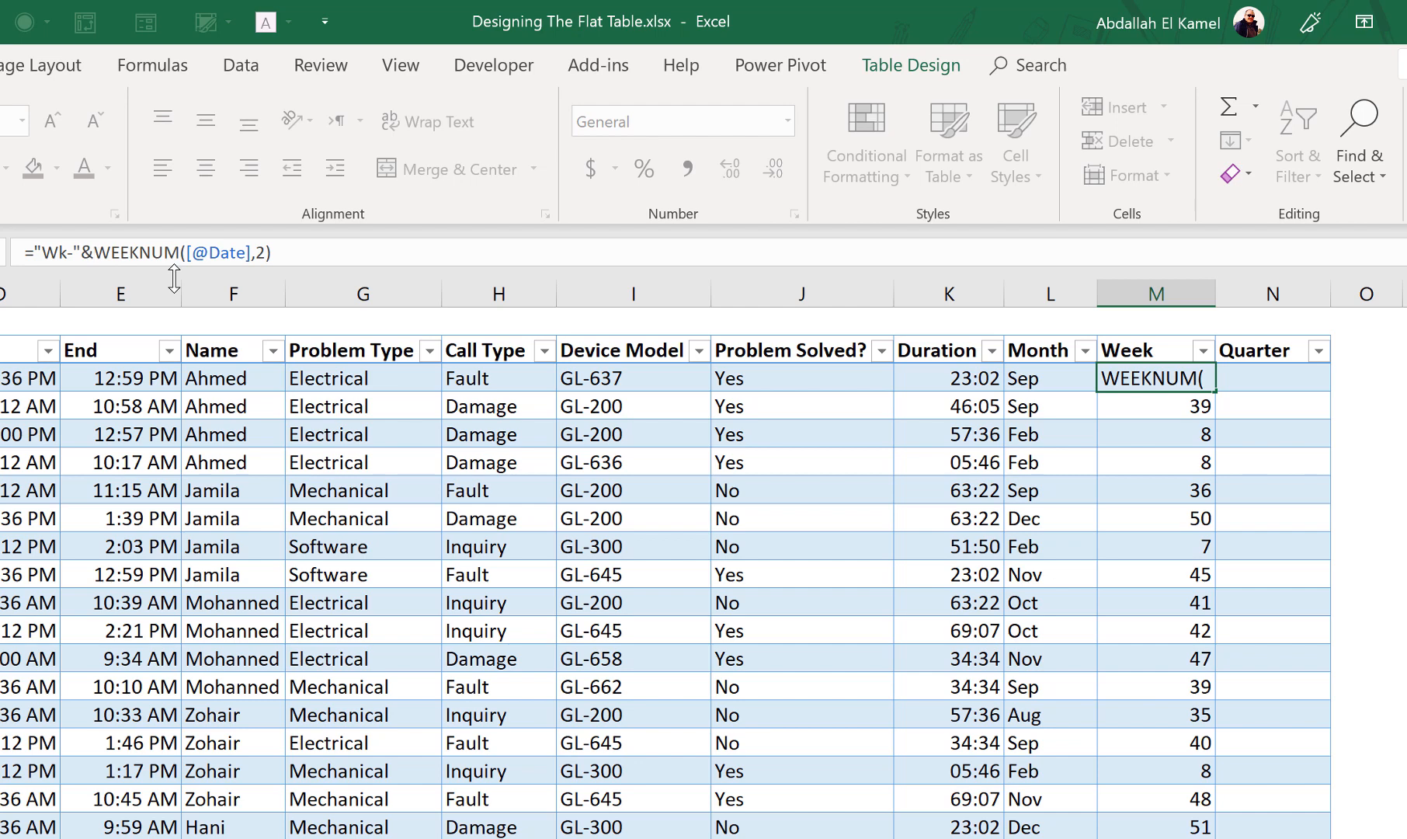
pyautogui.press('Return')
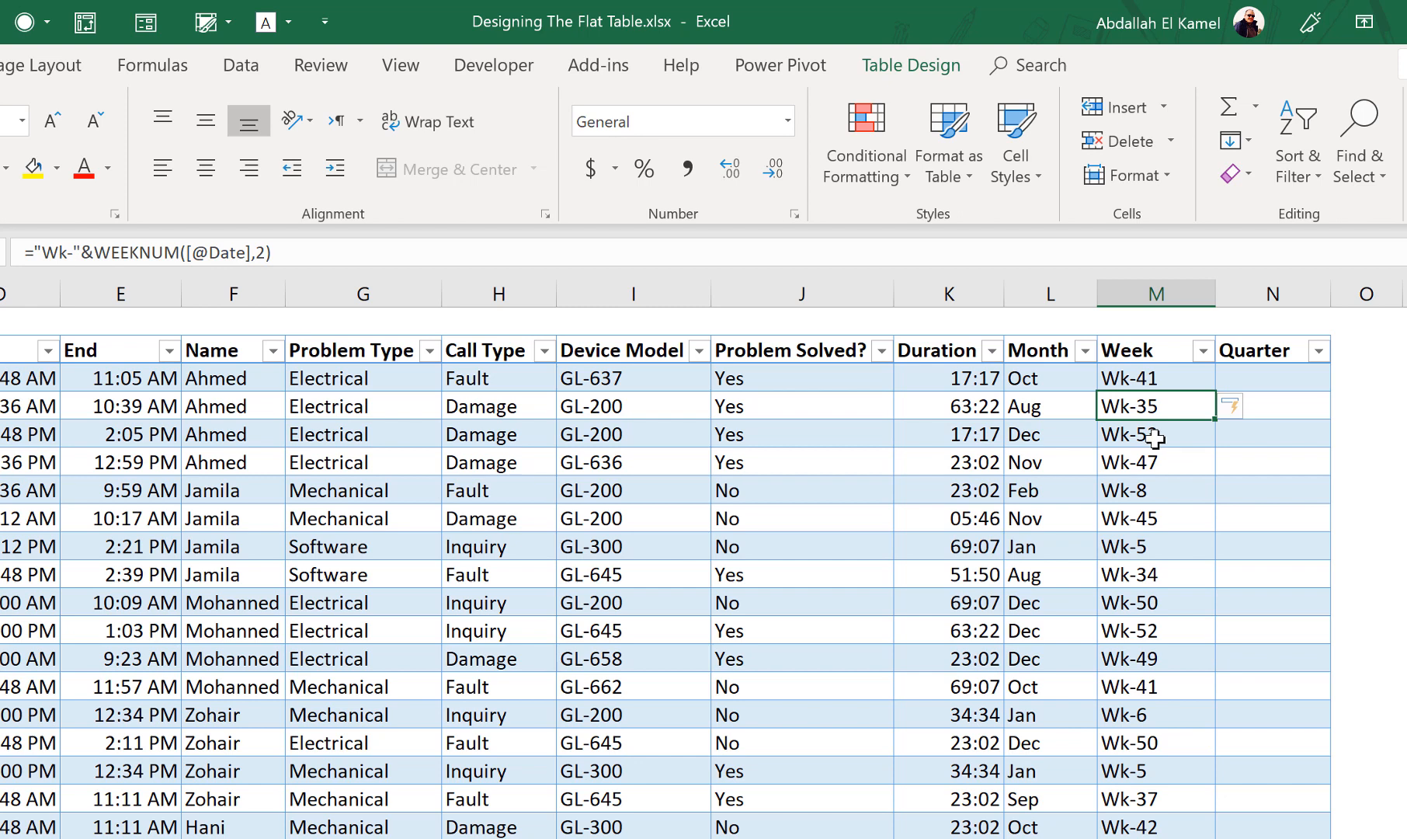
# Check the formula in the first Month cell and return to the first data cell of the Quarter column
pyautogui.click(1272, 380)
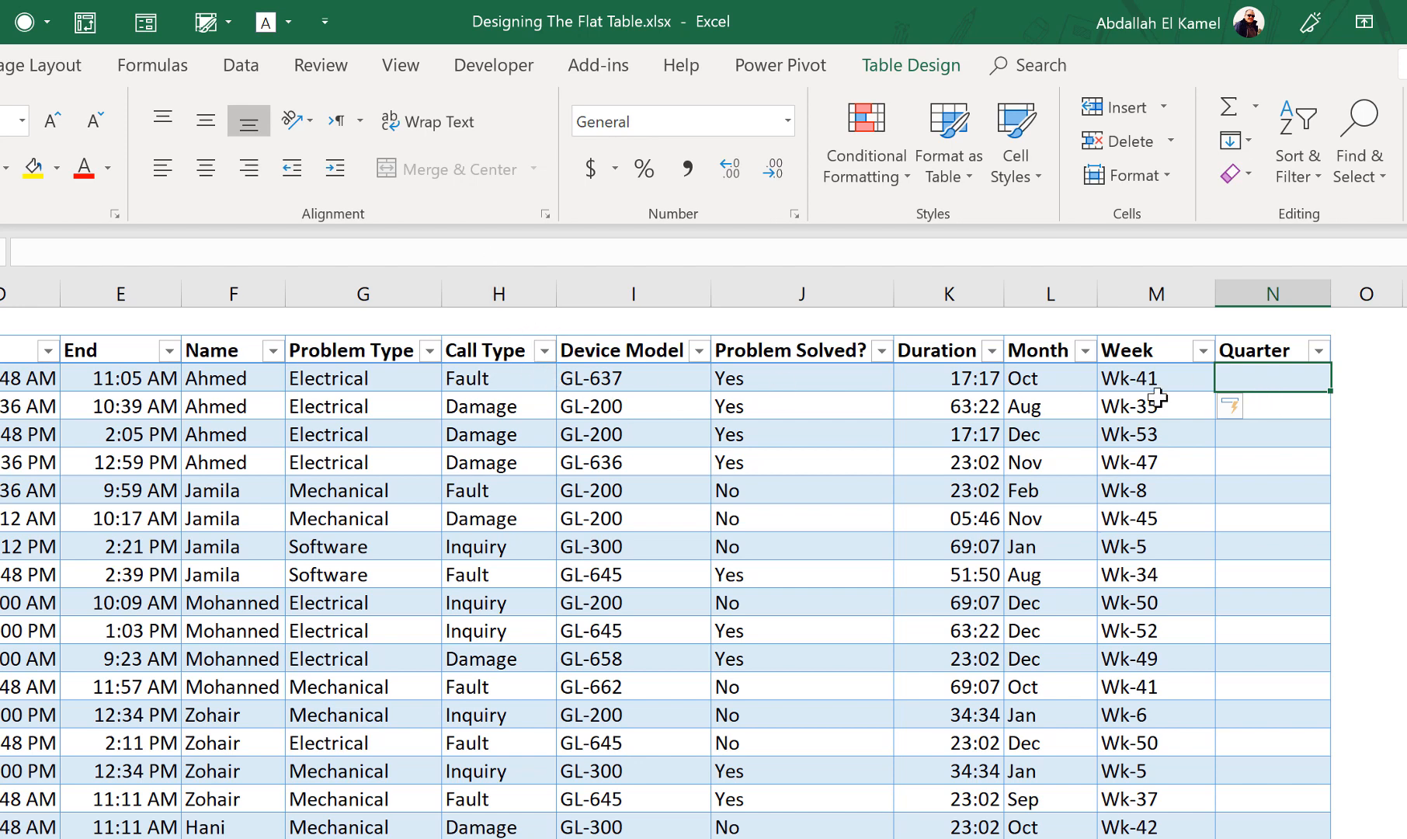
pyautogui.click(1070, 385)
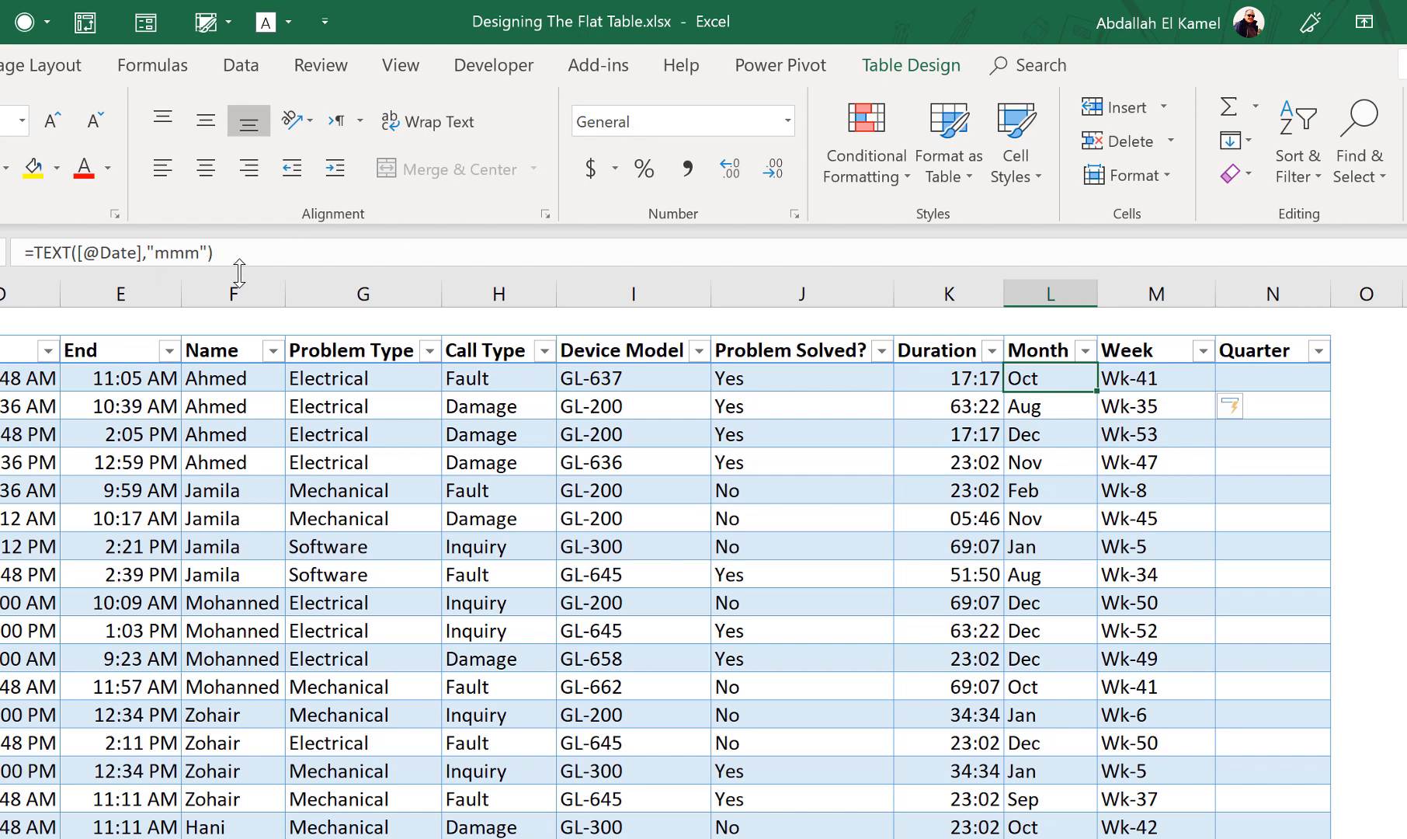
pyautogui.press('Right')
pyautogui.press('Right')
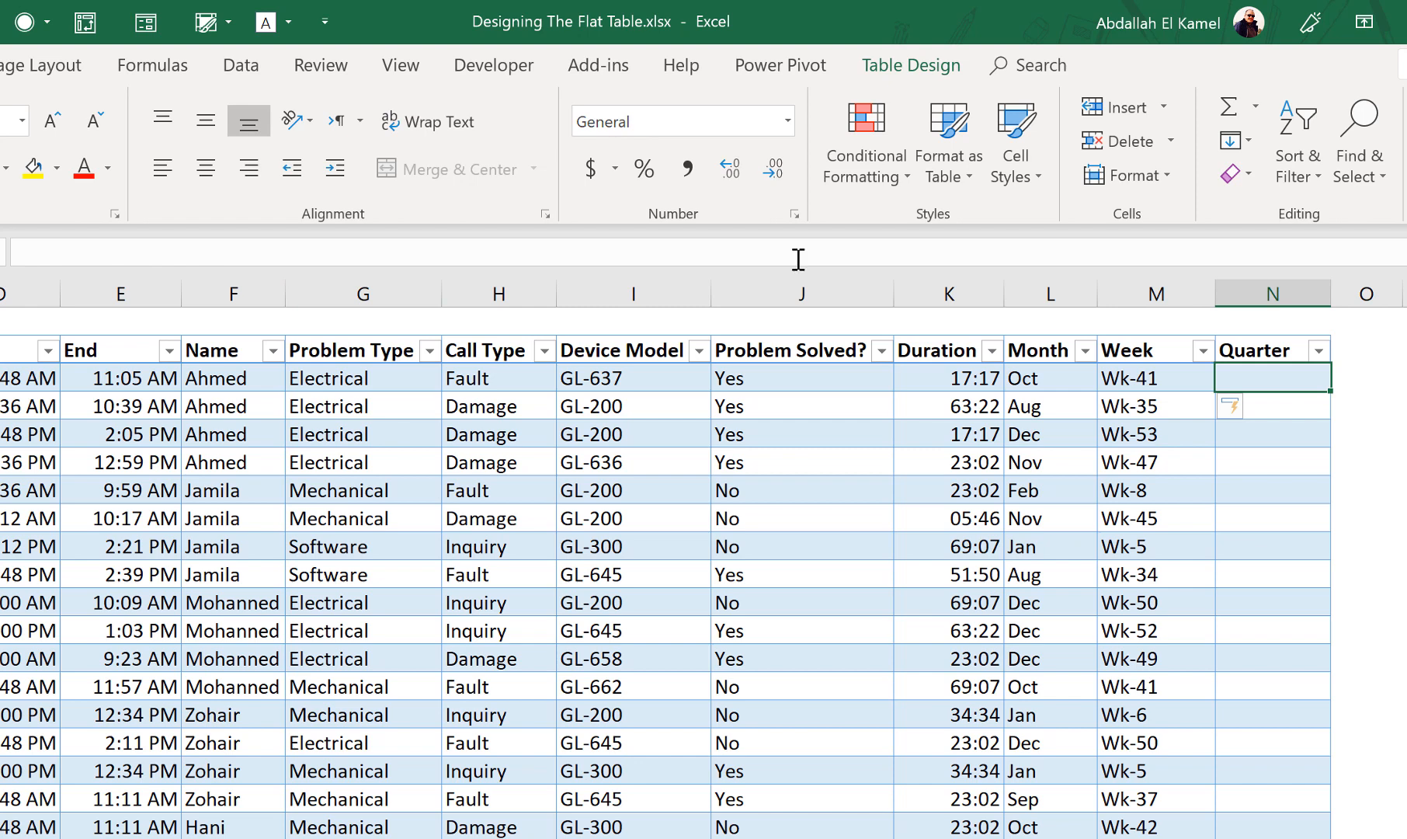
pyautogui.click(798, 260)
pyautogui.write('=')
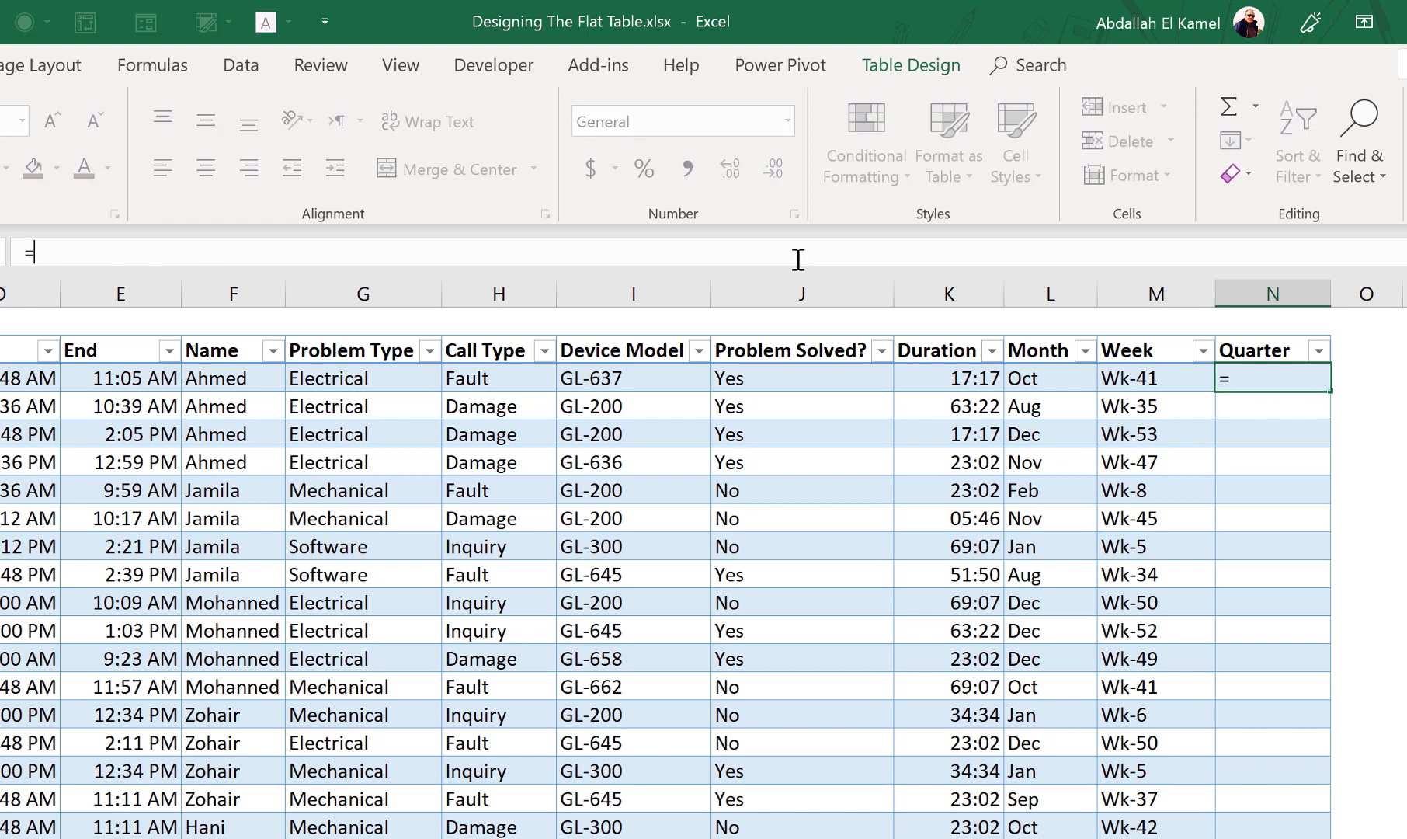
pyautogui.write('m')
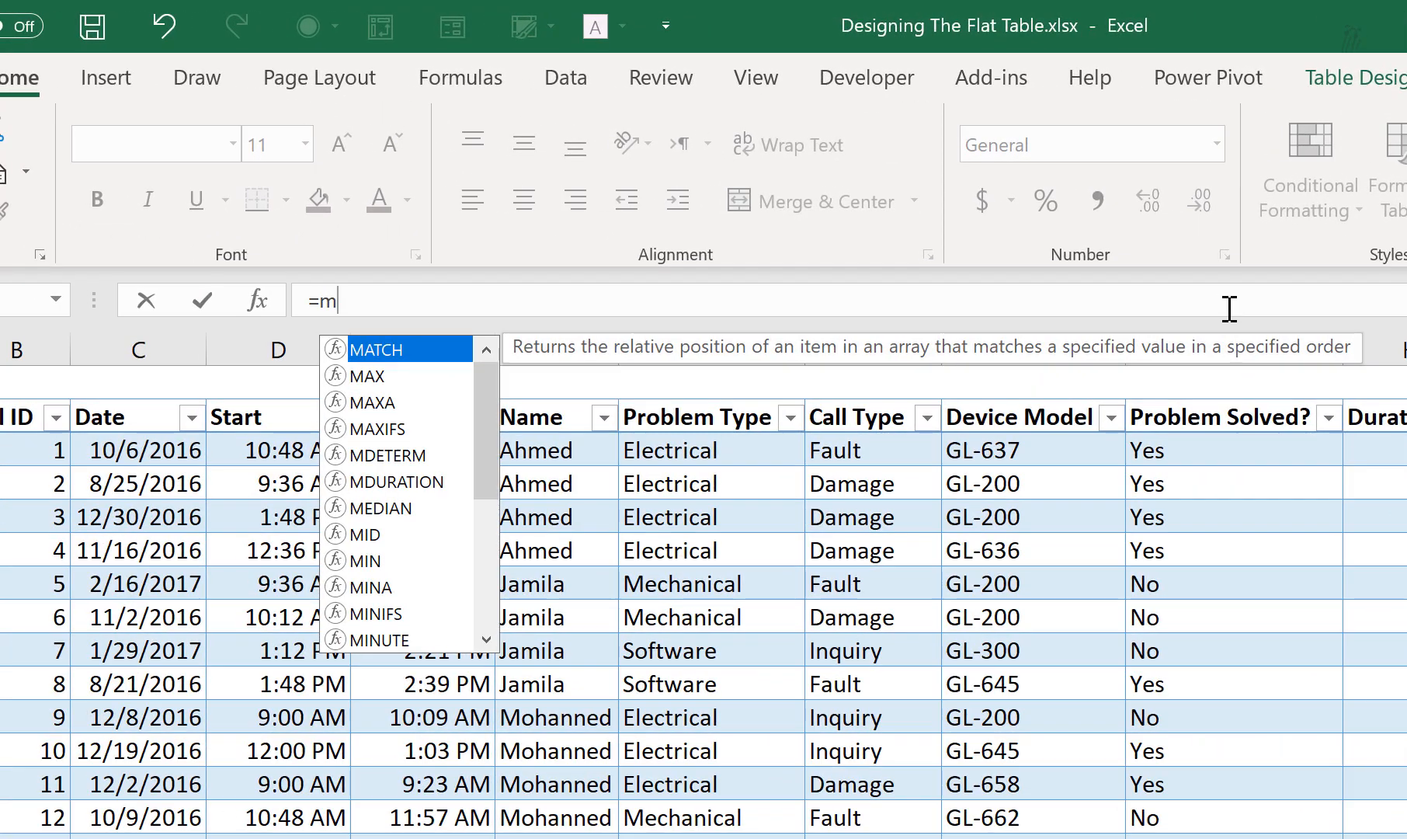
pyautogui.write('onth')
pyautogui.press('Tab')
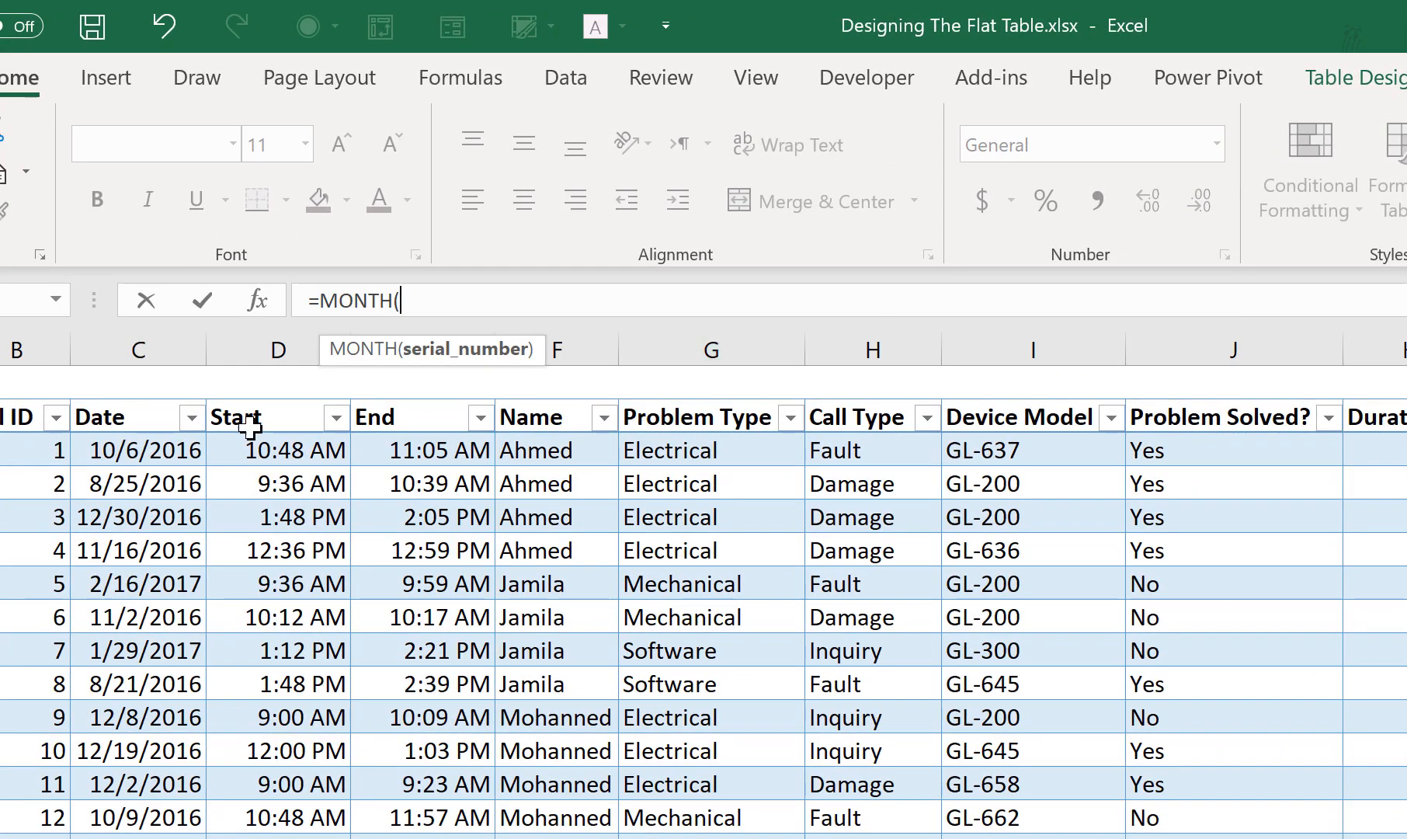
pyautogui.click(158, 454)
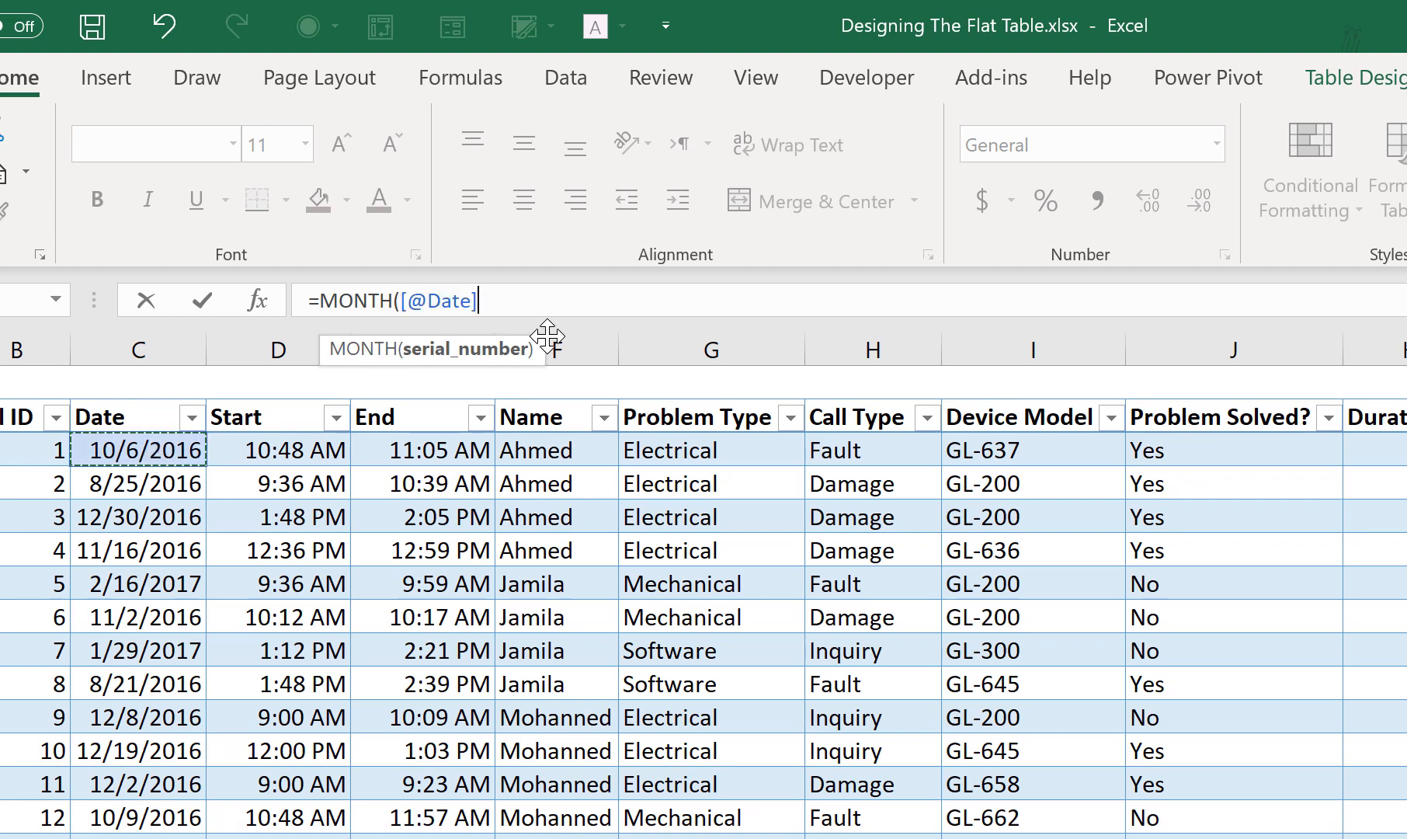
pyautogui.write(')')
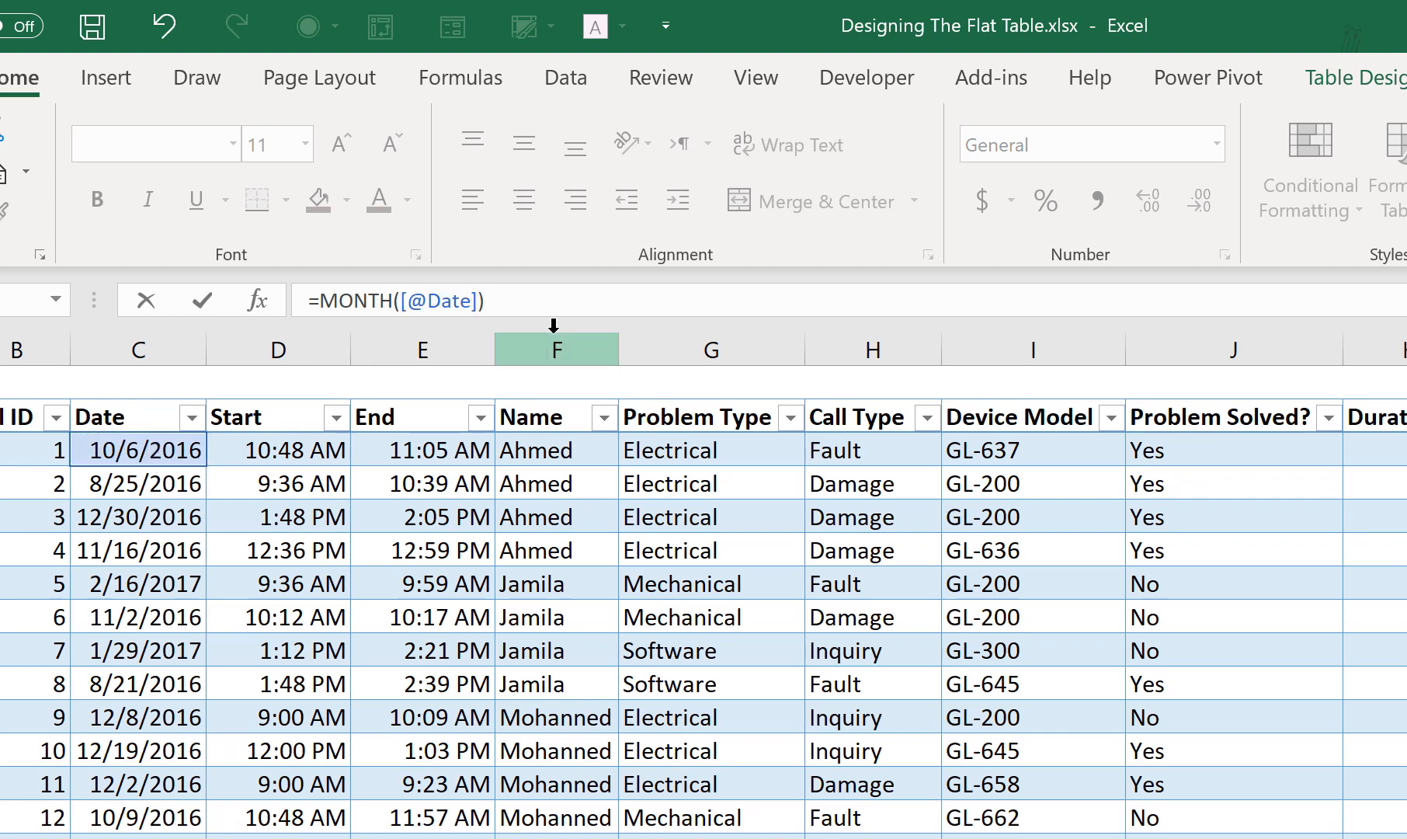
pyautogui.press('Return')
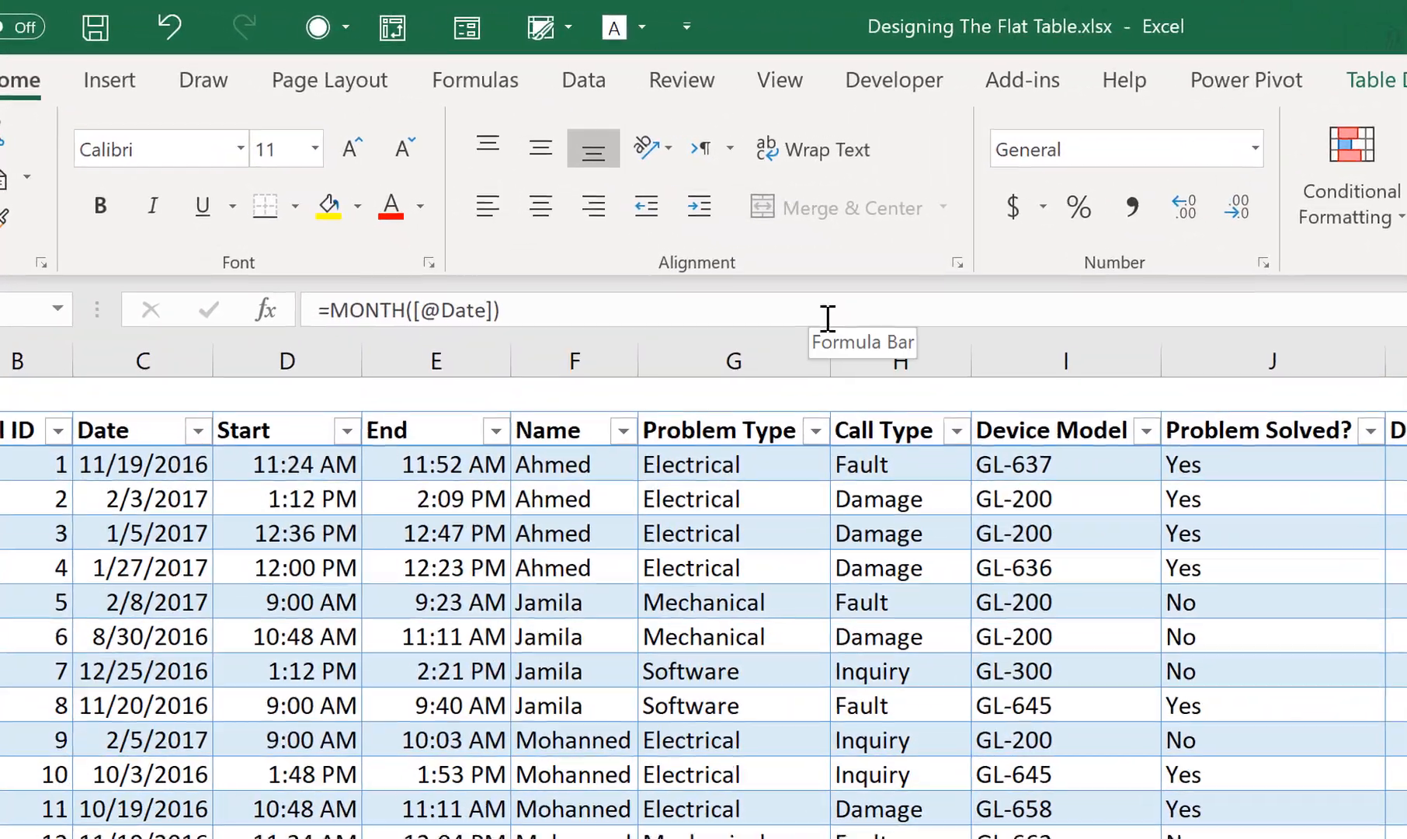
pyautogui.click(588, 214)
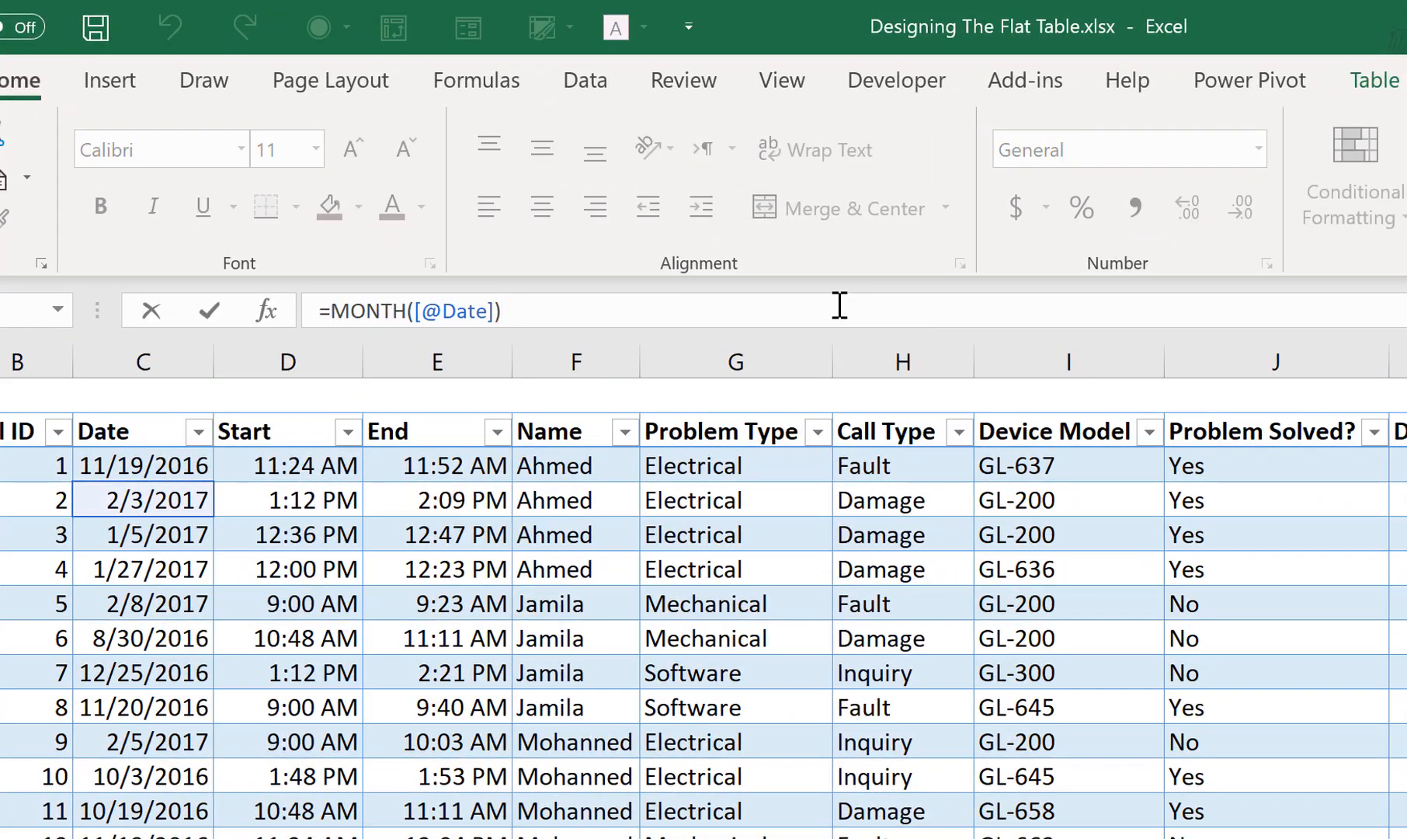
pyautogui.write('/3')
pyautogui.press('Return')
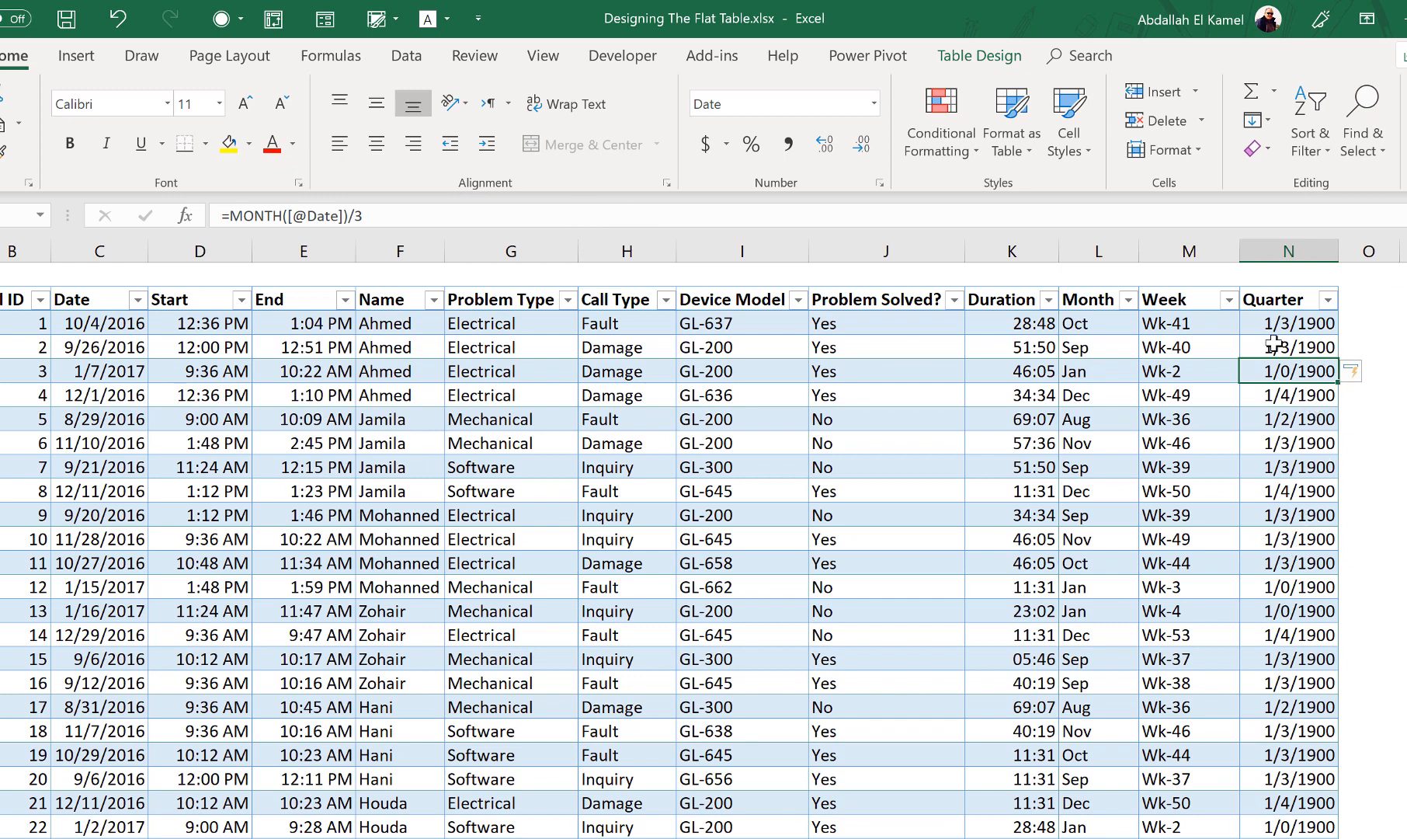
# Format all data cells of the Quarter column with the General number format
pyautogui.click(1284, 284)
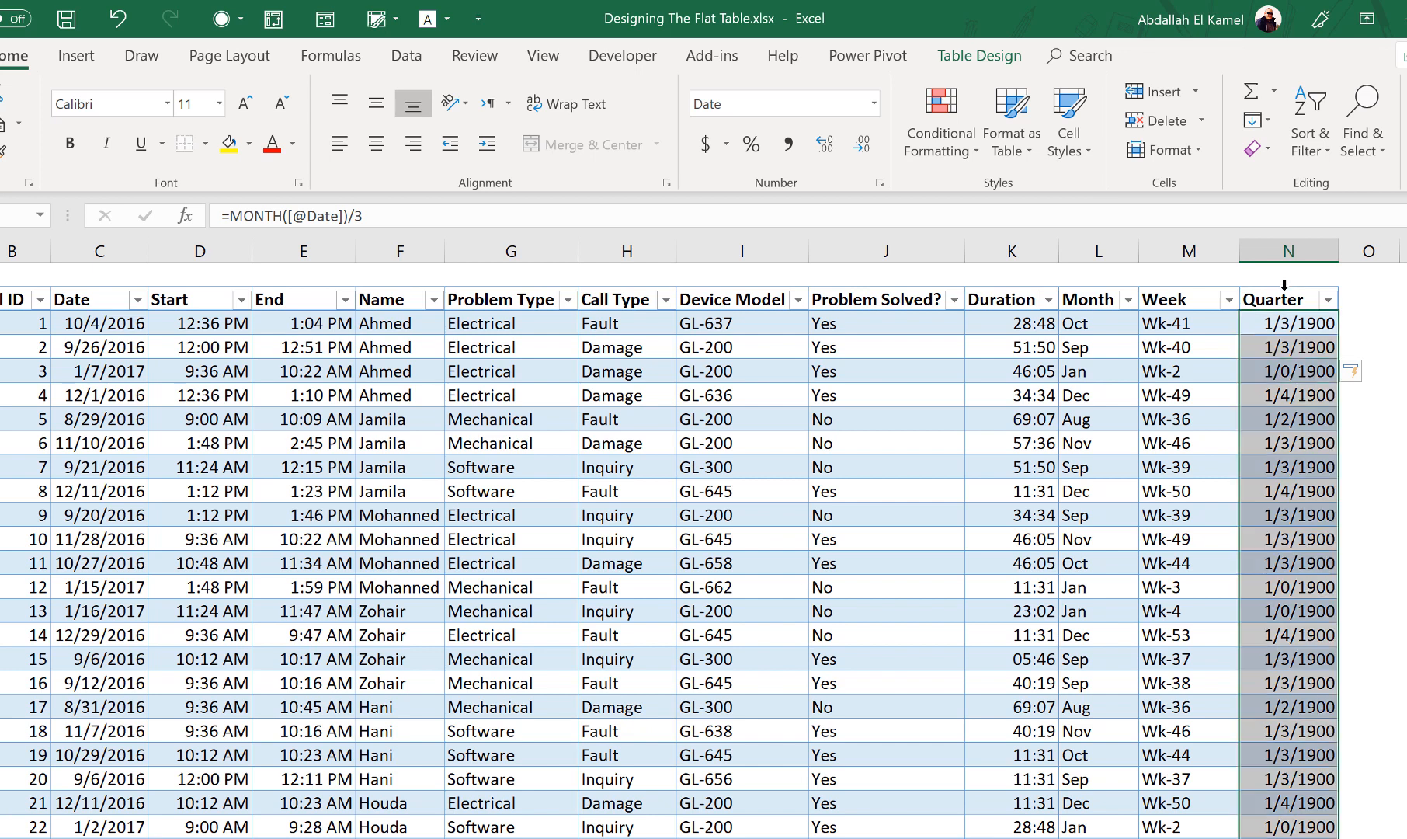
pyautogui.click(876, 104)
pyautogui.click(749, 136)
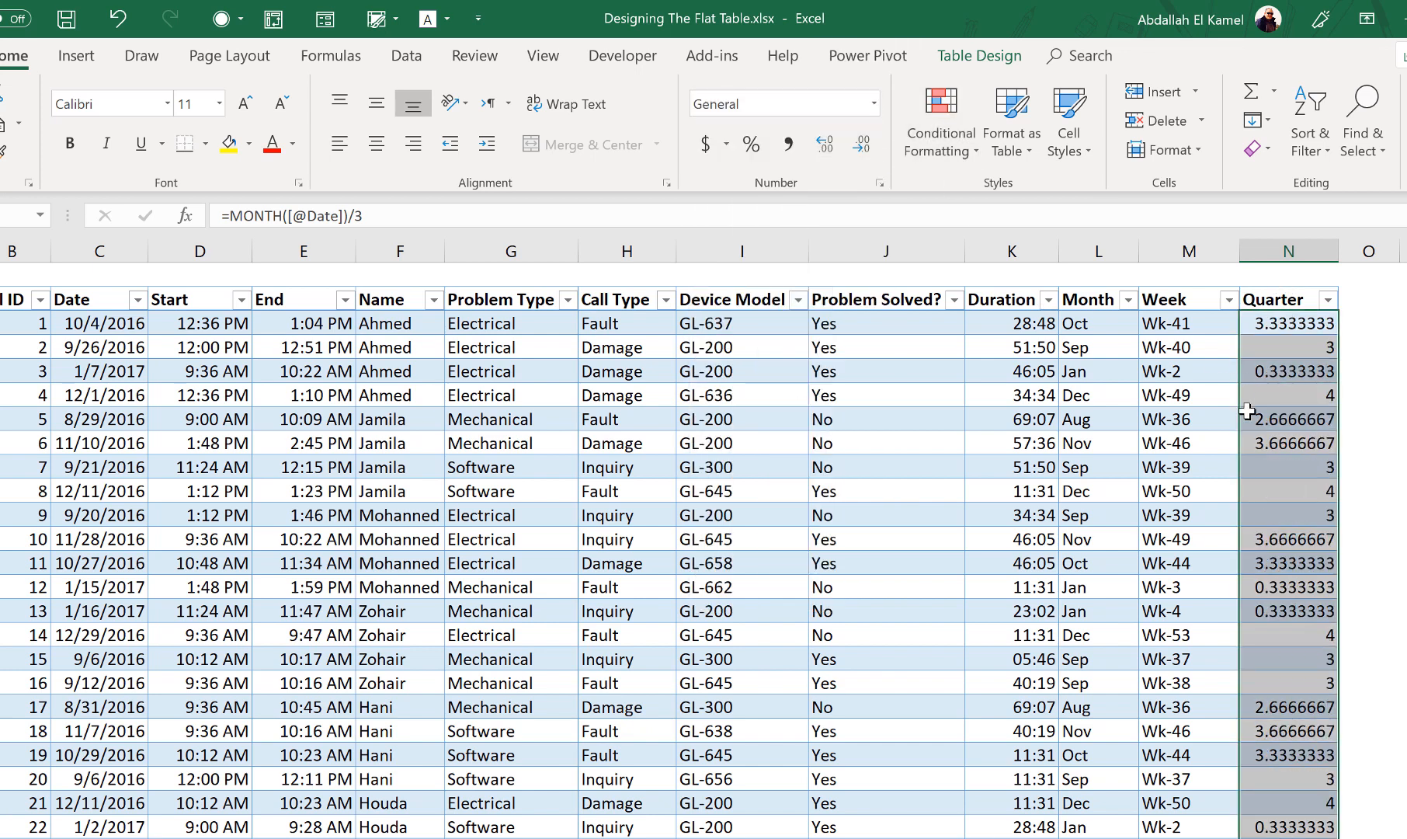
pyautogui.click(1310, 394)
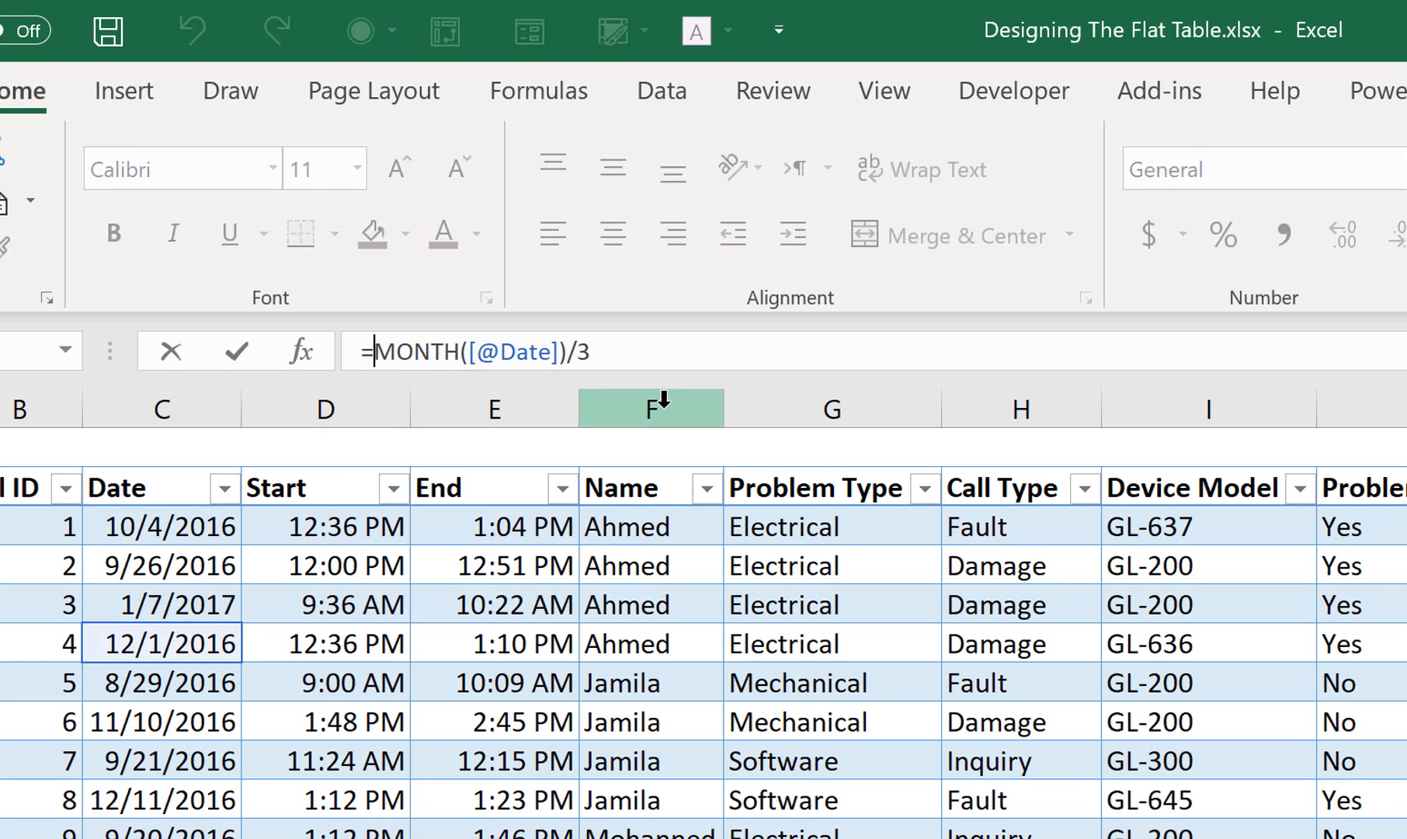
pyautogui.write('round')
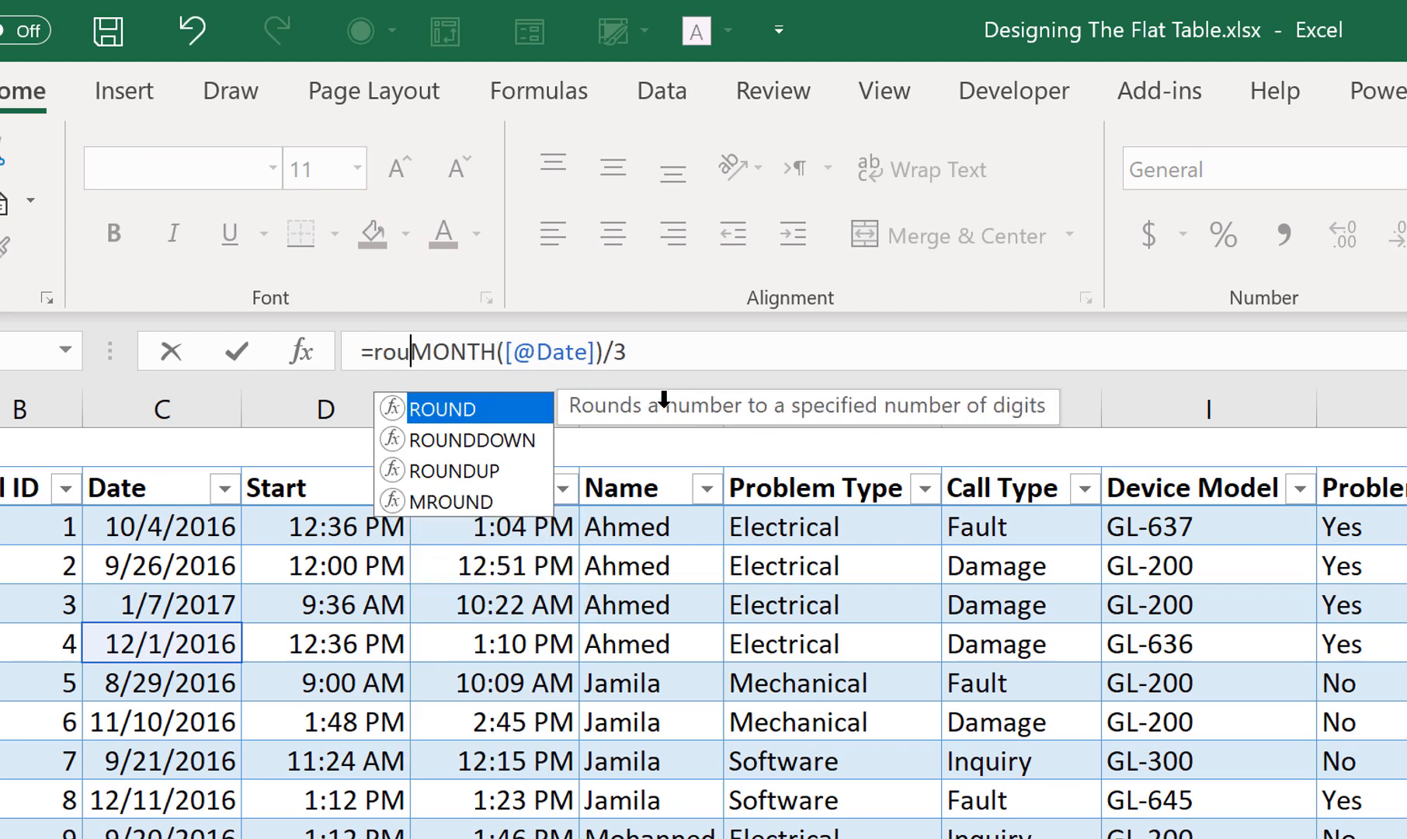
pyautogui.press('Down')
pyautogui.press('Down')
pyautogui.press('Tab')
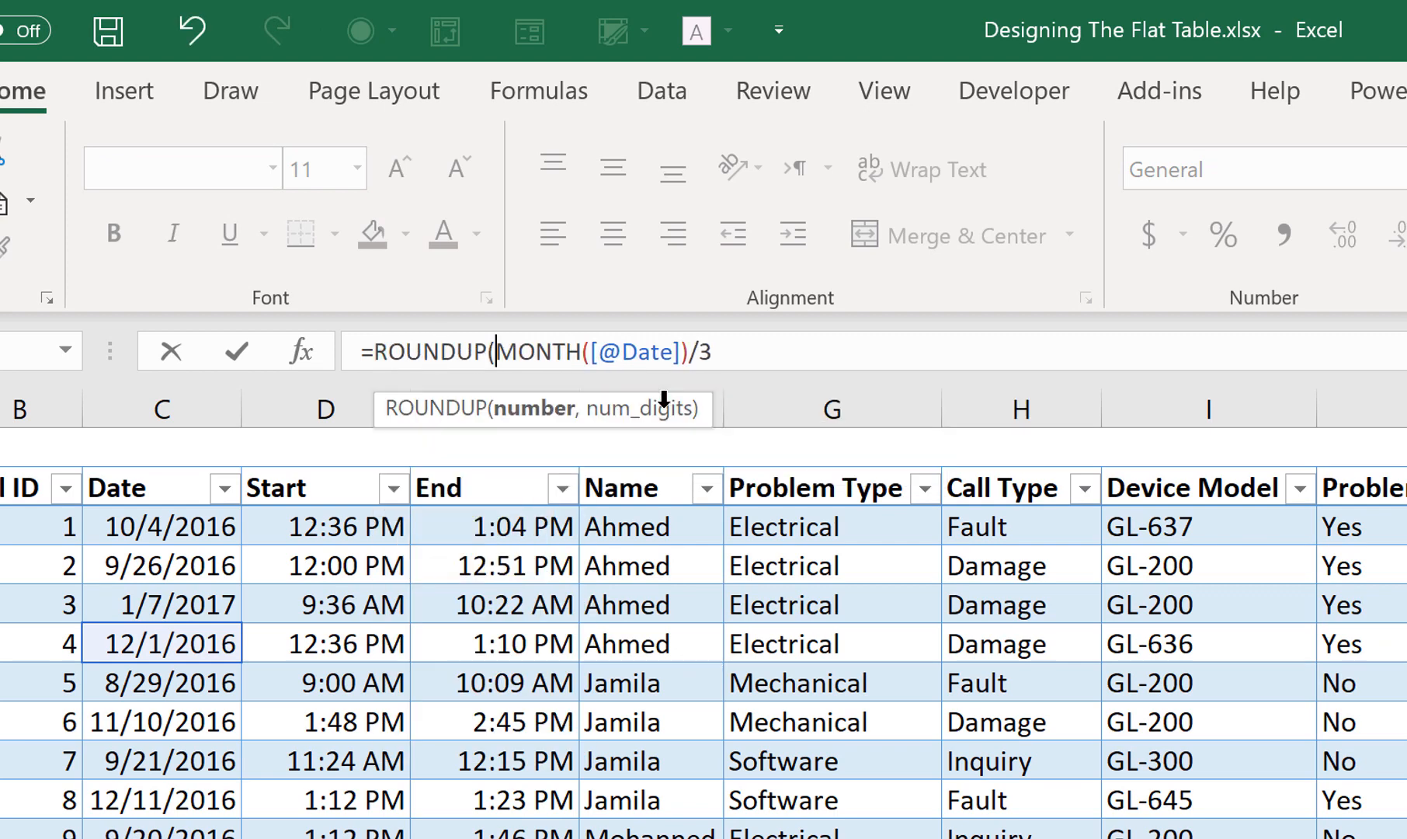
pyautogui.click(728, 357)
pyautogui.write(',0')
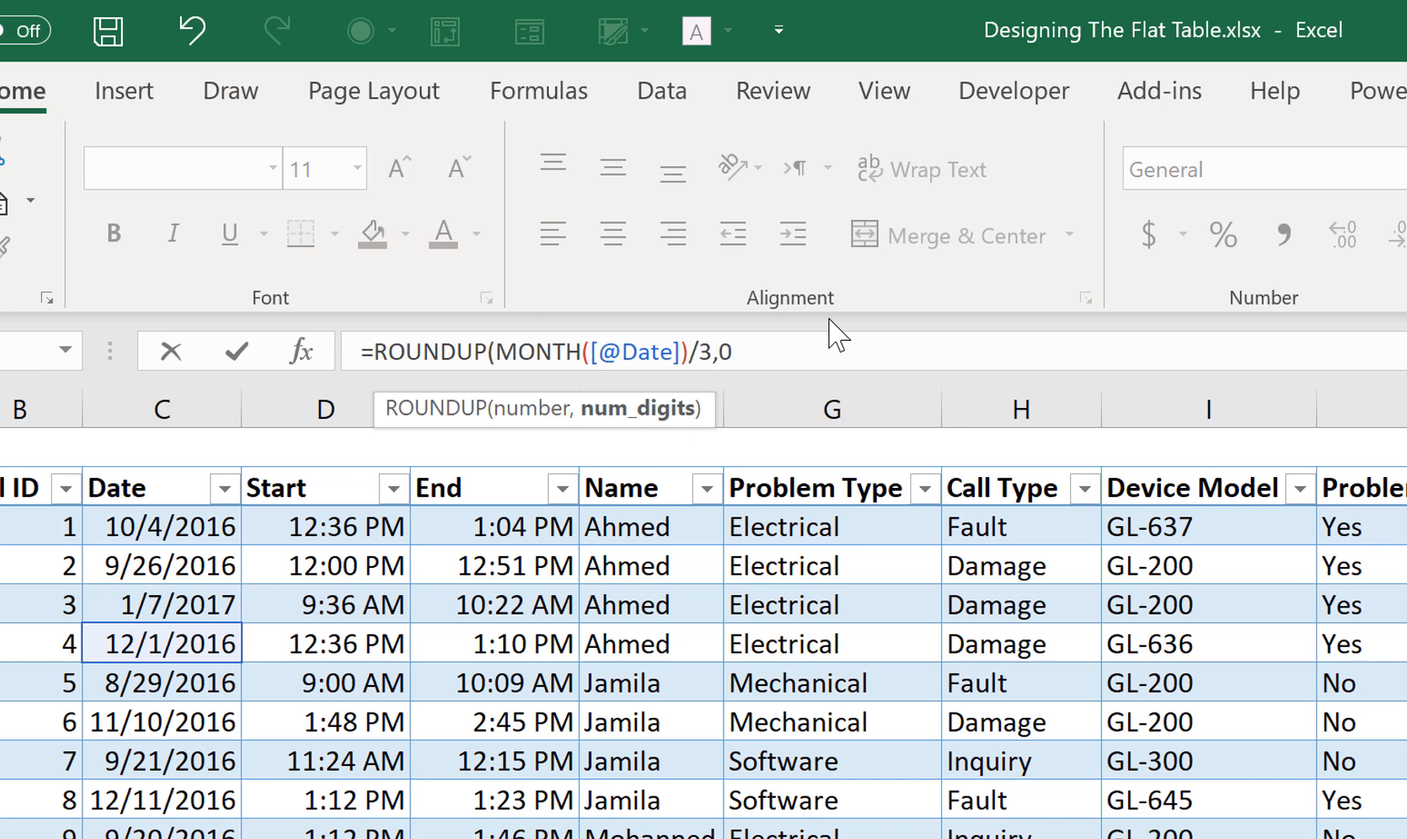
pyautogui.write(')')
pyautogui.press('Return')
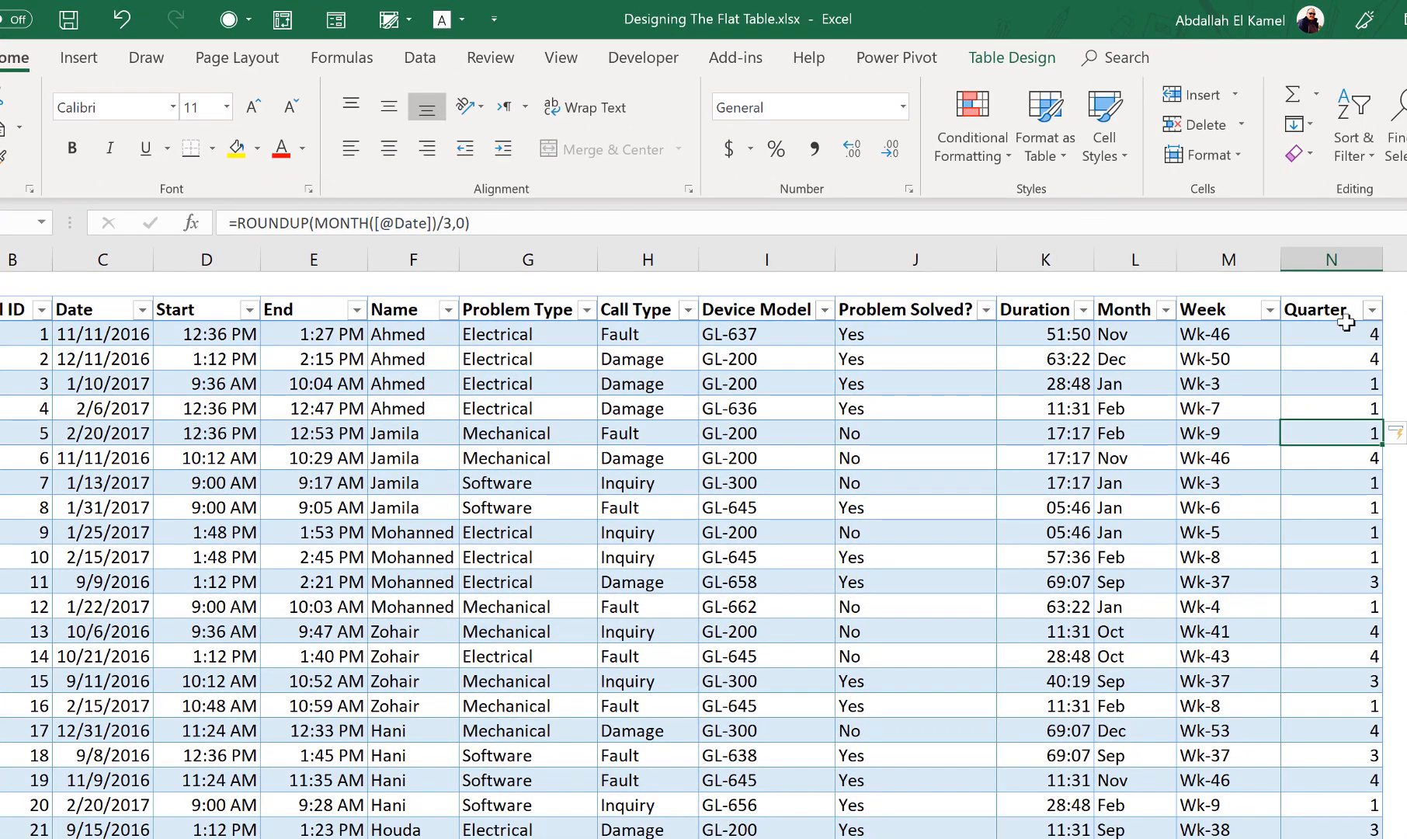
pyautogui.click(1373, 311)
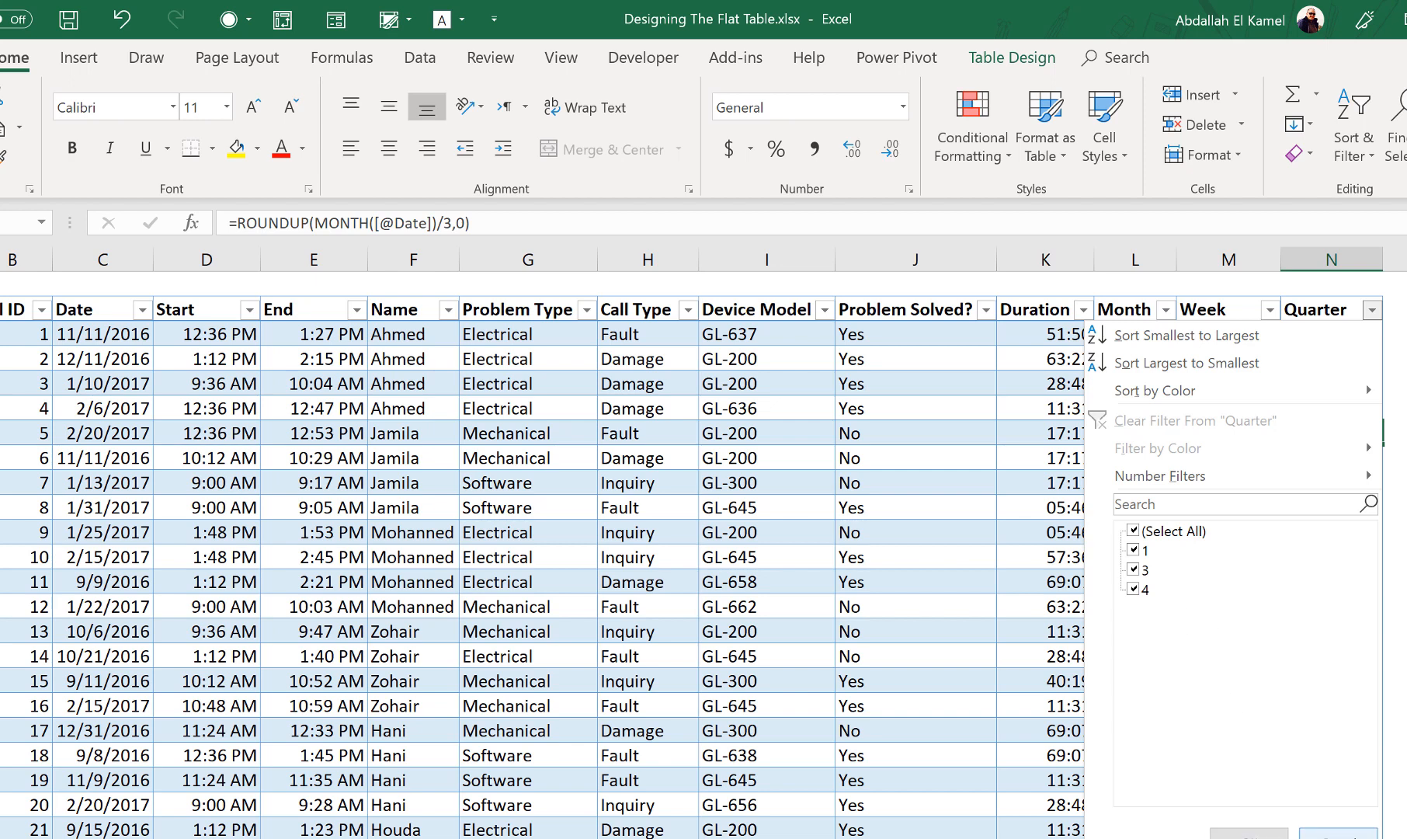
pyautogui.click(1339, 833)
pyautogui.click(1334, 334)
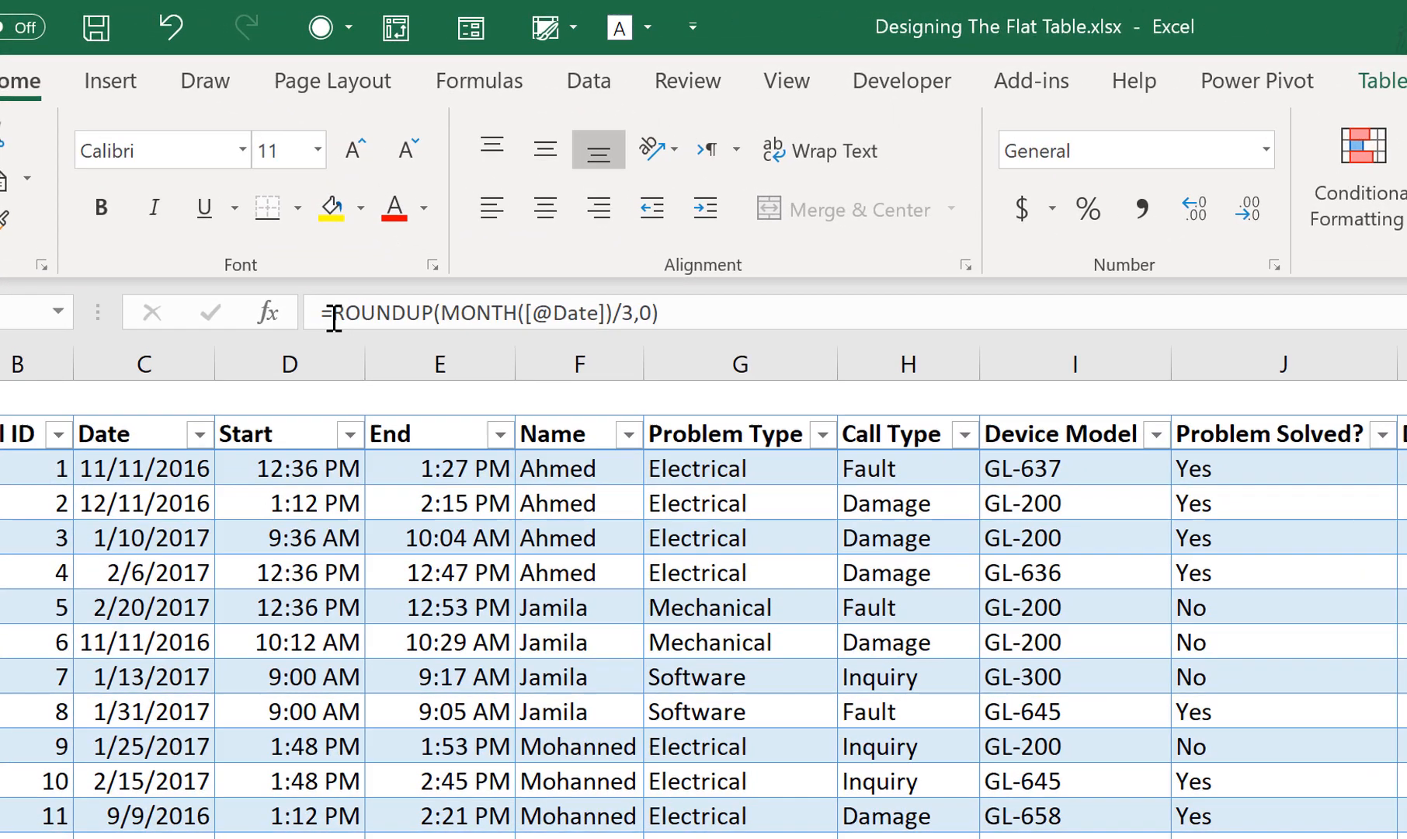
pyautogui.click(333, 314)
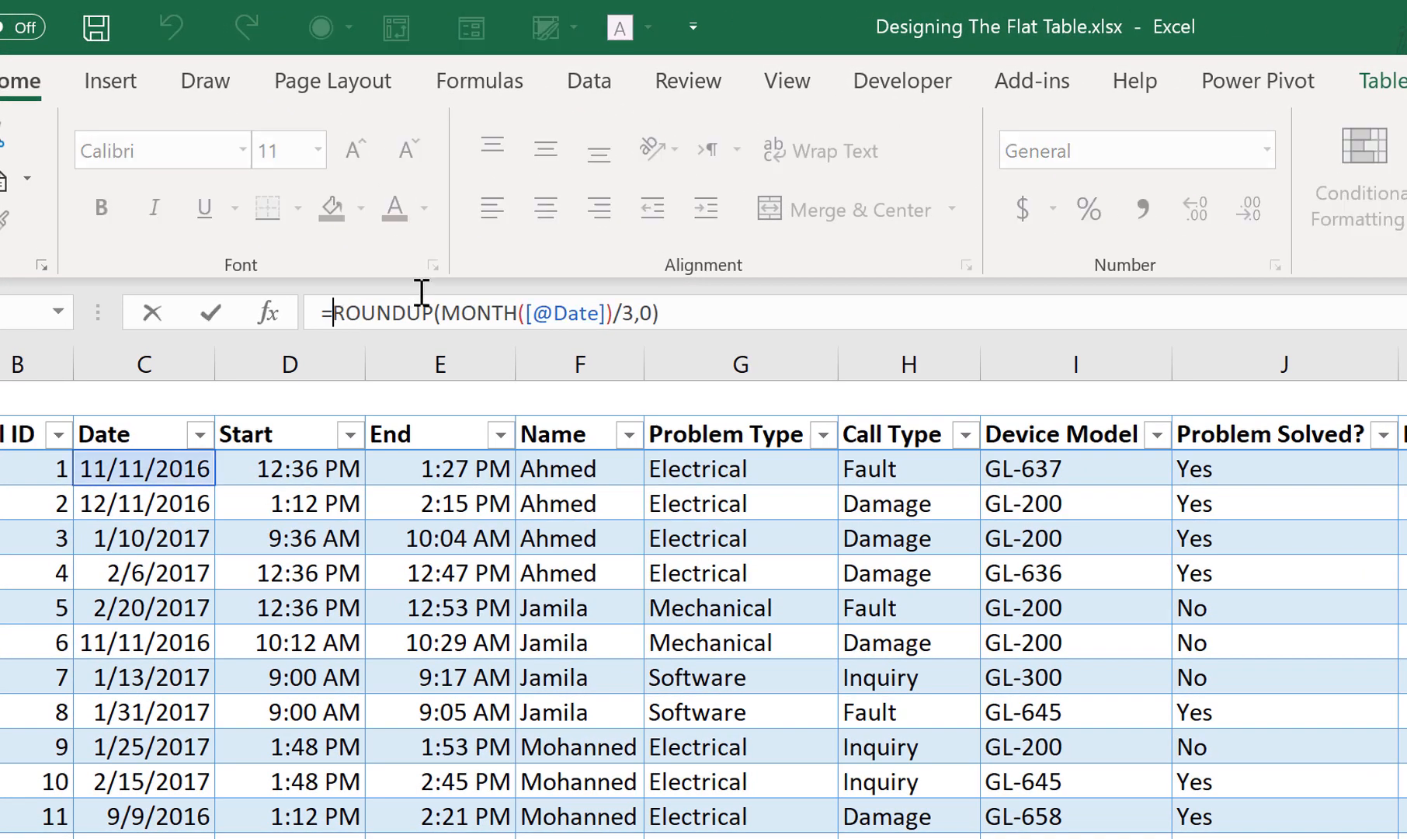
pyautogui.write('"')
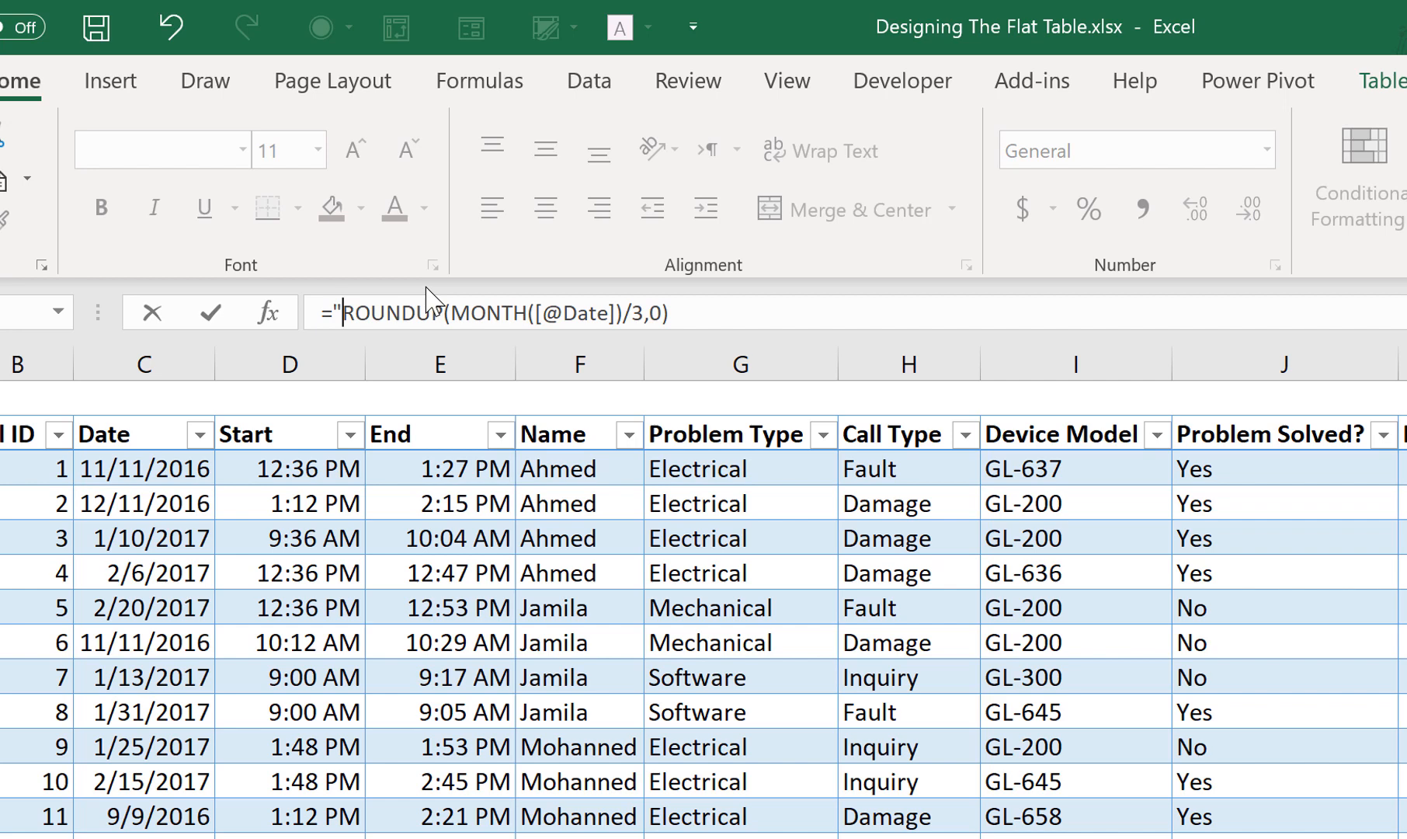
pyautogui.write('Qtr')
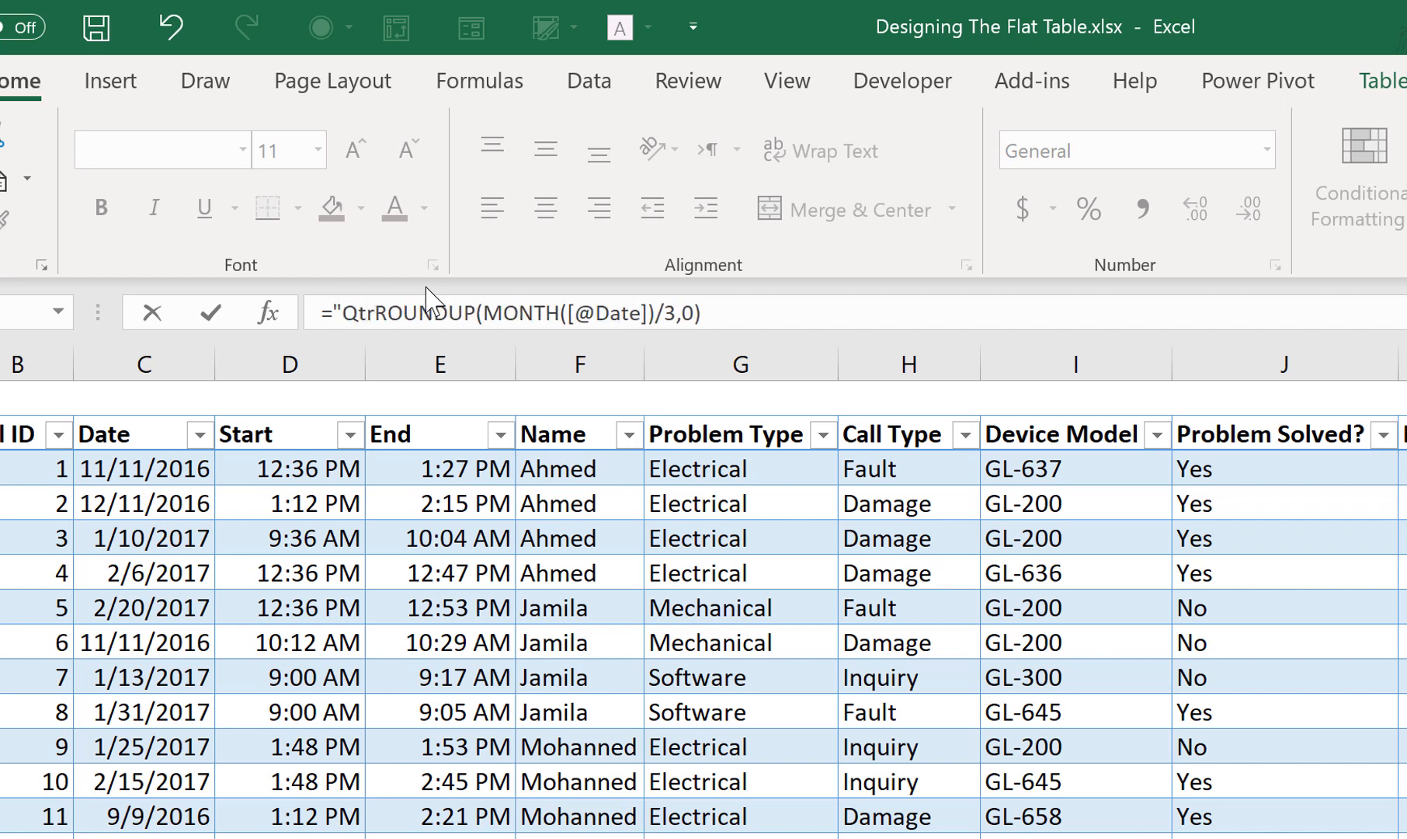
pyautogui.write('-')
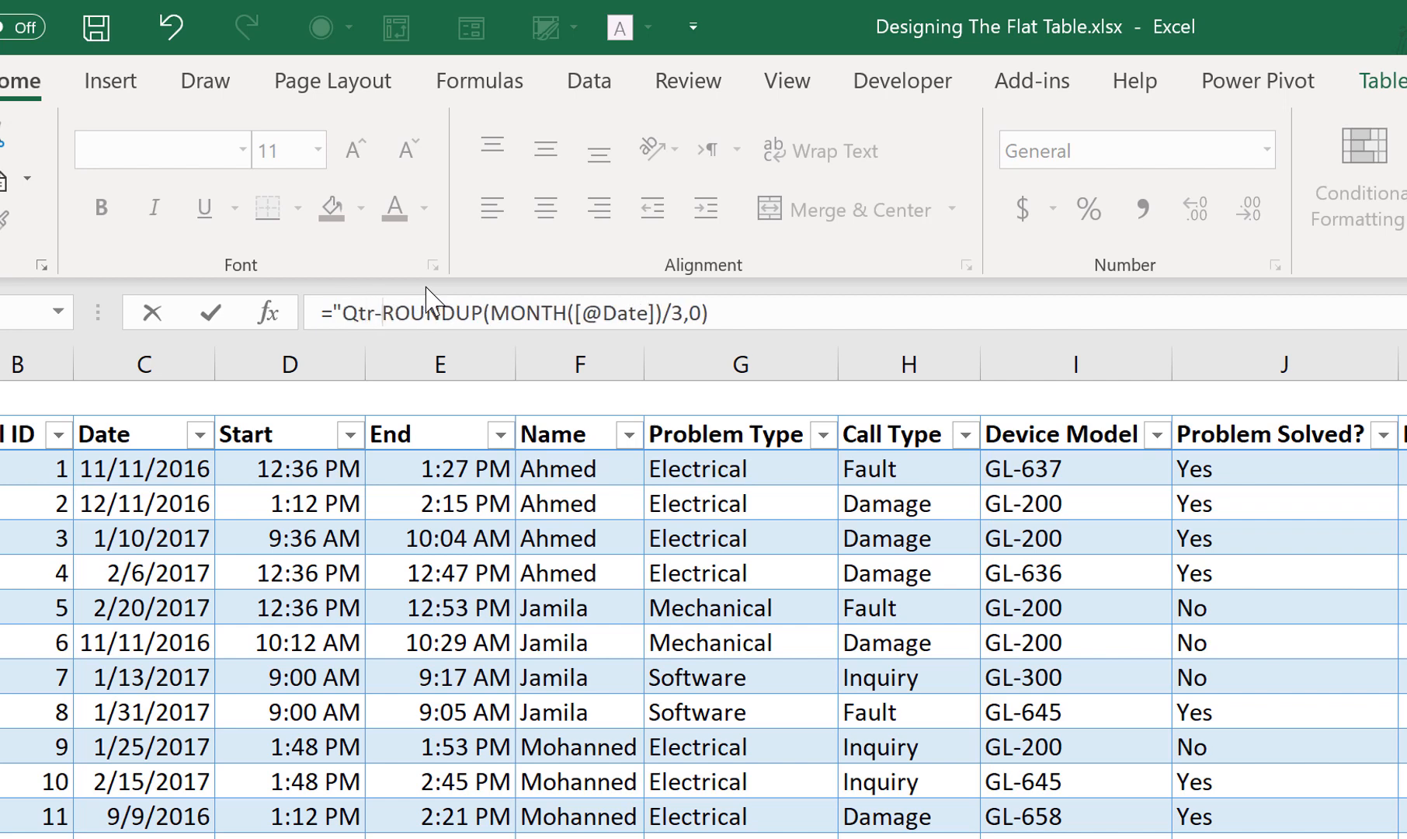
pyautogui.write('"')
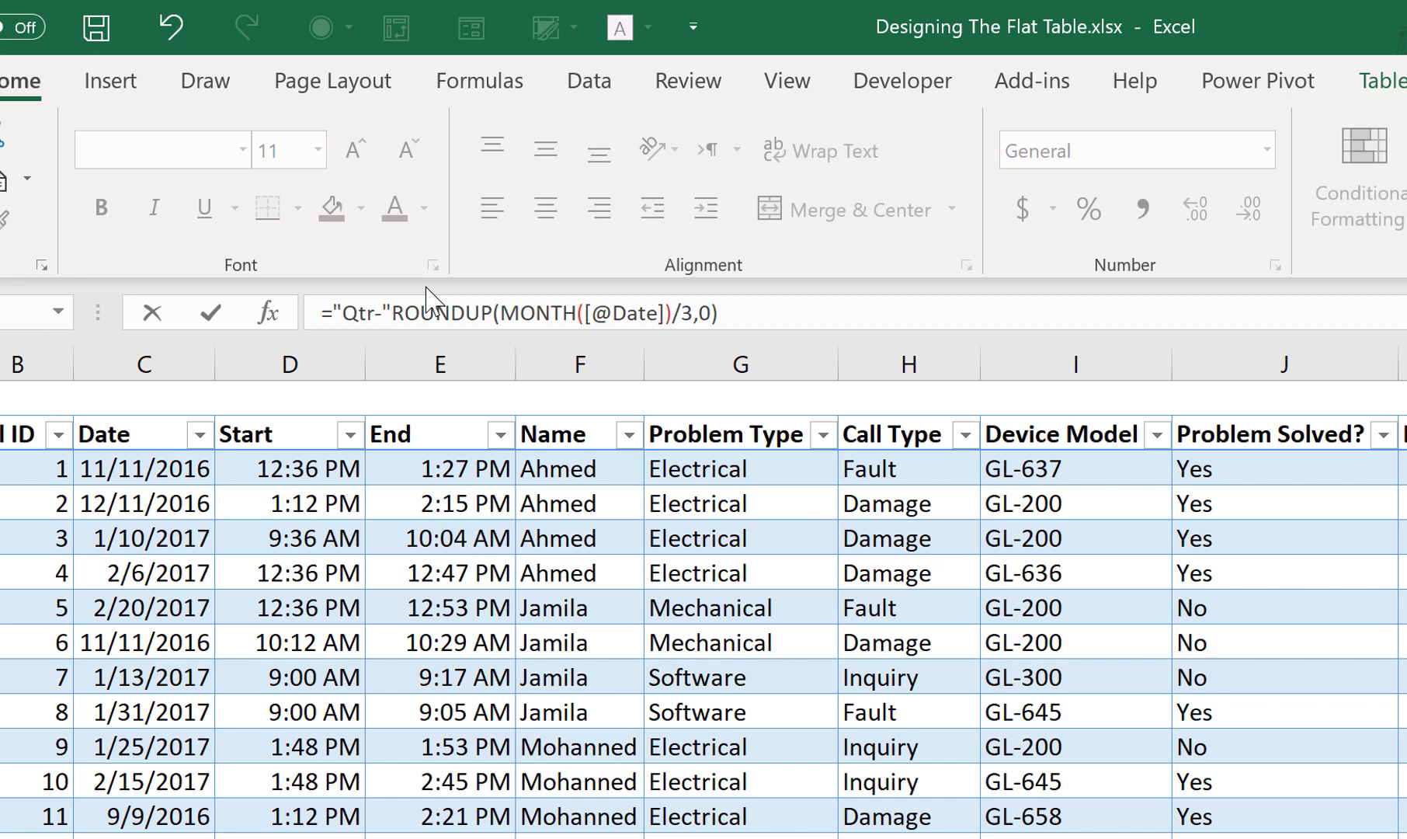
pyautogui.write('&')
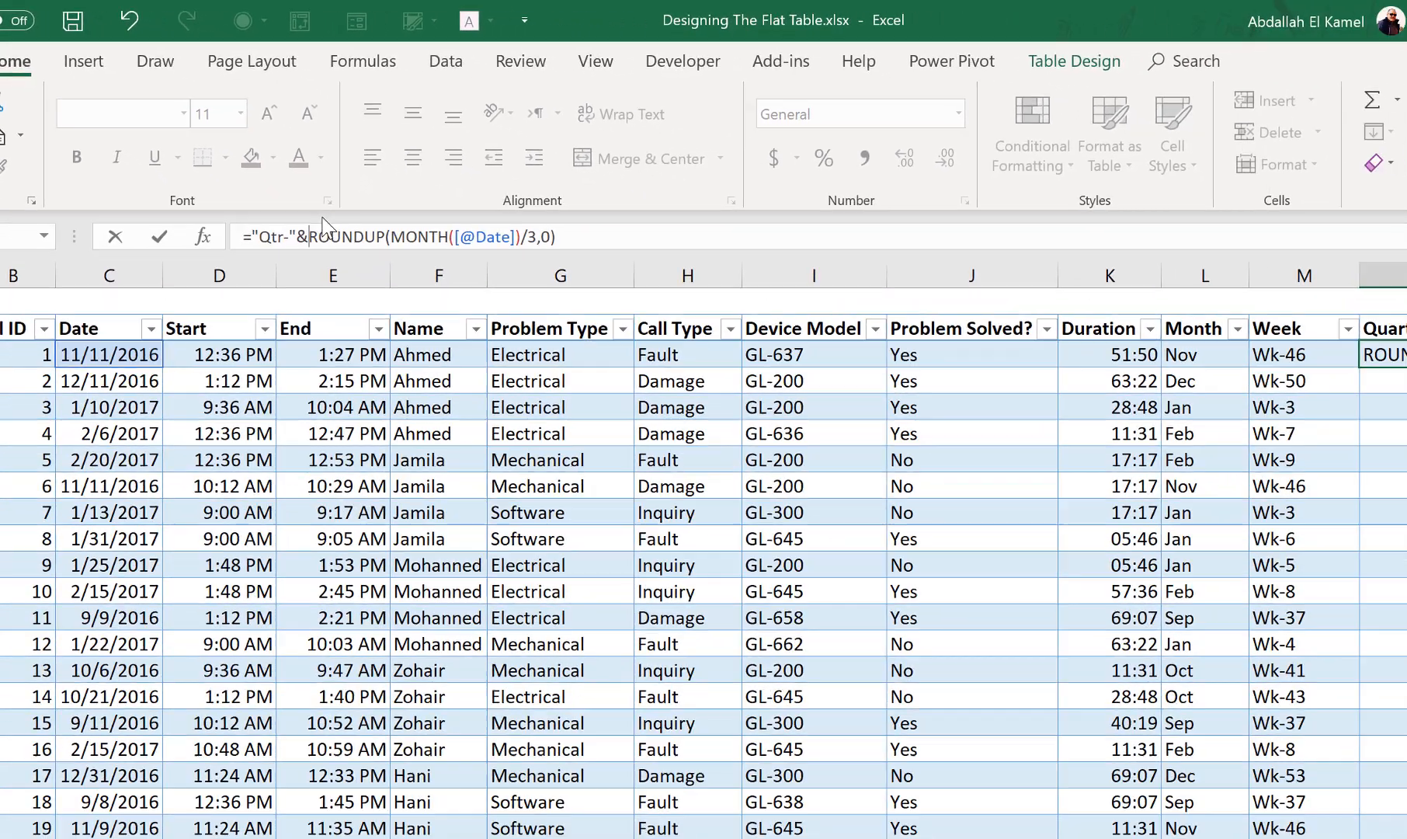
pyautogui.press('Return')
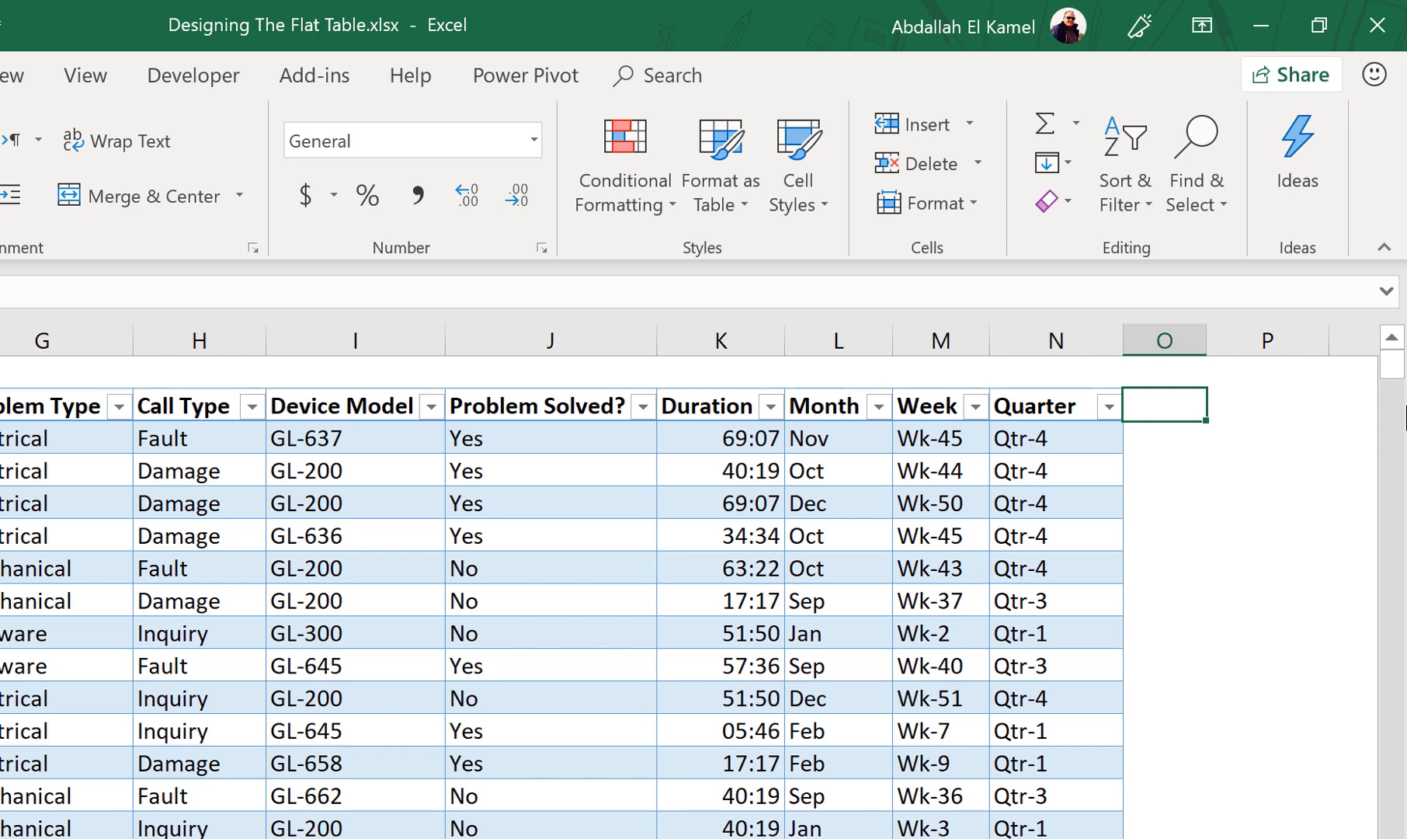
# Add a new table column headed AM/PM in O2, directly beside Quarter
pyautogui.write('AM')
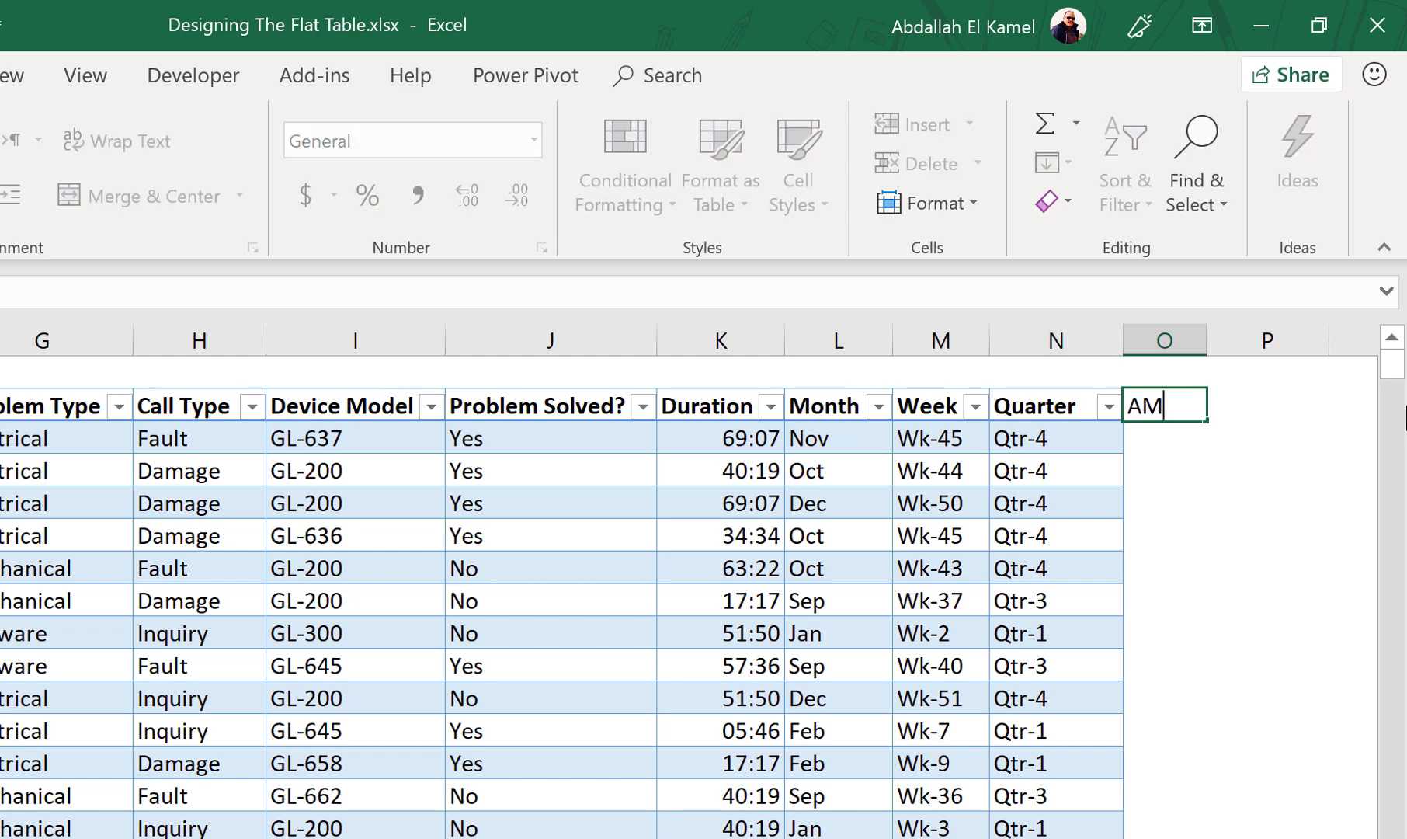
pyautogui.write('/PM')
pyautogui.press('Return')
pyautogui.write('=')
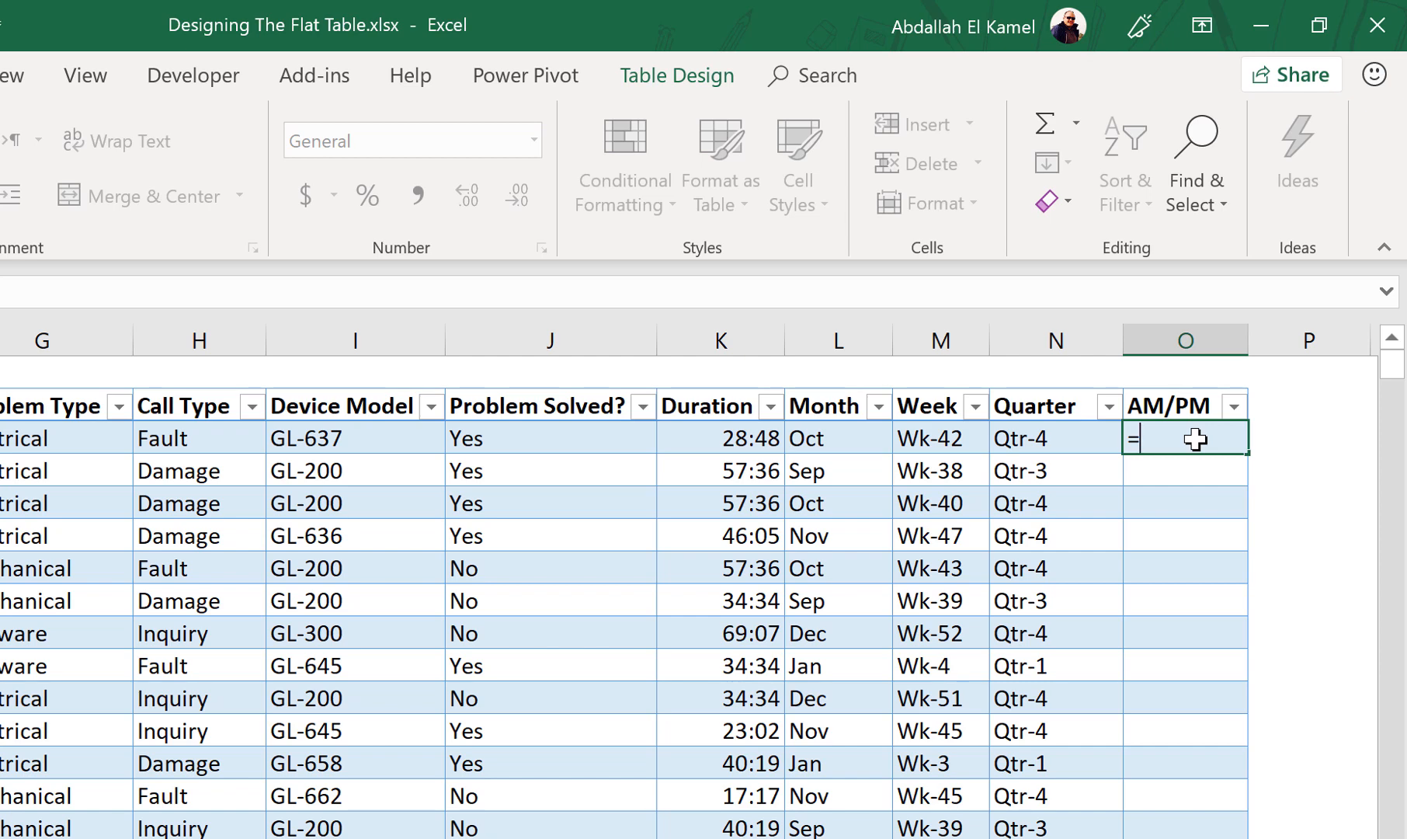
pyautogui.write('hour')
pyautogui.press('Tab')
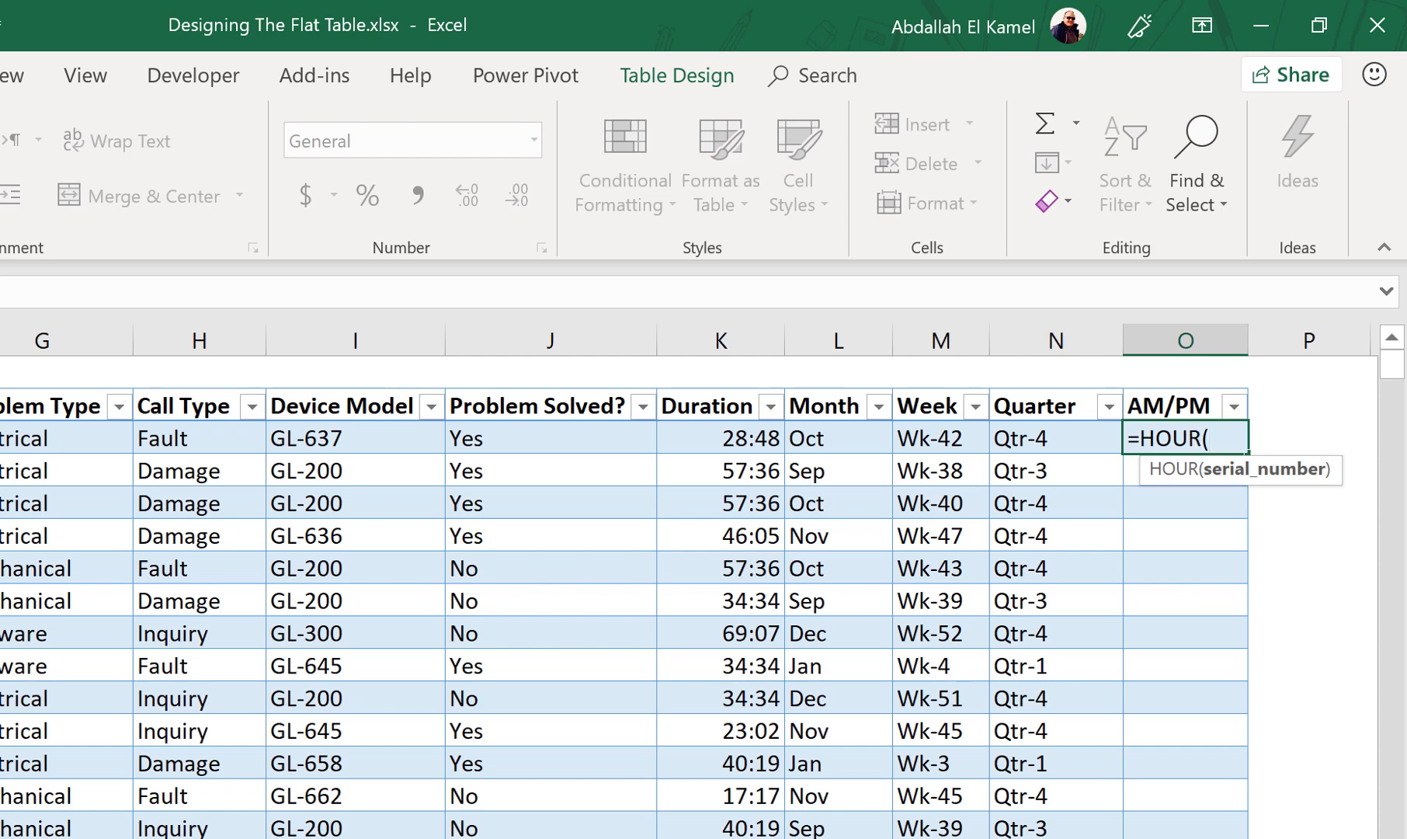
pyautogui.click(1, 438)
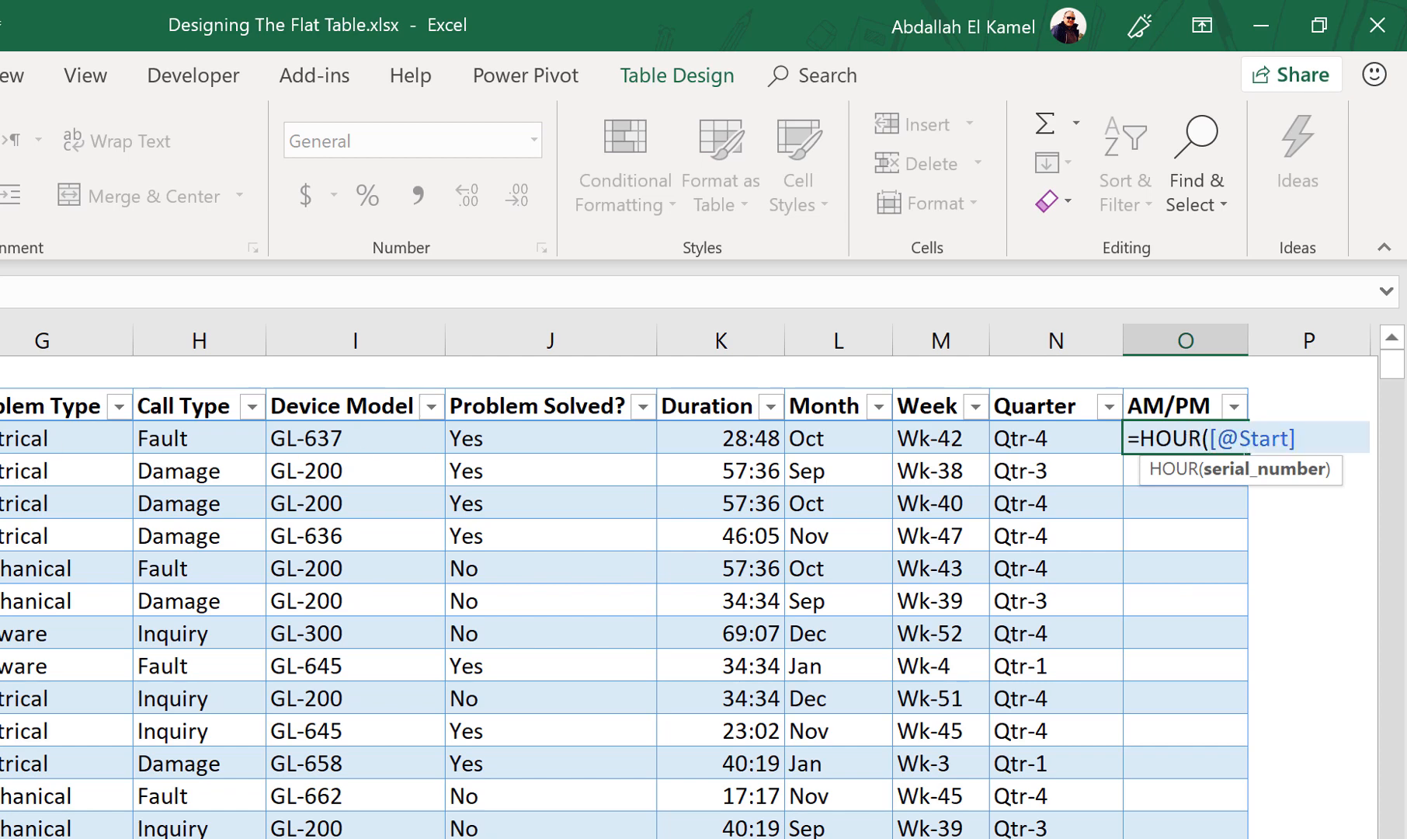
pyautogui.write(')')
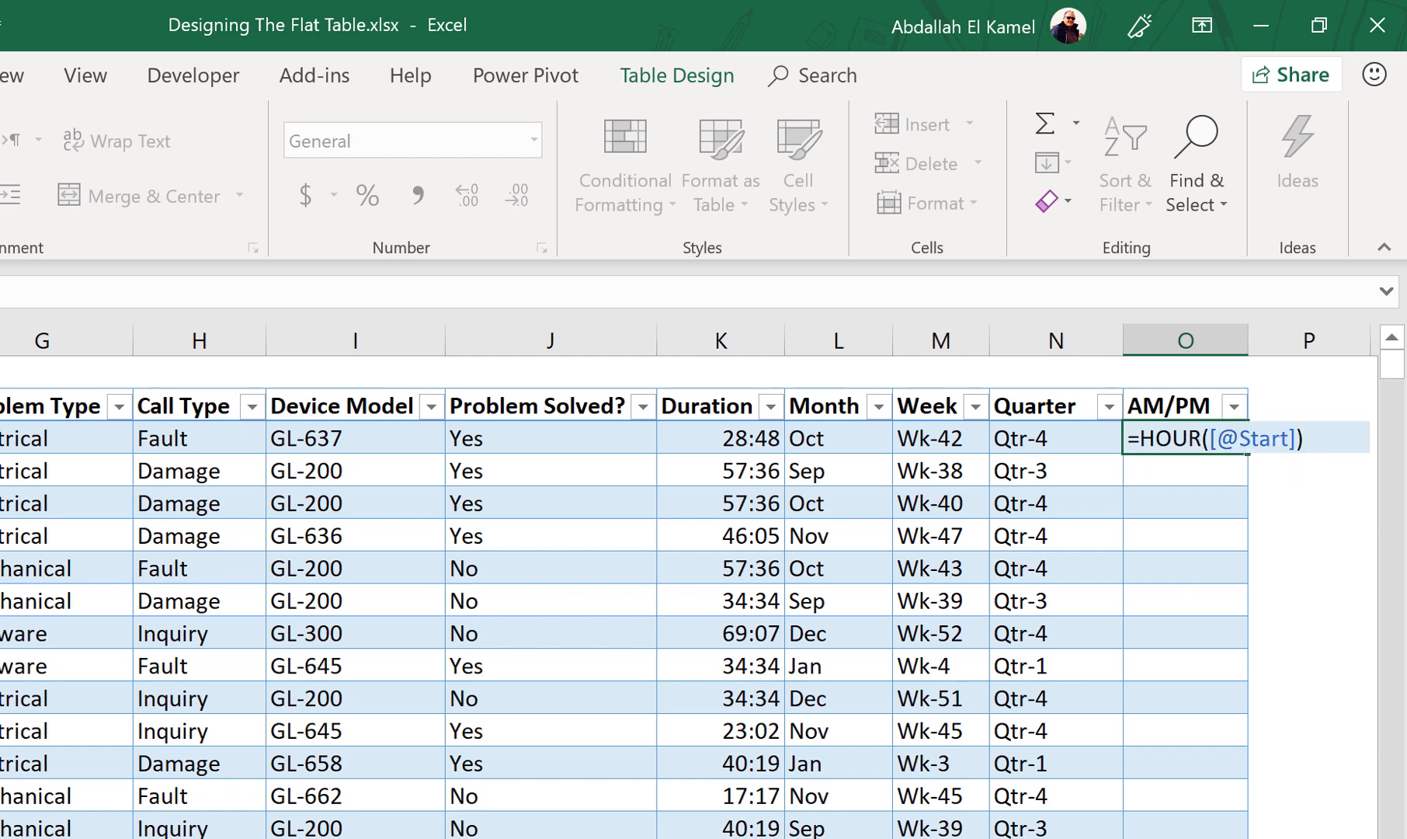
pyautogui.press('Return')
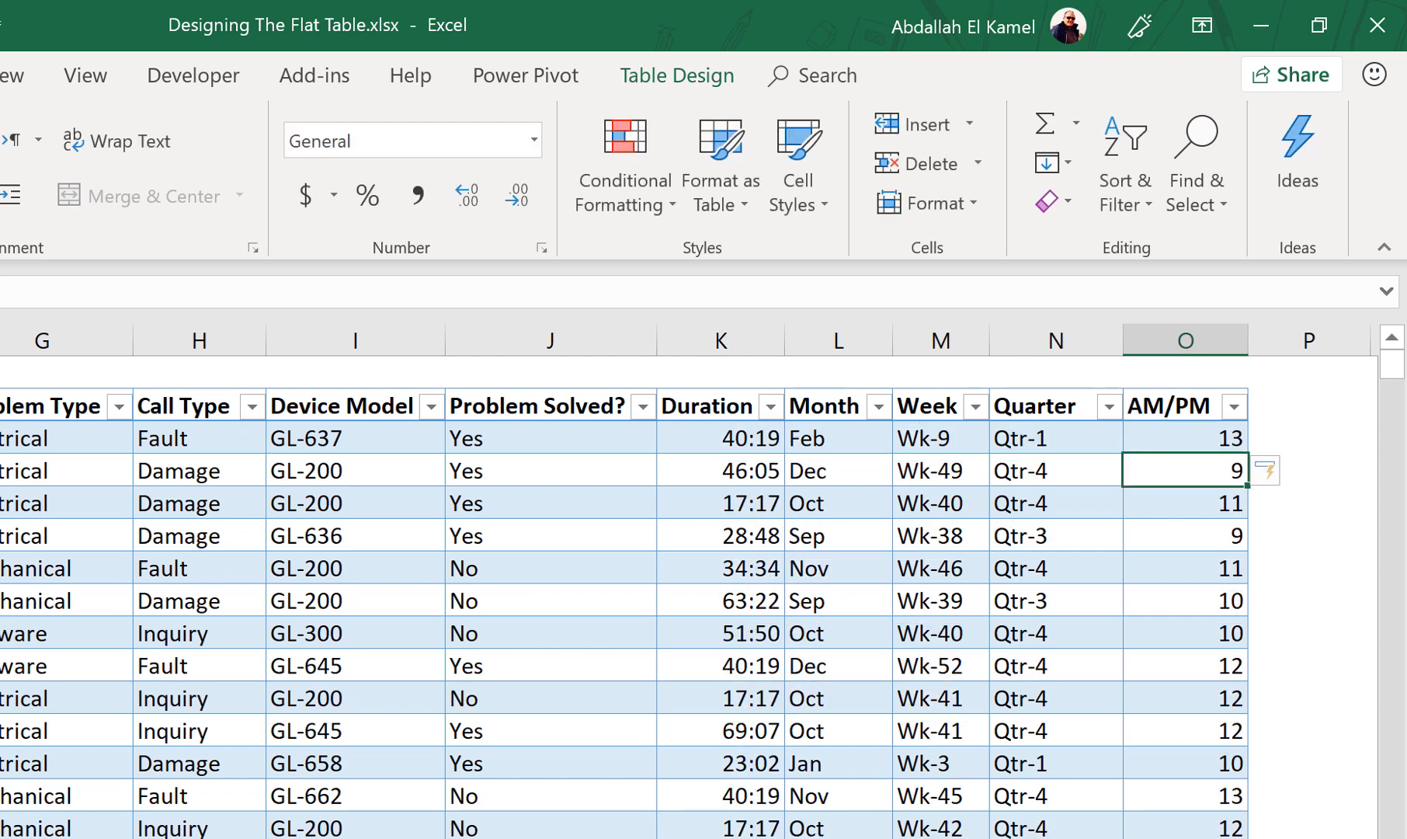
pyautogui.click(1195, 438)
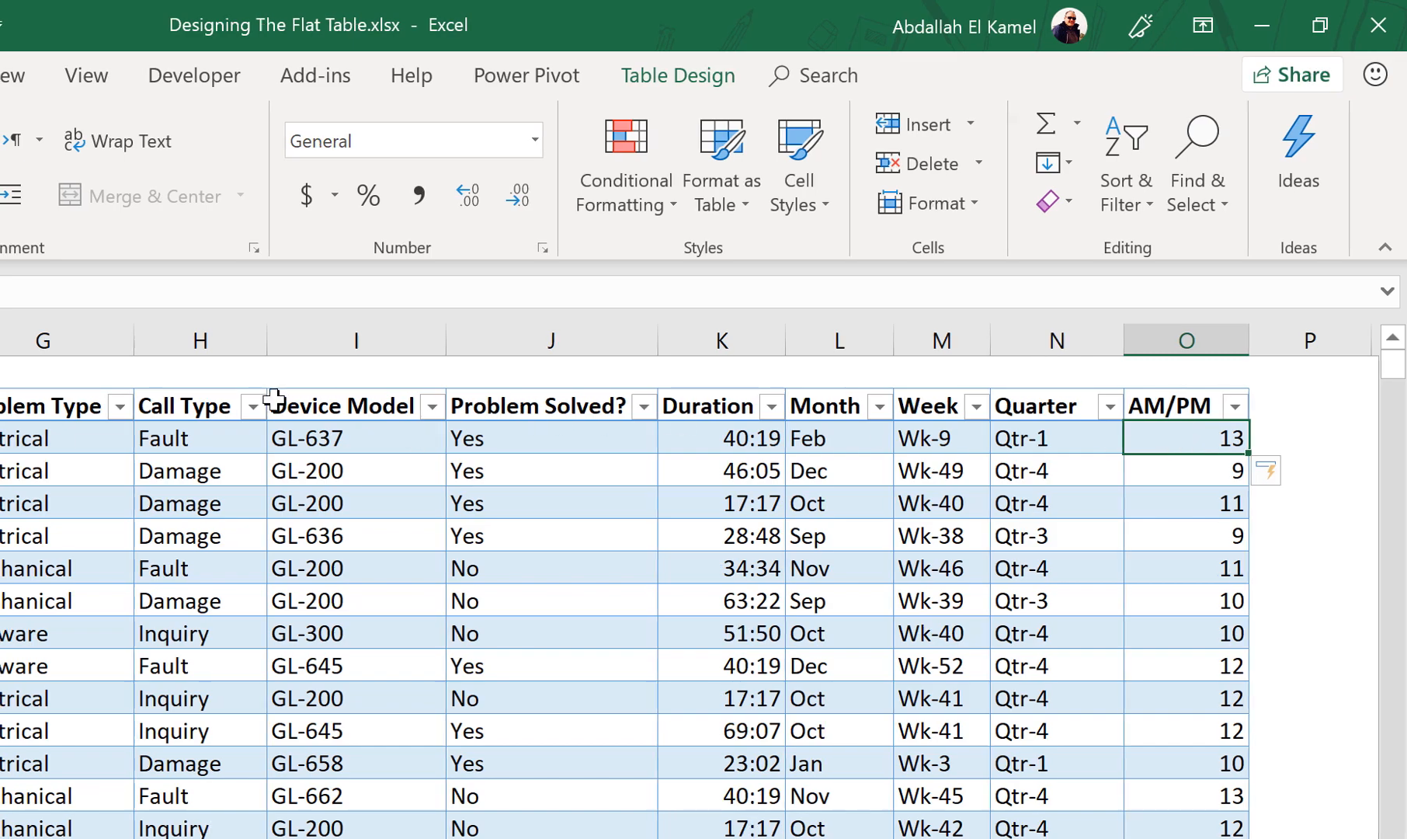
pyautogui.click(81, 299)
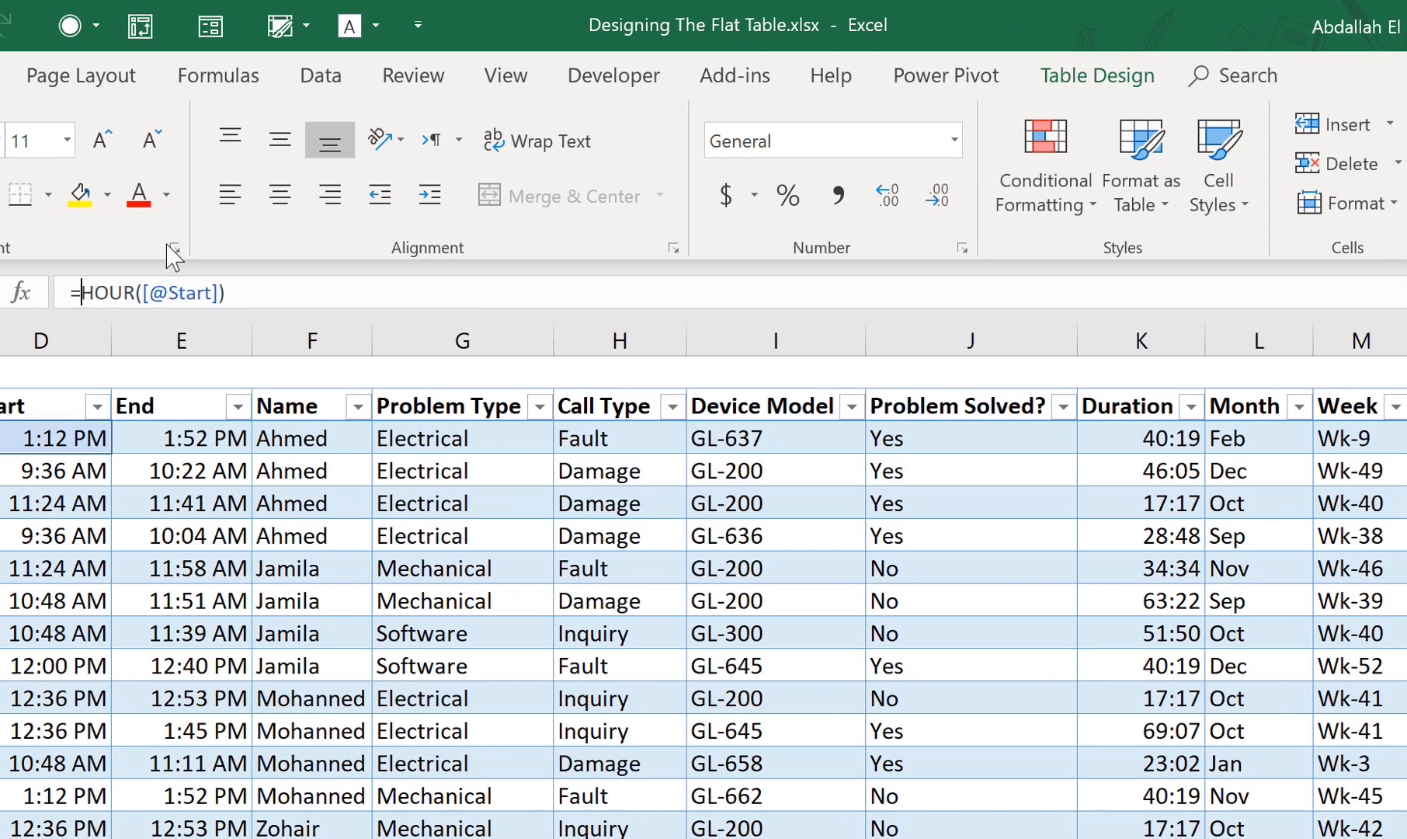
pyautogui.write('if')
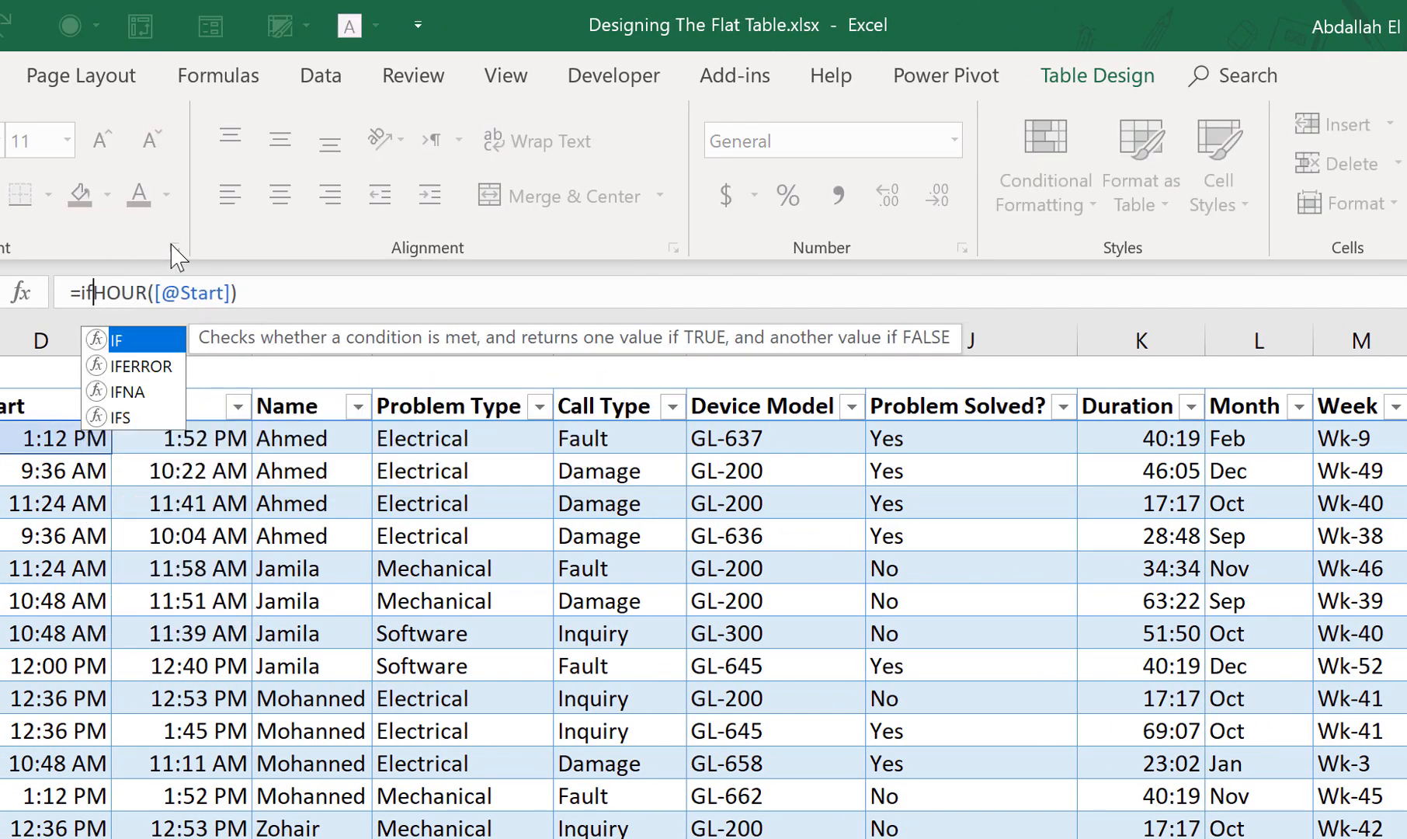
pyautogui.press('Tab')
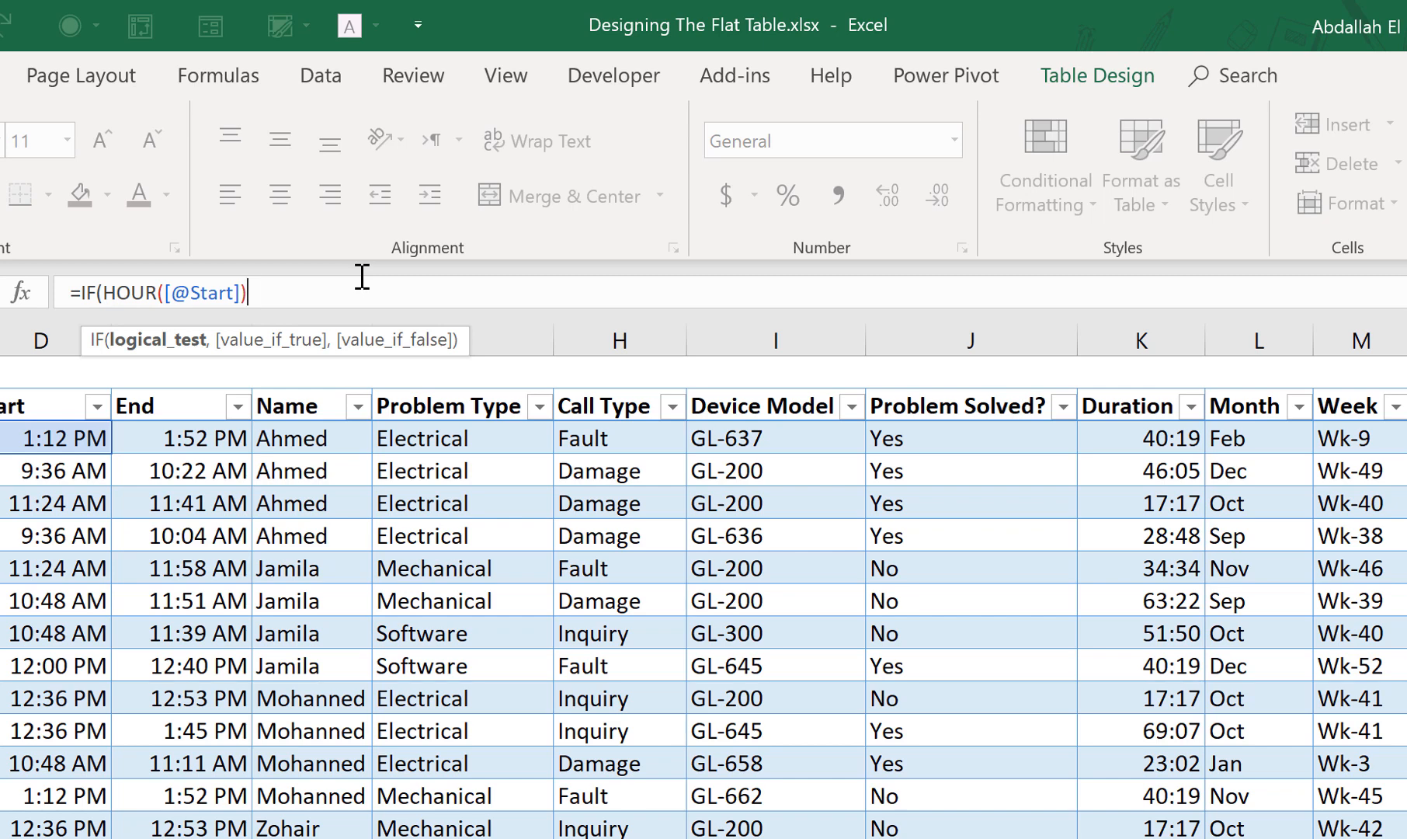
pyautogui.write('>=12,')
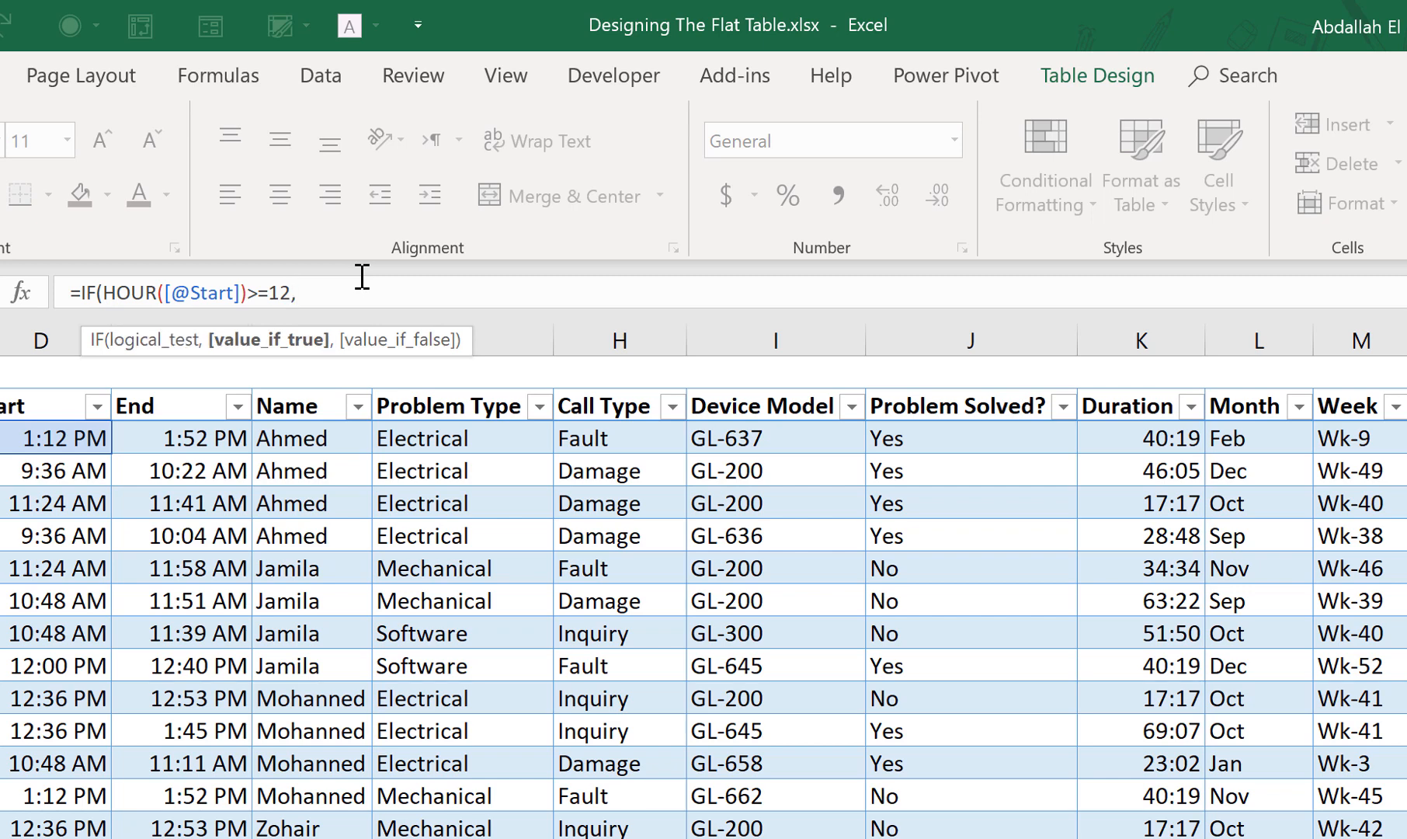
pyautogui.write('"PM","A')
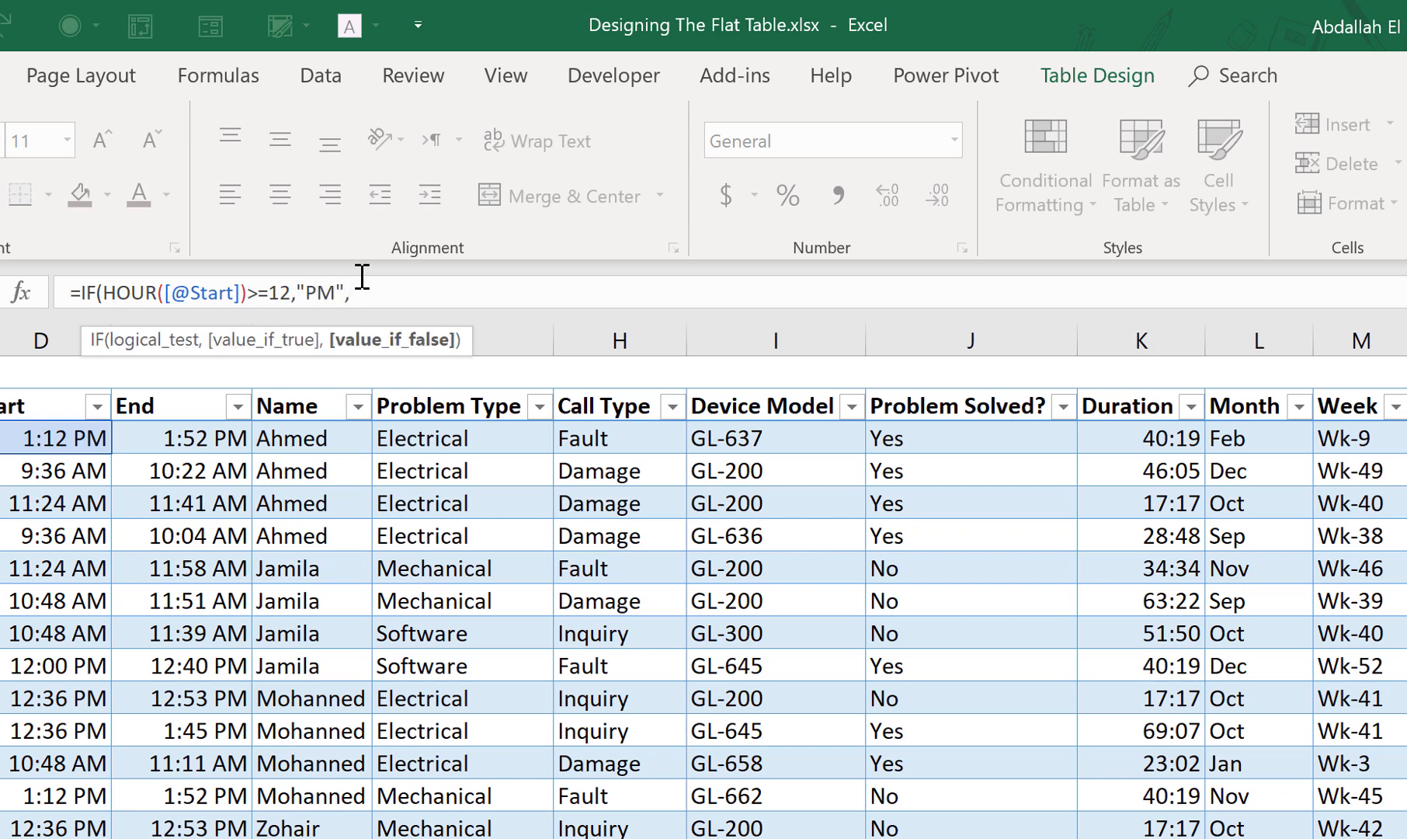
pyautogui.write('M"')
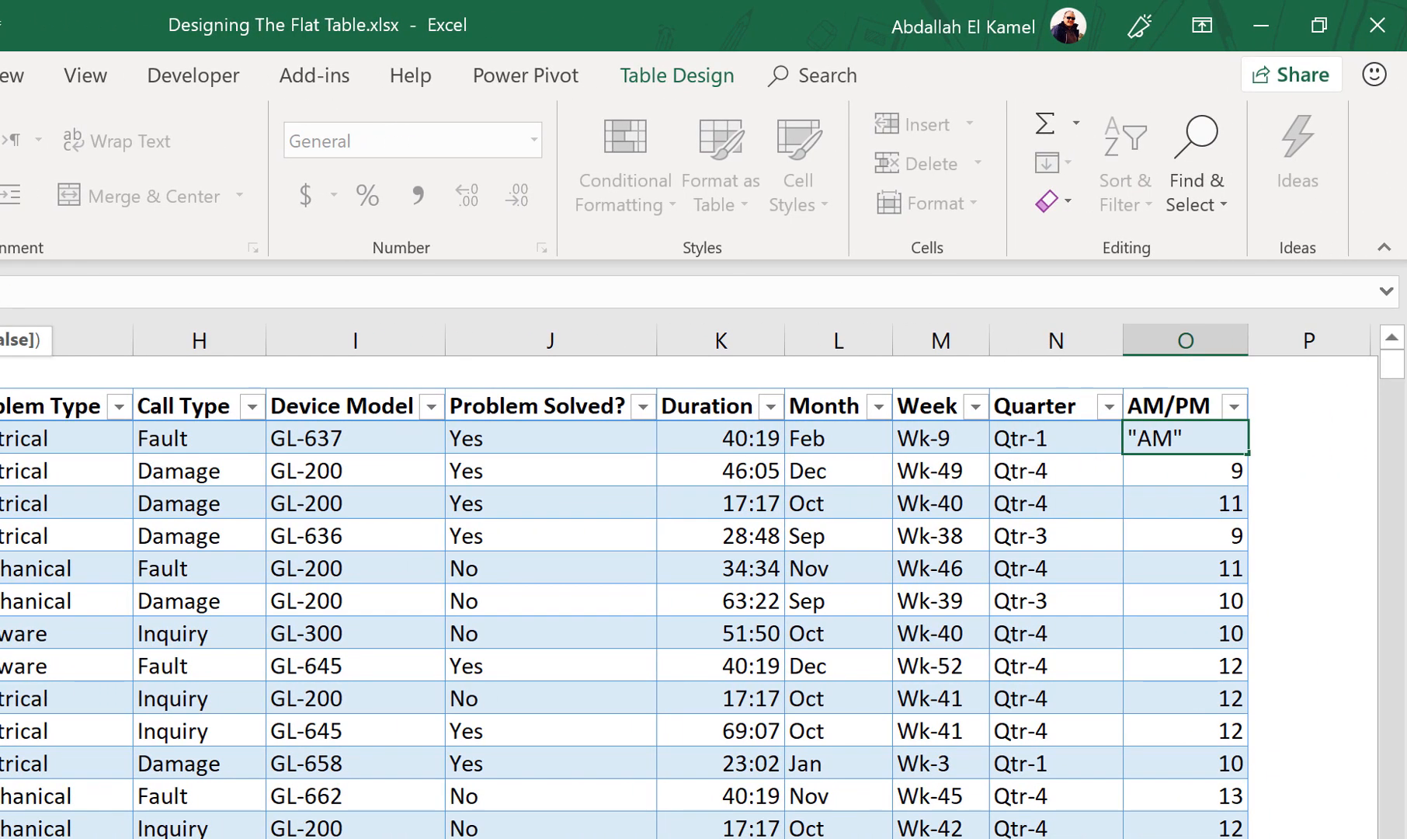
pyautogui.press('Return')
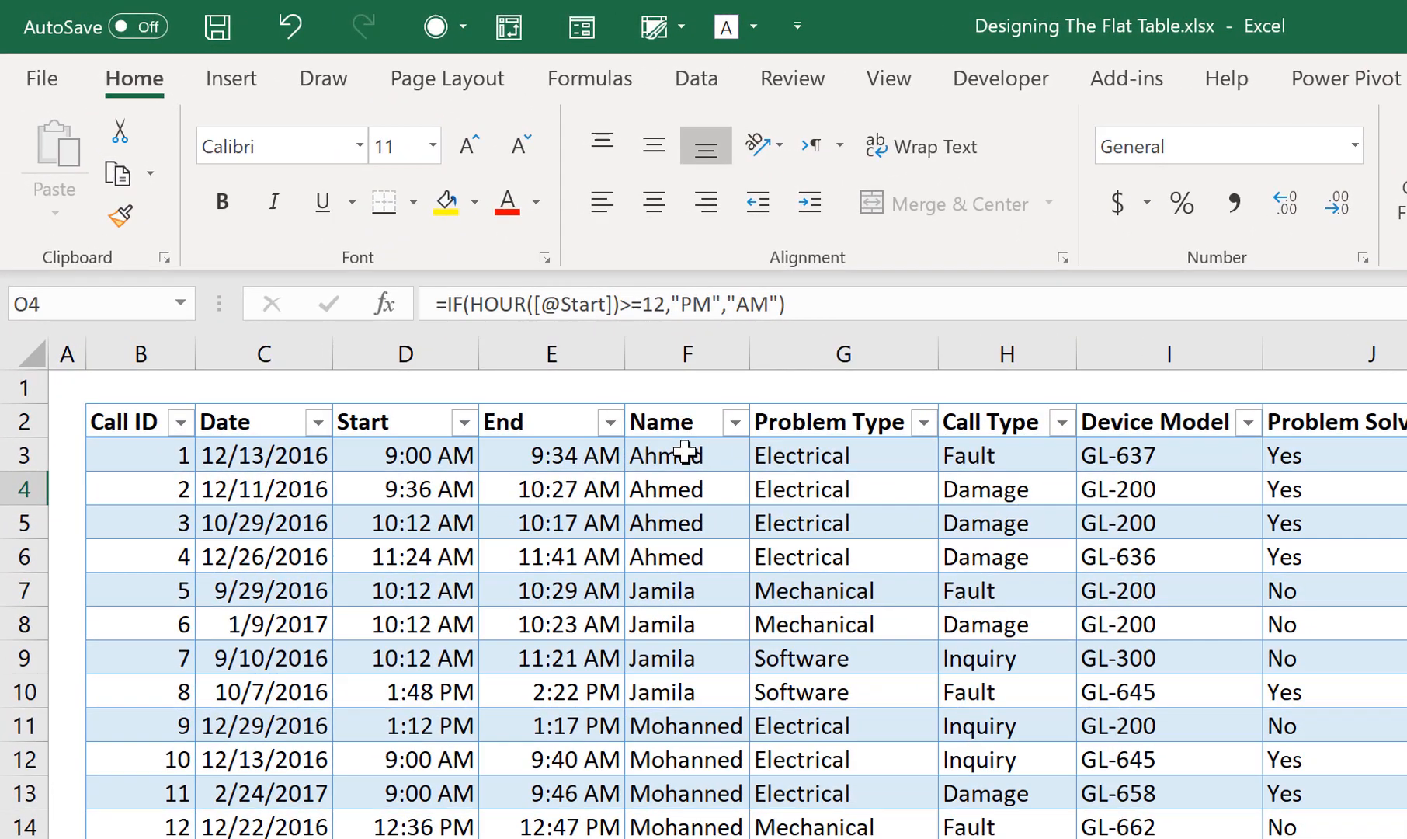
# Copy all entries of the table's Name column and paste them as values into B2 of a new worksheet
pyautogui.click(662, 436)
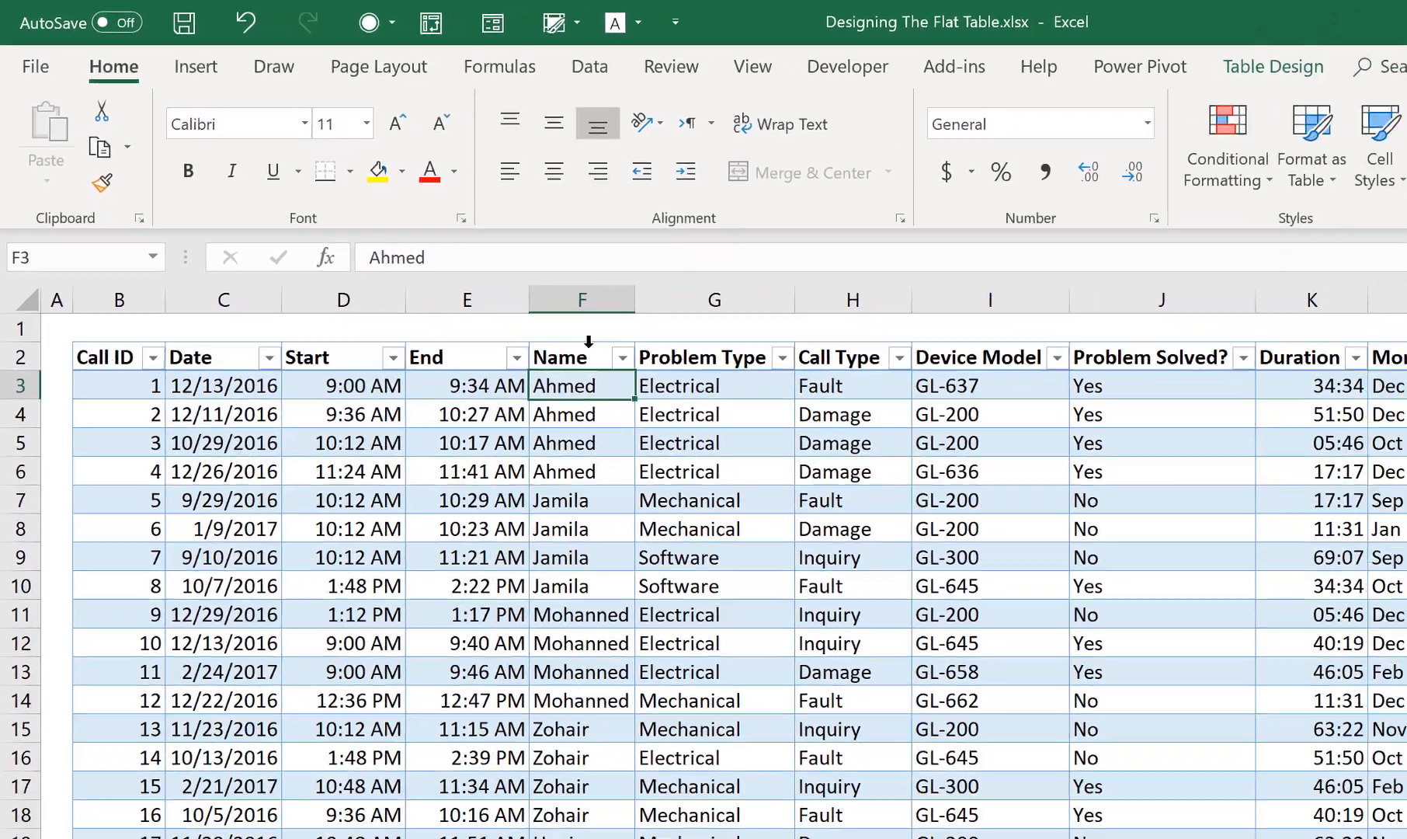
pyautogui.click(629, 365)
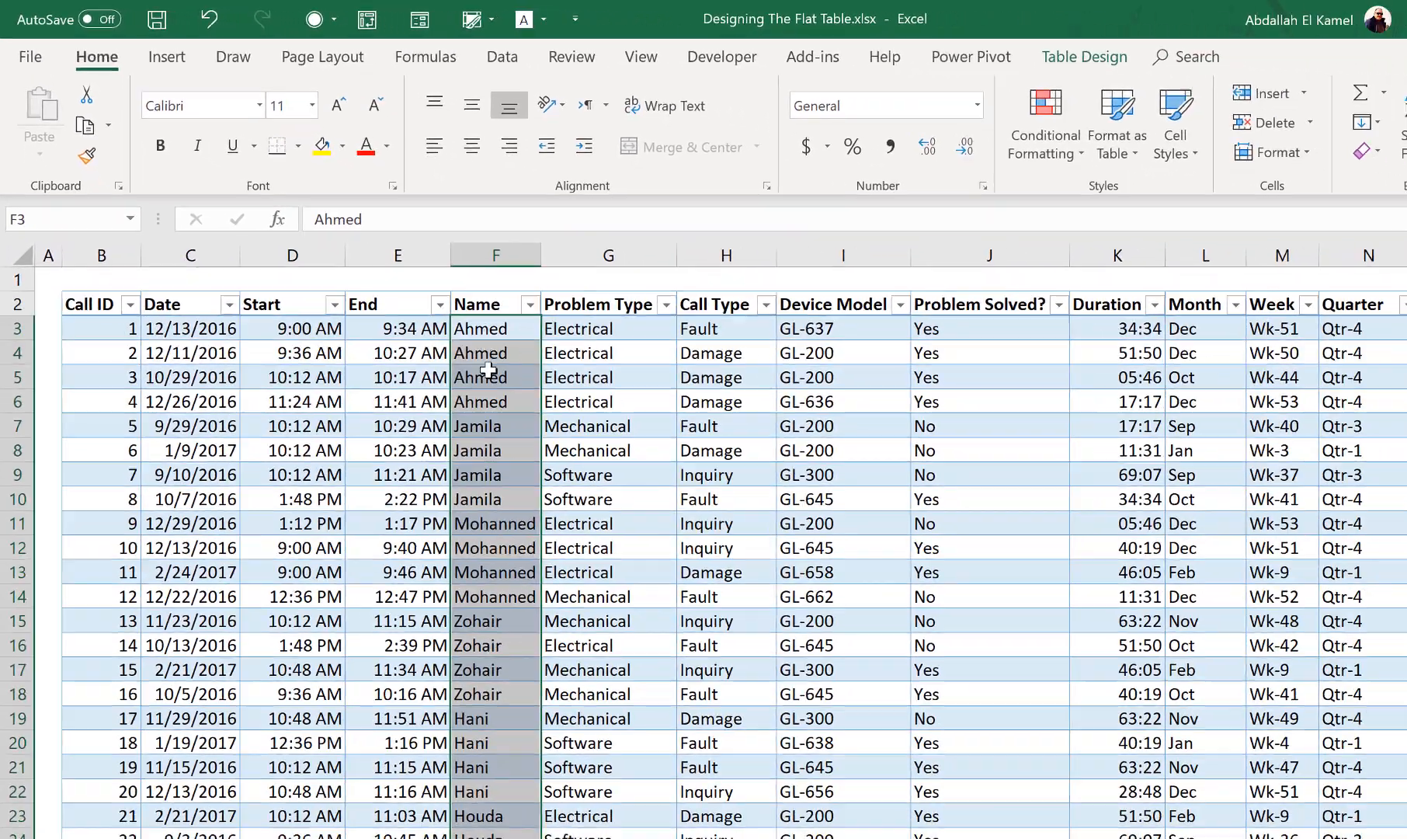
pyautogui.rightClick(608, 477)
pyautogui.click(497, 387)
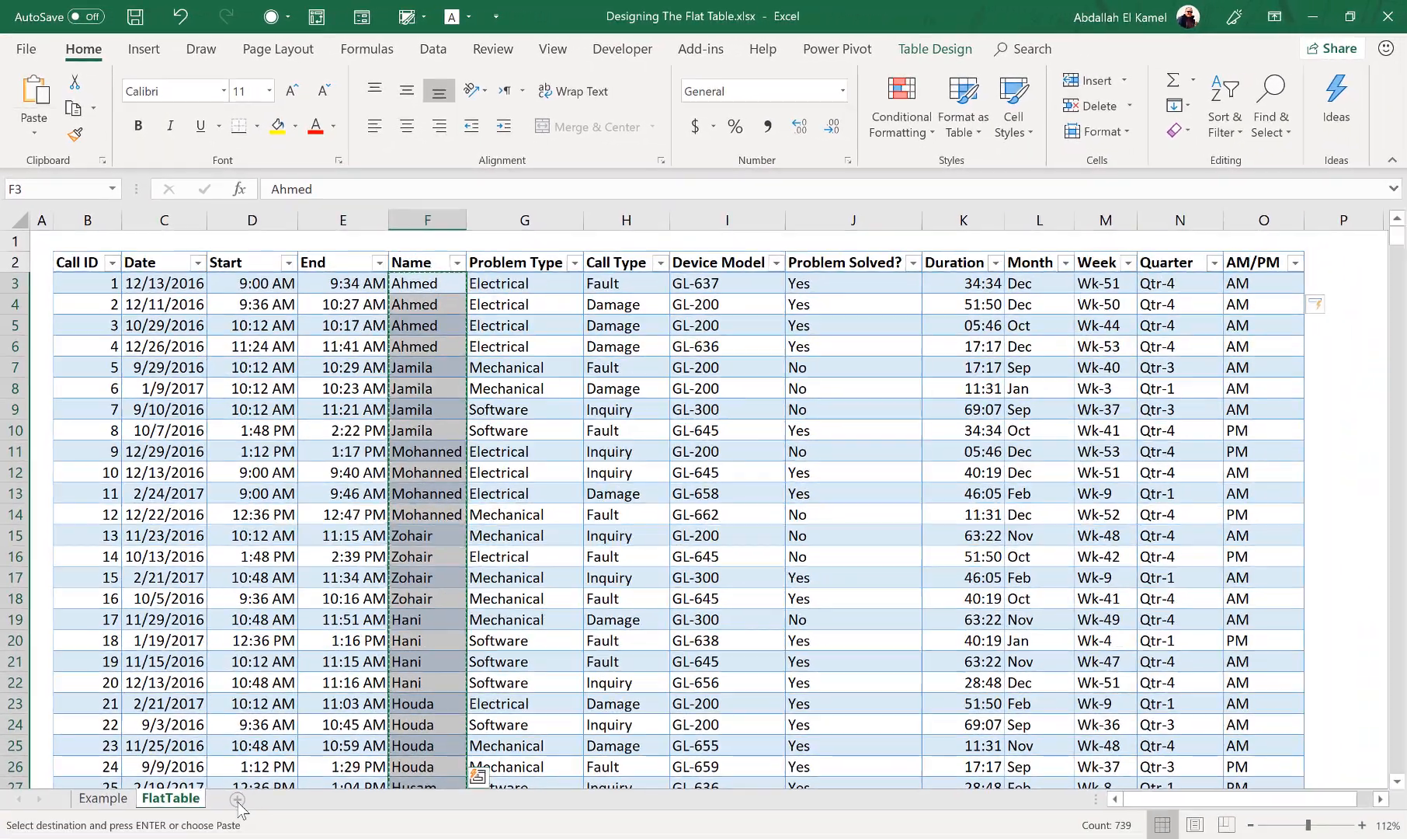
pyautogui.click(237, 799)
pyautogui.rightClick(131, 273)
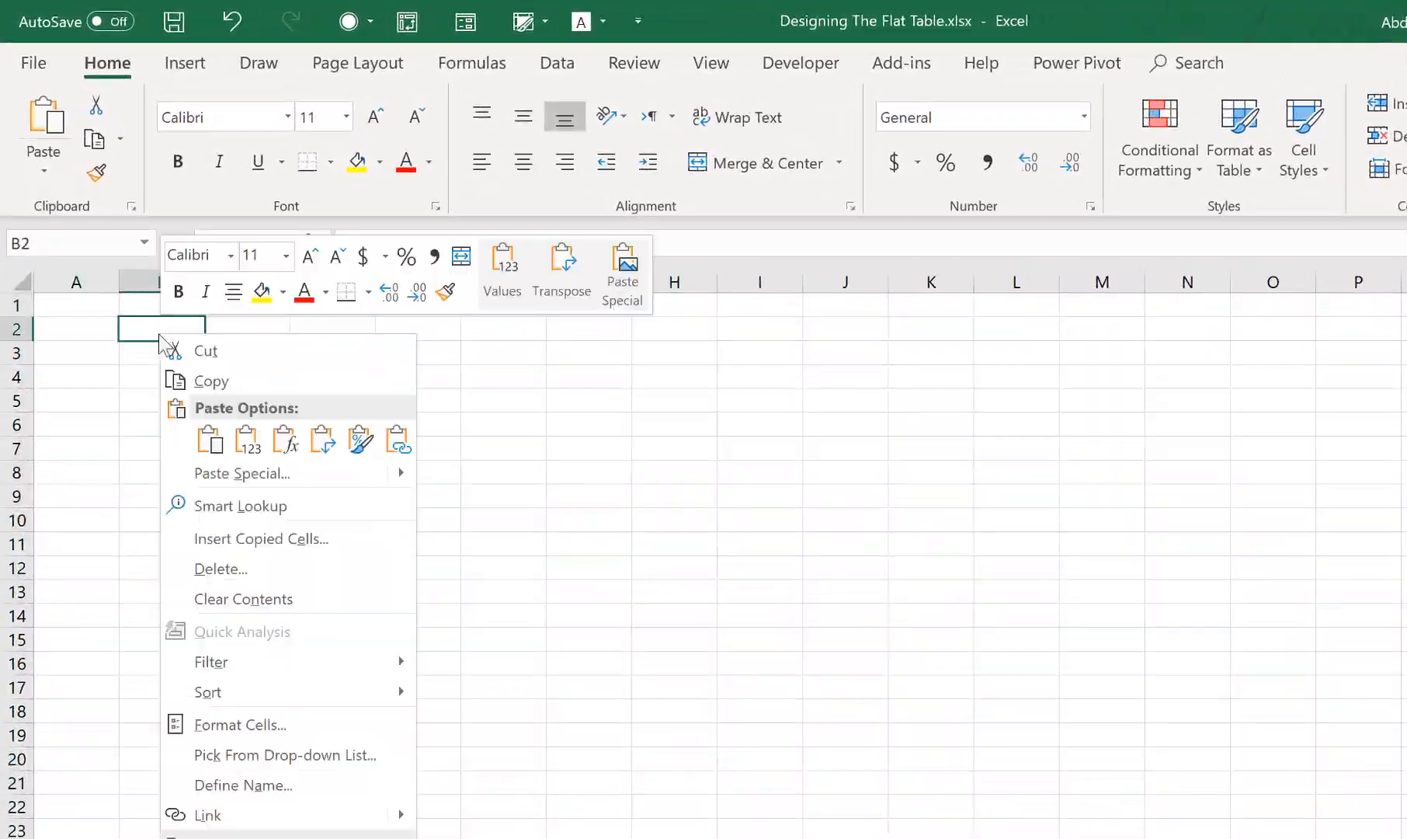
pyautogui.click(247, 439)
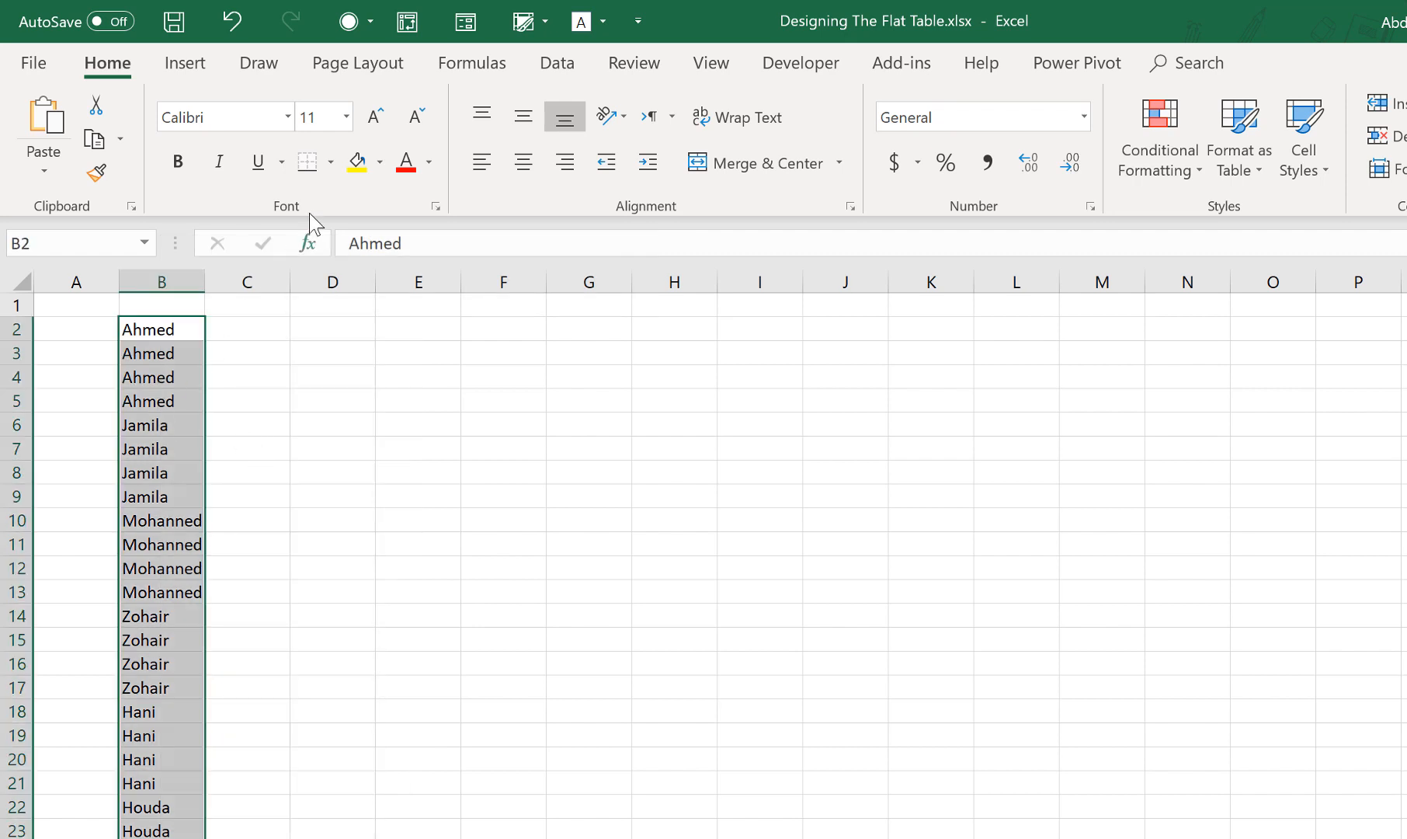
# Format the pasted list B2:B740 as a light blue banded table without existing headers, and widen column B
pyautogui.click(1246, 170)
pyautogui.click(1299, 396)
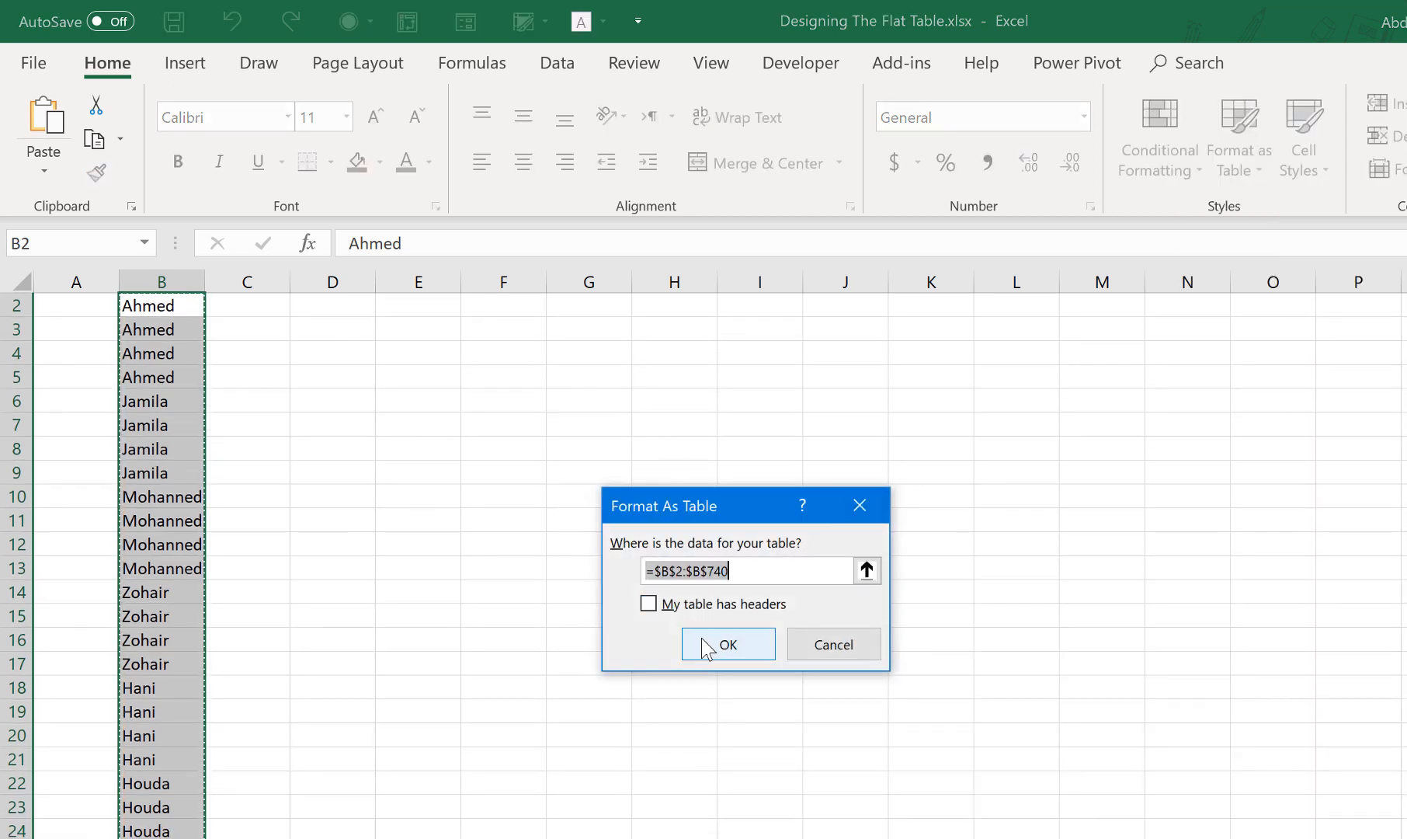
pyautogui.click(730, 642)
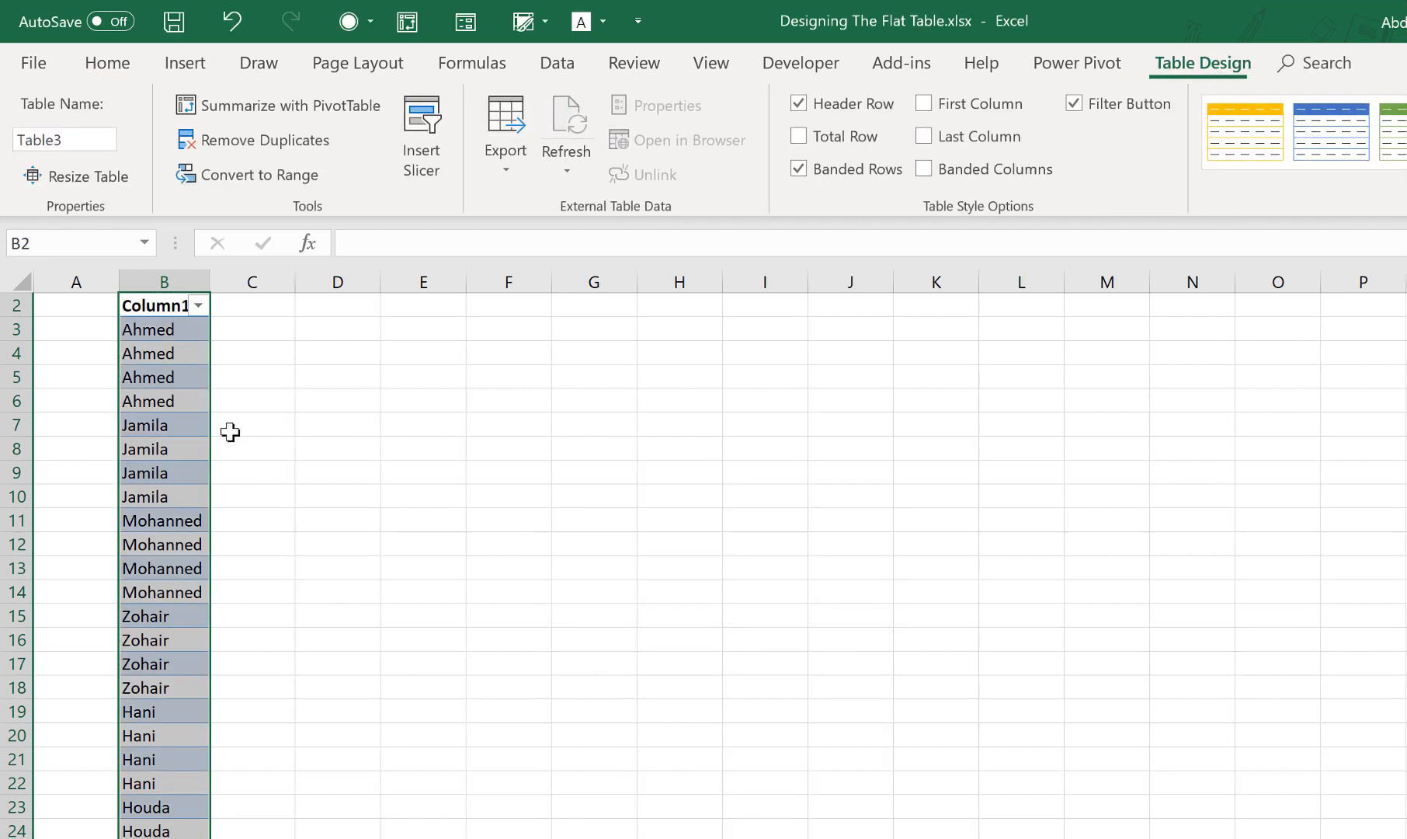
pyautogui.moveTo(205, 283); pyautogui.dragTo(236, 283)
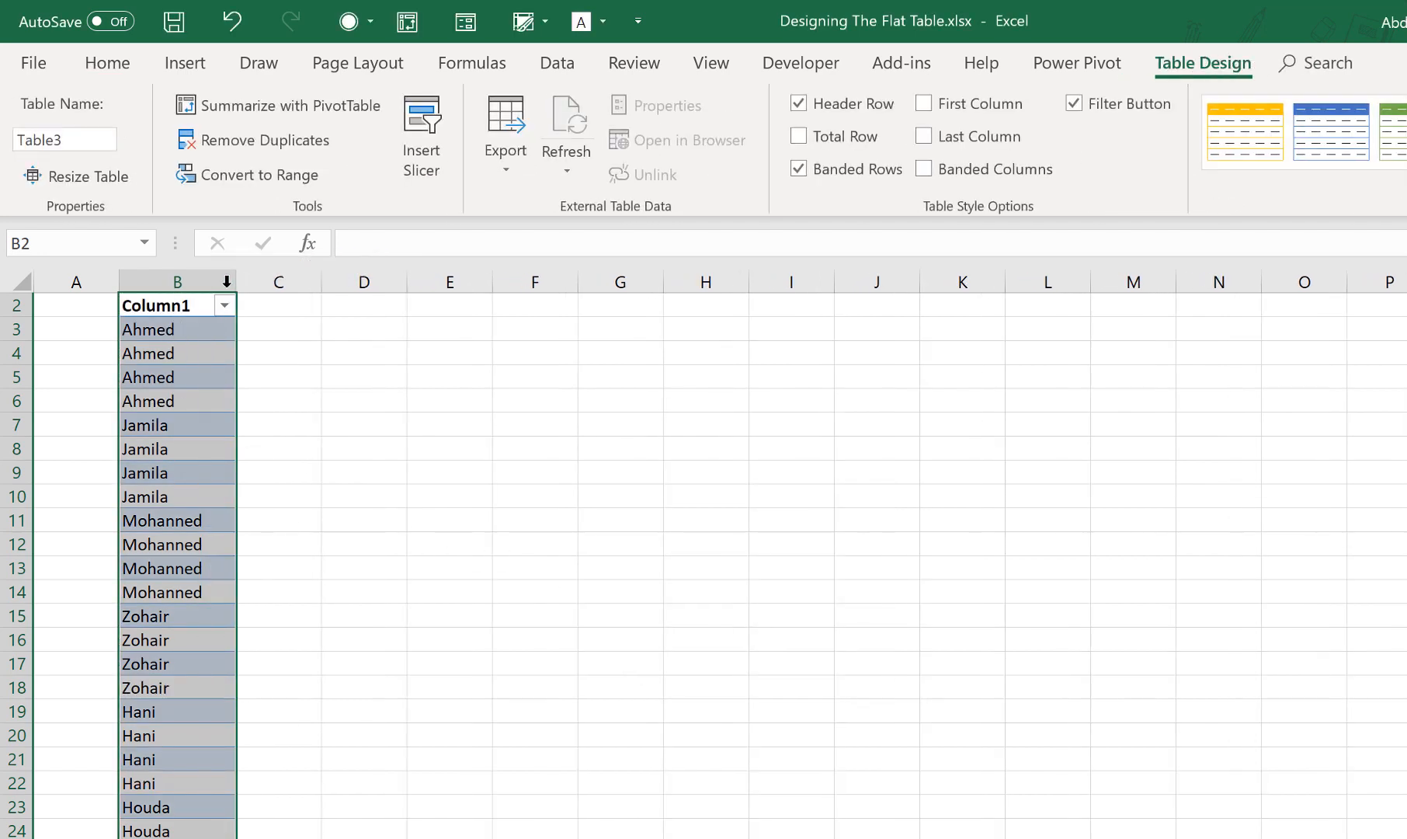
# Change the new table's column header in B2 to Name
pyautogui.click(185, 311)
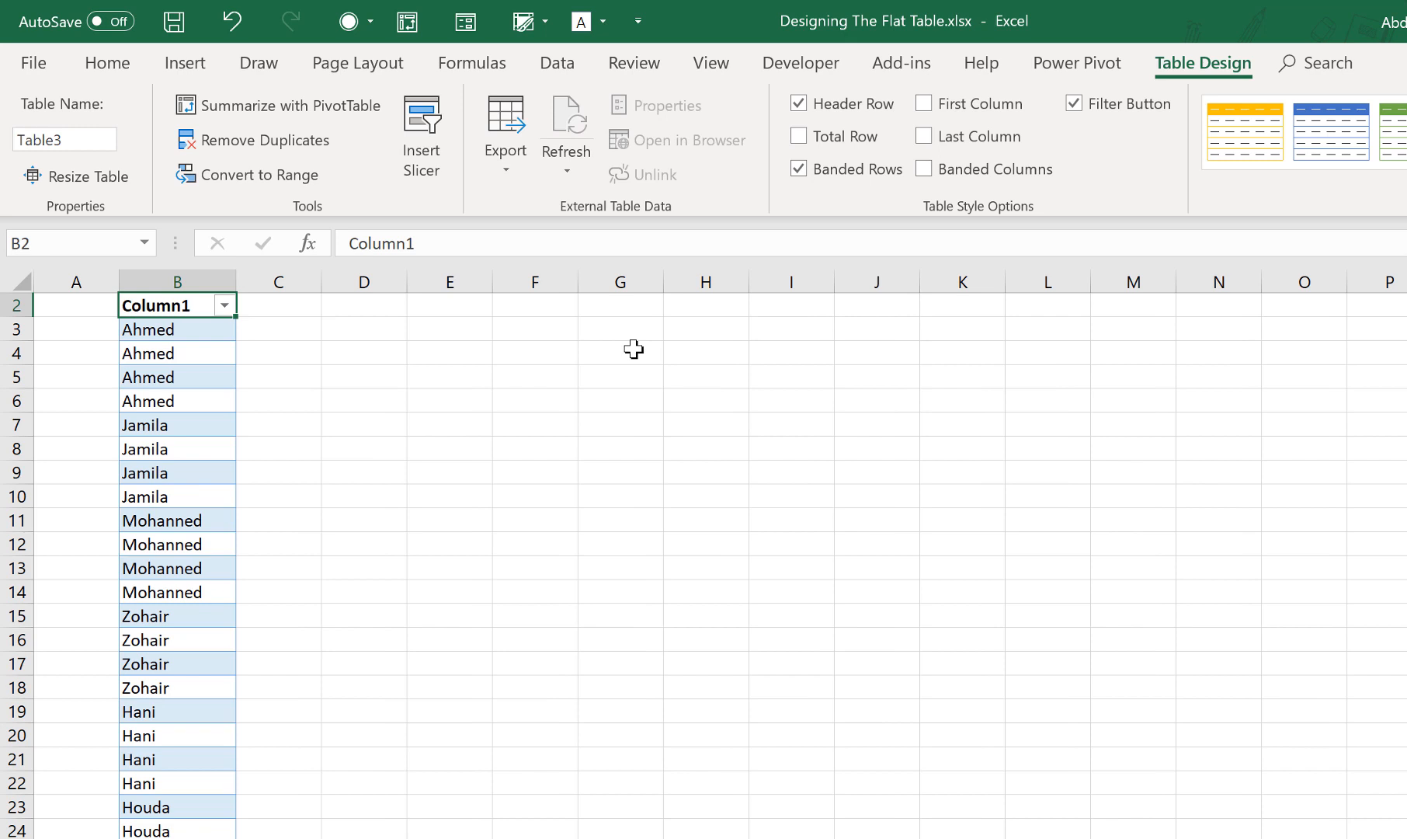
pyautogui.write('Name')
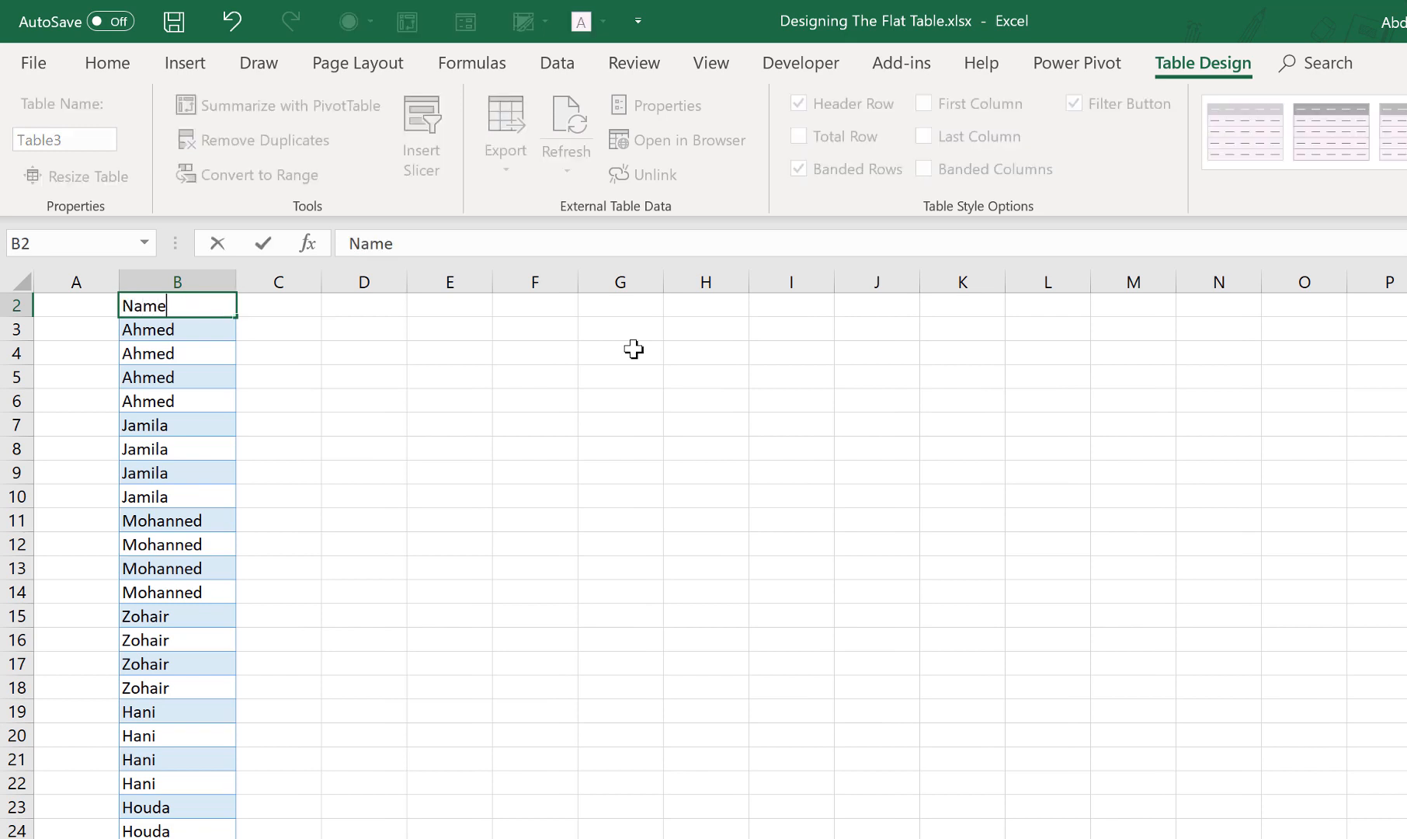
pyautogui.press('Return')
pyautogui.scroll(1, 622, 348)
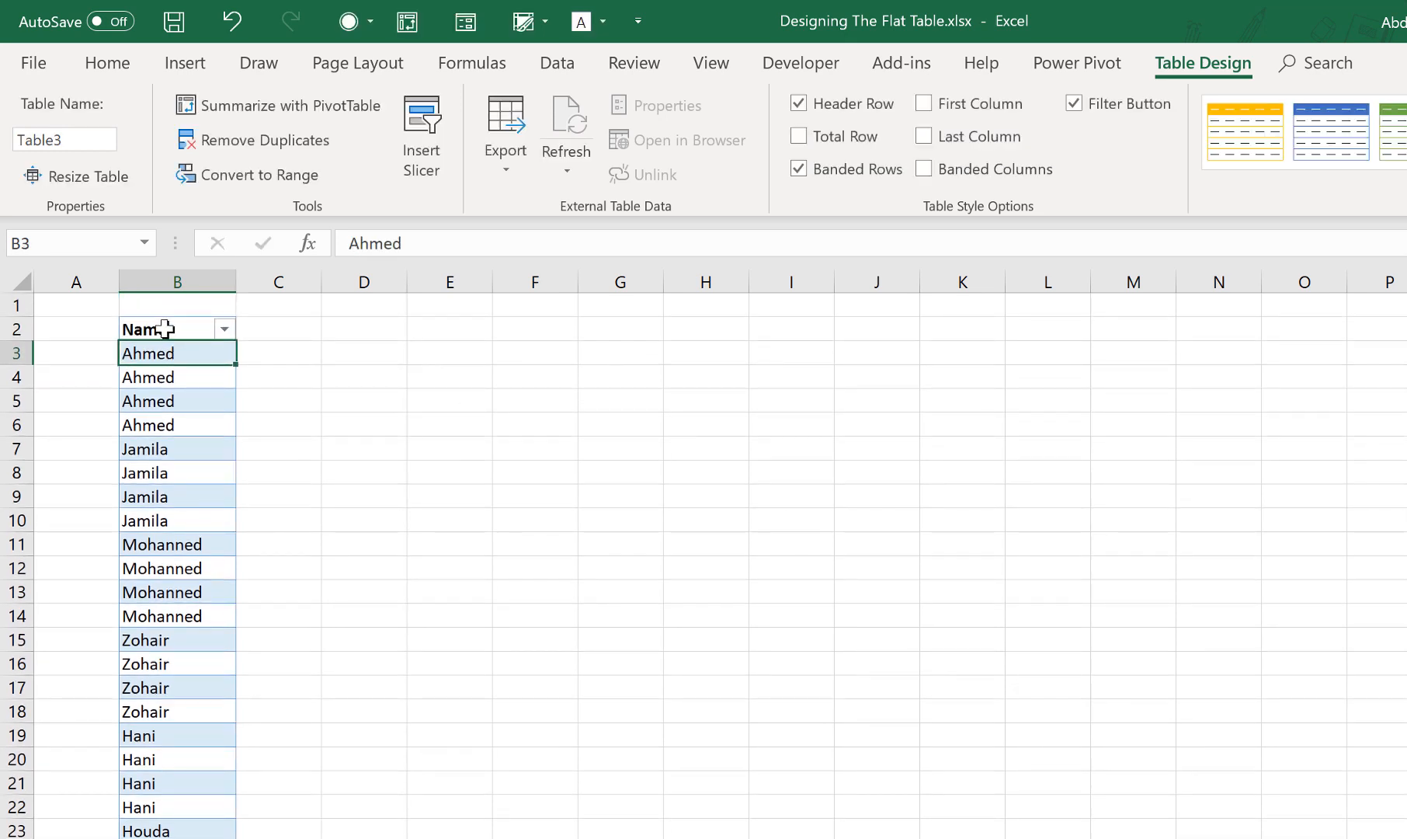
# Set the name of the single-column table to Names
pyautogui.click(163, 329)
pyautogui.click(166, 354)
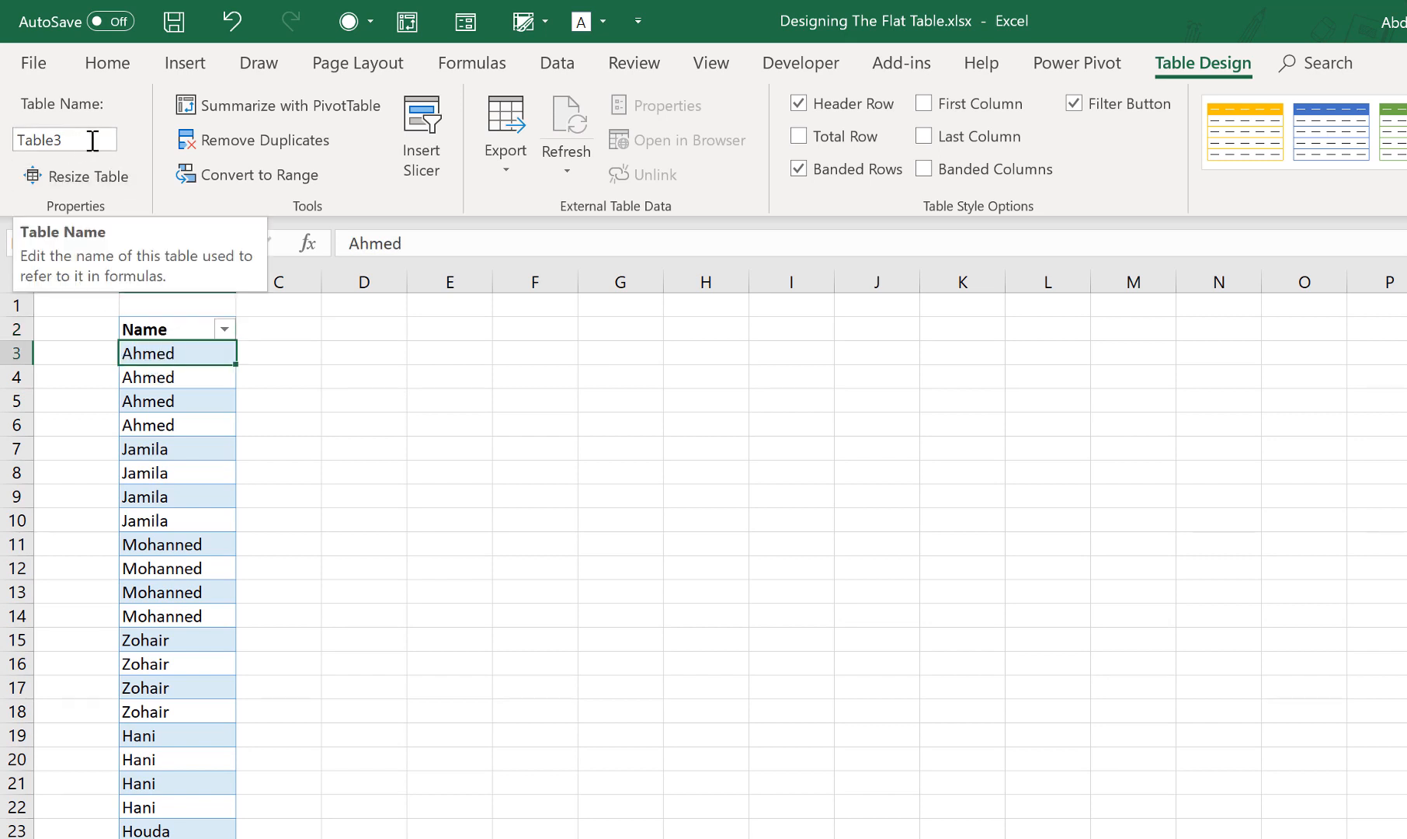
pyautogui.moveTo(15, 139)
pyautogui.mouseDown()
pyautogui.moveTo(37, 139)
pyautogui.moveTo(3, 121)
pyautogui.mouseUp()
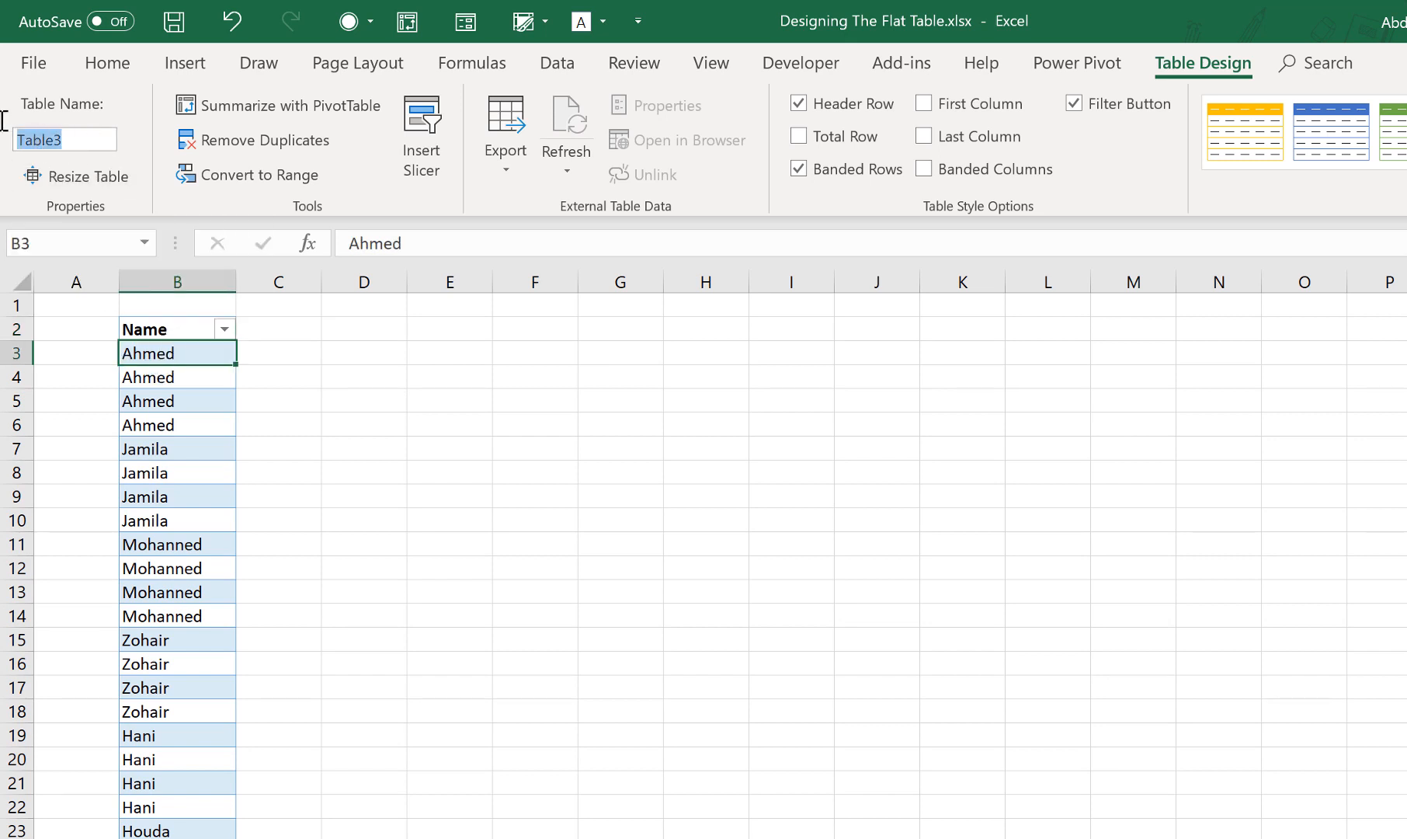
pyautogui.write('Names')
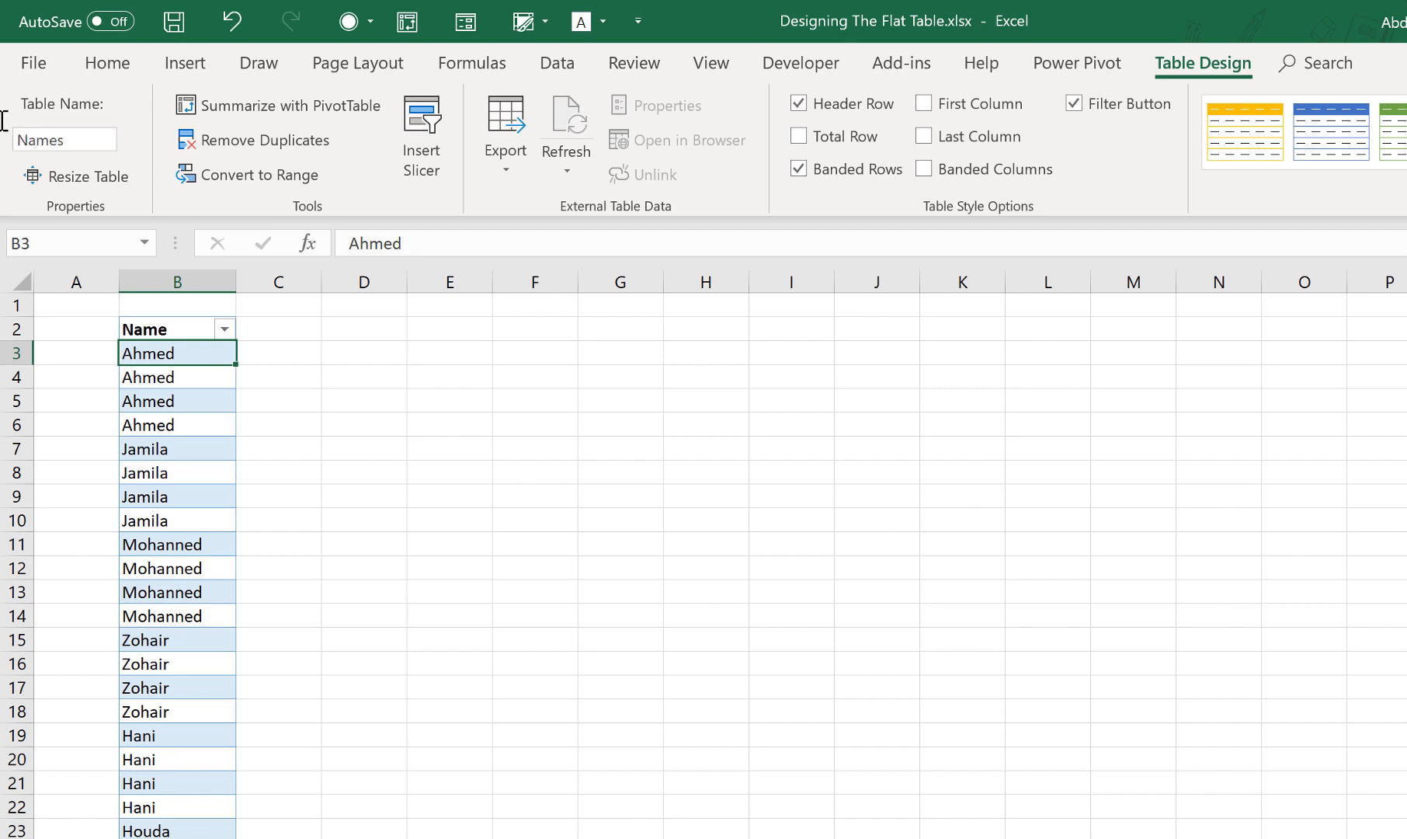
pyautogui.press('Return')
pyautogui.press('Down')
pyautogui.press('Down')
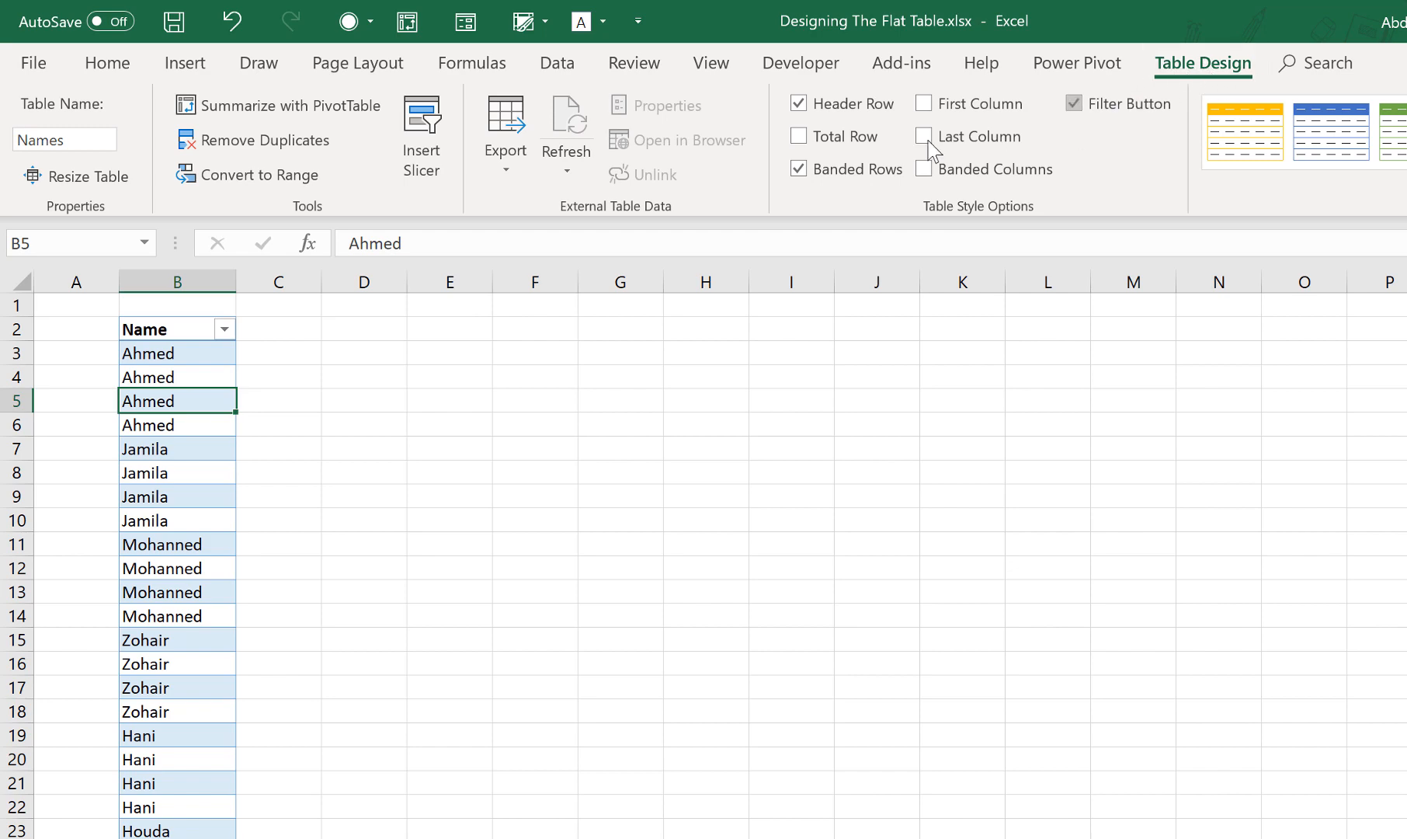
# Remove duplicate entries from the Names table based on its Name column, treating the first row as headers
pyautogui.click(226, 152)
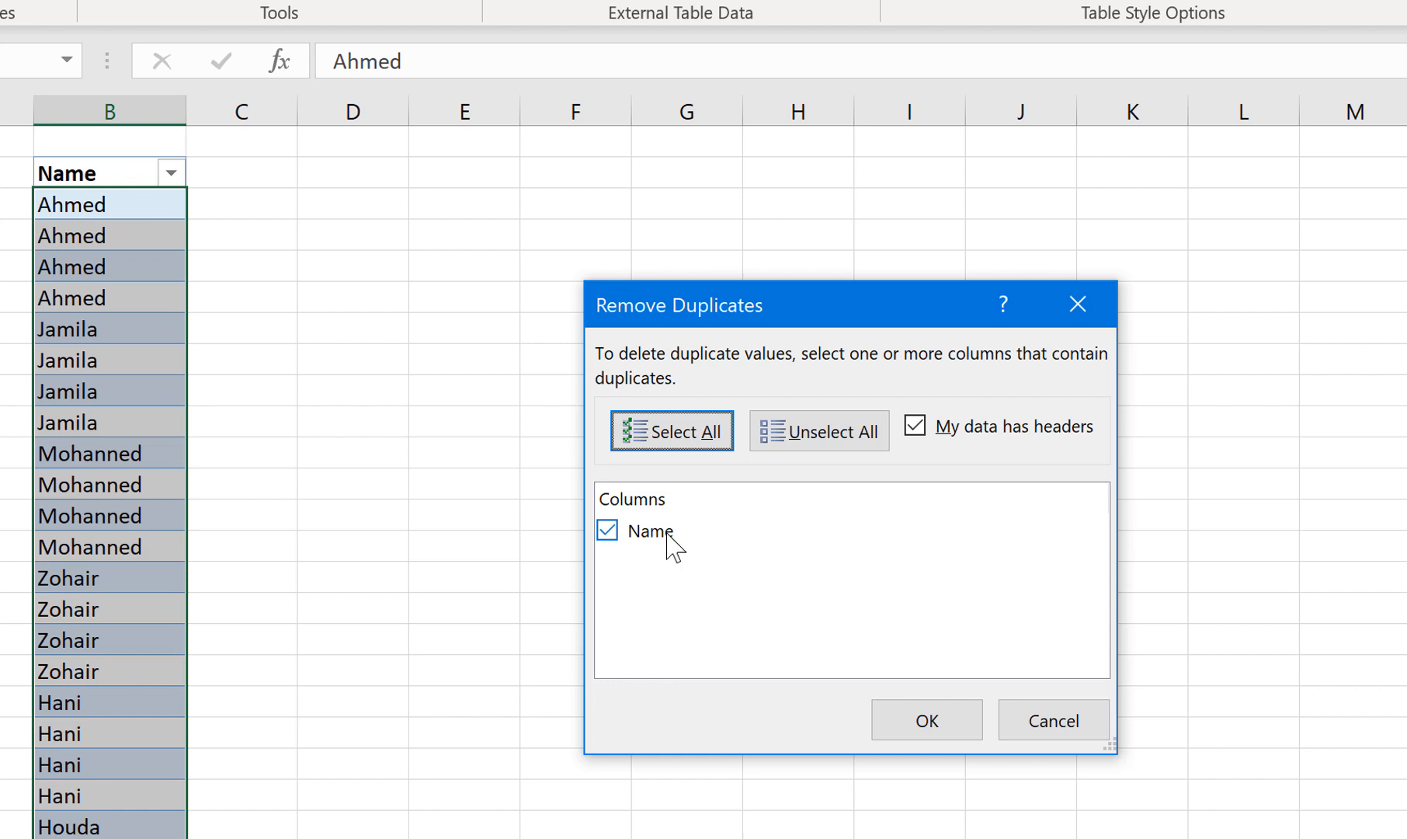
pyautogui.click(926, 719)
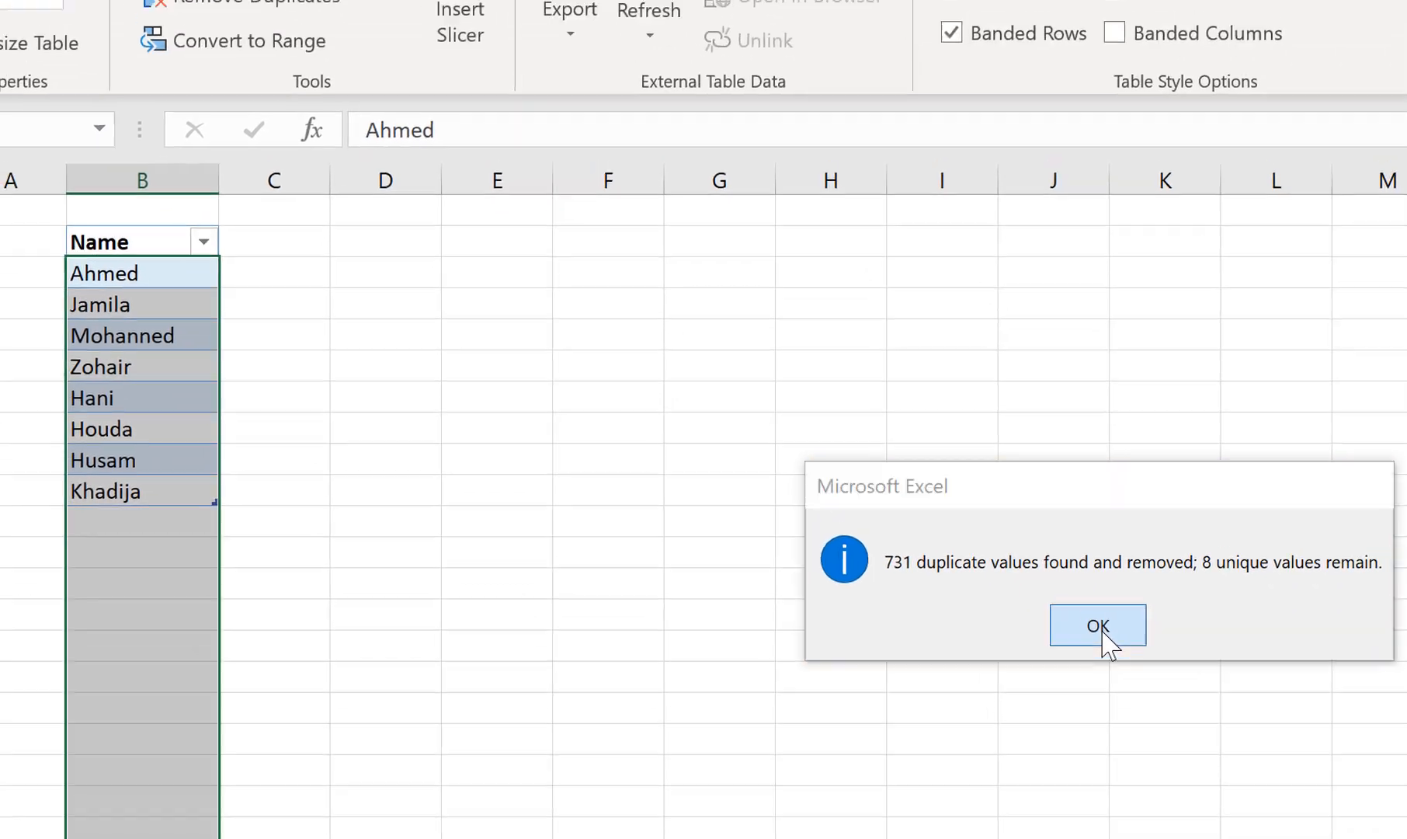
pyautogui.click(1098, 625)
# Rename the worksheet holding the Names table to GEN
pyautogui.click(194, 458)
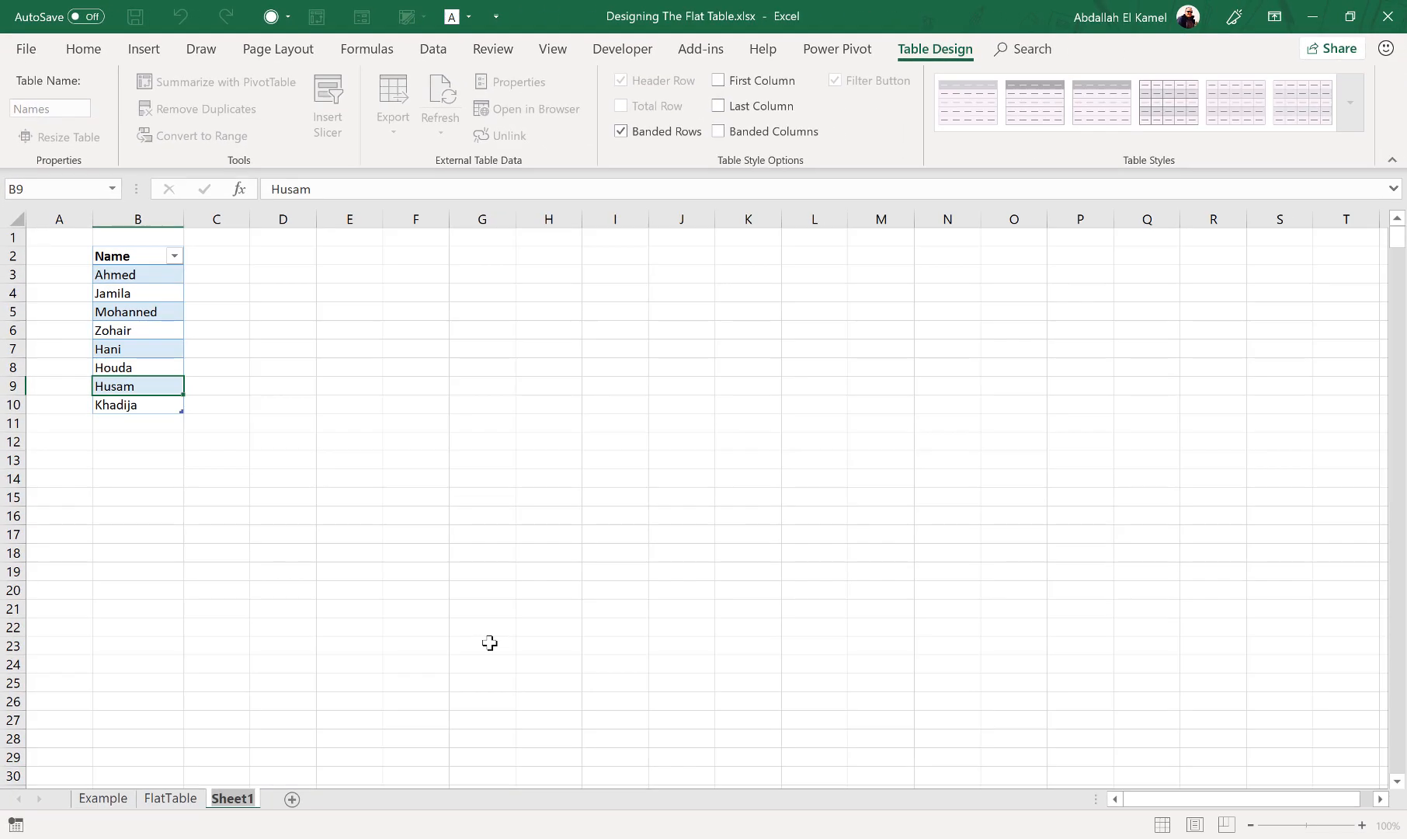
pyautogui.write('GEN')
pyautogui.press('Return')
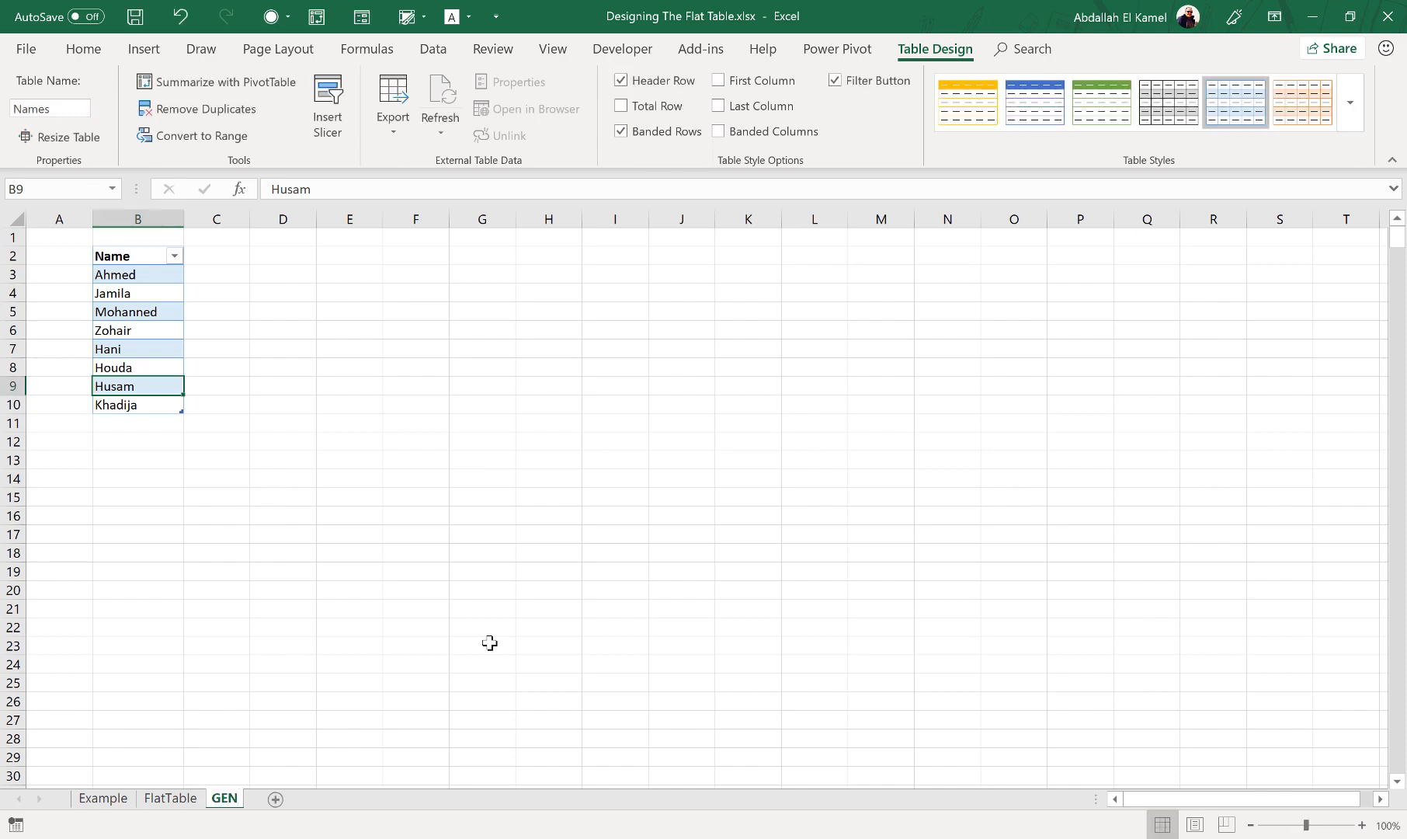
# Select all data entries in the Name column of the Calls table on the FlatTable worksheet
pyautogui.click(193, 807)
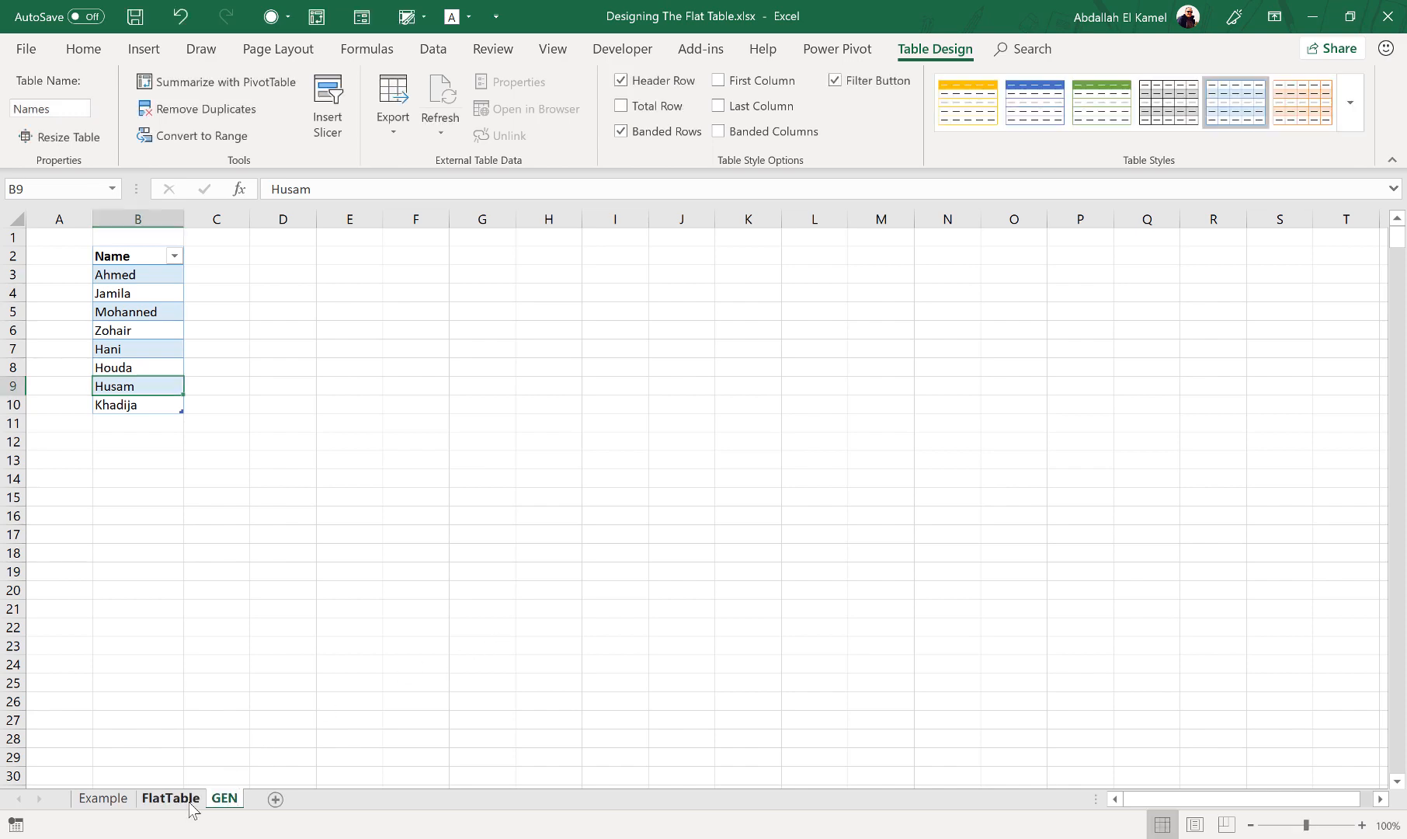
pyautogui.click(432, 352)
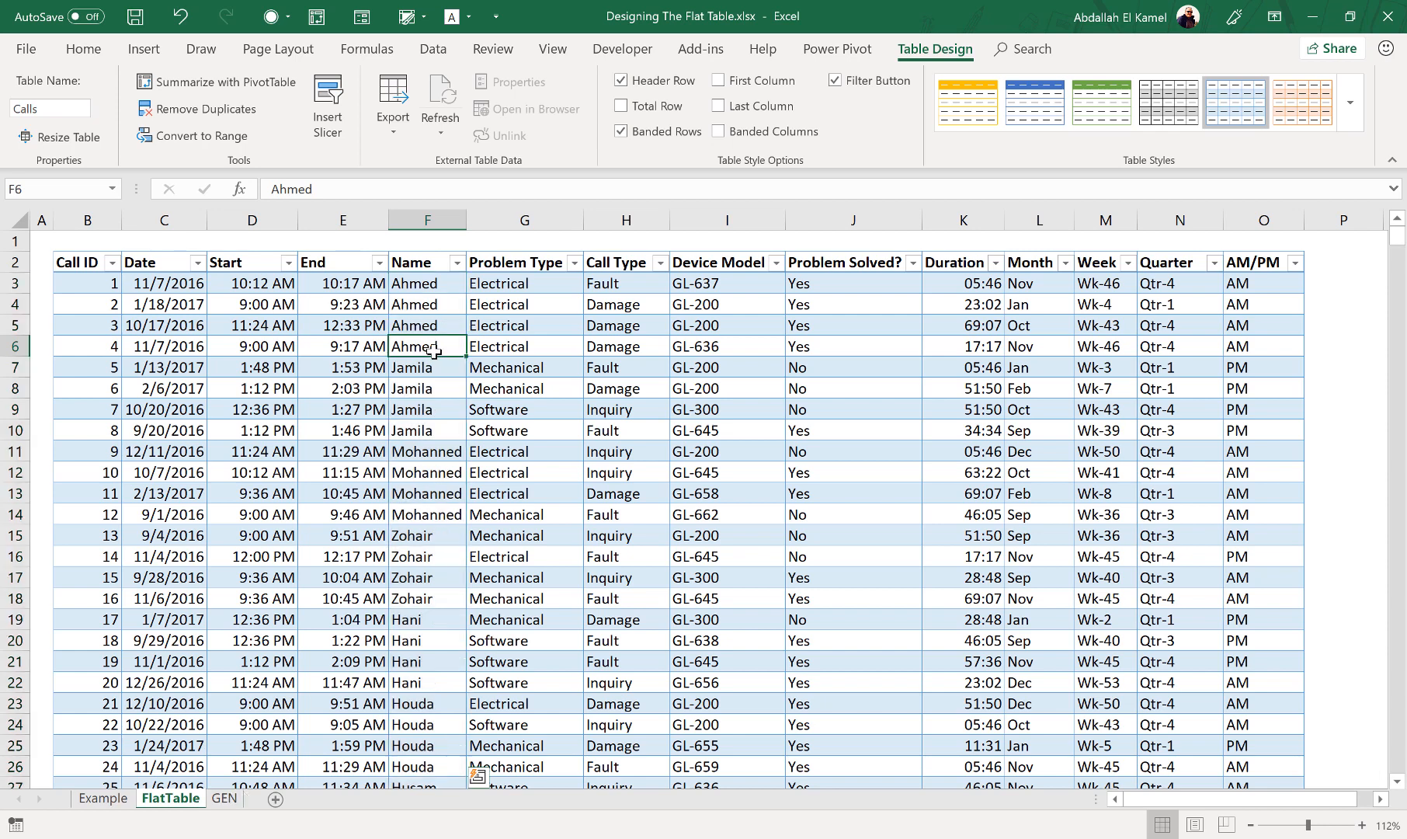
pyautogui.click(445, 319)
pyautogui.click(444, 305)
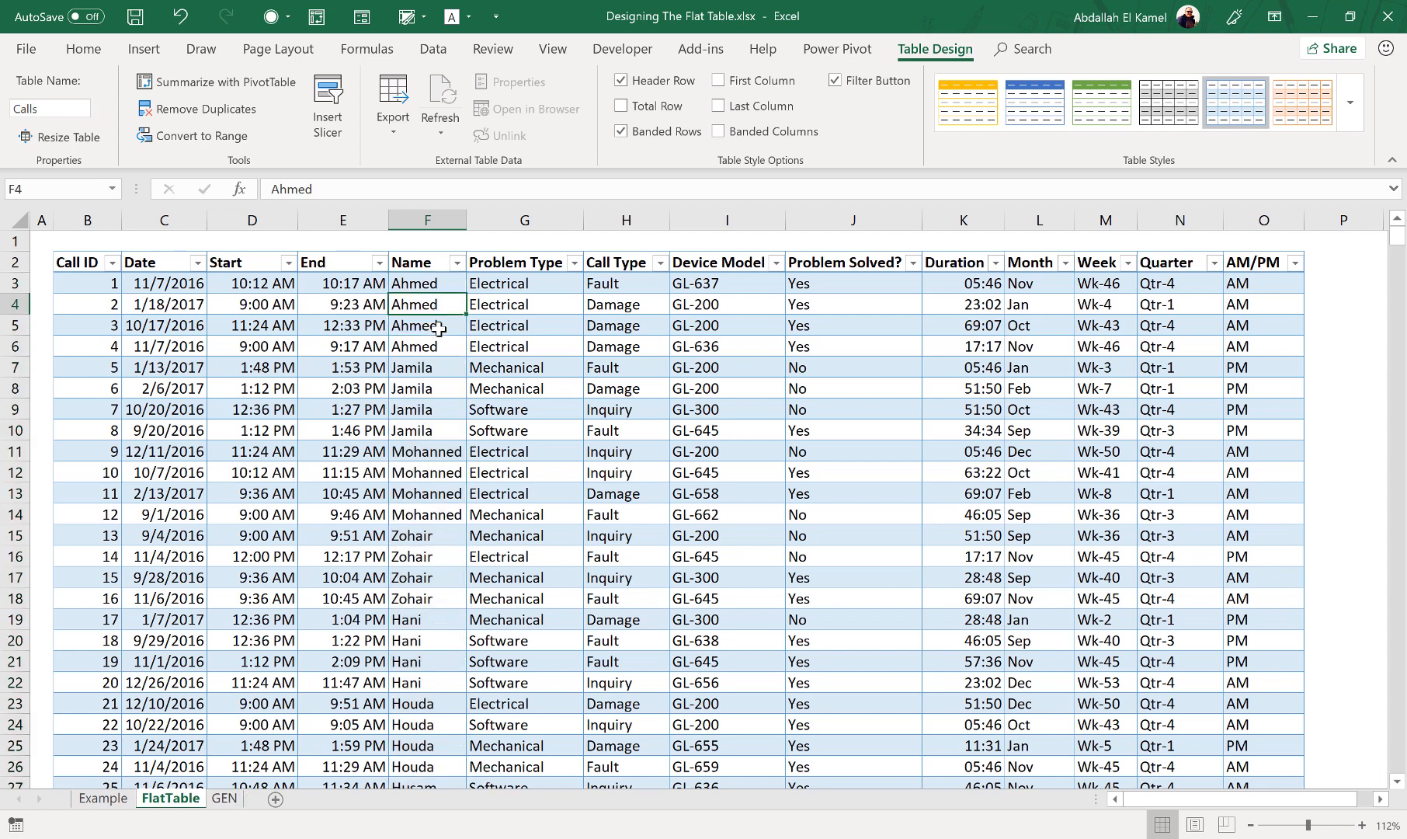
pyautogui.click(441, 327)
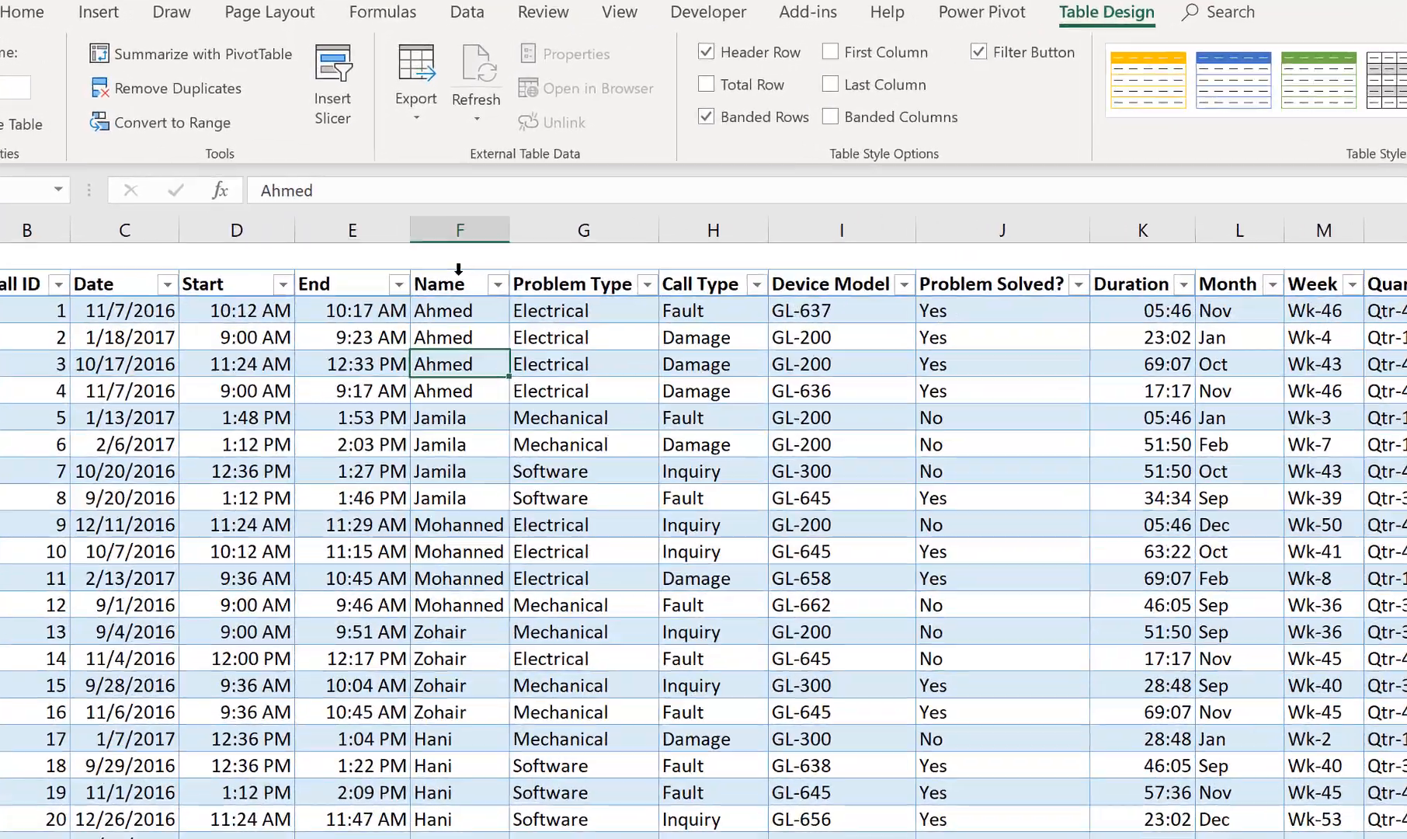
pyautogui.click(458, 269)
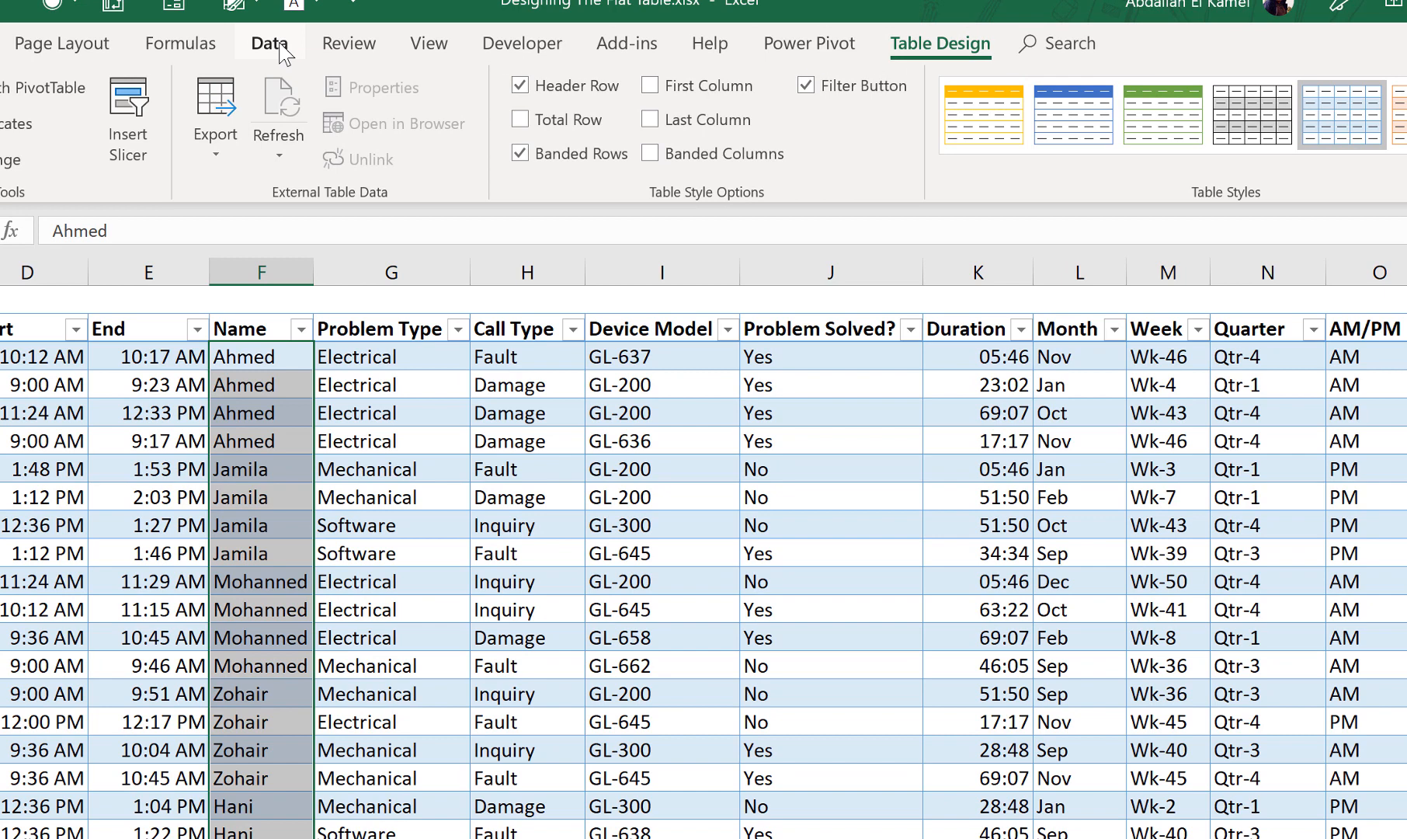
pyautogui.click(440, 50)
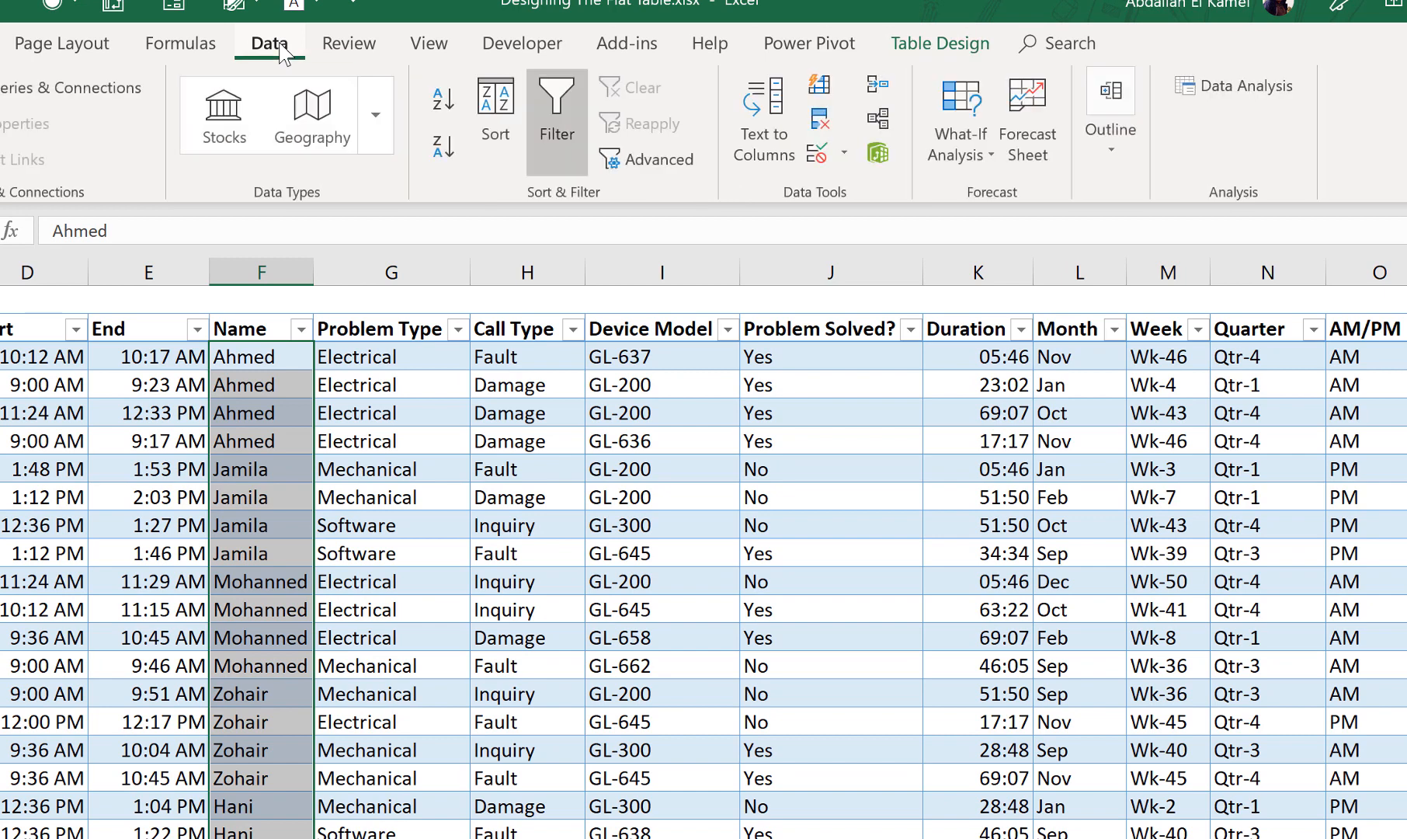
pyautogui.click(815, 155)
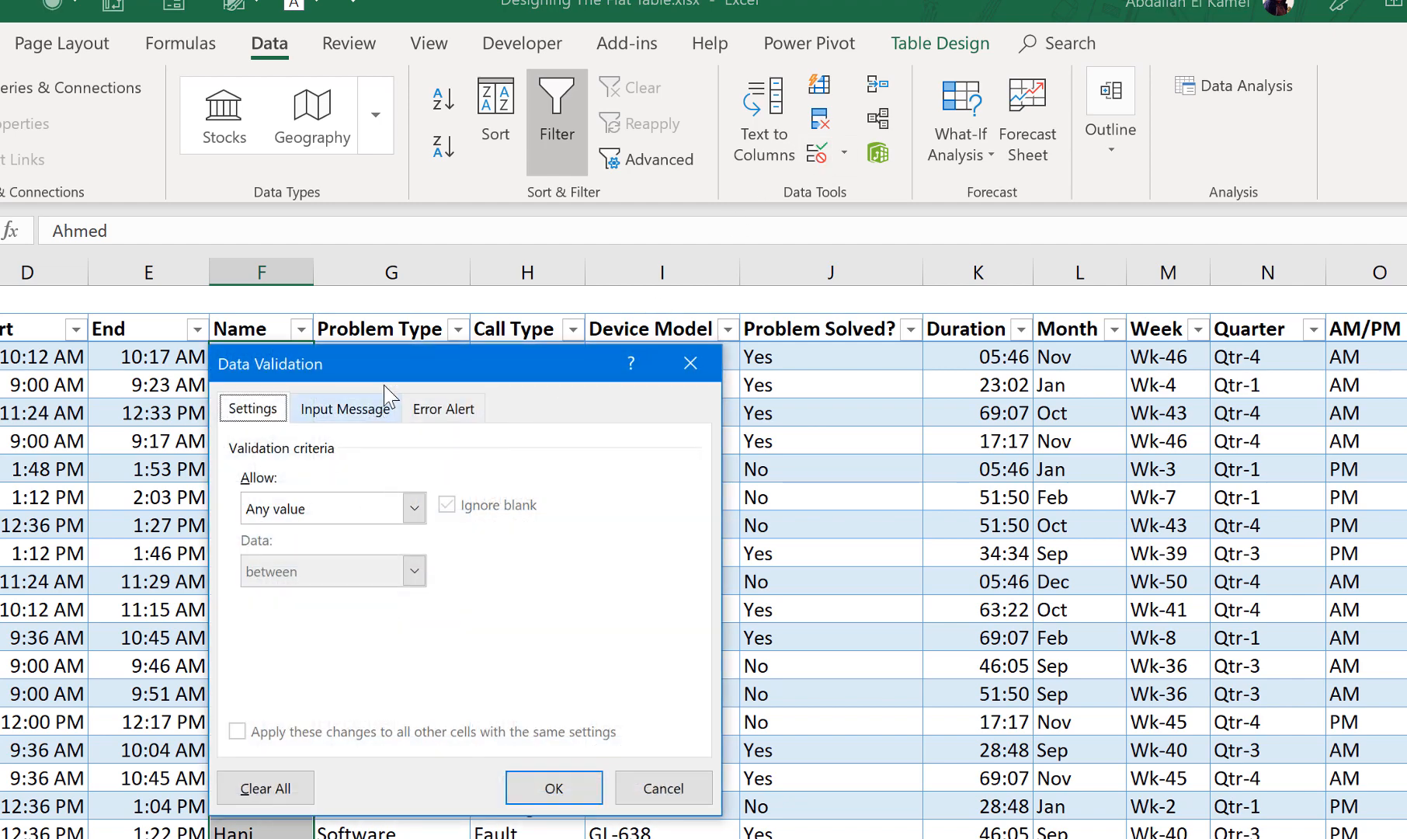
pyautogui.moveTo(477, 371); pyautogui.dragTo(652, 369)
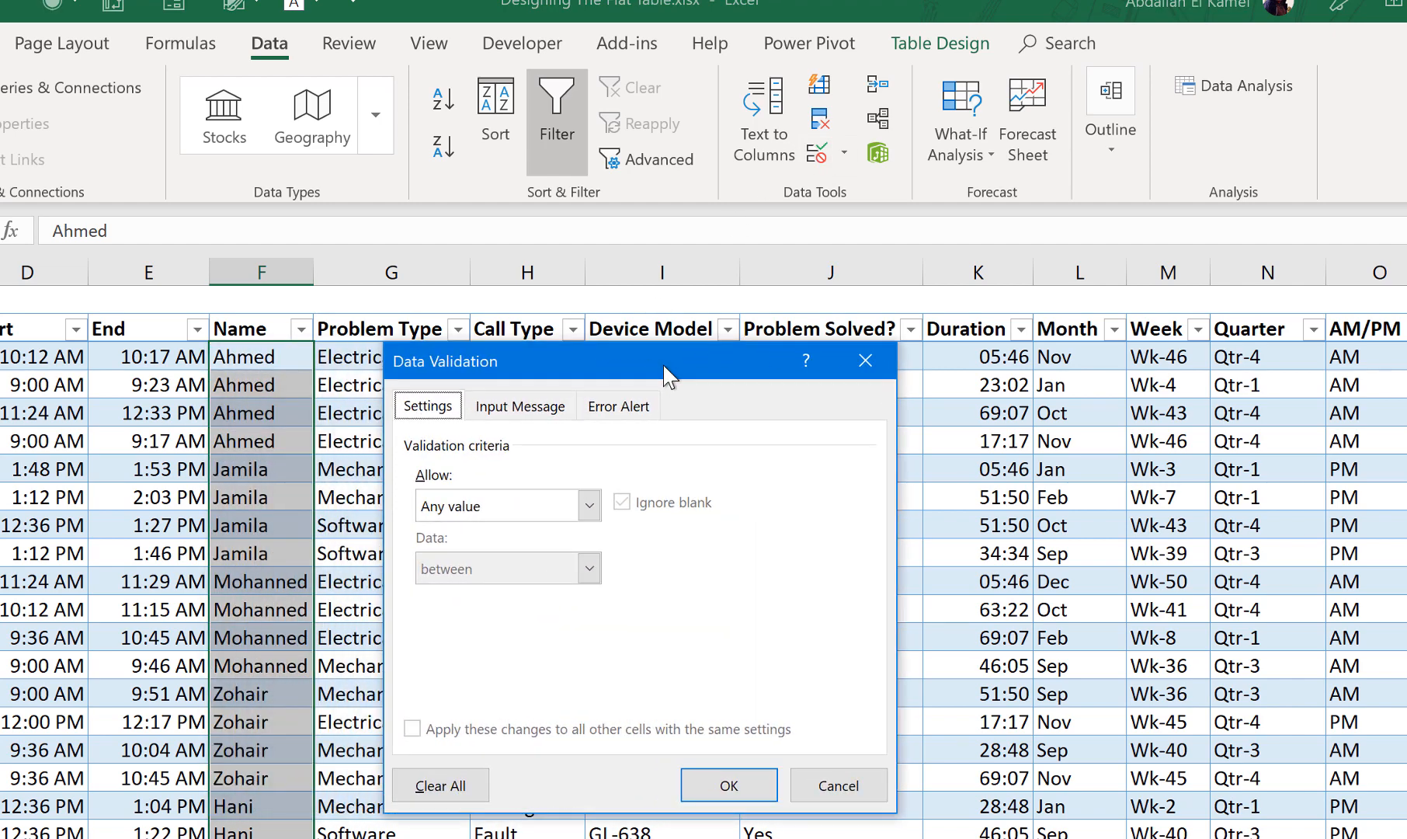
pyautogui.click(522, 504)
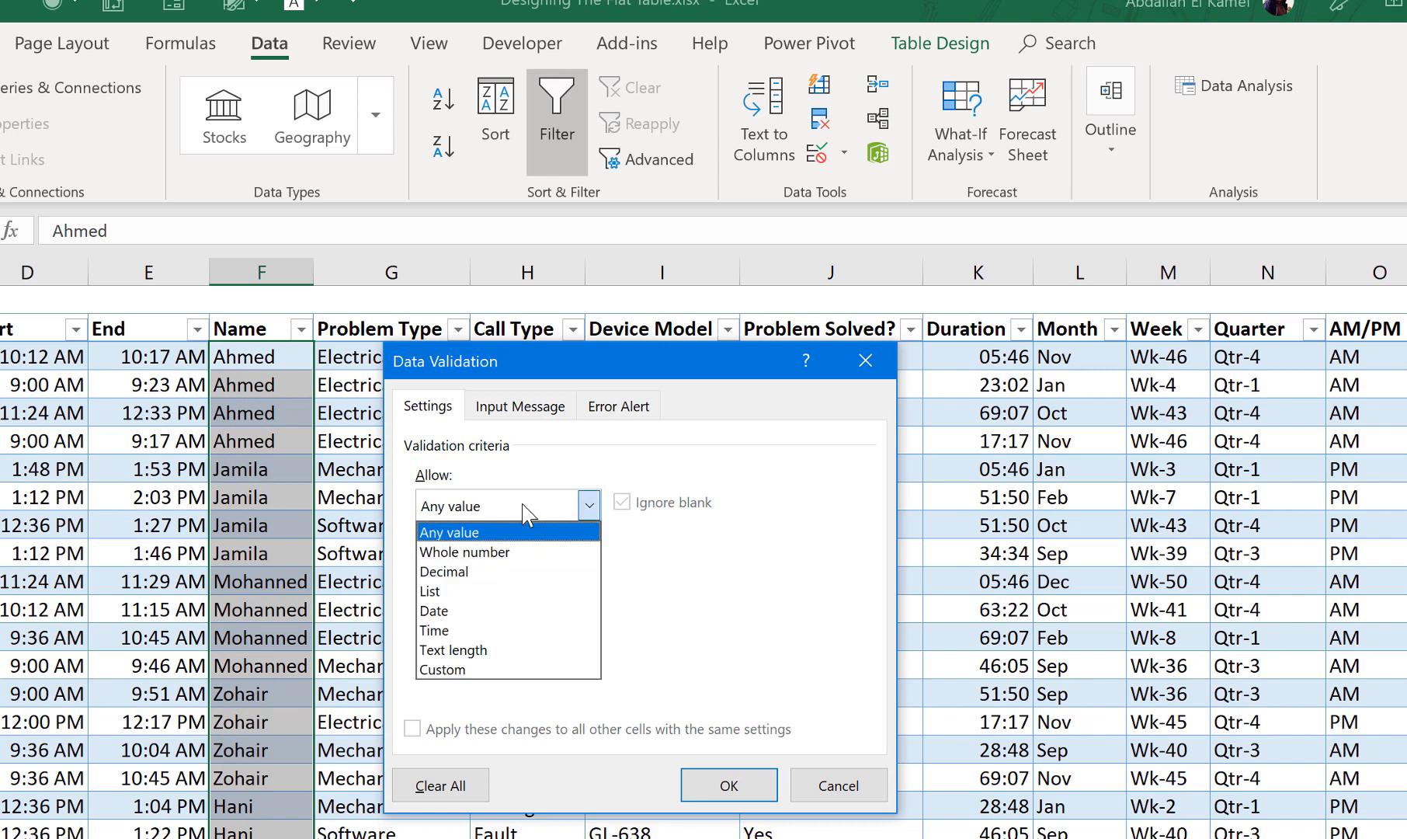
pyautogui.click(500, 592)
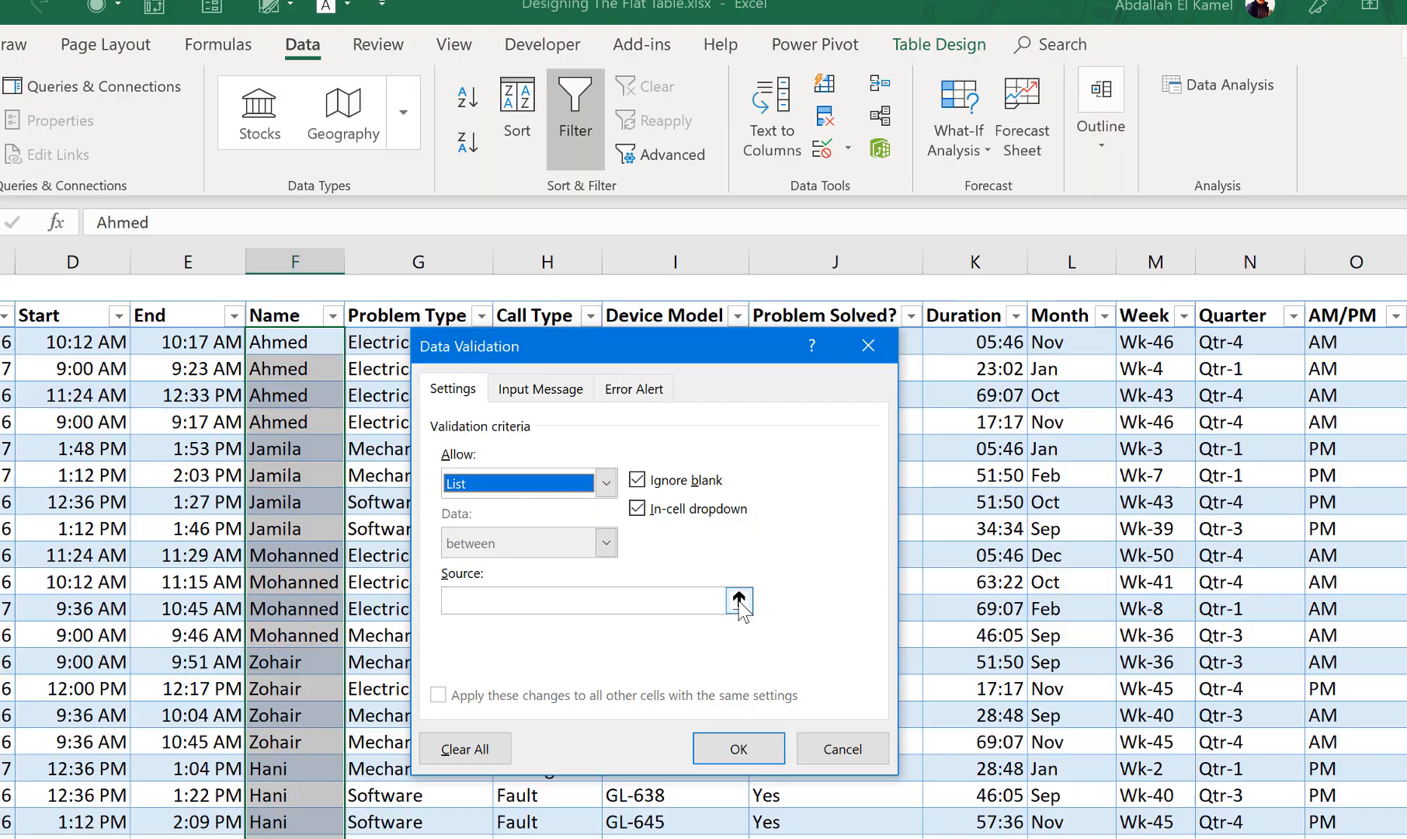
pyautogui.click(729, 629)
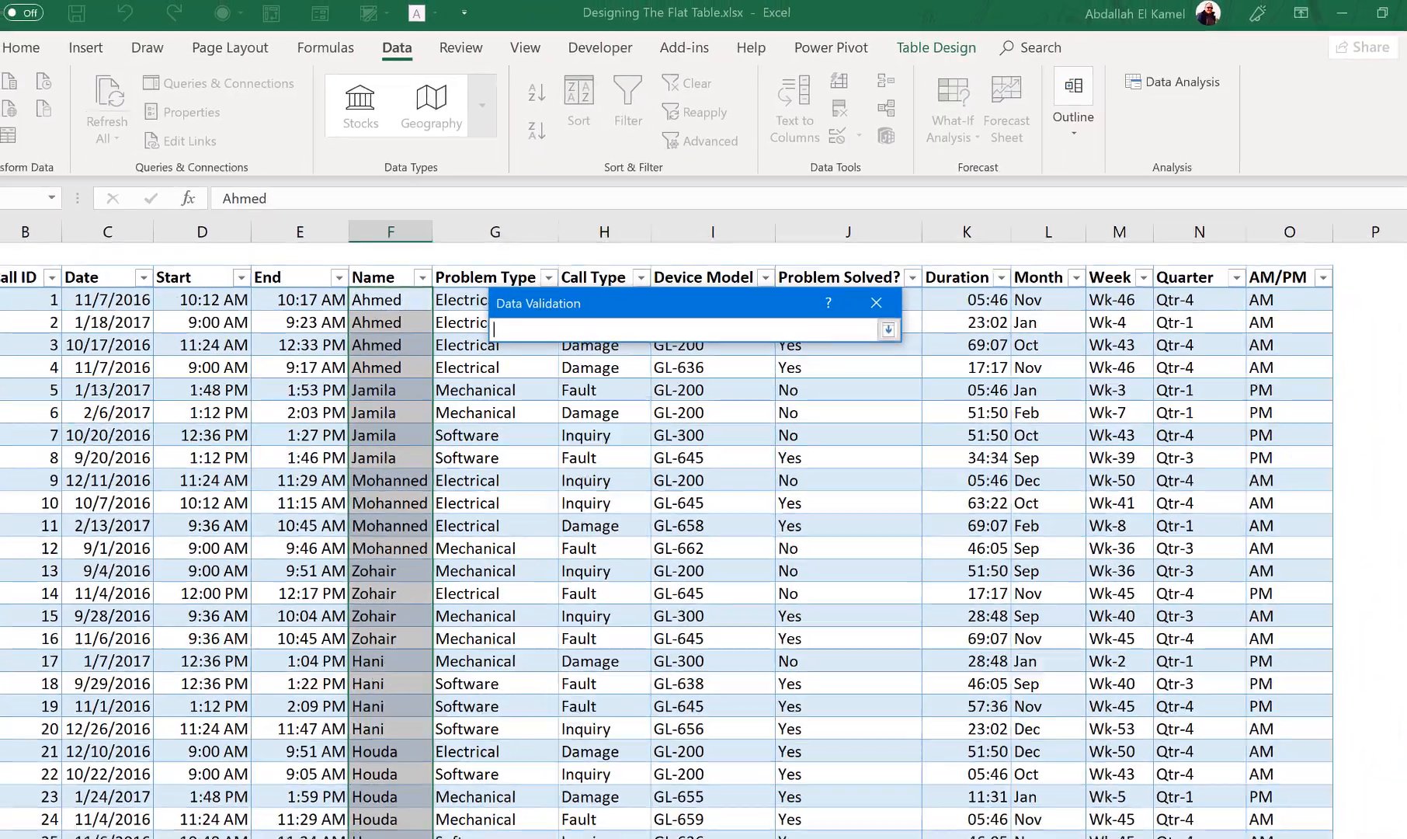
pyautogui.click(204, 819)
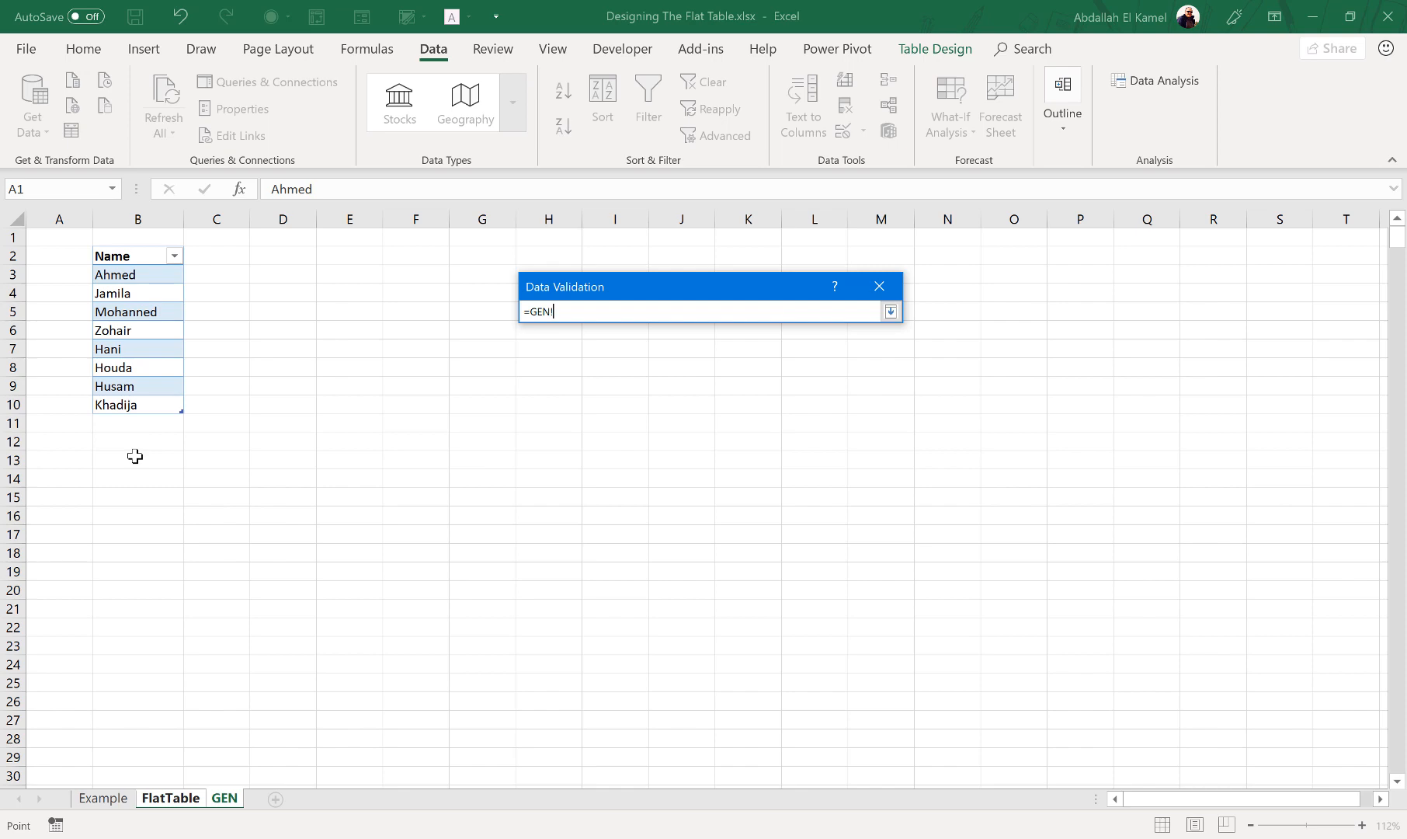
pyautogui.press('Return')
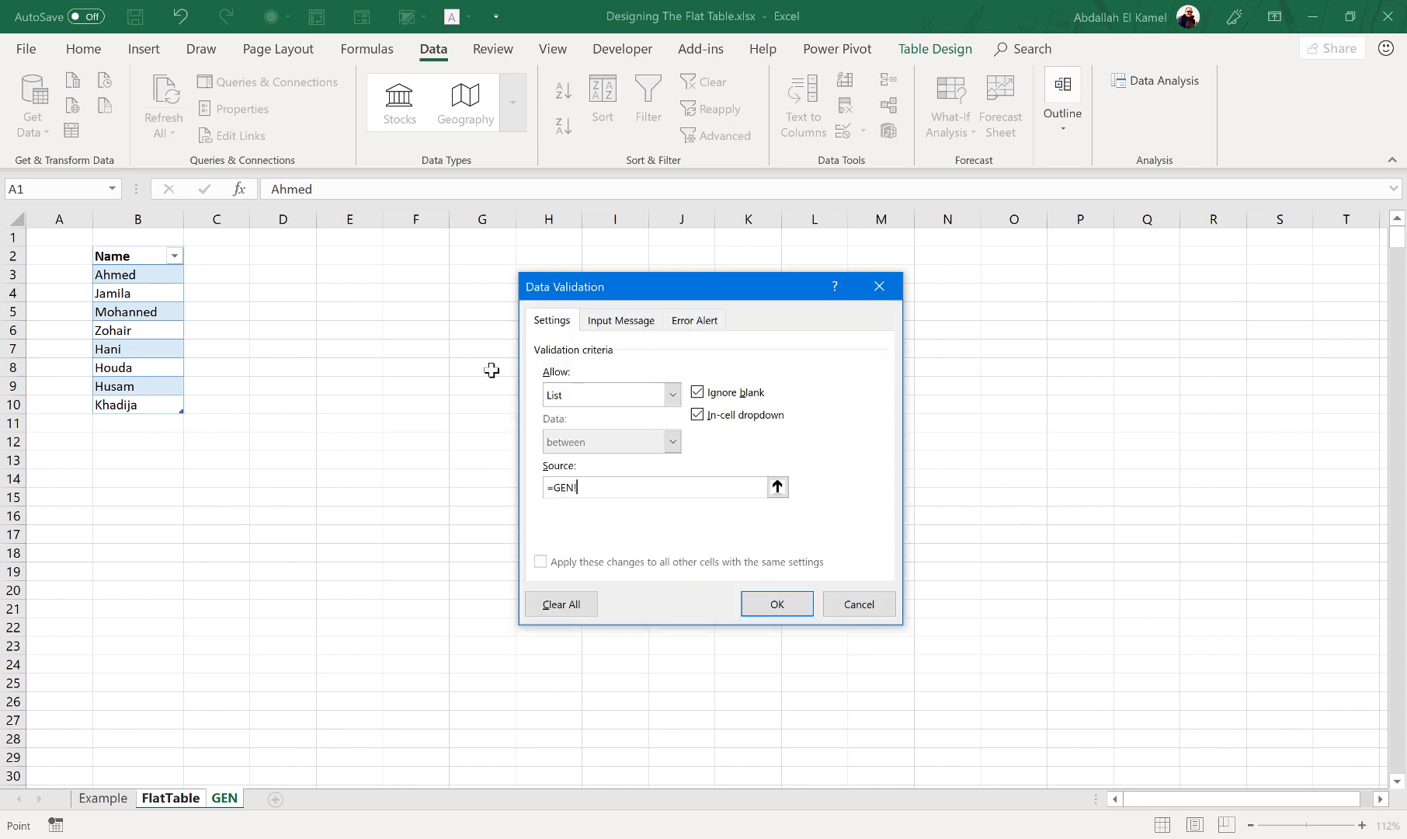
pyautogui.click(856, 604)
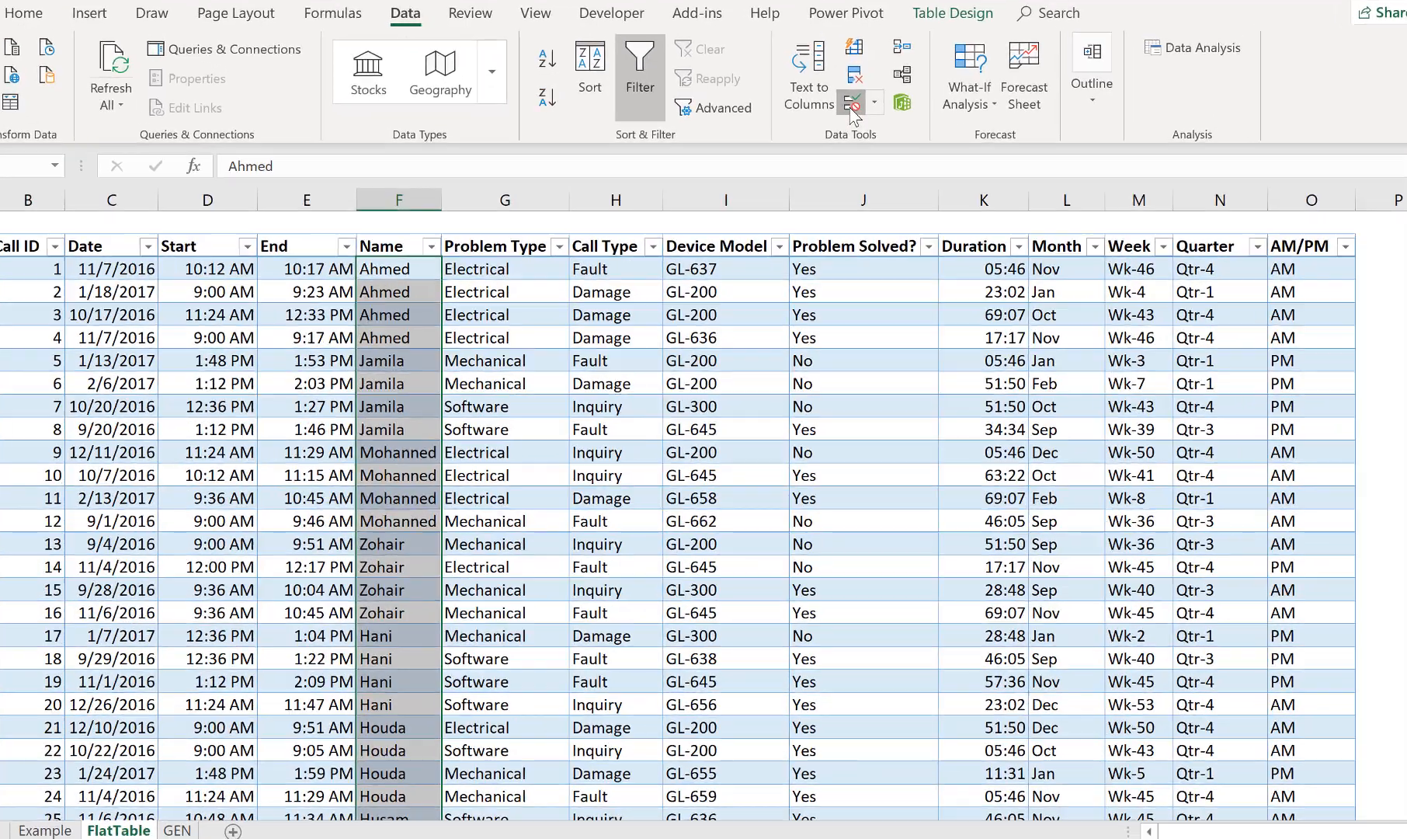
# Apply List data validation to the selected Name column entries, using =Indirect("Names[Name]") as the source
pyautogui.click(852, 107)
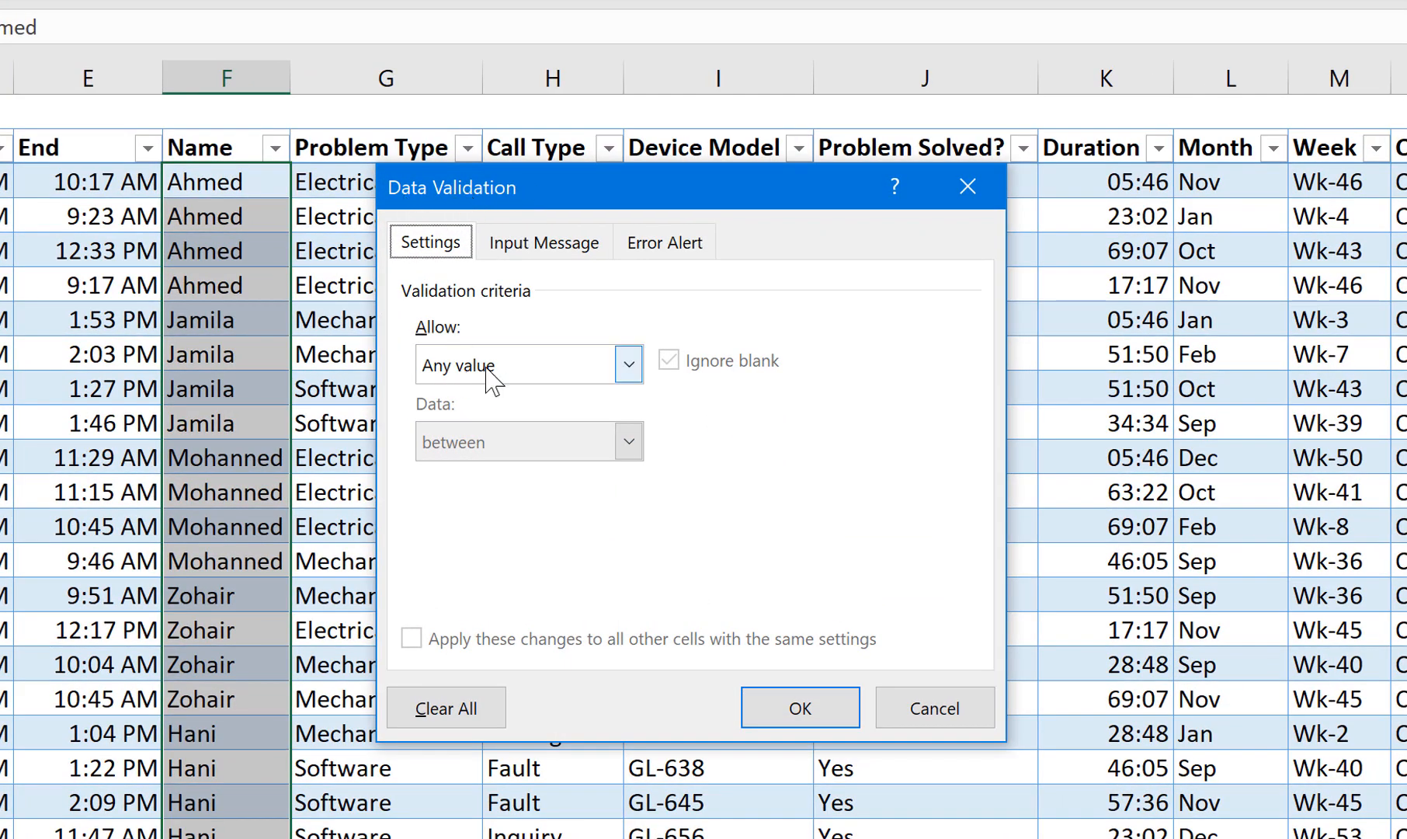
pyautogui.click(519, 362)
pyautogui.click(491, 469)
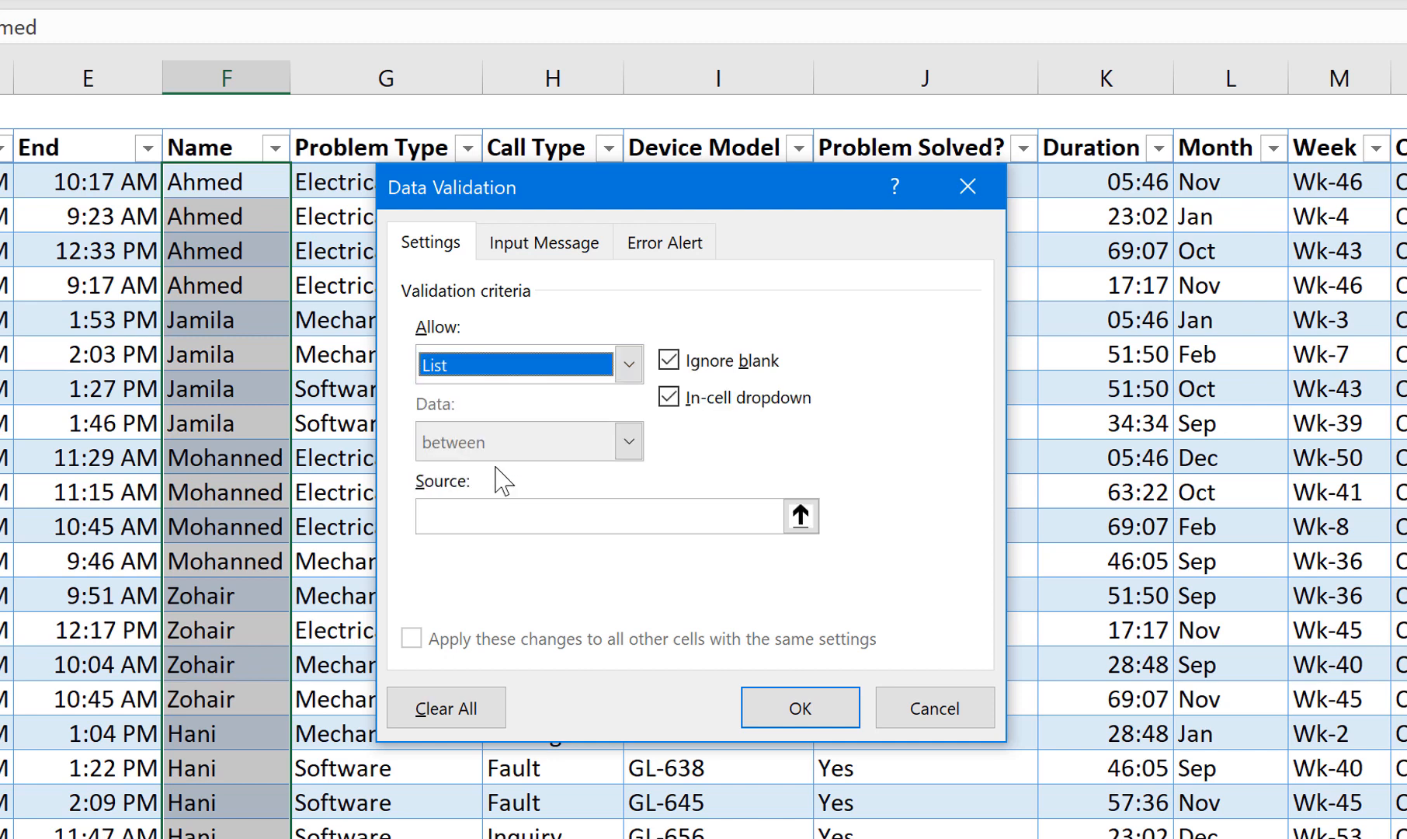
pyautogui.click(471, 510)
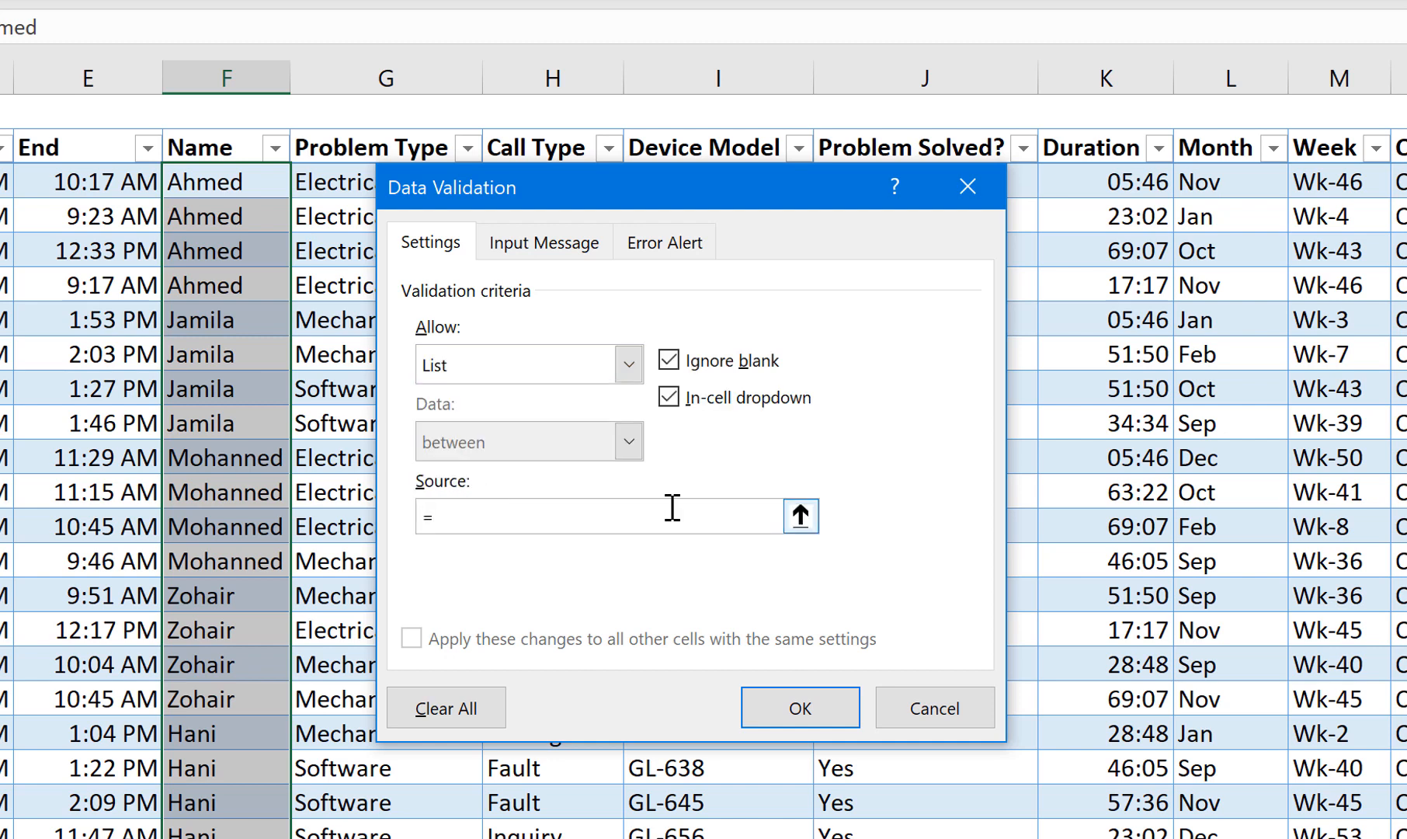
pyautogui.write('=Indirect(')
pyautogui.write('"Name')
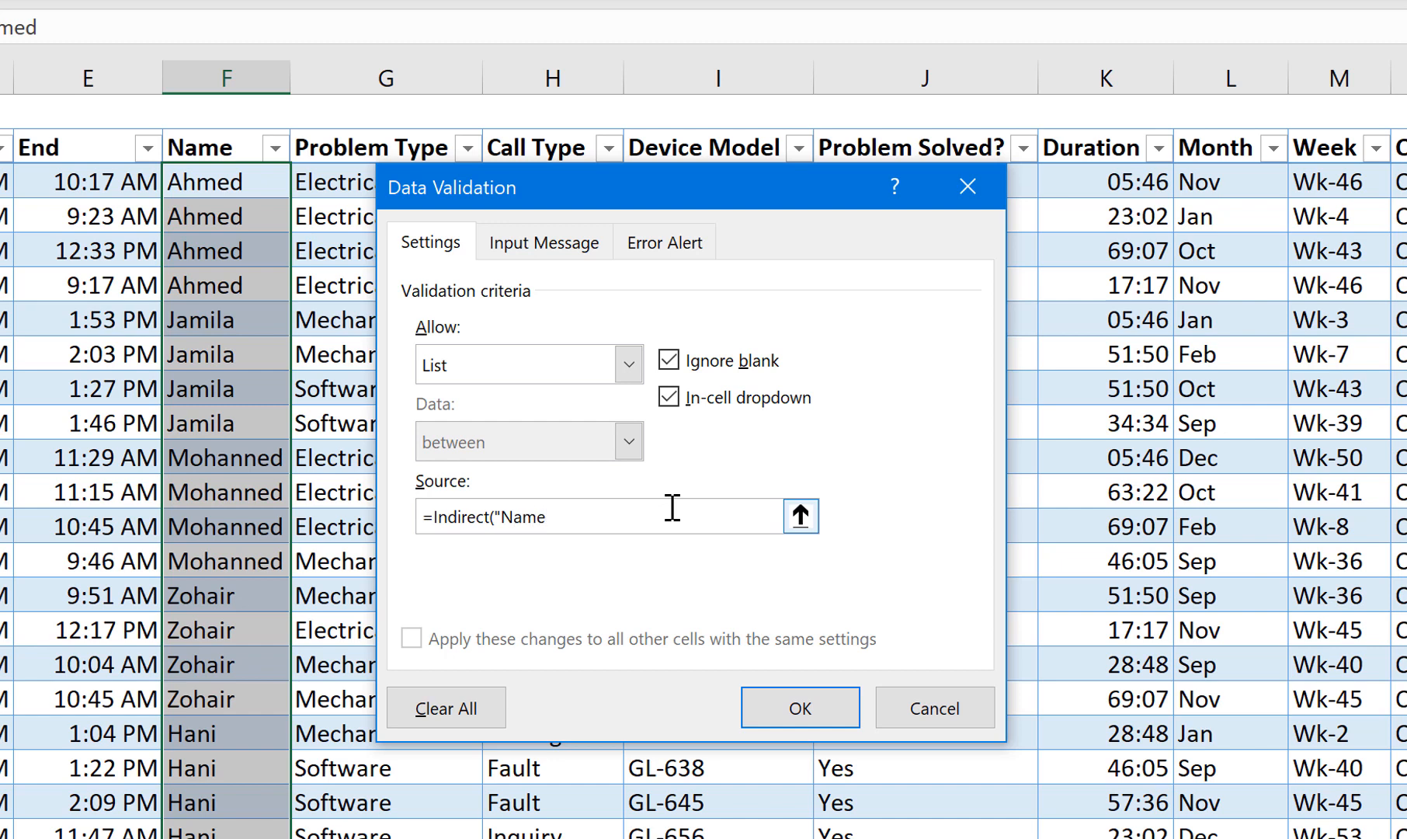
pyautogui.write('s[')
pyautogui.write('Name')
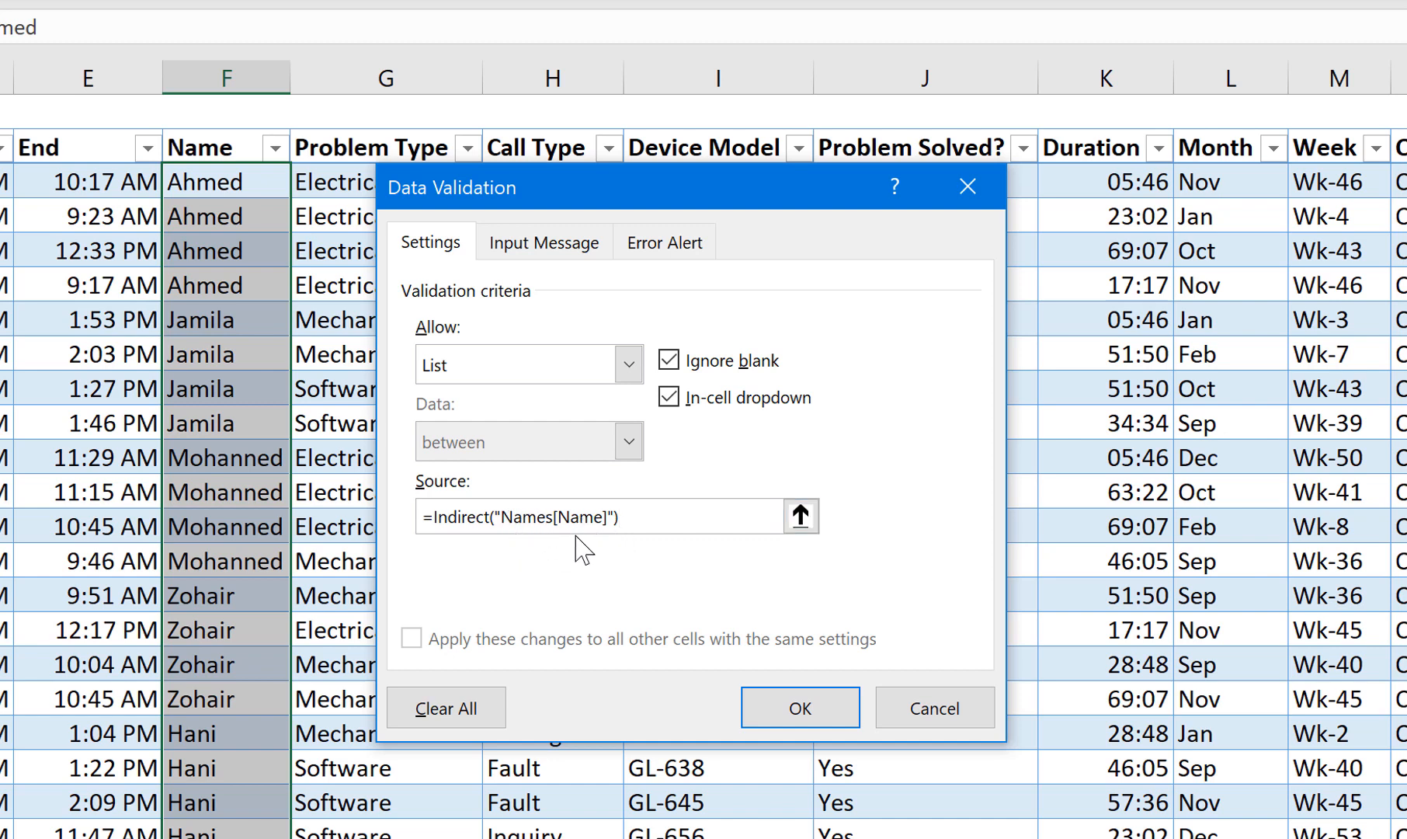
pyautogui.click(789, 695)
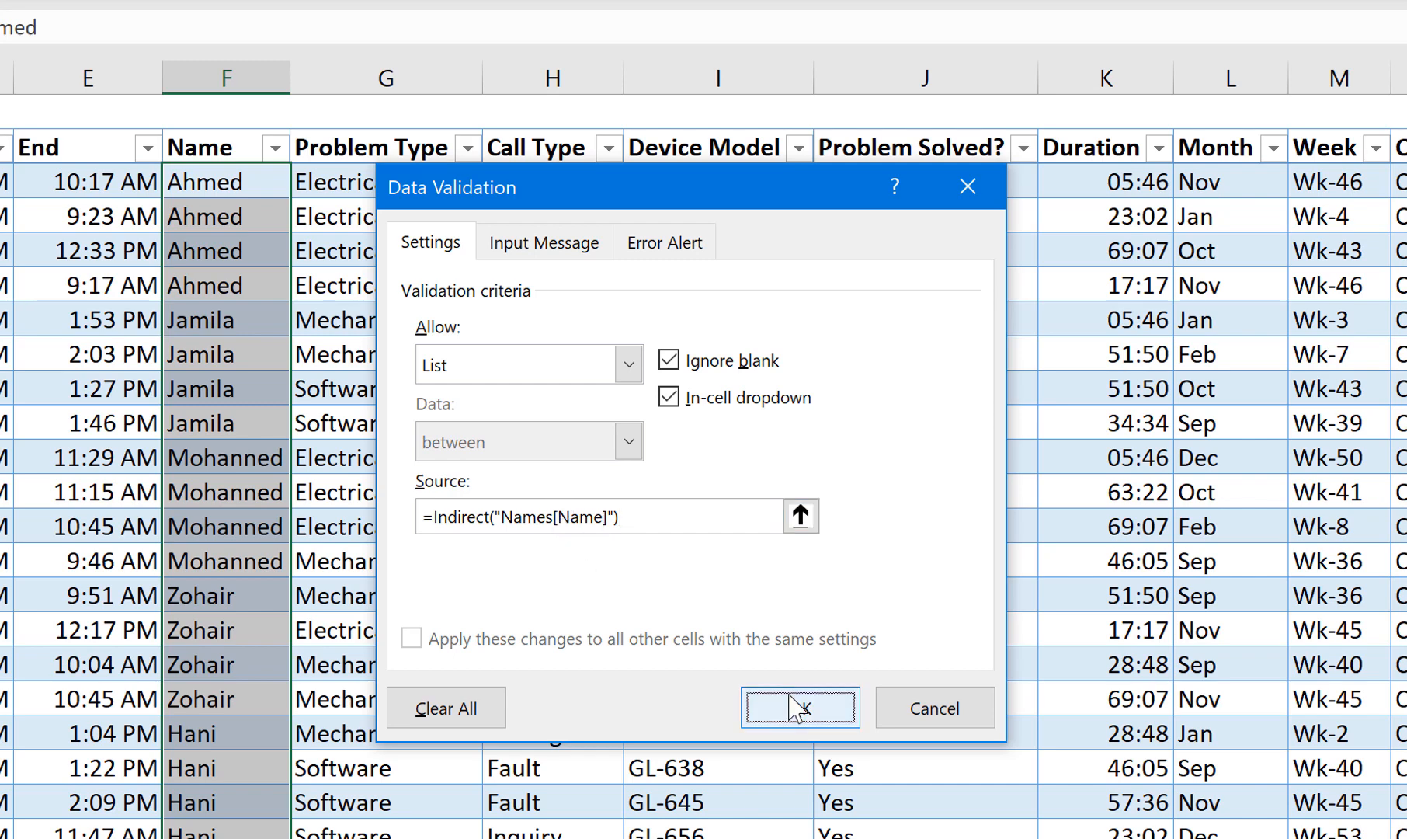
# Examine the choices offered by the validation dropdown in Name cell F6 without changing the entry
pyautogui.click(237, 286)
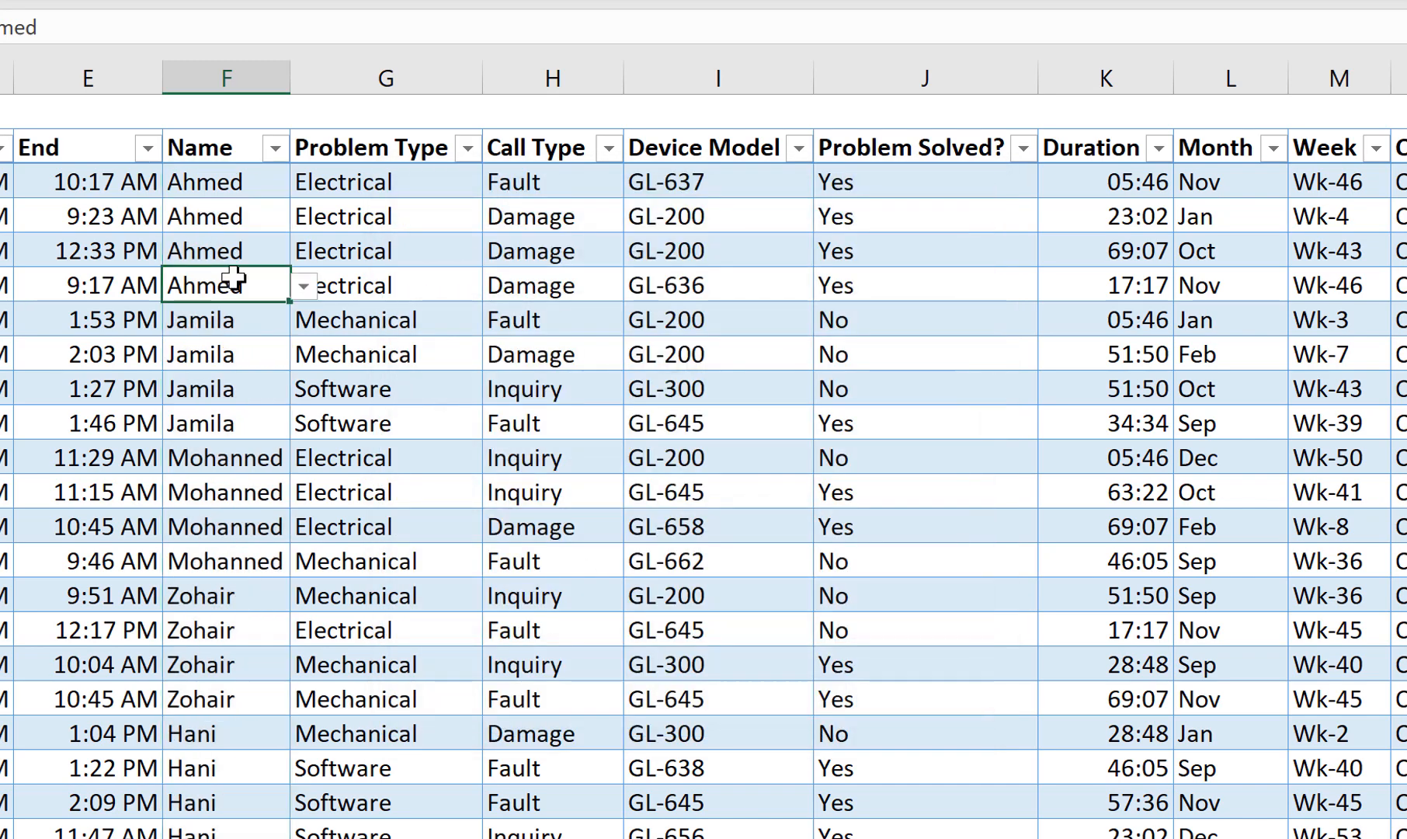
pyautogui.click(304, 287)
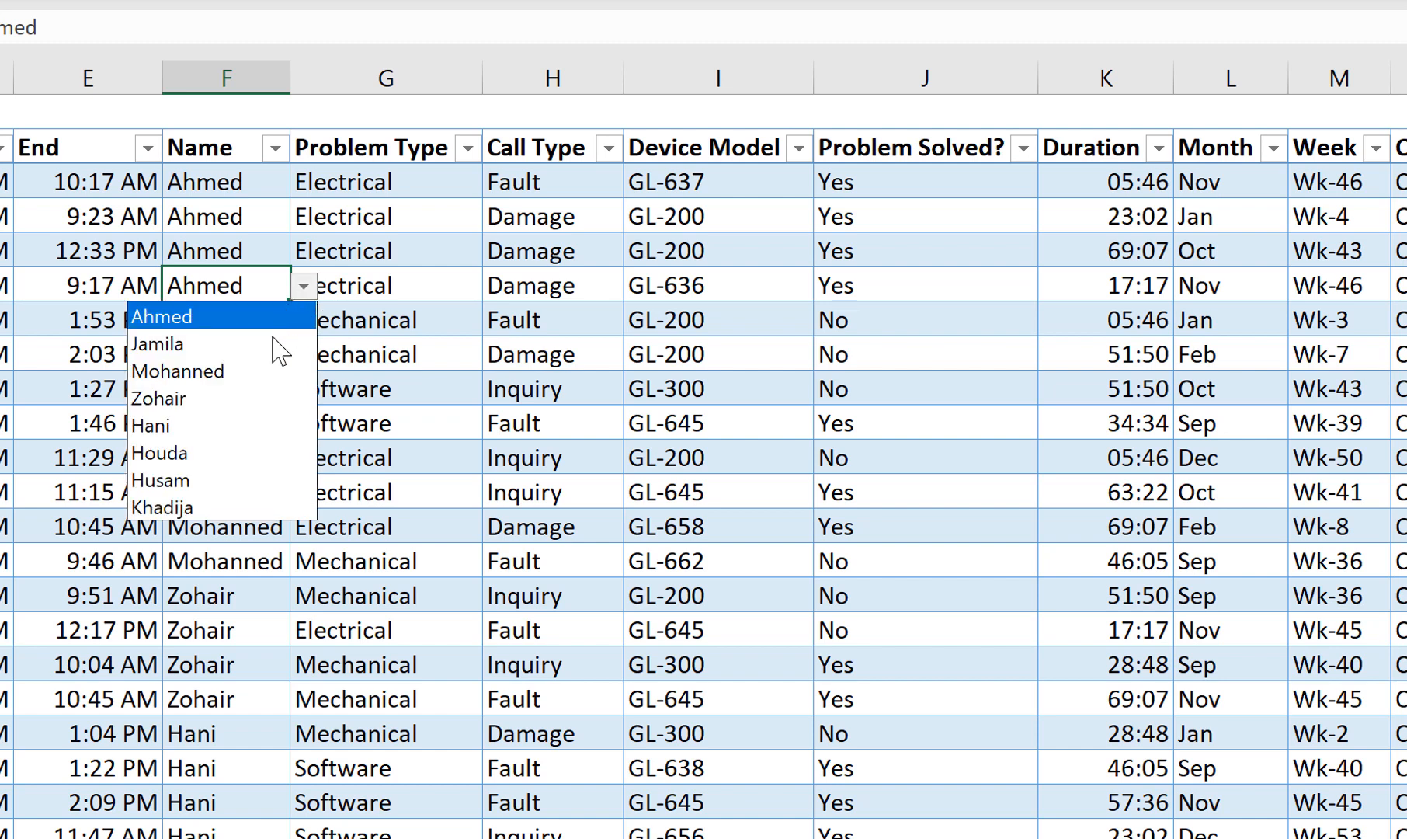
pyautogui.click(305, 287)
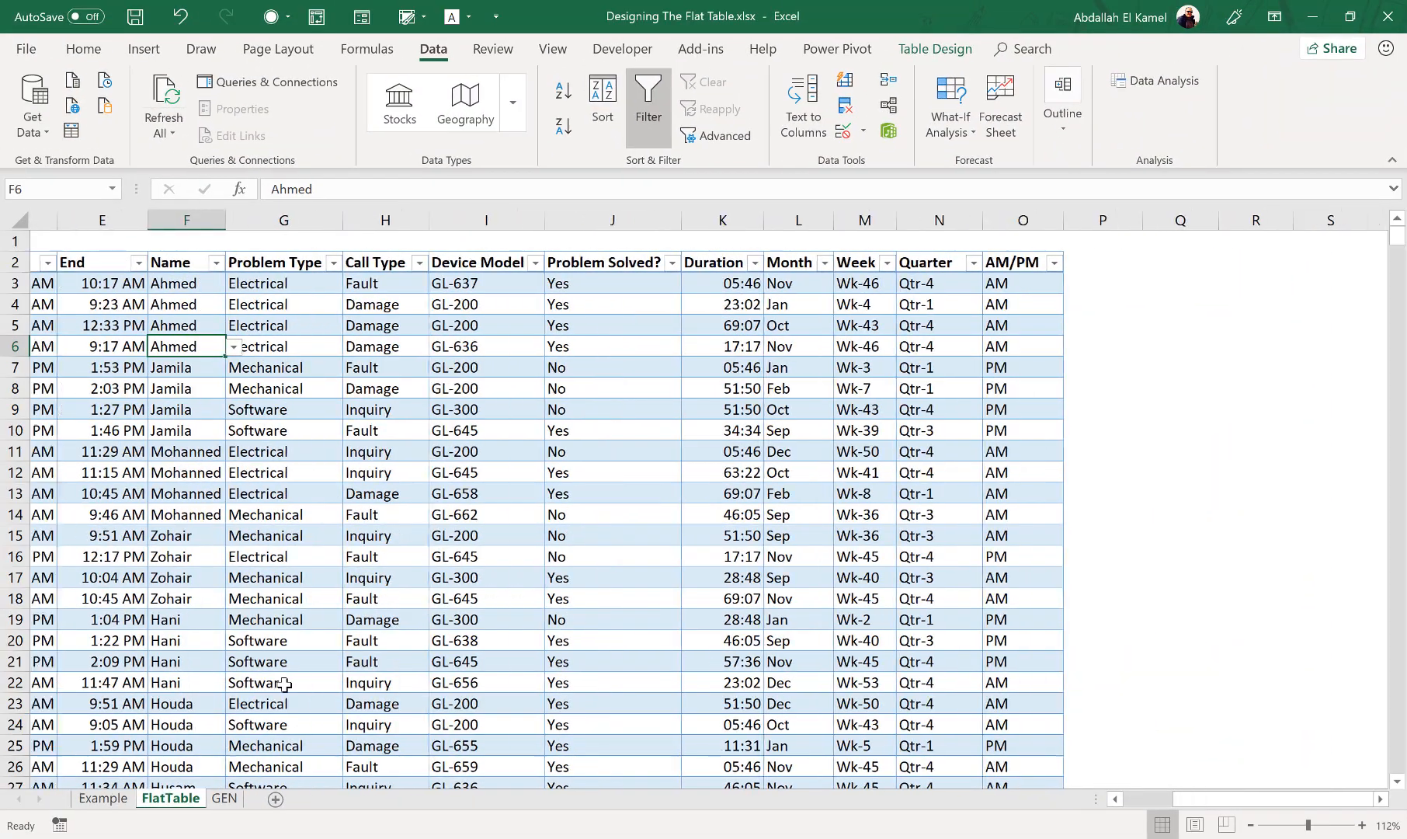
# Add a new person's name to the Names table on the GEN worksheet in cell B11, directly below the last entry
pyautogui.click(225, 797)
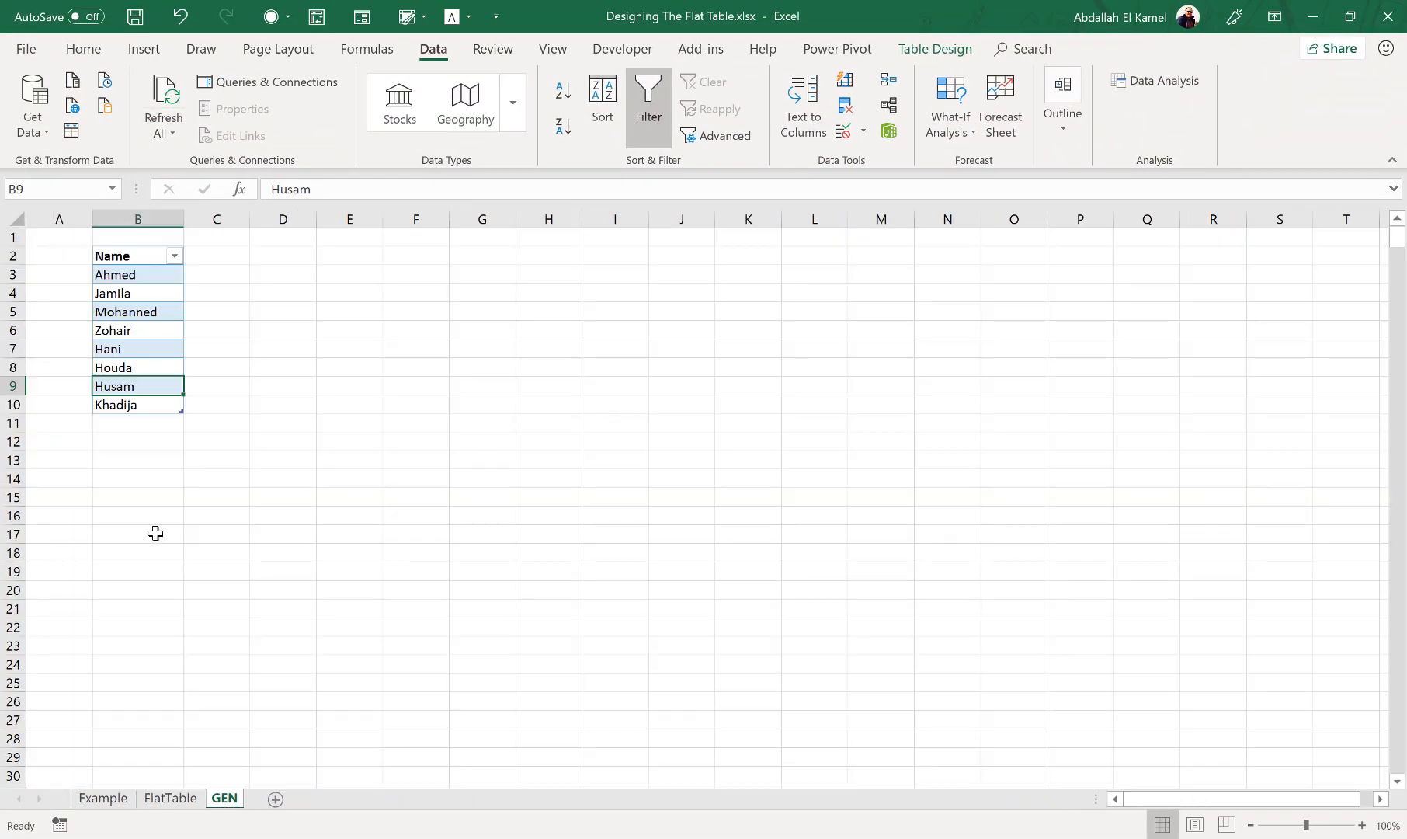
pyautogui.click(155, 436)
pyautogui.click(161, 422)
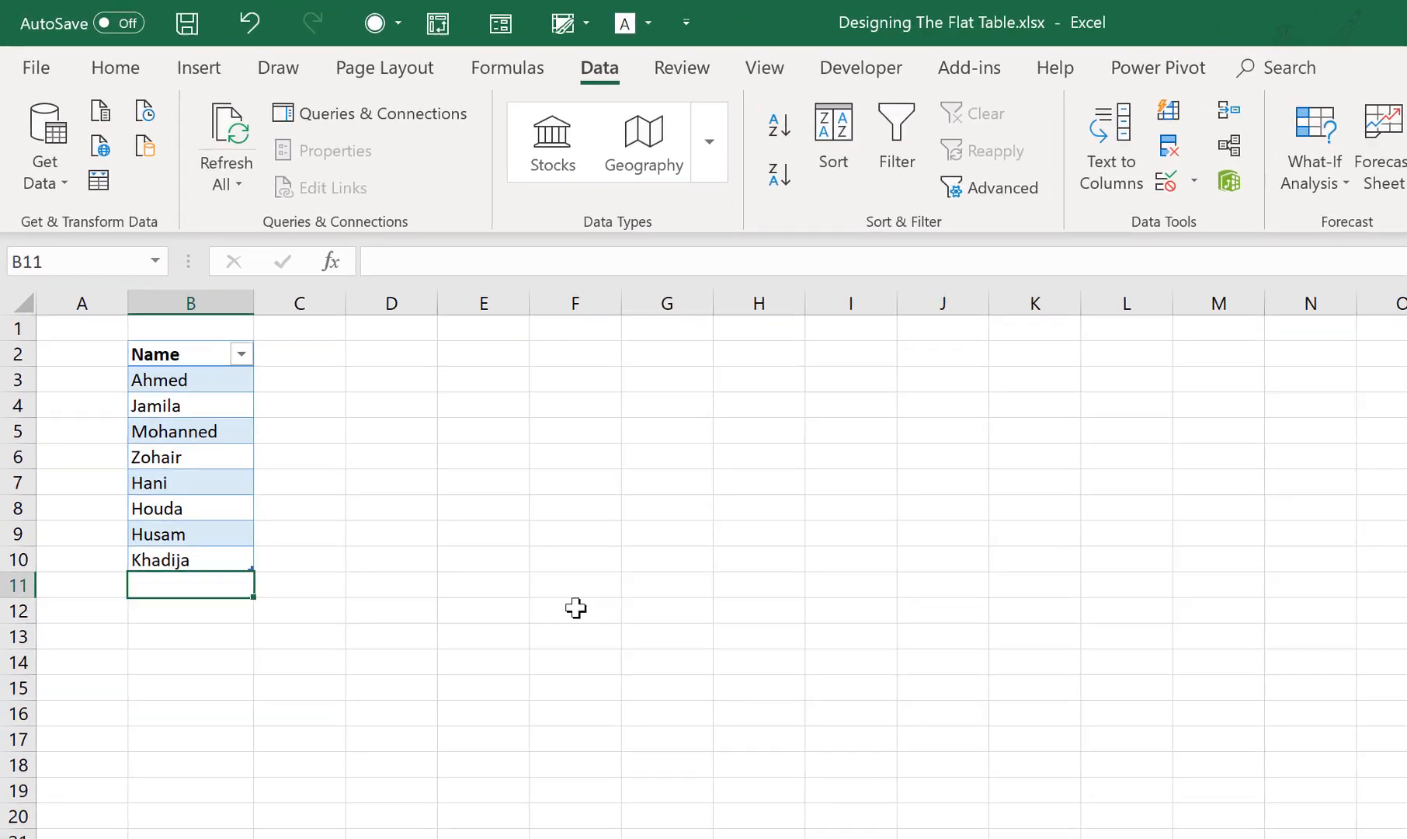
pyautogui.write('Adel')
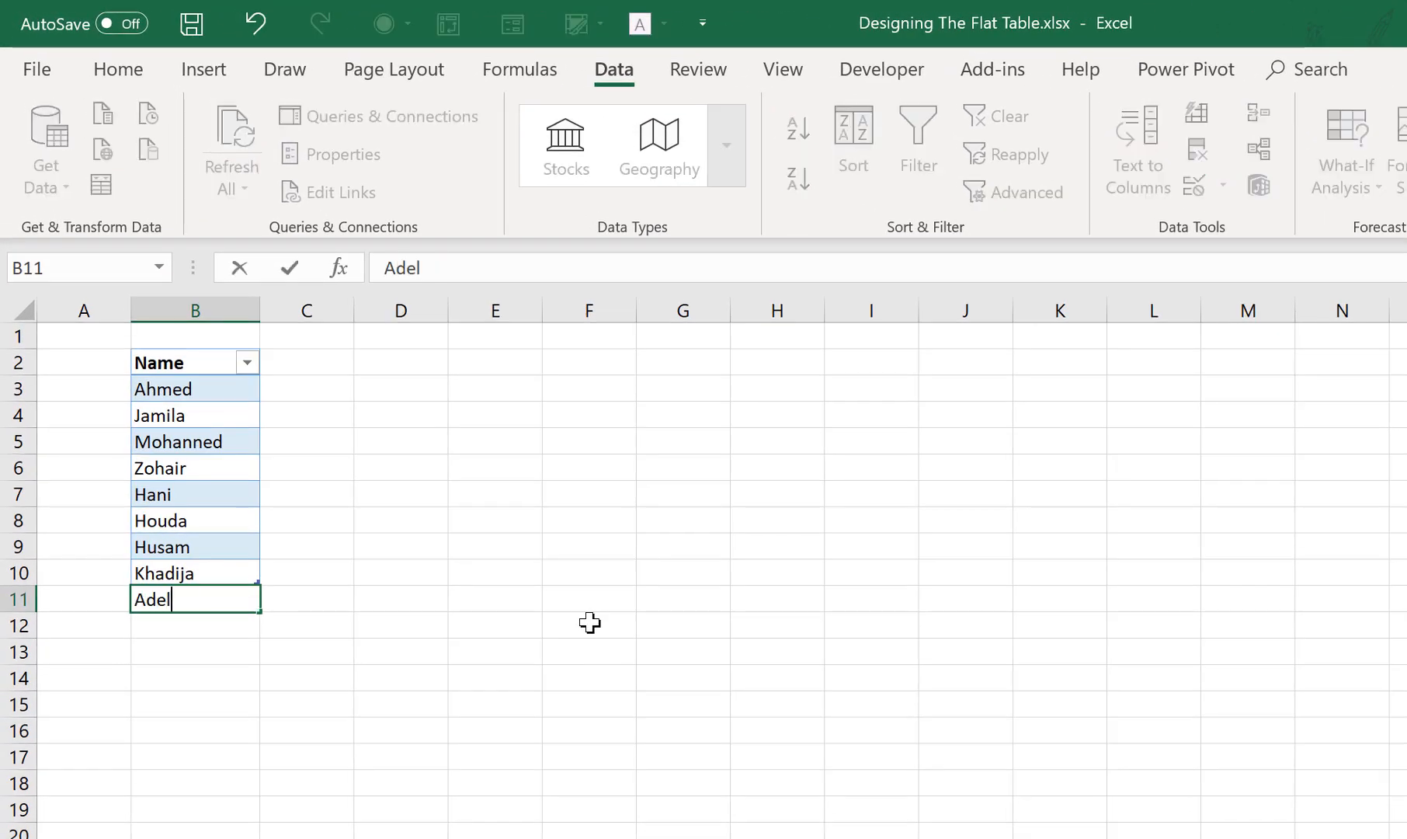
pyautogui.press('Return')
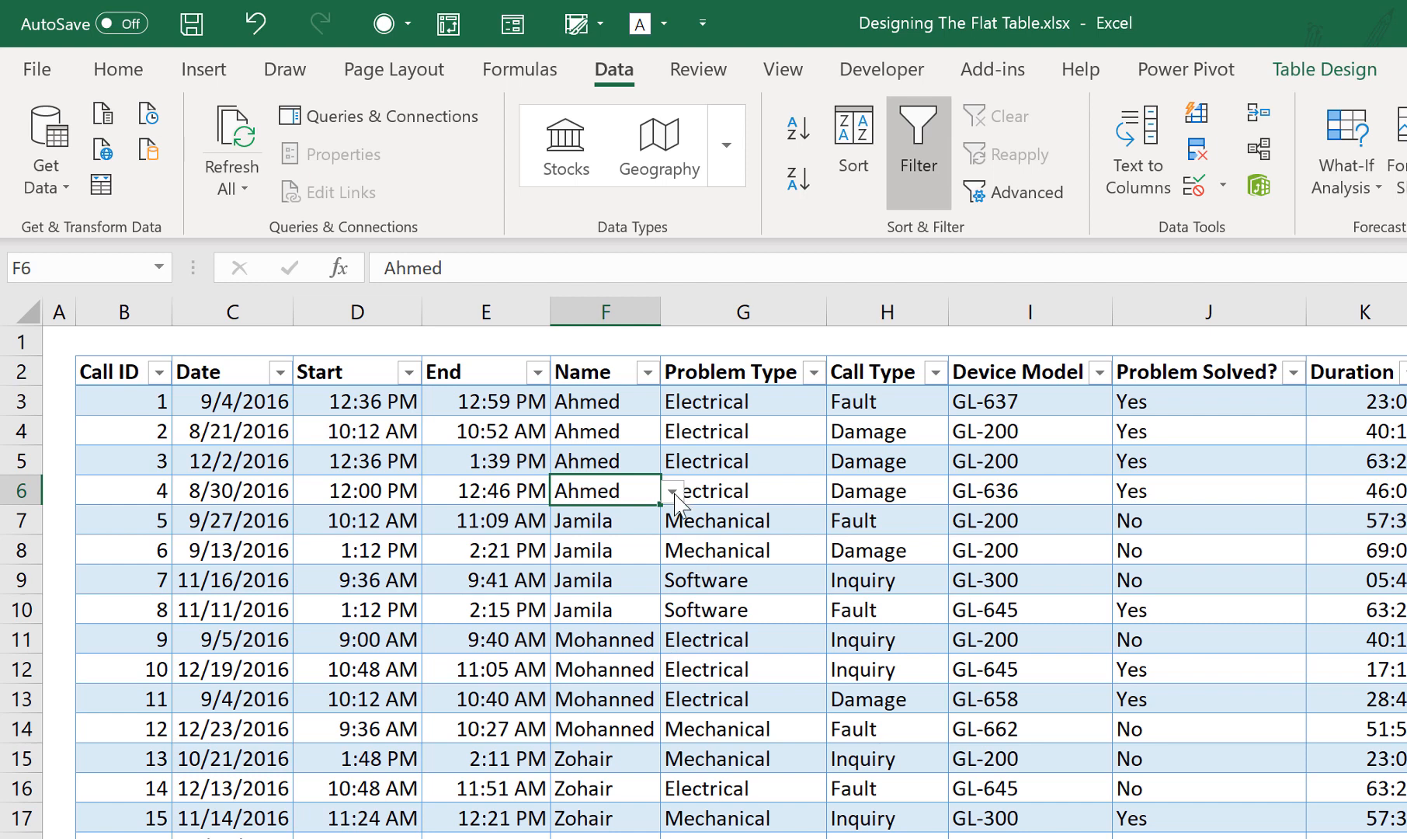
# Check the validation dropdown in FlatTable cell F6 for the newly added name, keeping the current entry
pyautogui.click(672, 491)
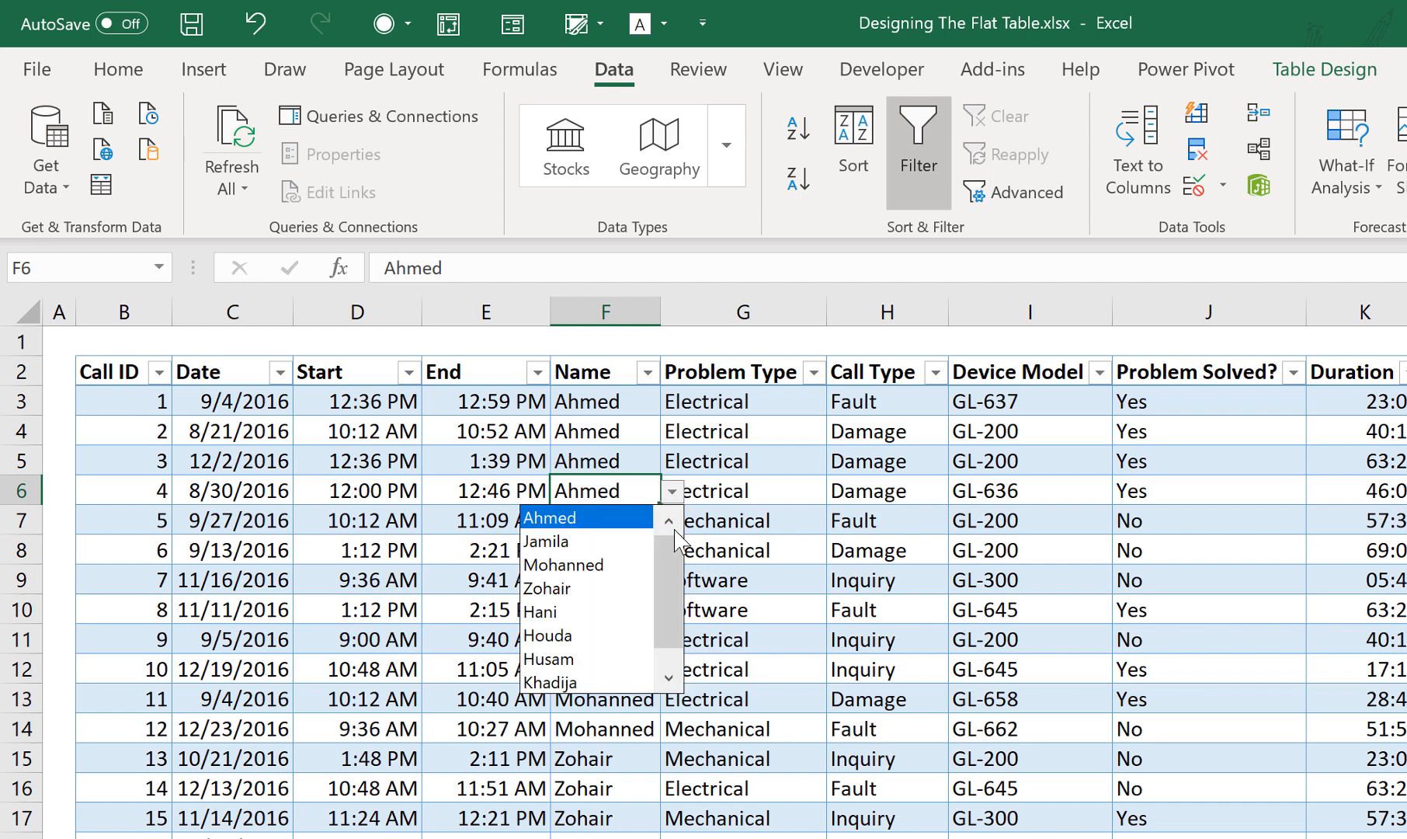
pyautogui.moveTo(669, 581); pyautogui.dragTo(656, 631)
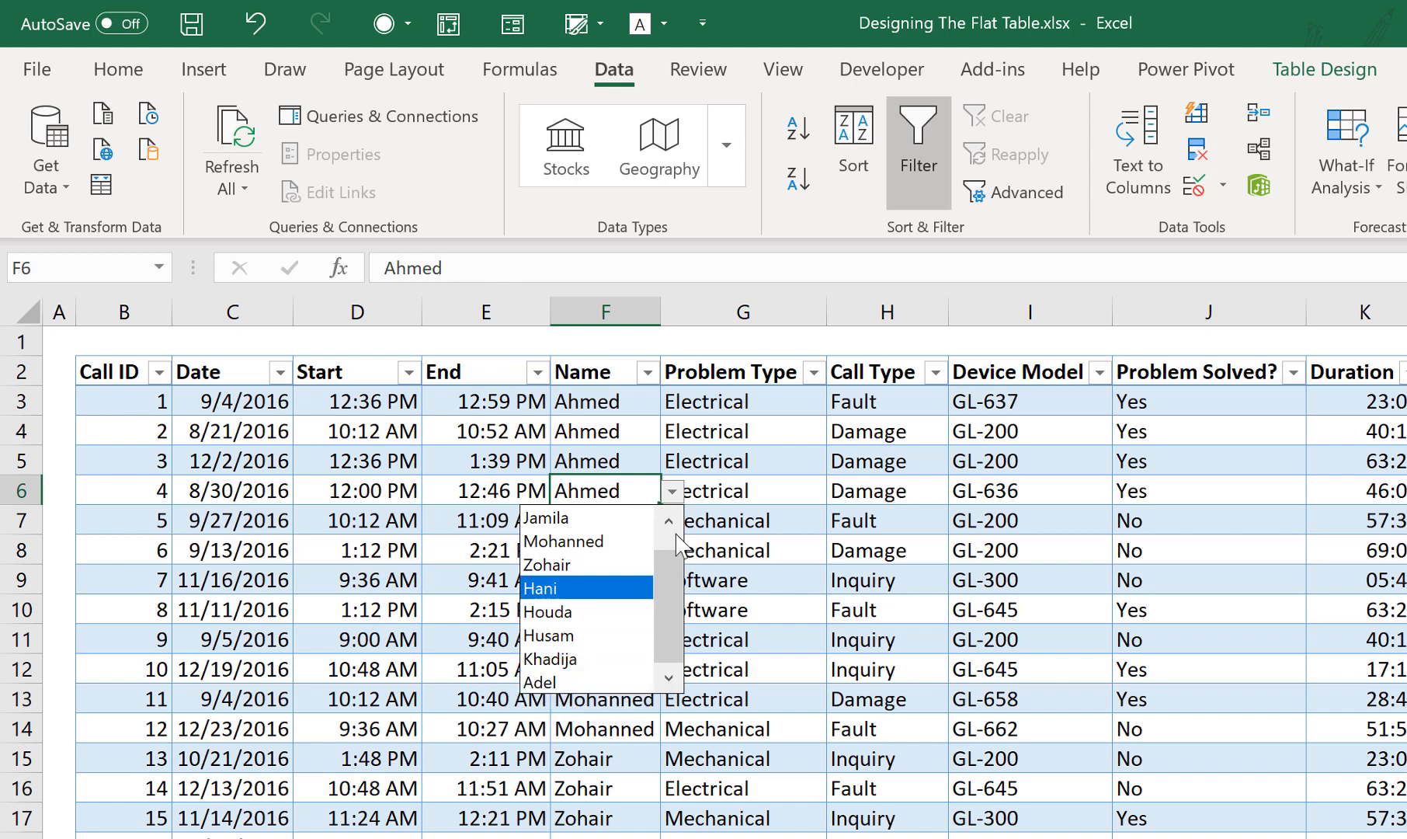
pyautogui.press('Escape')
pyautogui.press('Down')
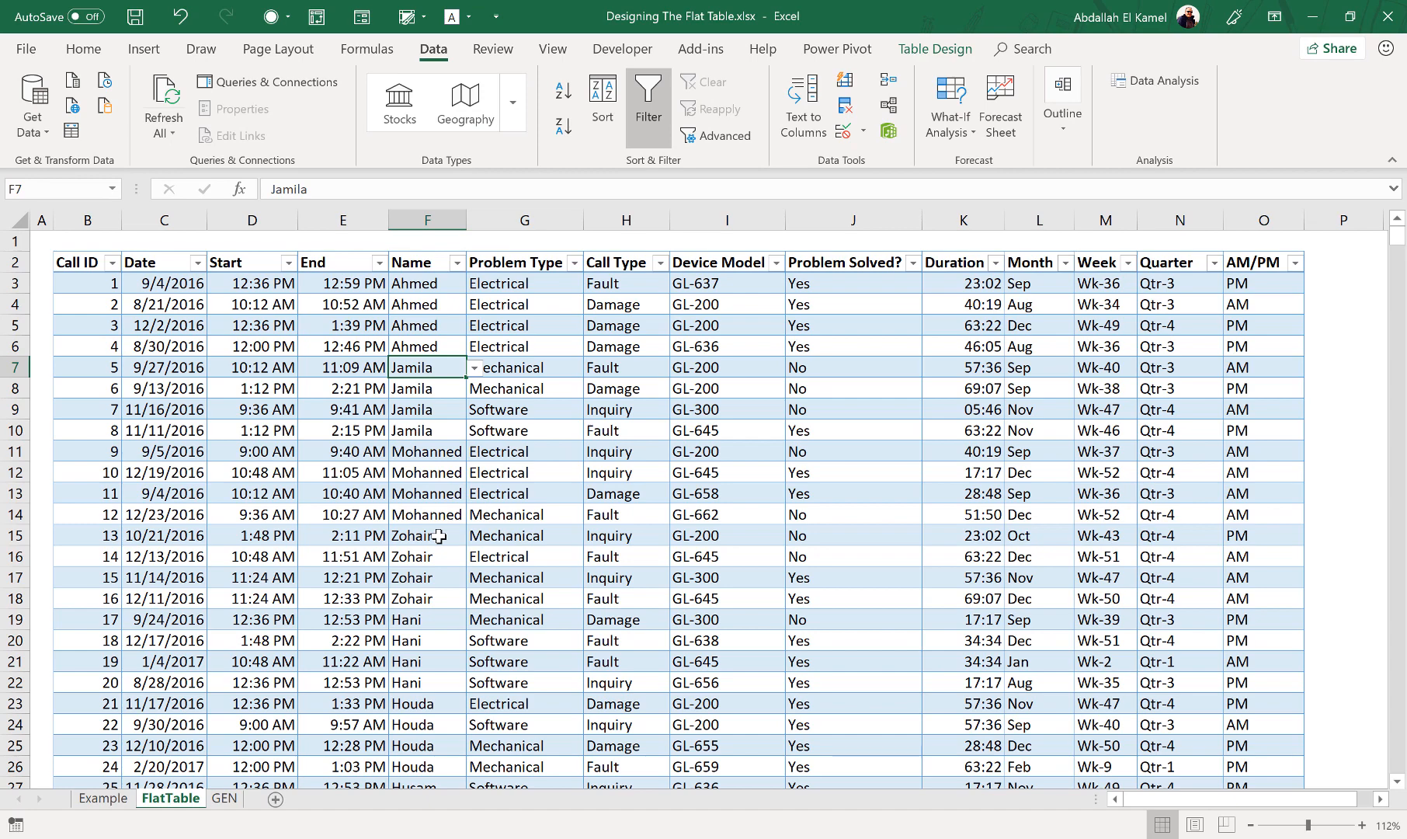
# Add a Department column to the Names table on the GEN worksheet at C2 and autofit column C's width
pyautogui.click(227, 802)
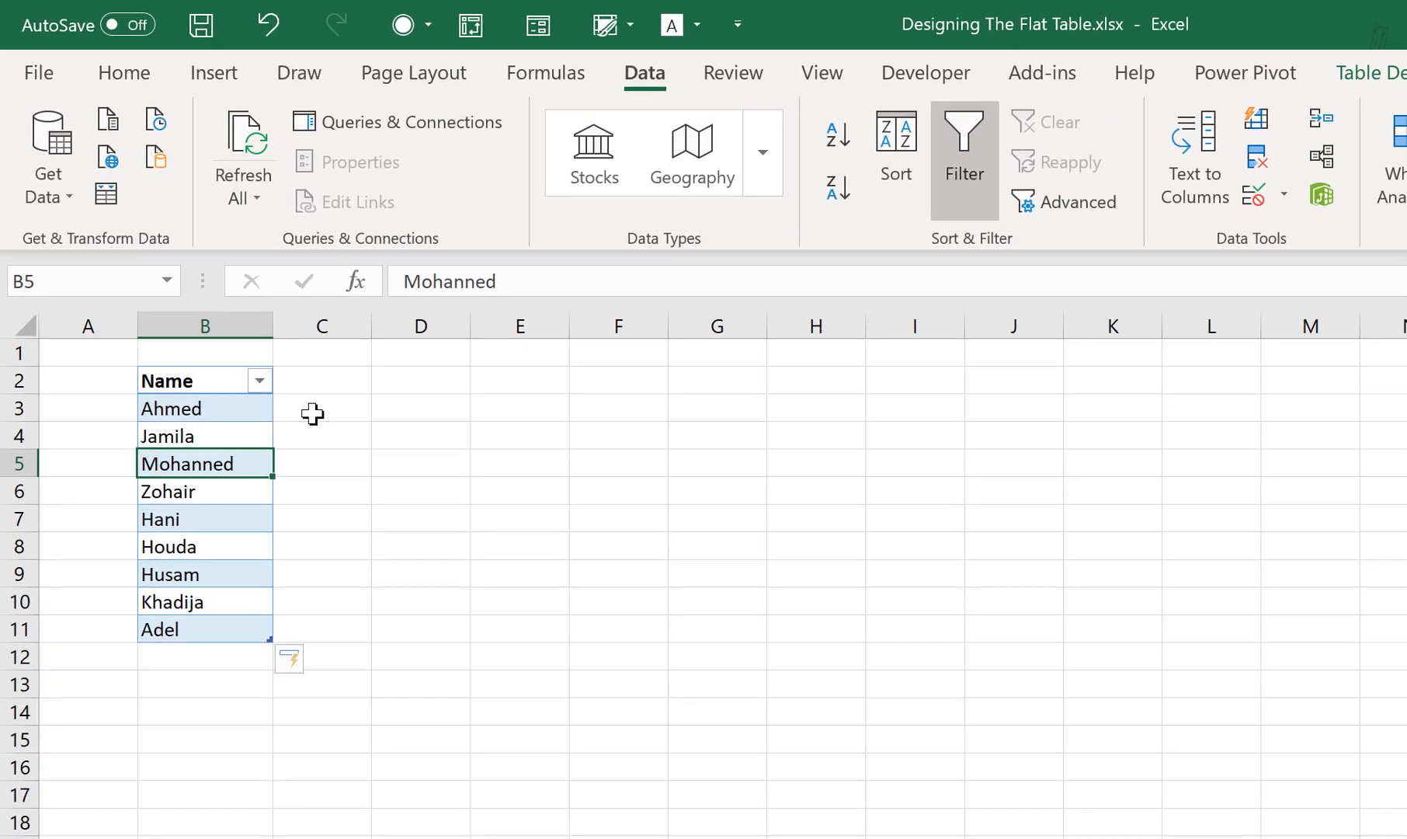
pyautogui.click(313, 414)
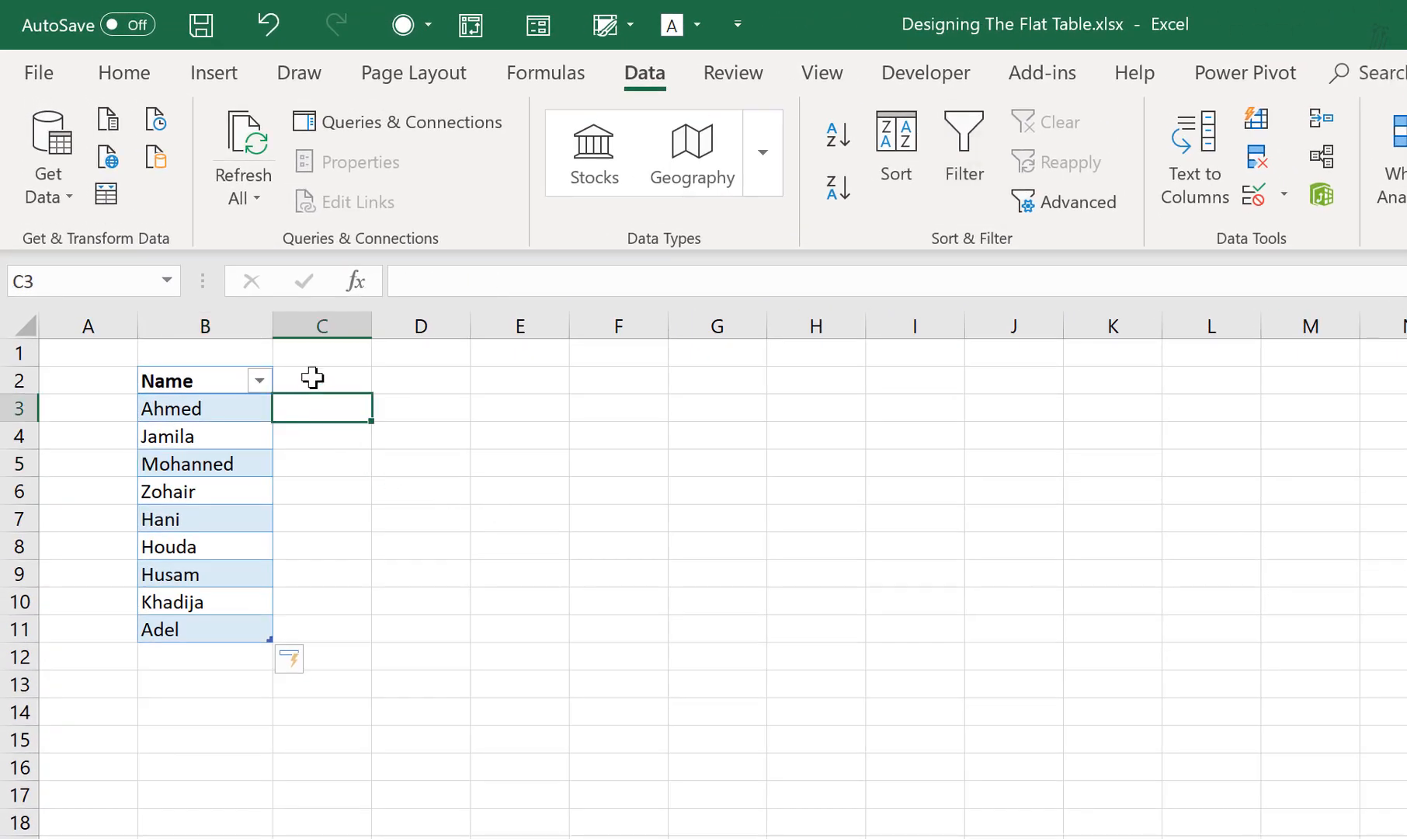
pyautogui.click(314, 378)
pyautogui.write('Department')
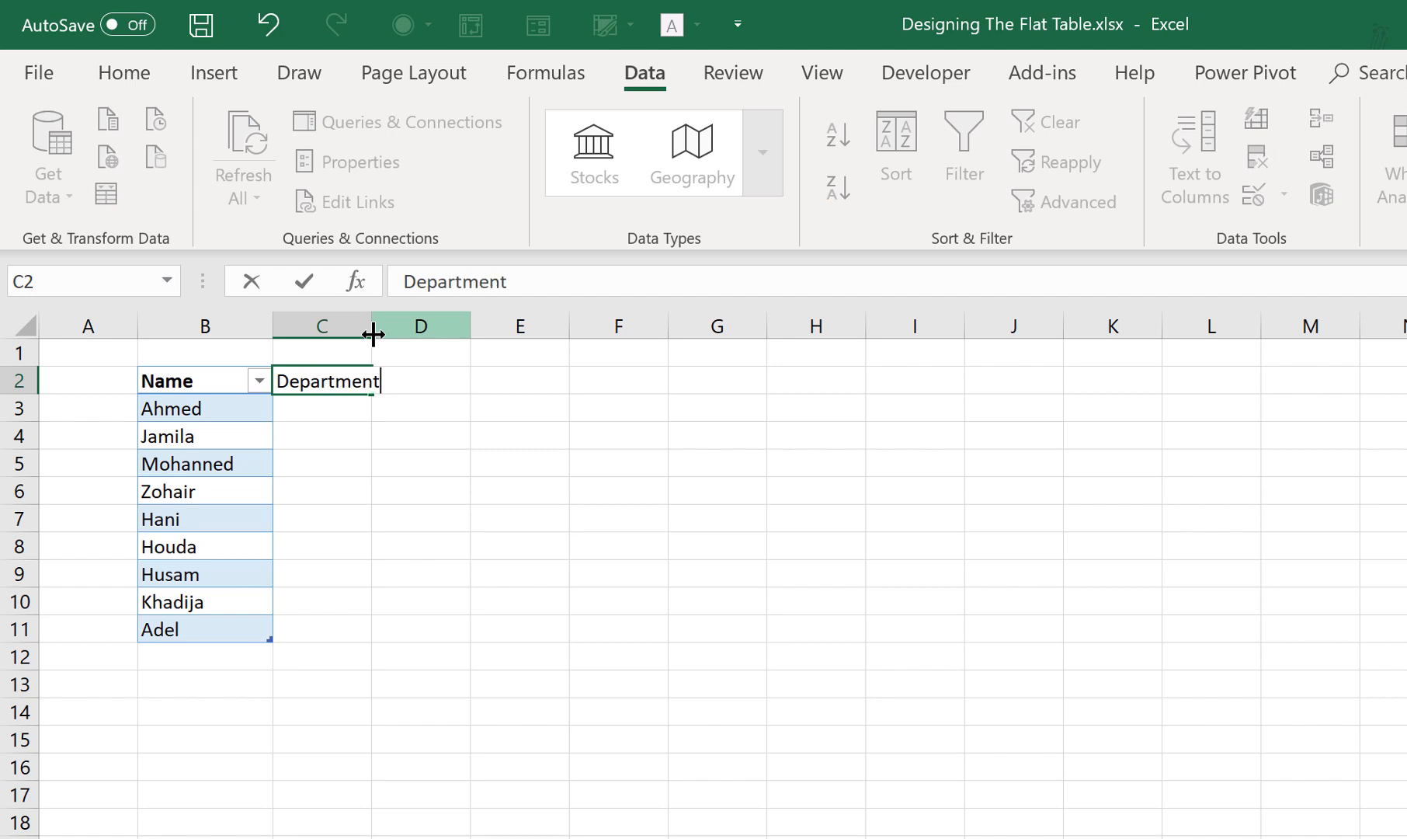
pyautogui.press('Return')
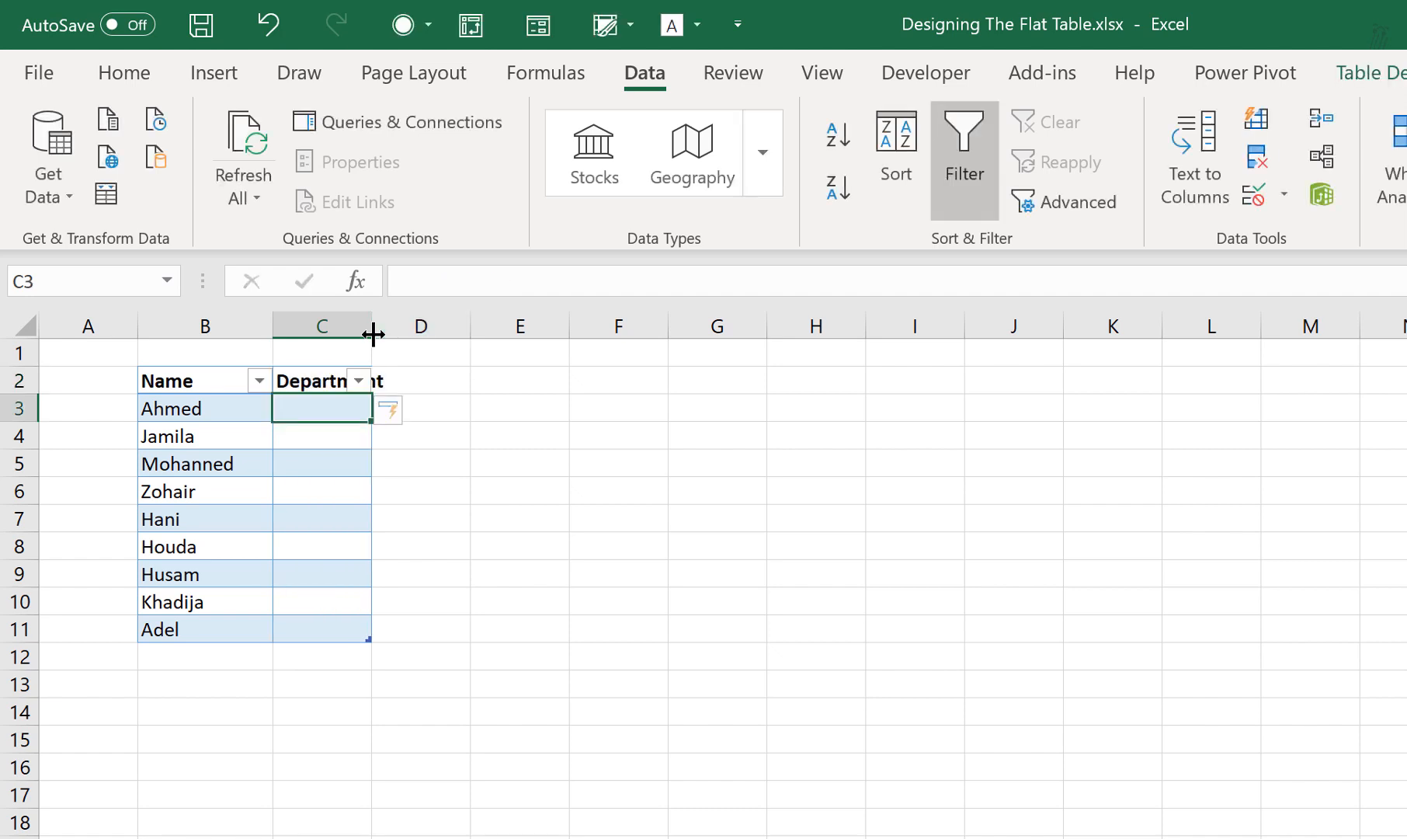
pyautogui.doubleClick(373, 334)
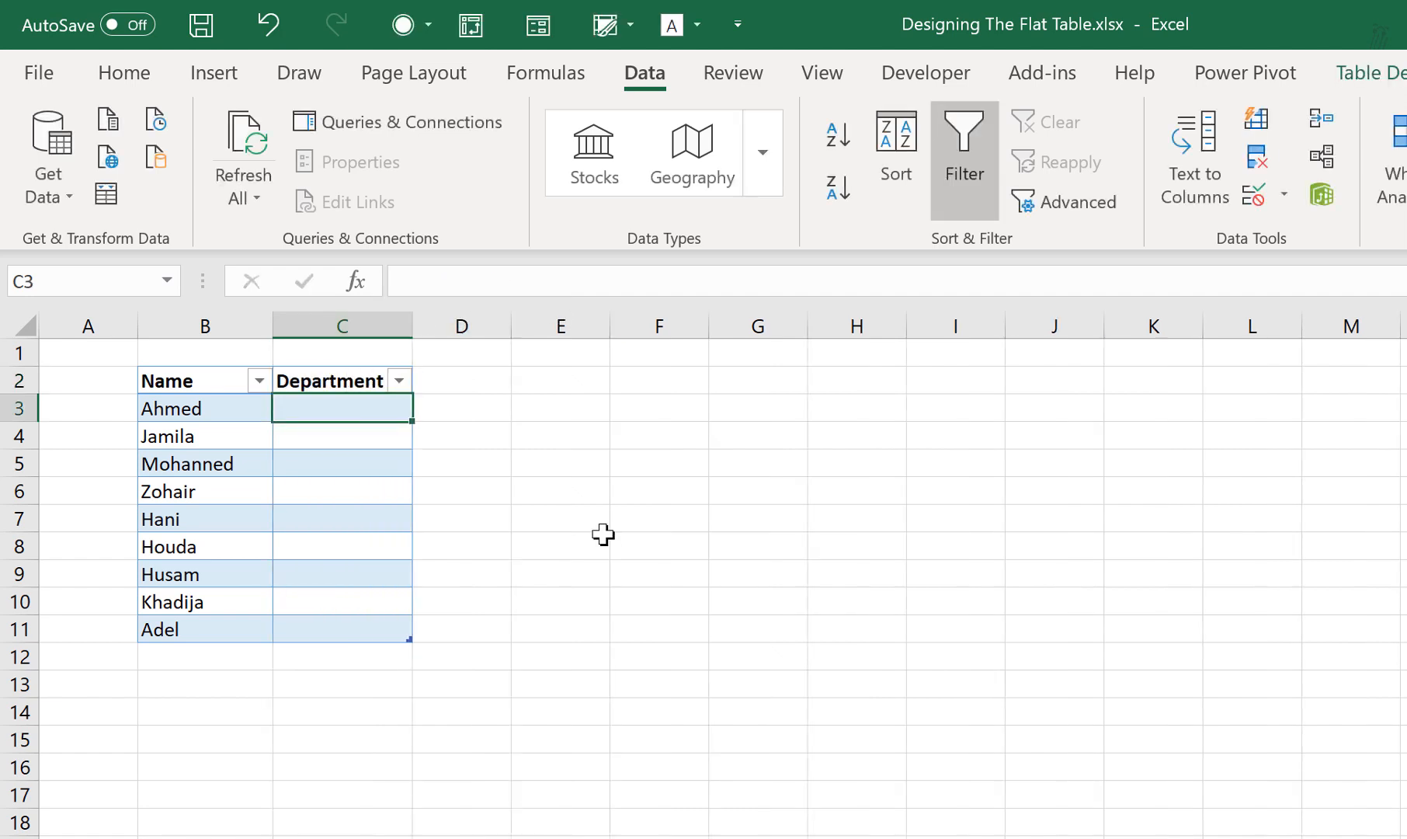
# Enter Dept A, Dept C, Dept A and Dept B in Department cells C3:C6, and repeat that pattern down to C11
pyautogui.write('Dept A')
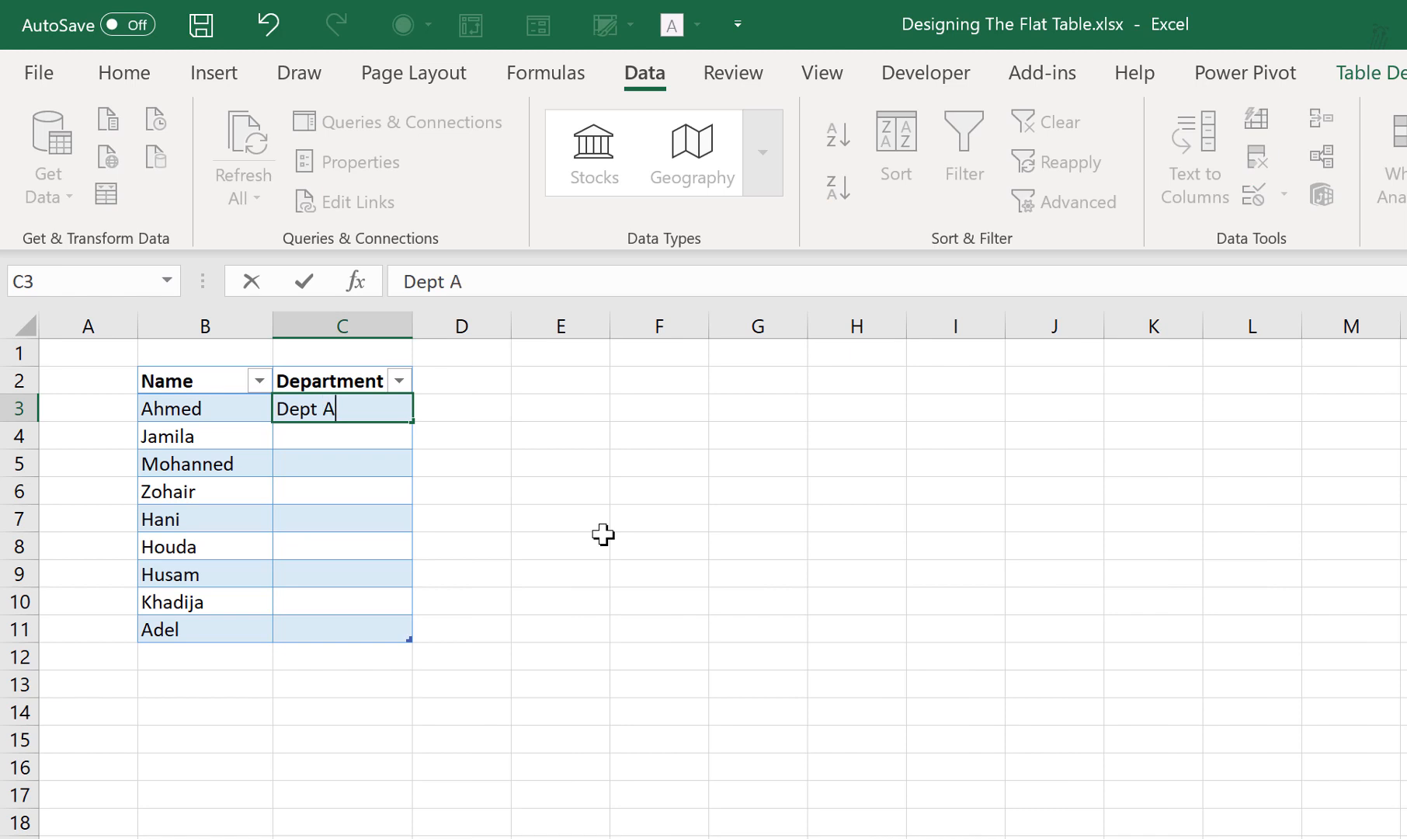
pyautogui.press('Return')
pyautogui.write('Dept ')
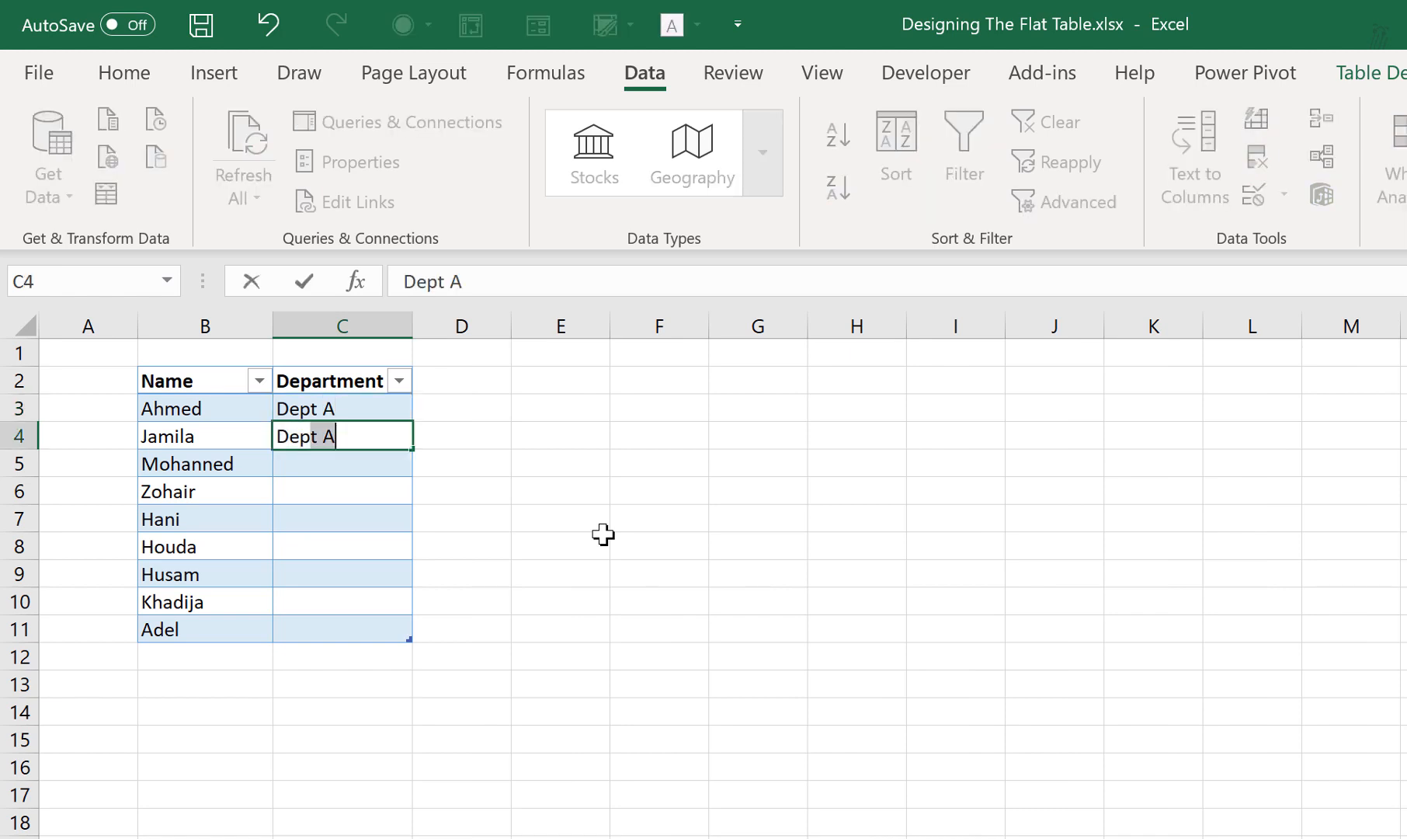
pyautogui.write('C')
pyautogui.press('Return')
pyautogui.write('Dep')
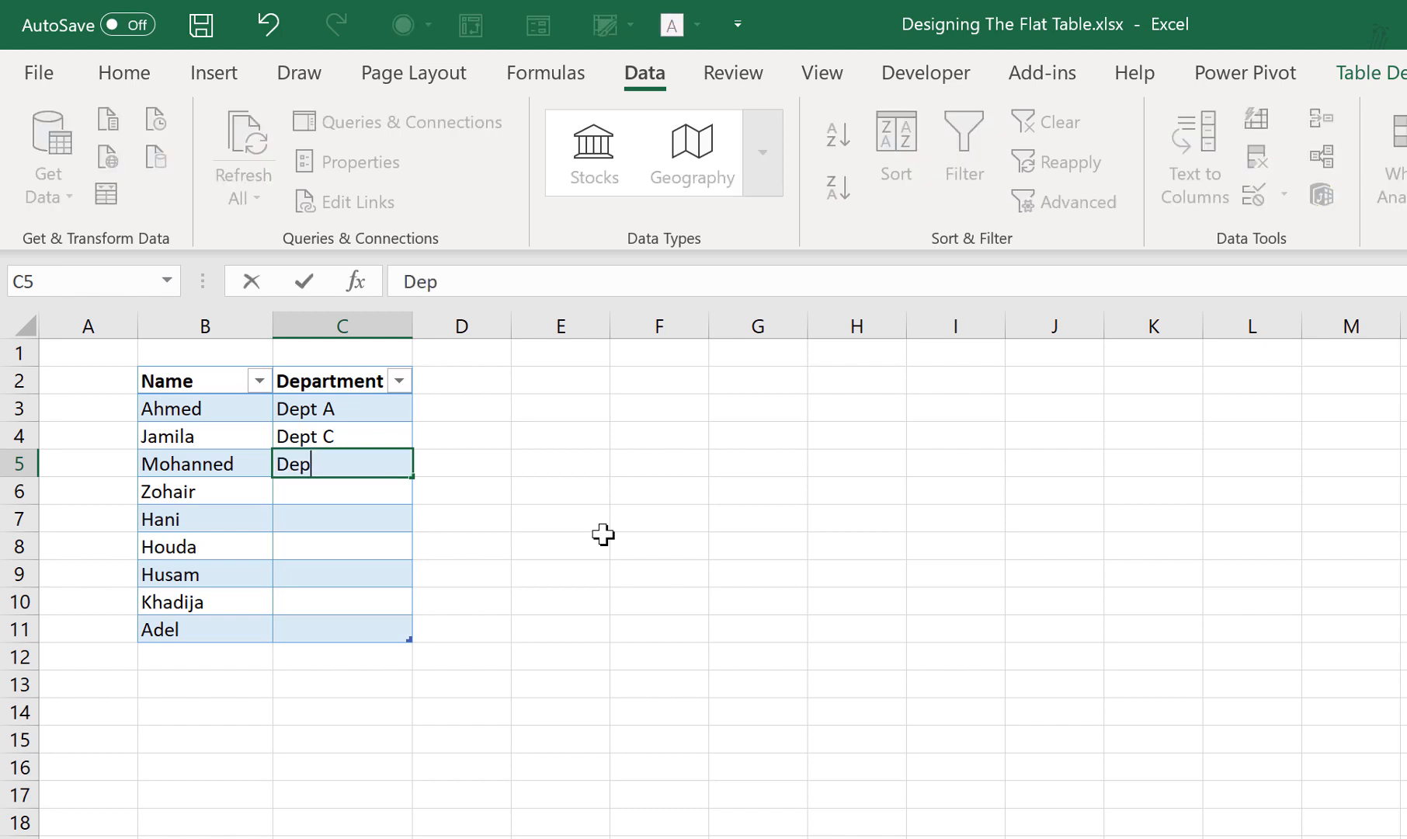
pyautogui.write('t A')
pyautogui.press('Return')
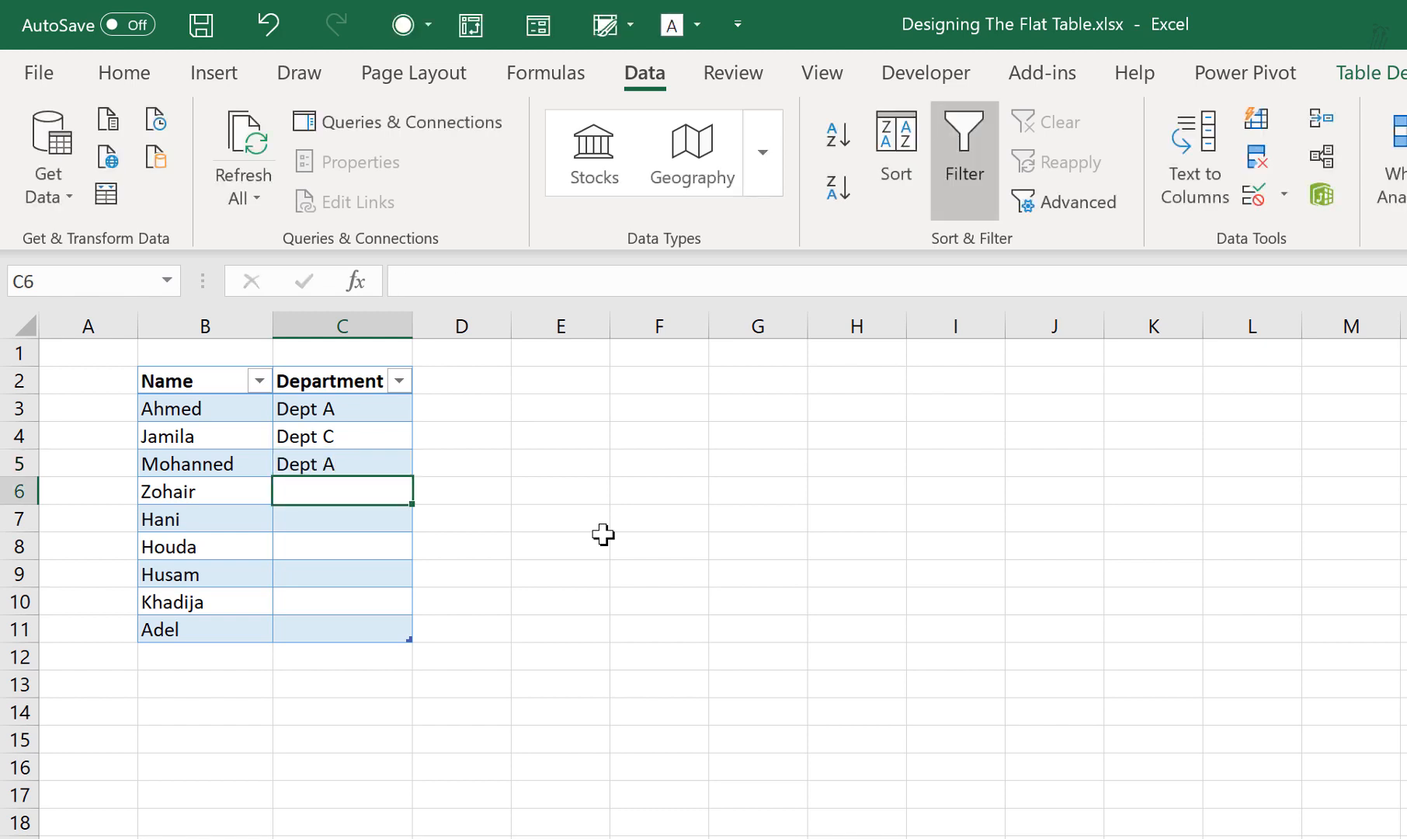
pyautogui.write('De')
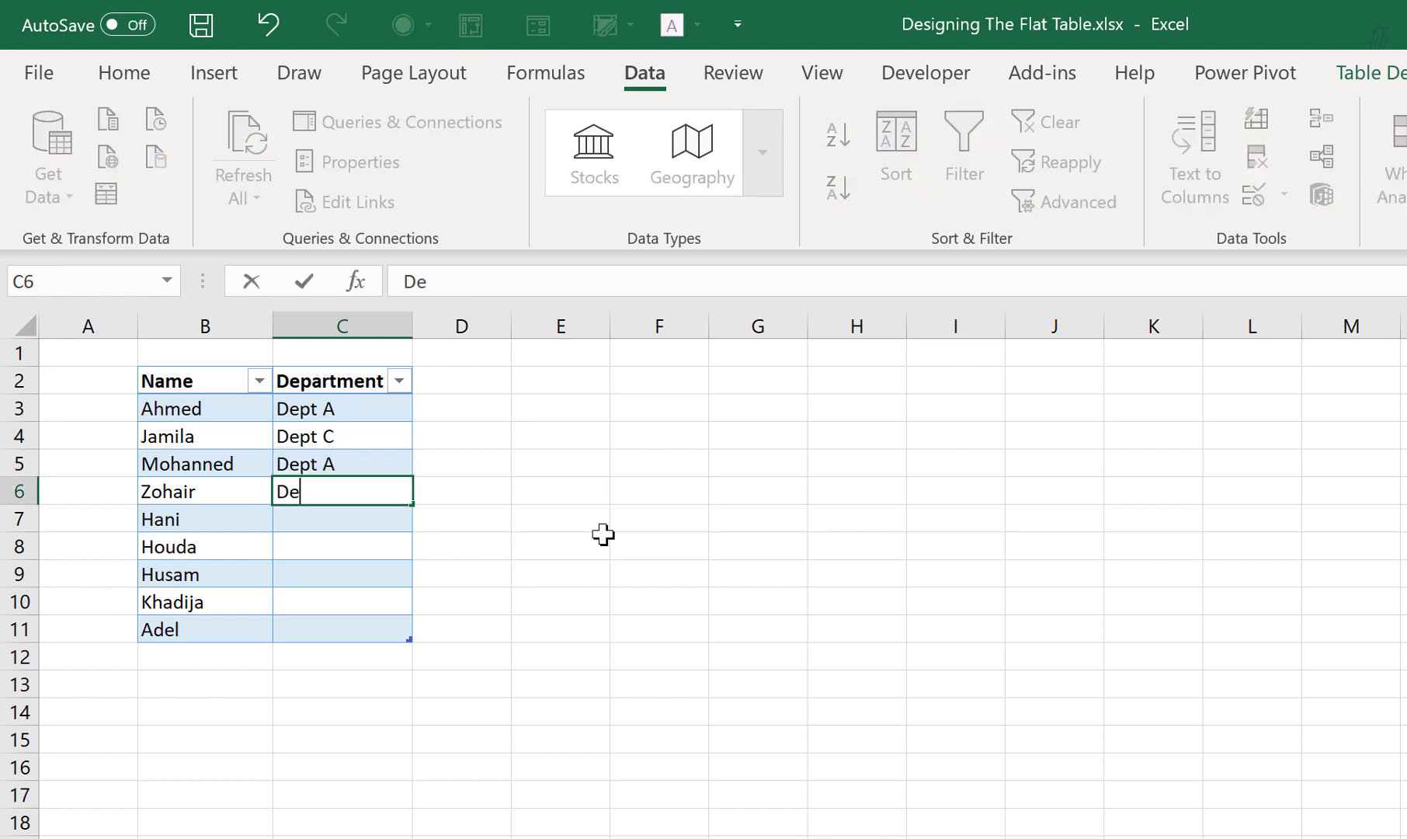
pyautogui.write('pt B')
pyautogui.press('Return')
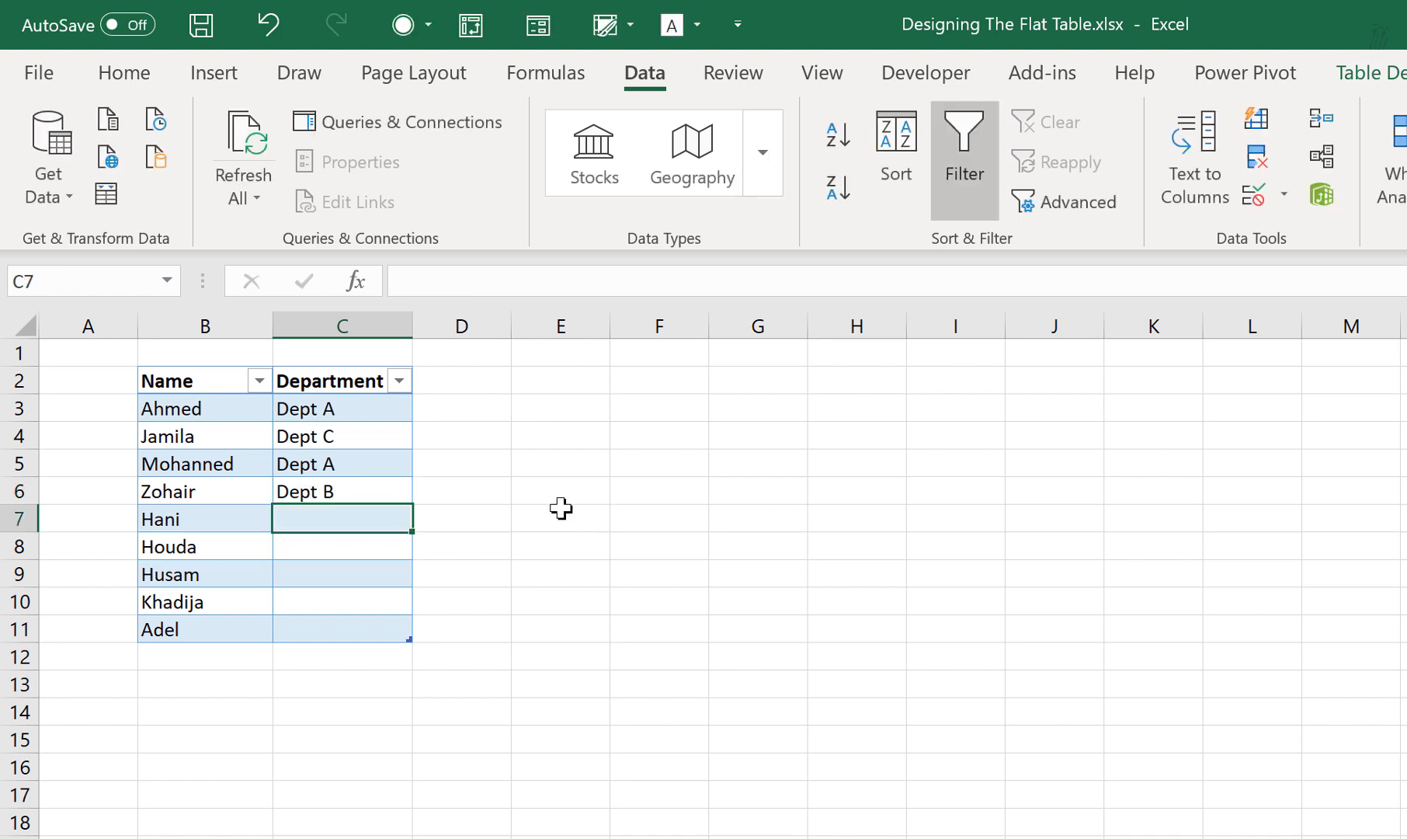
pyautogui.moveTo(357, 412); pyautogui.dragTo(402, 637)
pyautogui.click(322, 466)
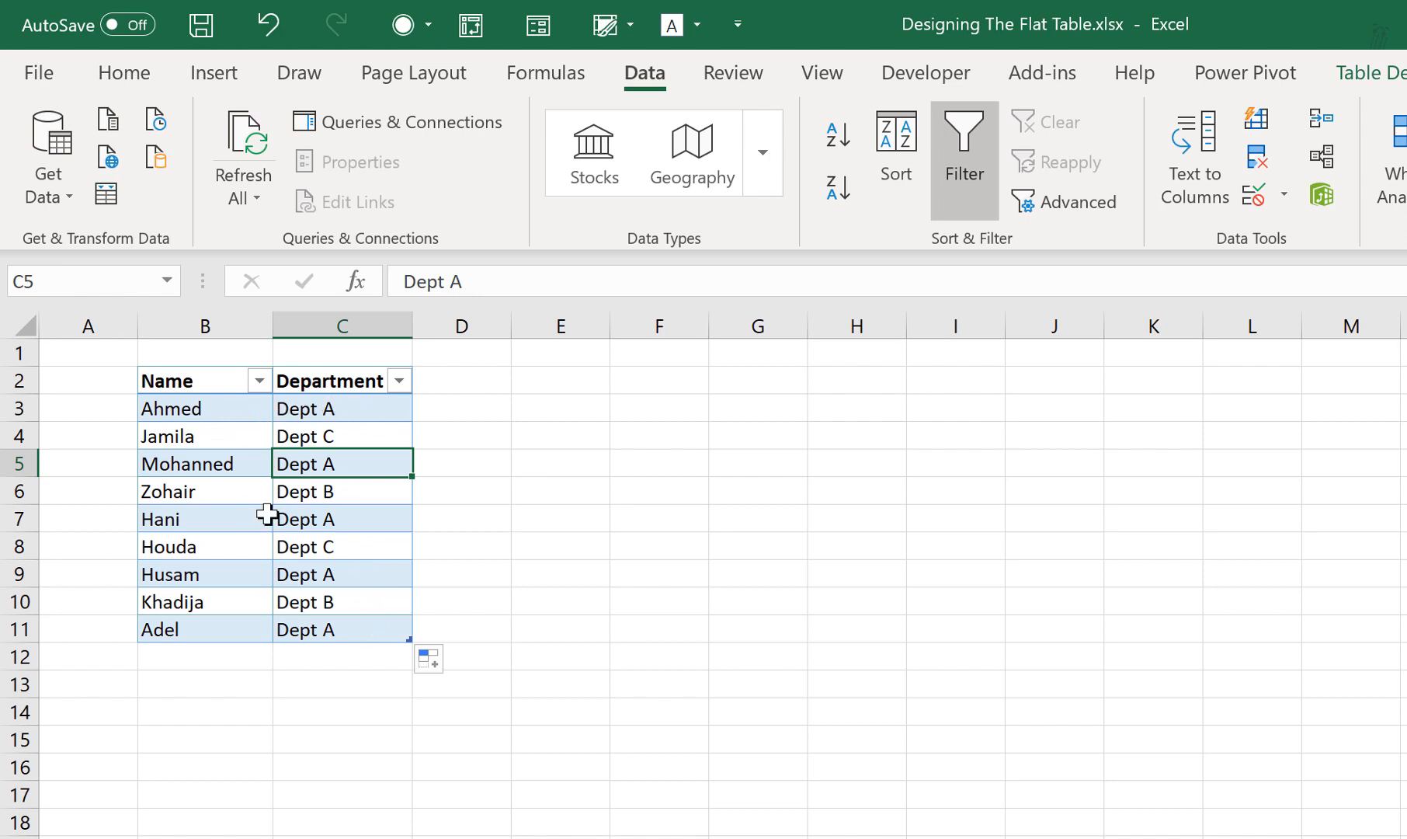
# Insert a table column to the left of Problem Type in the call-records table on the FlatTable worksheet
pyautogui.hotkey('ctrl', 'pageup')
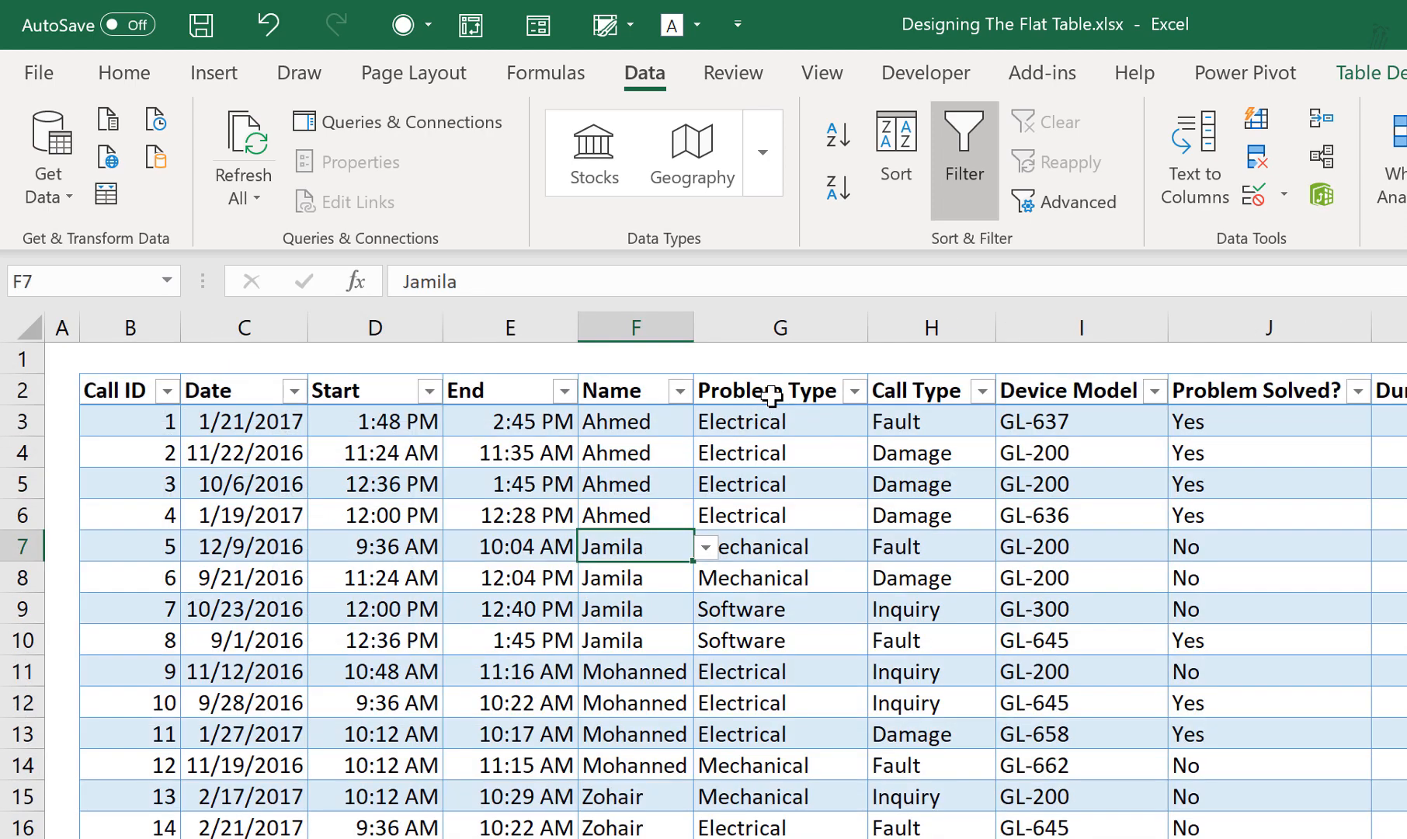
pyautogui.rightClick(771, 395)
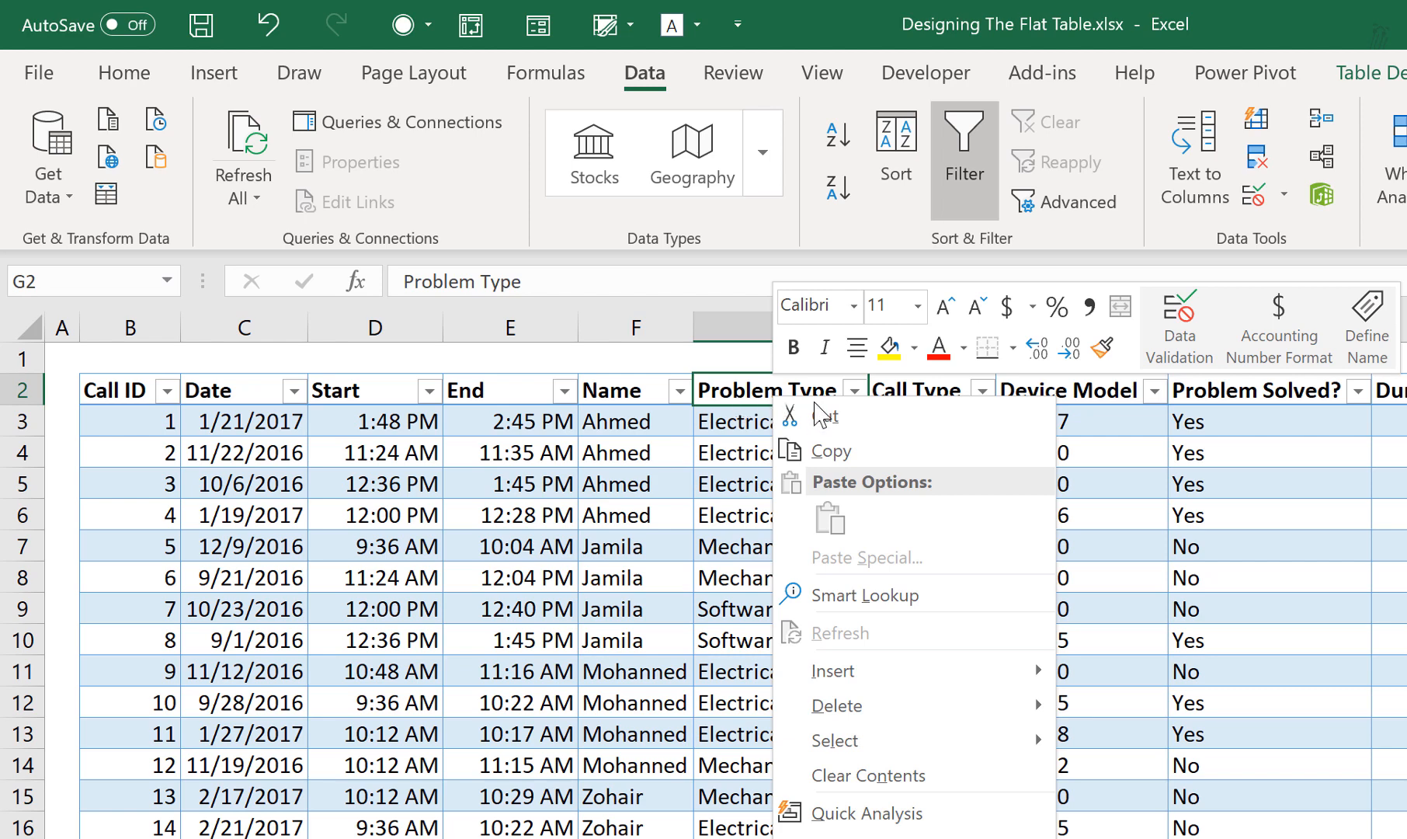
pyautogui.click(757, 455)
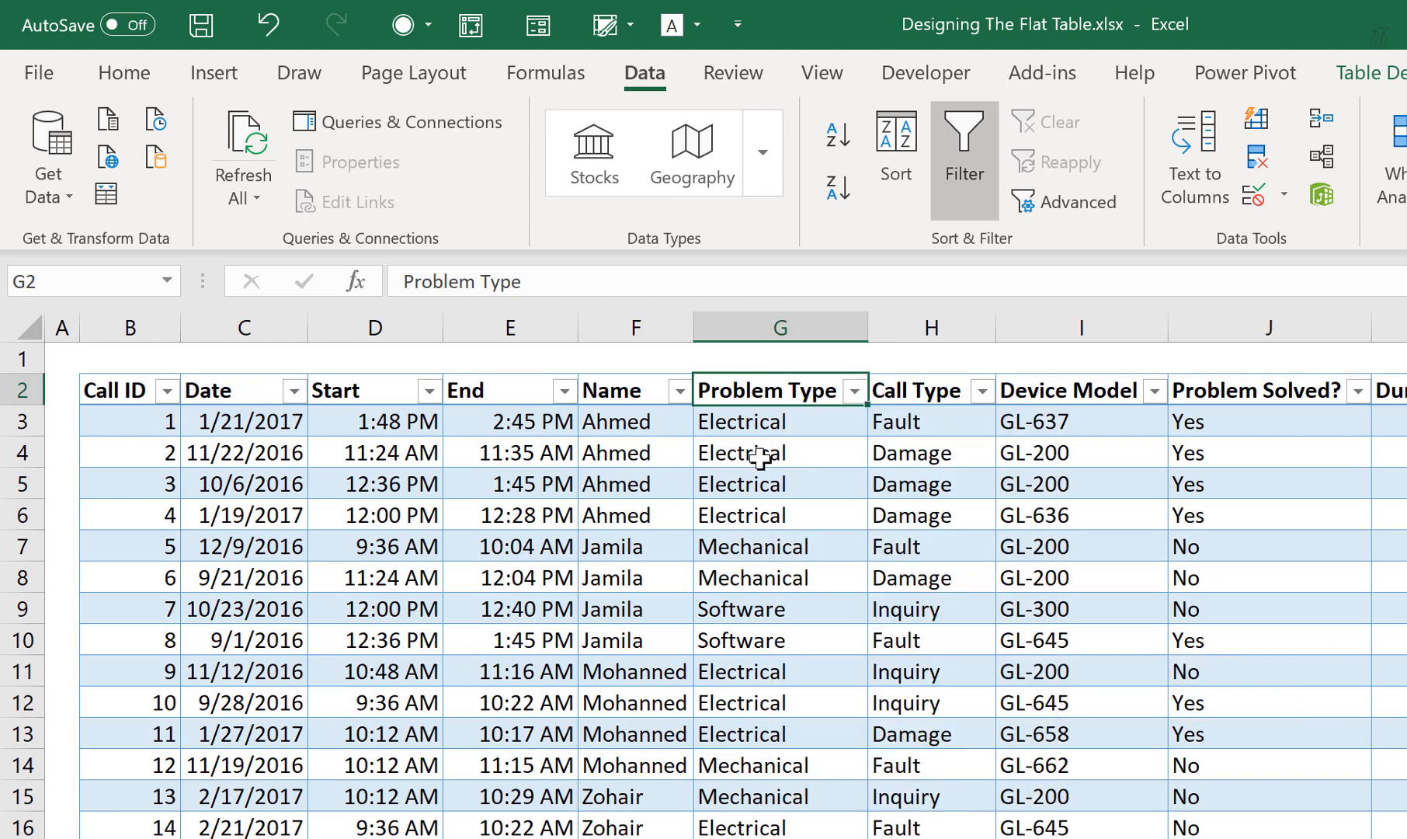
pyautogui.click(777, 454)
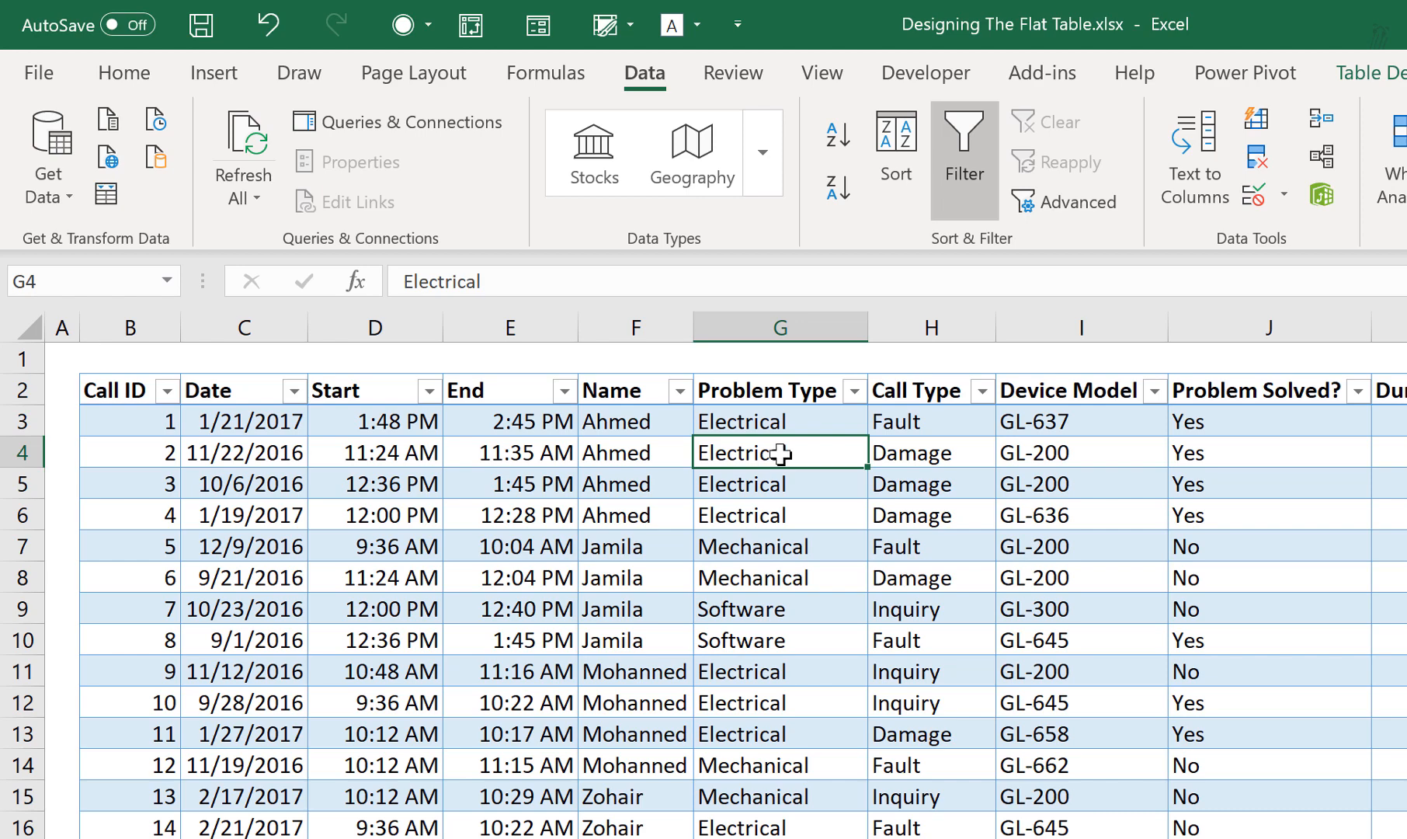
pyautogui.rightClick(781, 454)
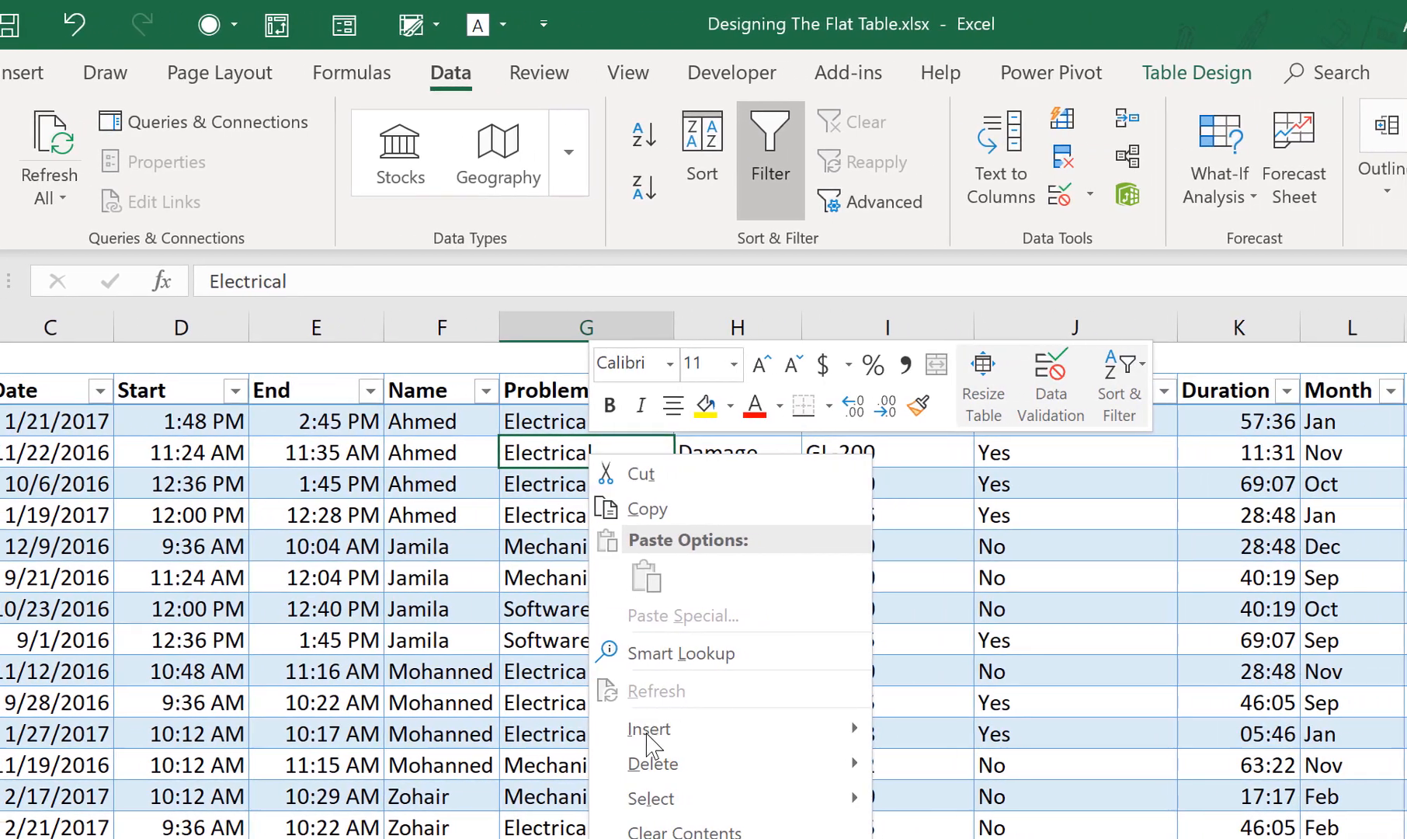
pyautogui.moveTo(871, 730)
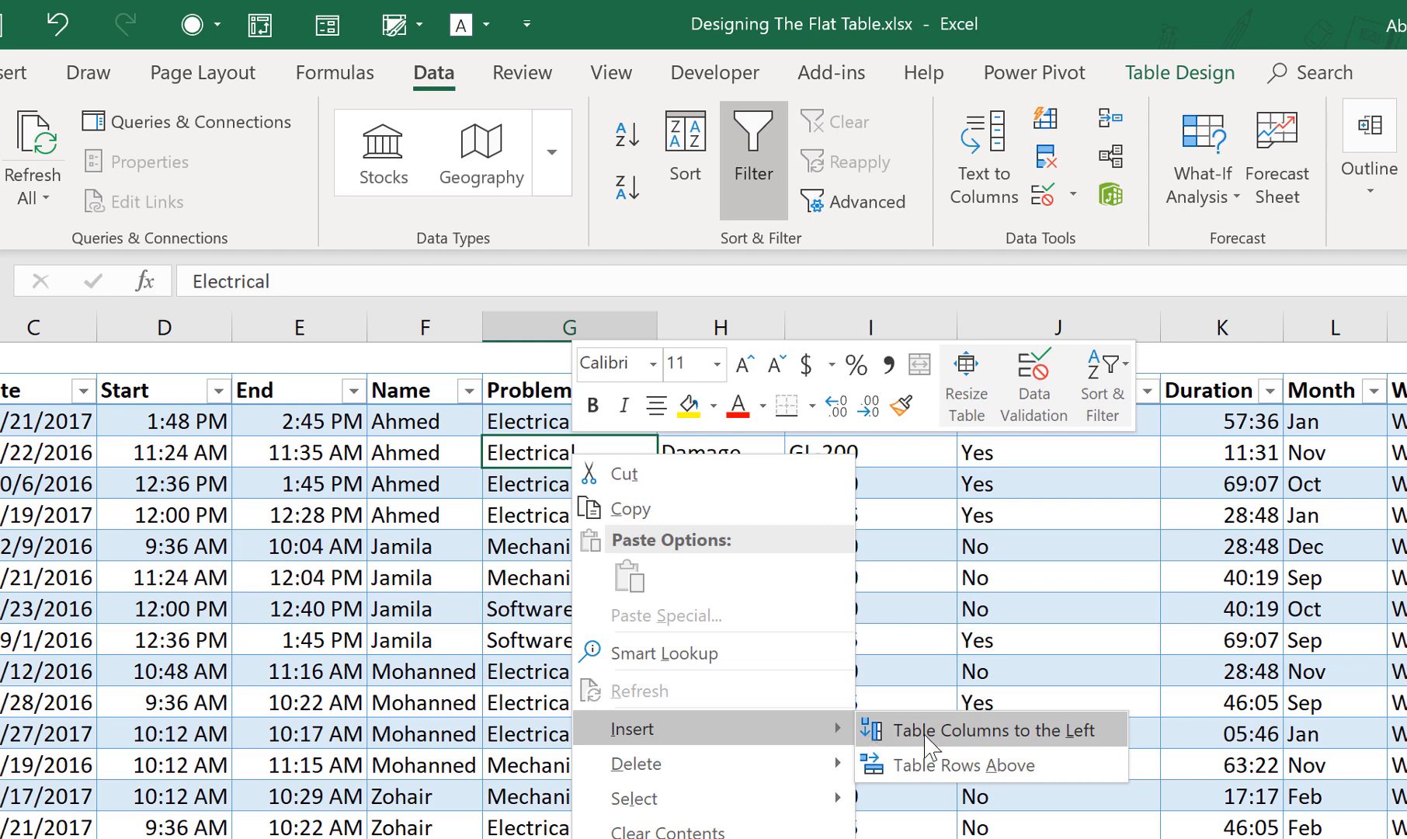
pyautogui.click(1087, 731)
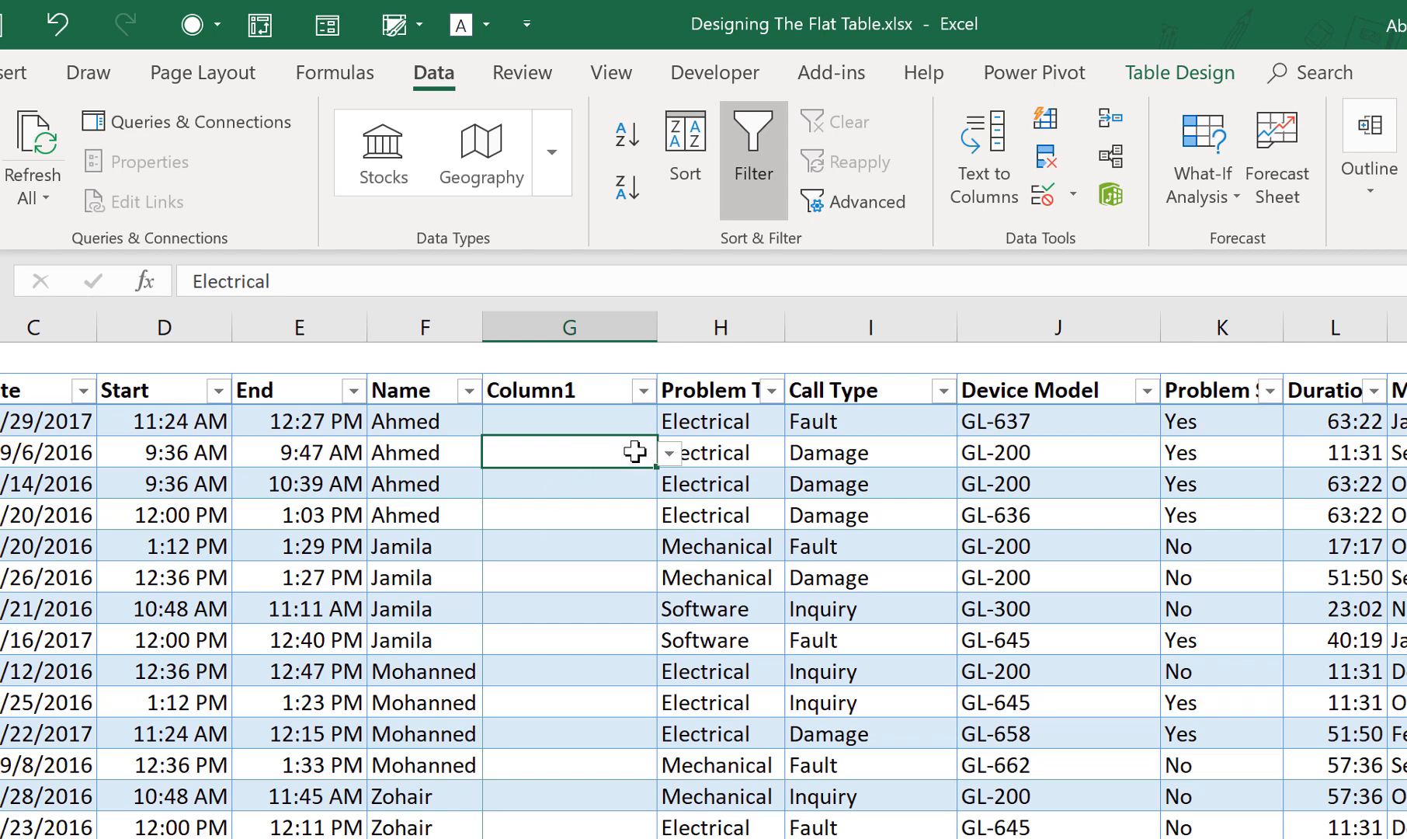
# Check the list validation inherited by the new column G, and clear it from all the column's data cells
pyautogui.click(669, 454)
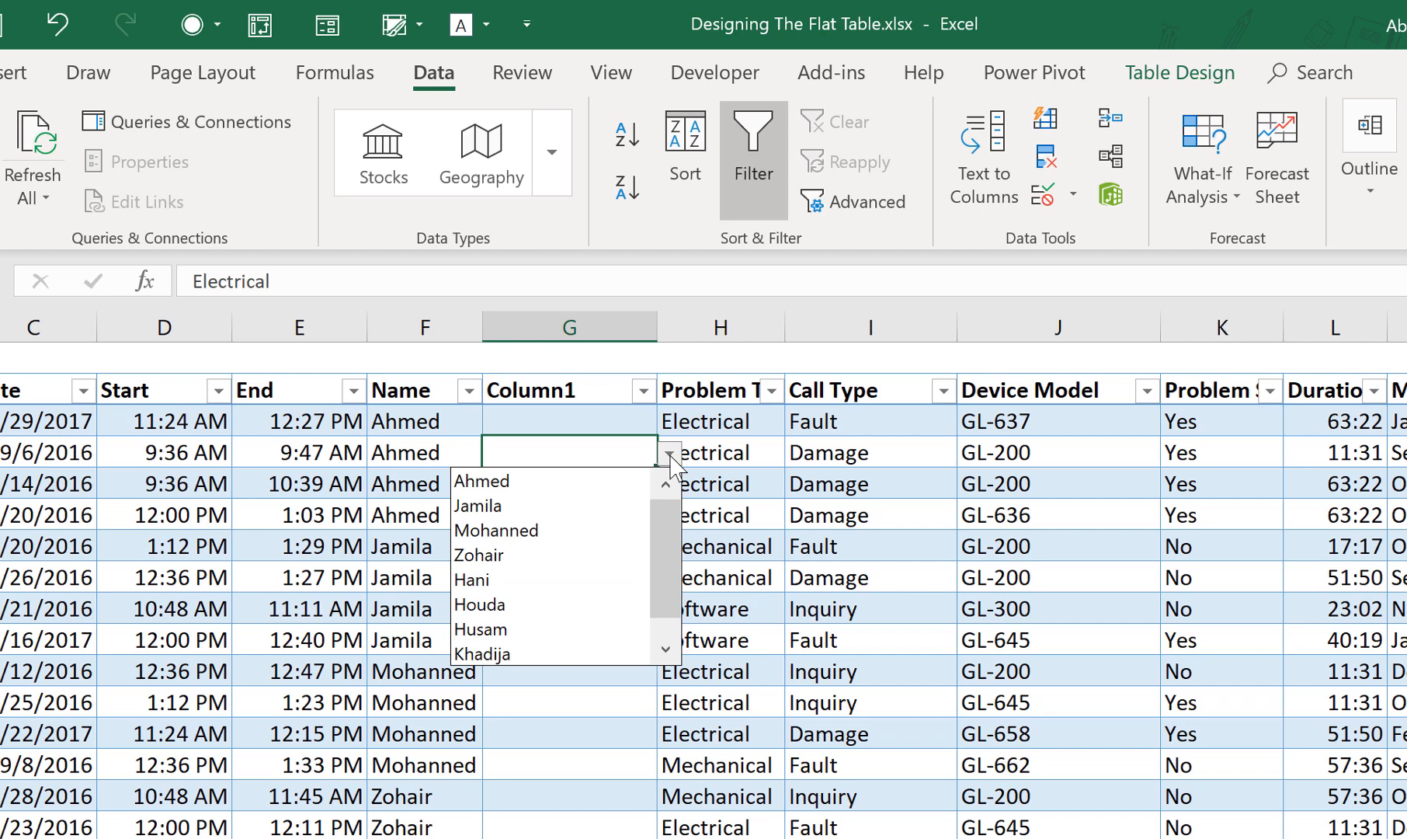
pyautogui.click(669, 453)
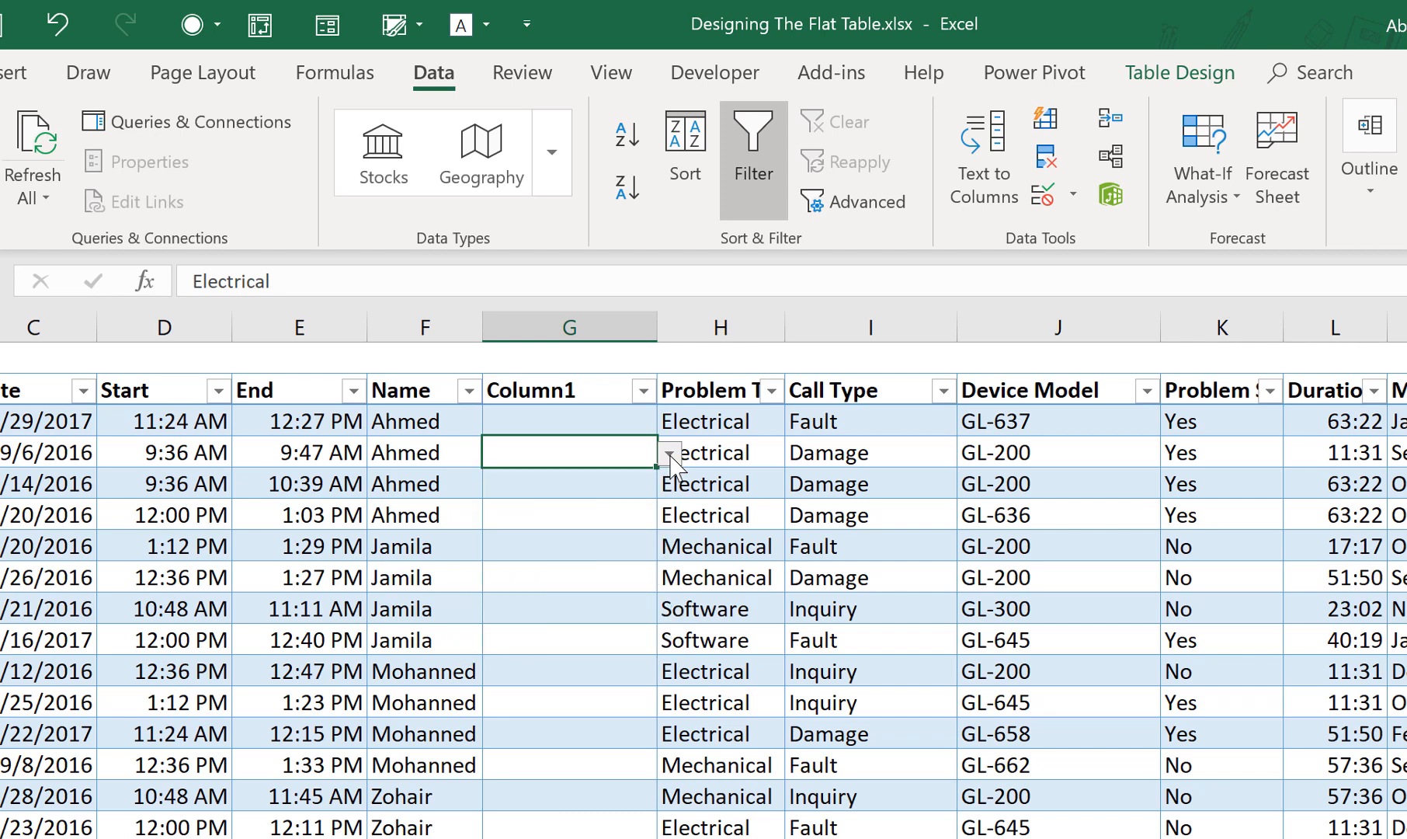
pyautogui.click(608, 511)
pyautogui.click(609, 372)
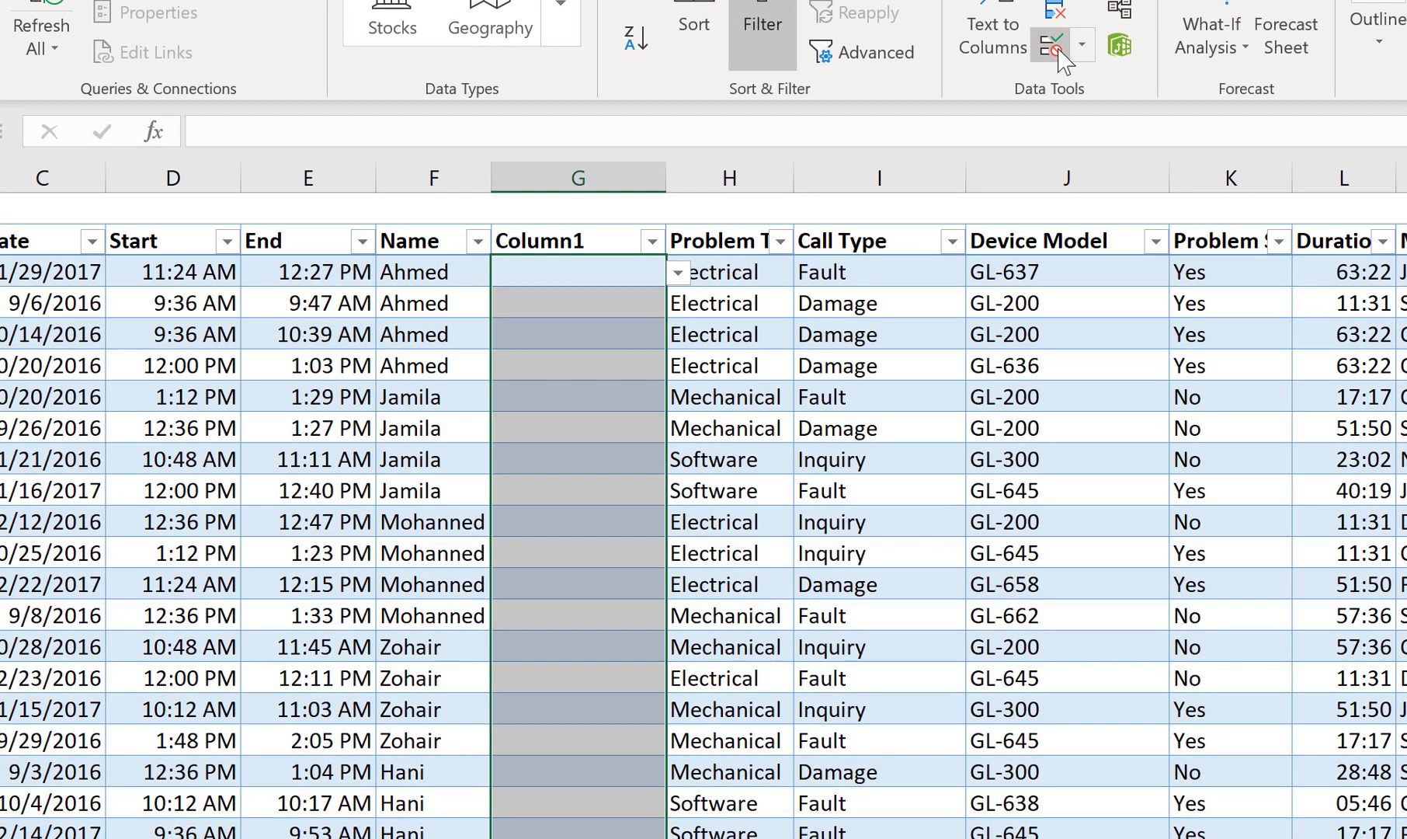
pyautogui.click(1043, 195)
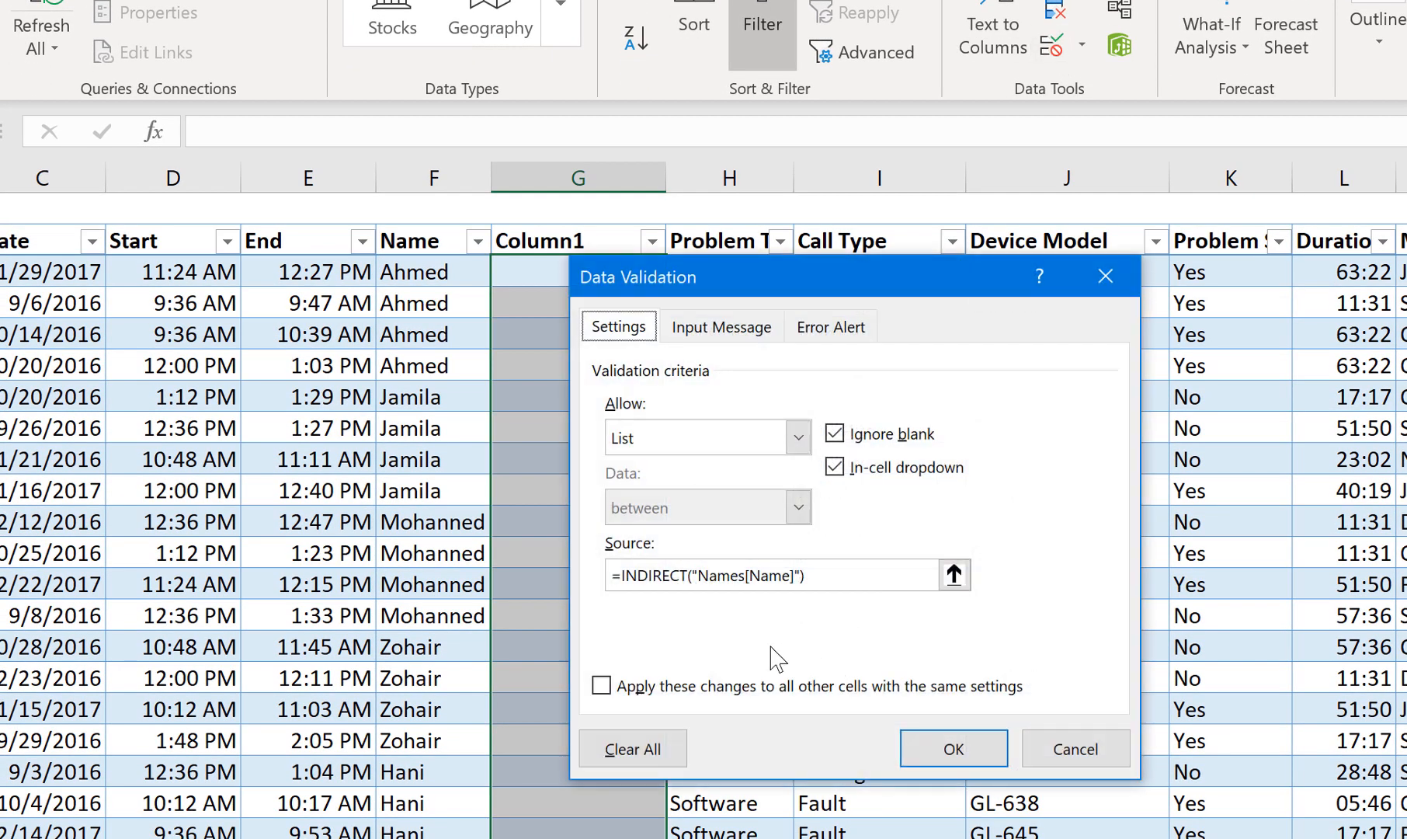
pyautogui.click(668, 751)
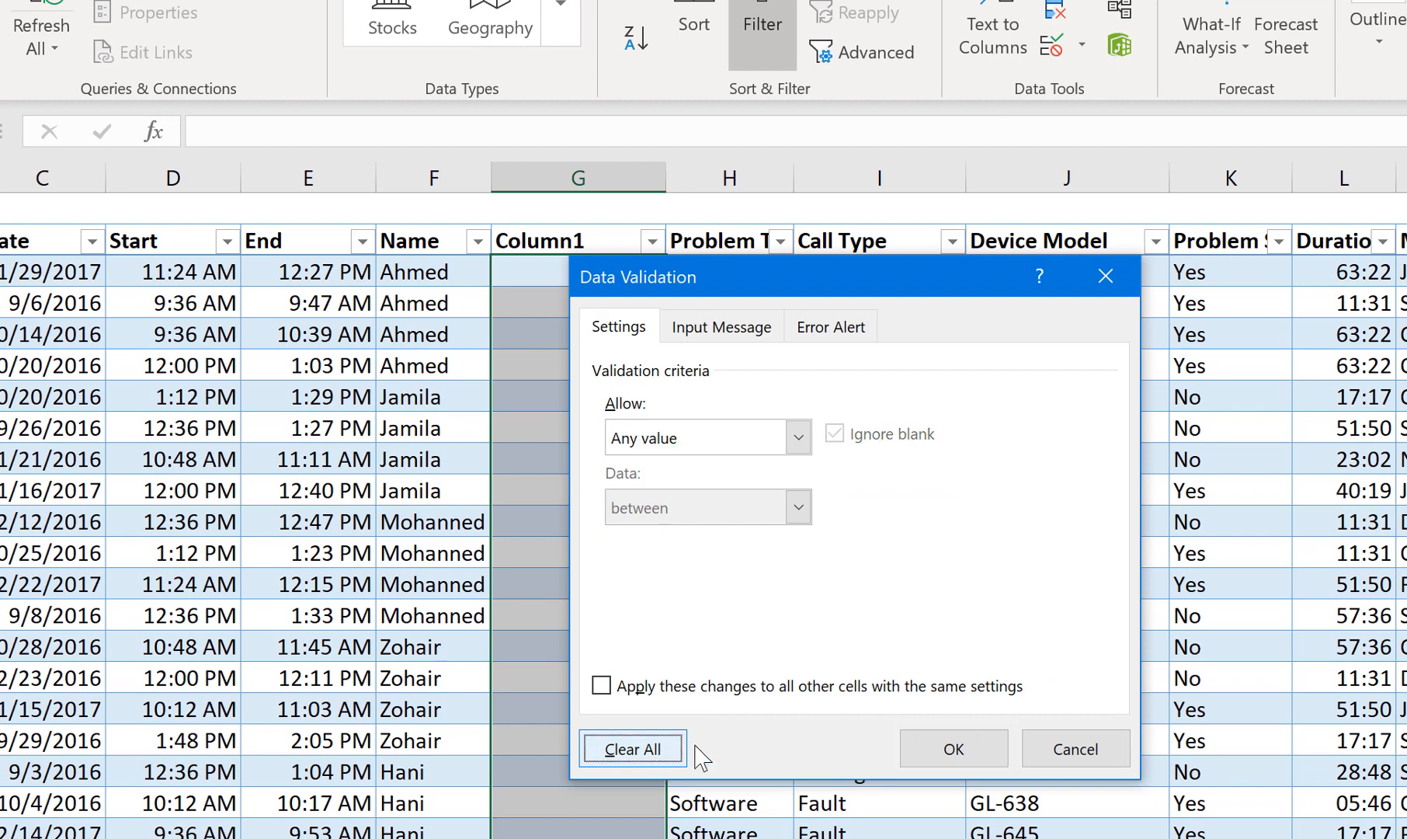
pyautogui.click(995, 751)
# Rename the new column G header as Department and widen the column for a long formula
pyautogui.click(607, 240)
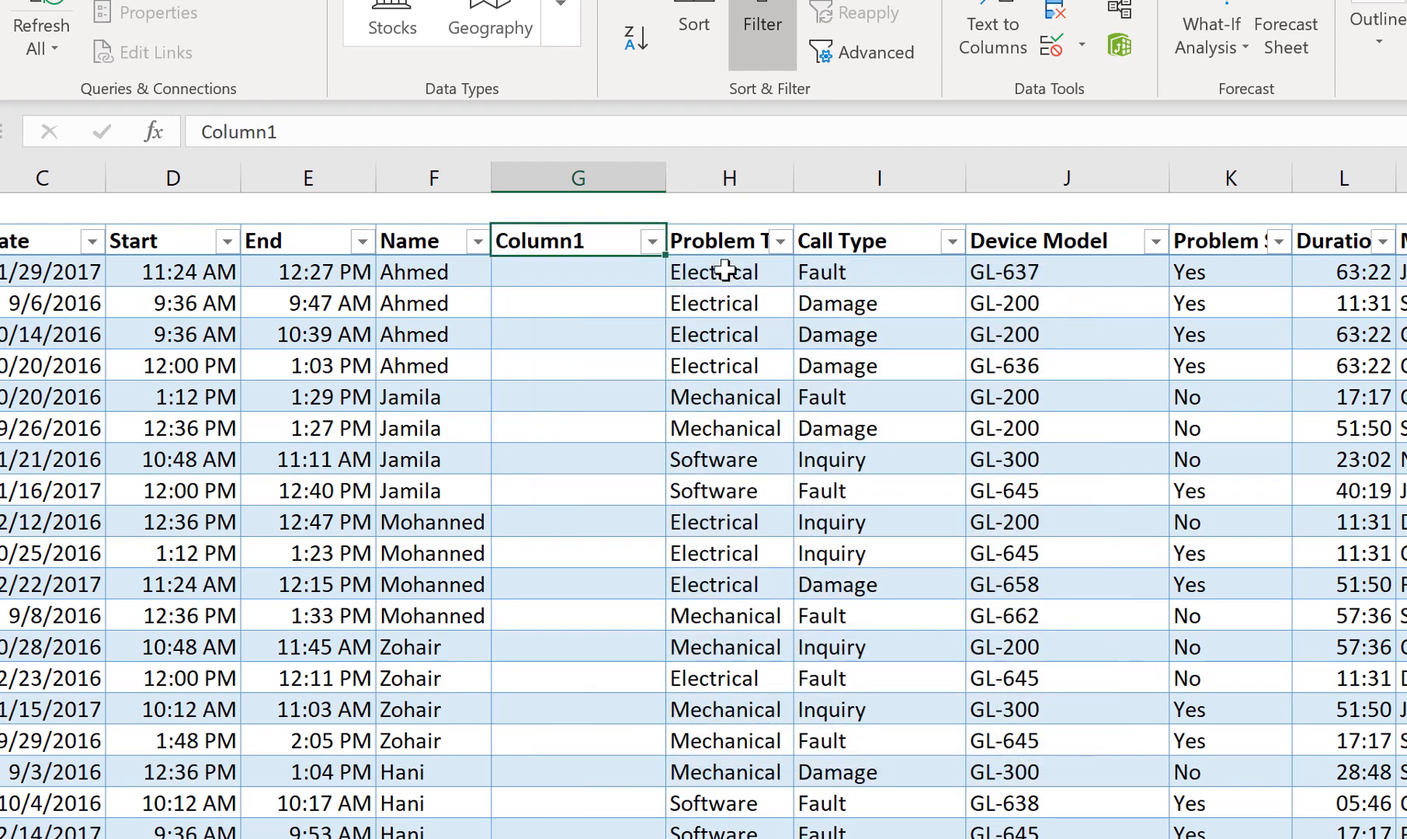
pyautogui.write('Dept')
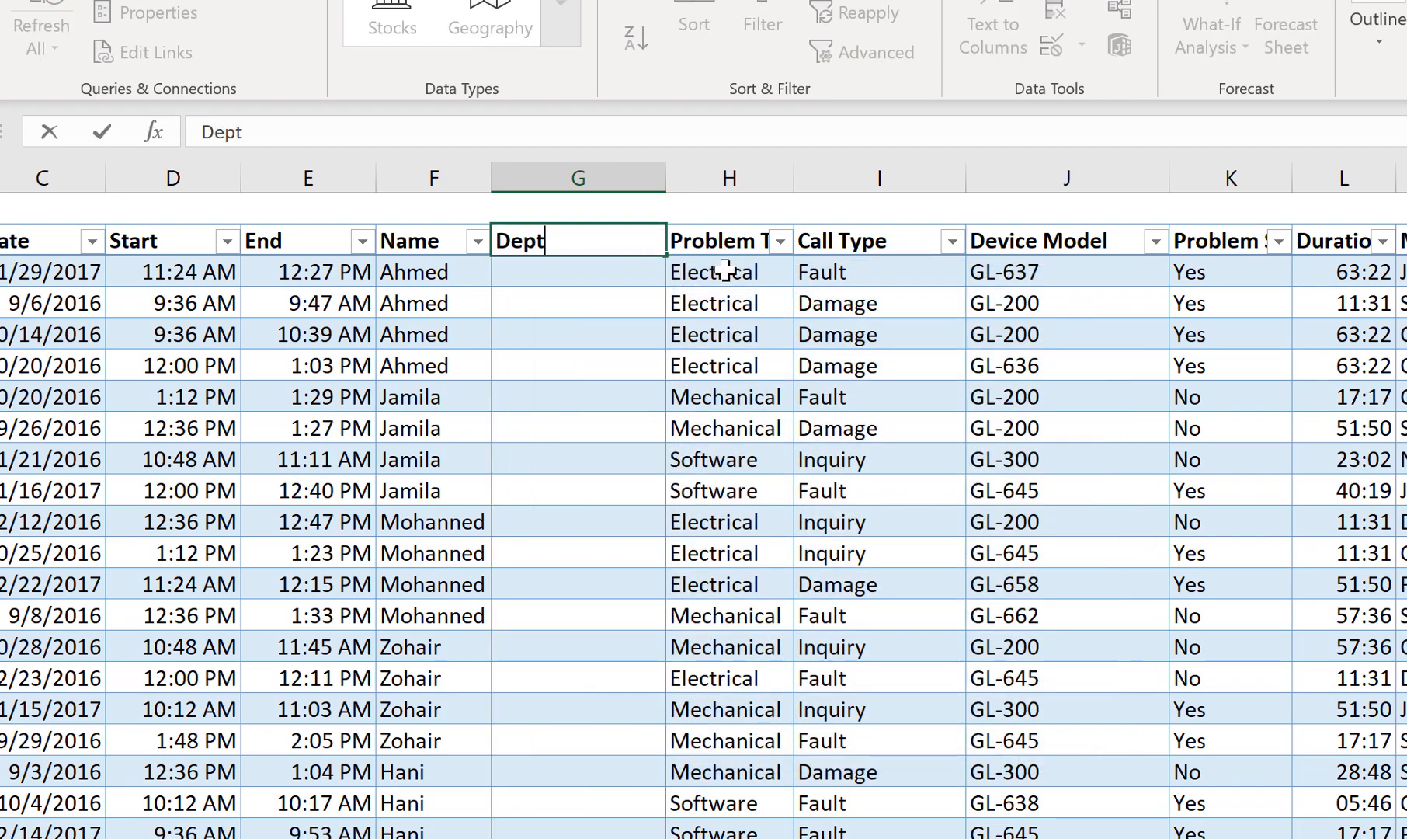
pyautogui.write('artment')
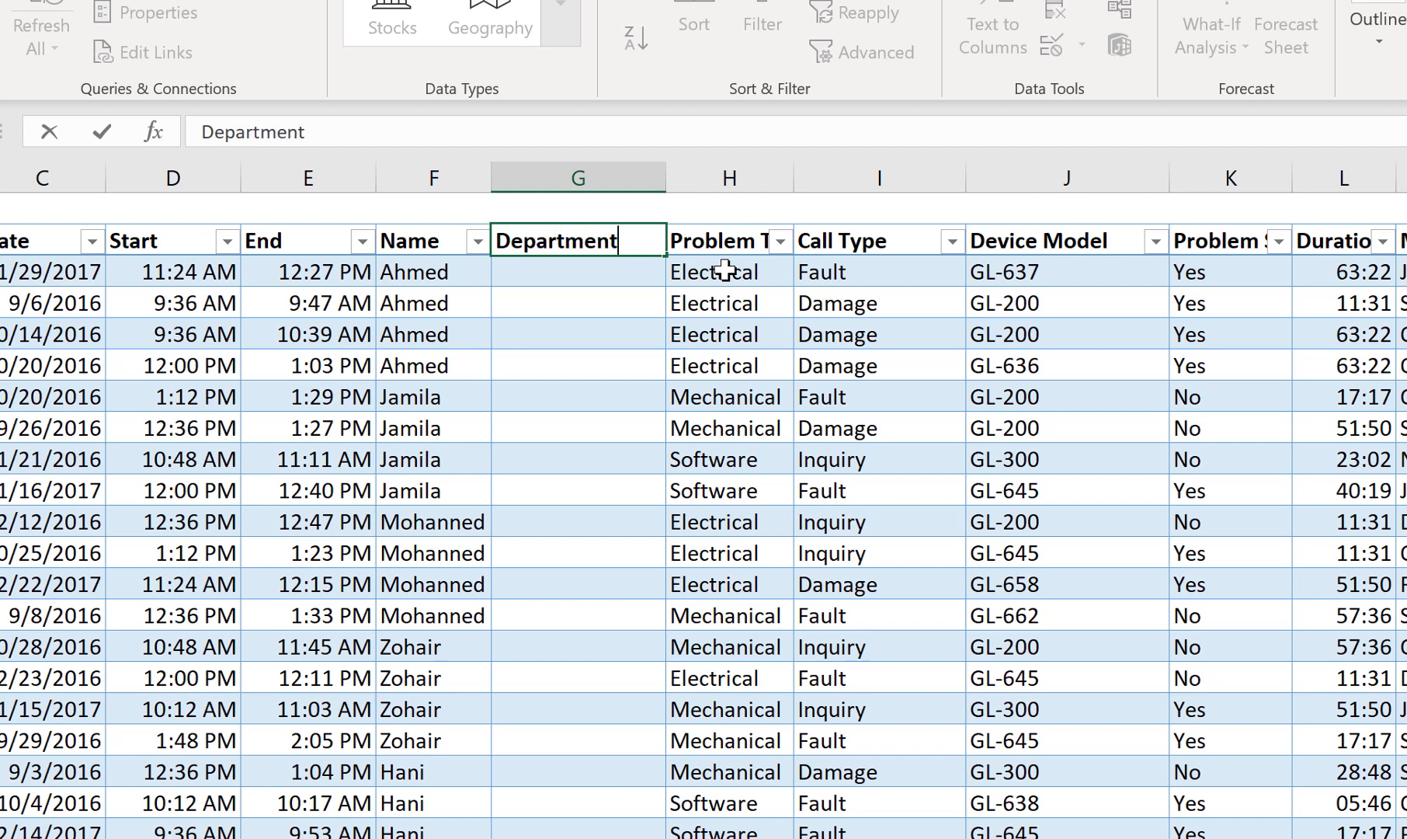
pyautogui.press('Return')
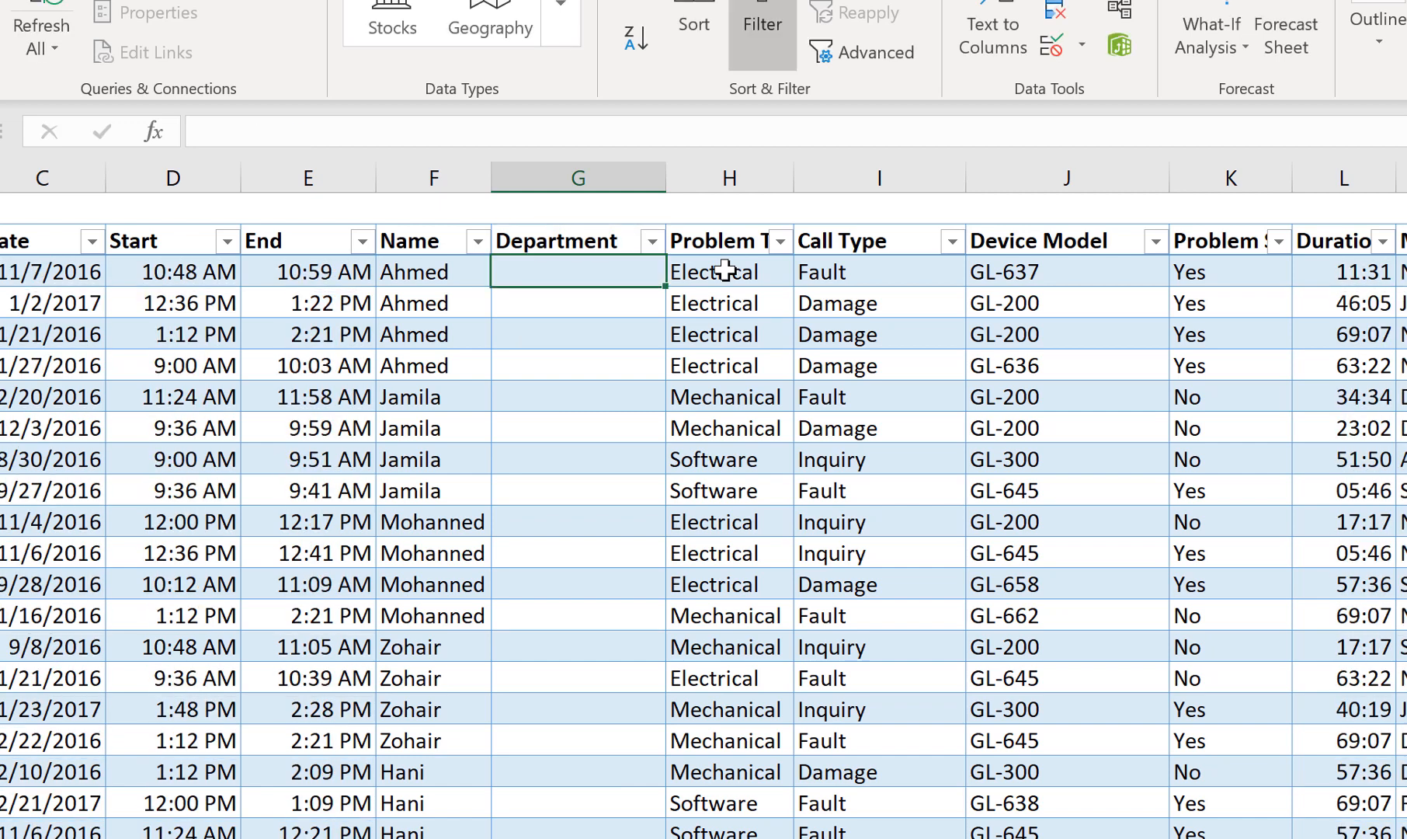
pyautogui.click(463, 270)
pyautogui.click(581, 276)
pyautogui.moveTo(666, 181); pyautogui.dragTo(730, 179)
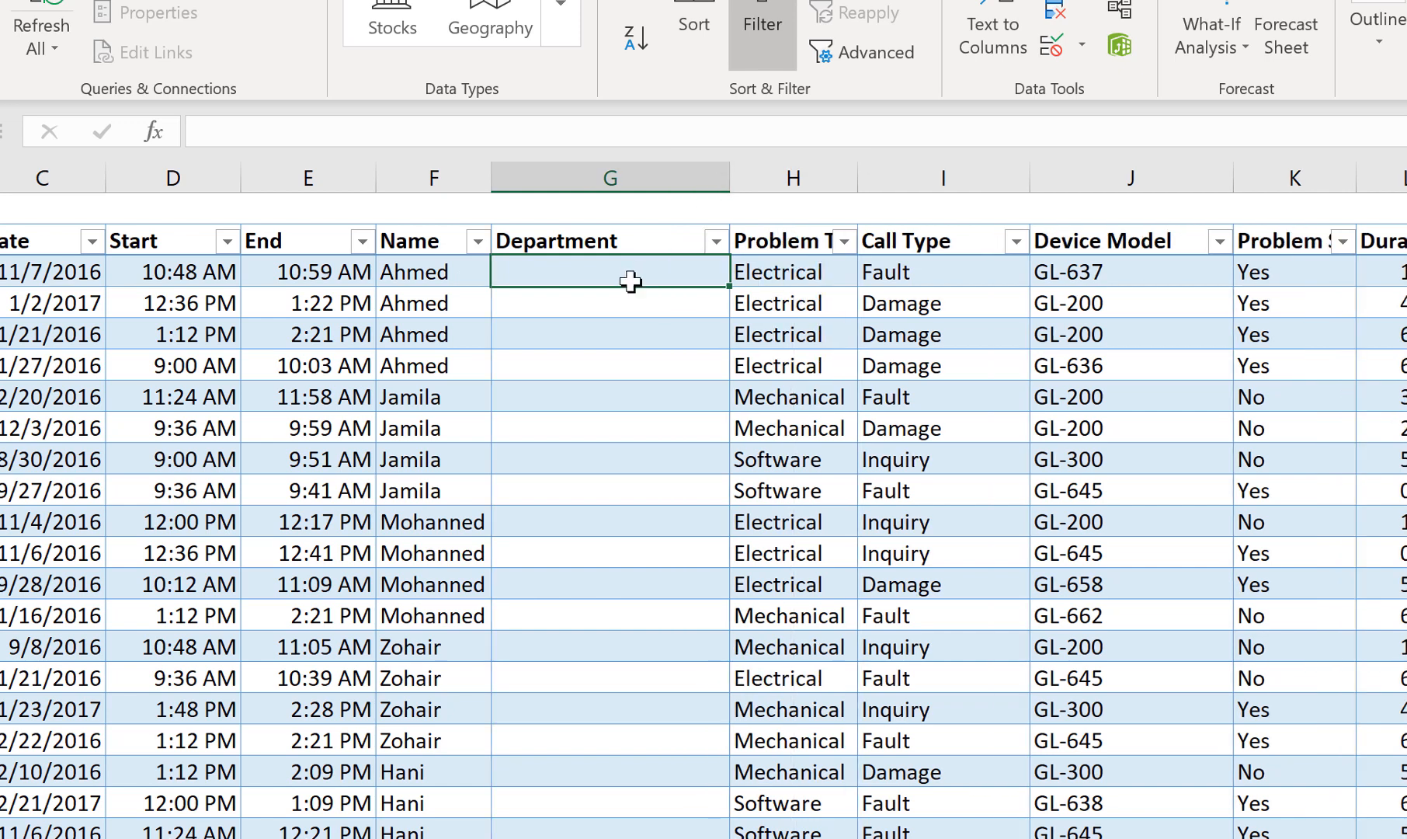
pyautogui.write('=')
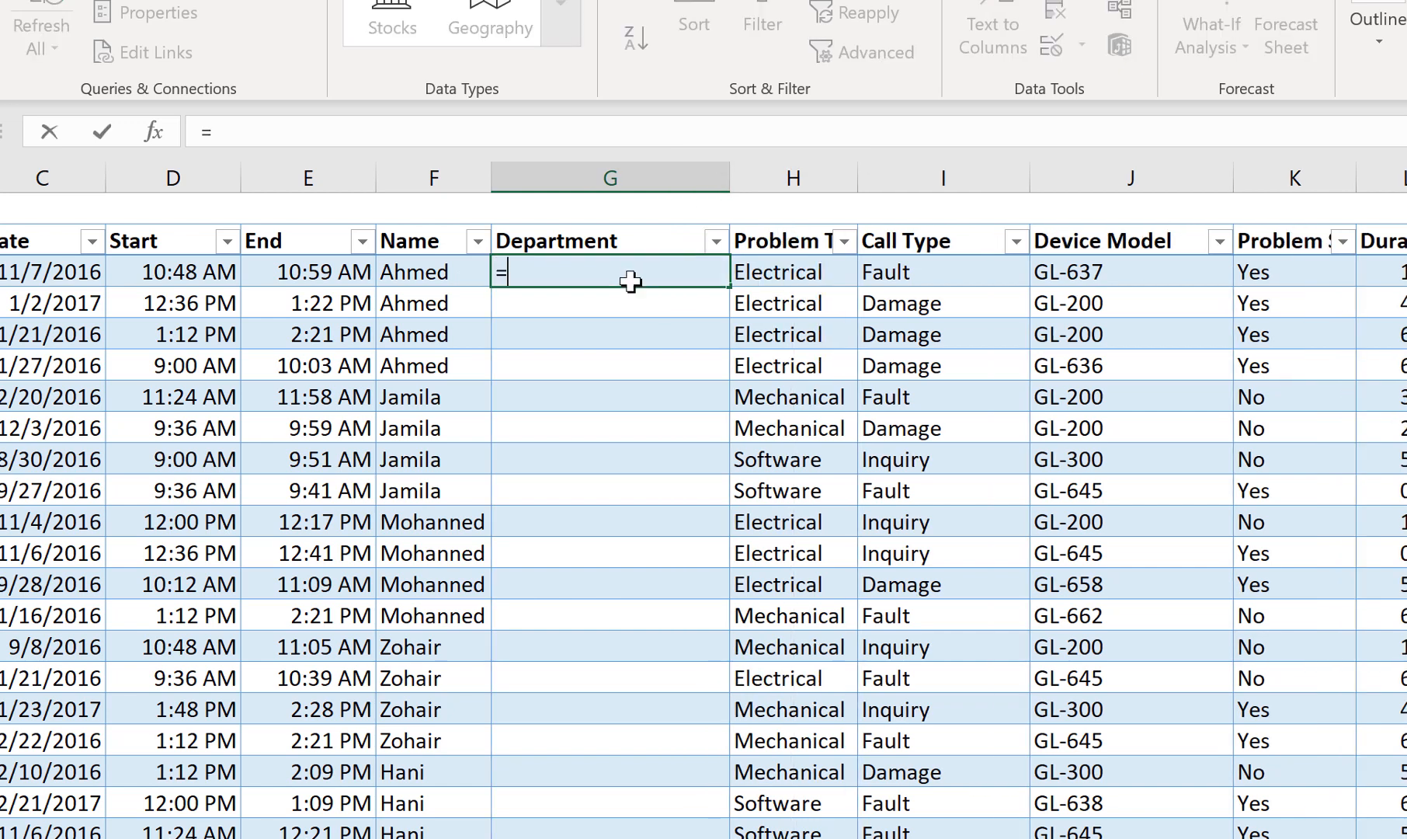
pyautogui.write('vlo')
pyautogui.press('Tab')
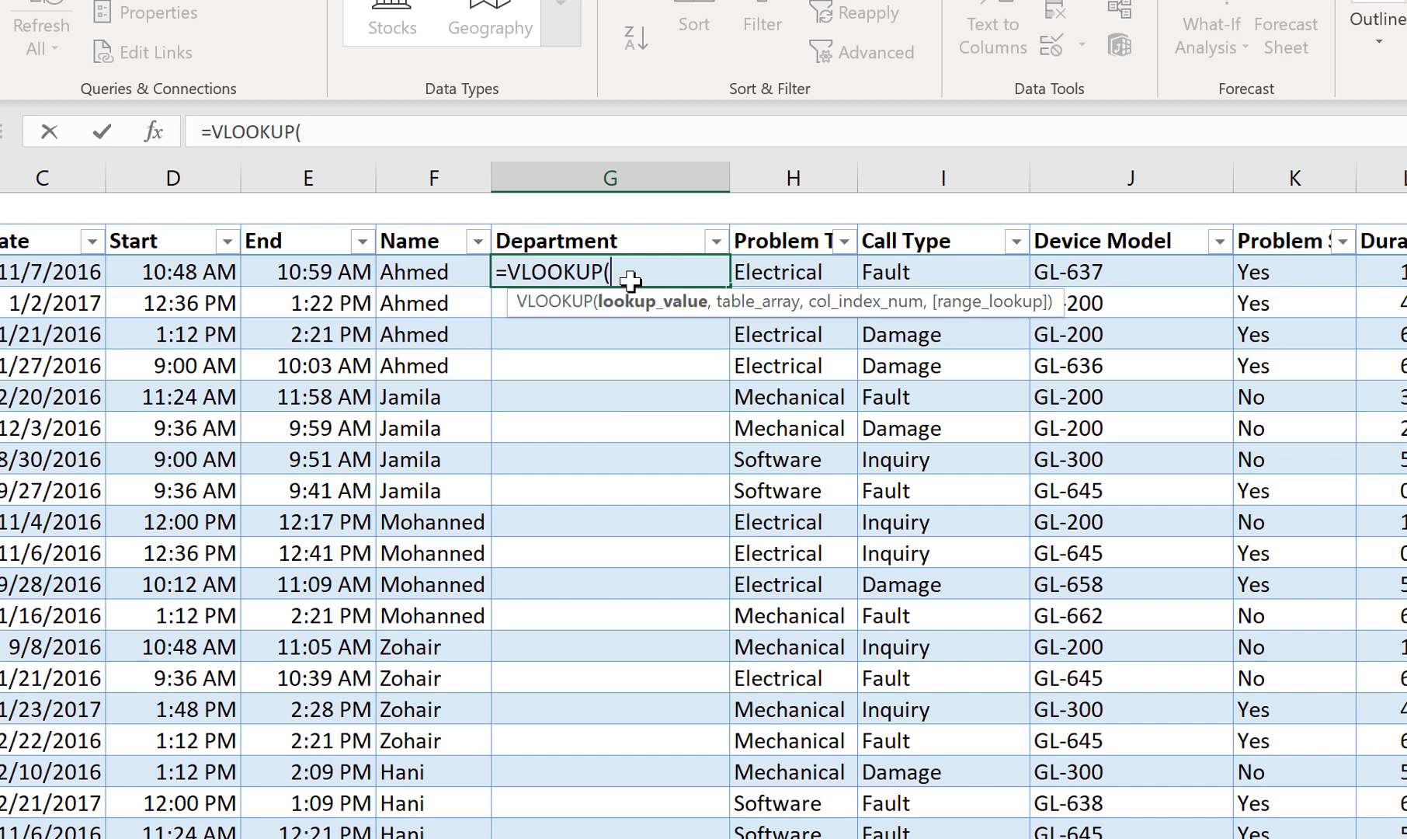
pyautogui.click(441, 273)
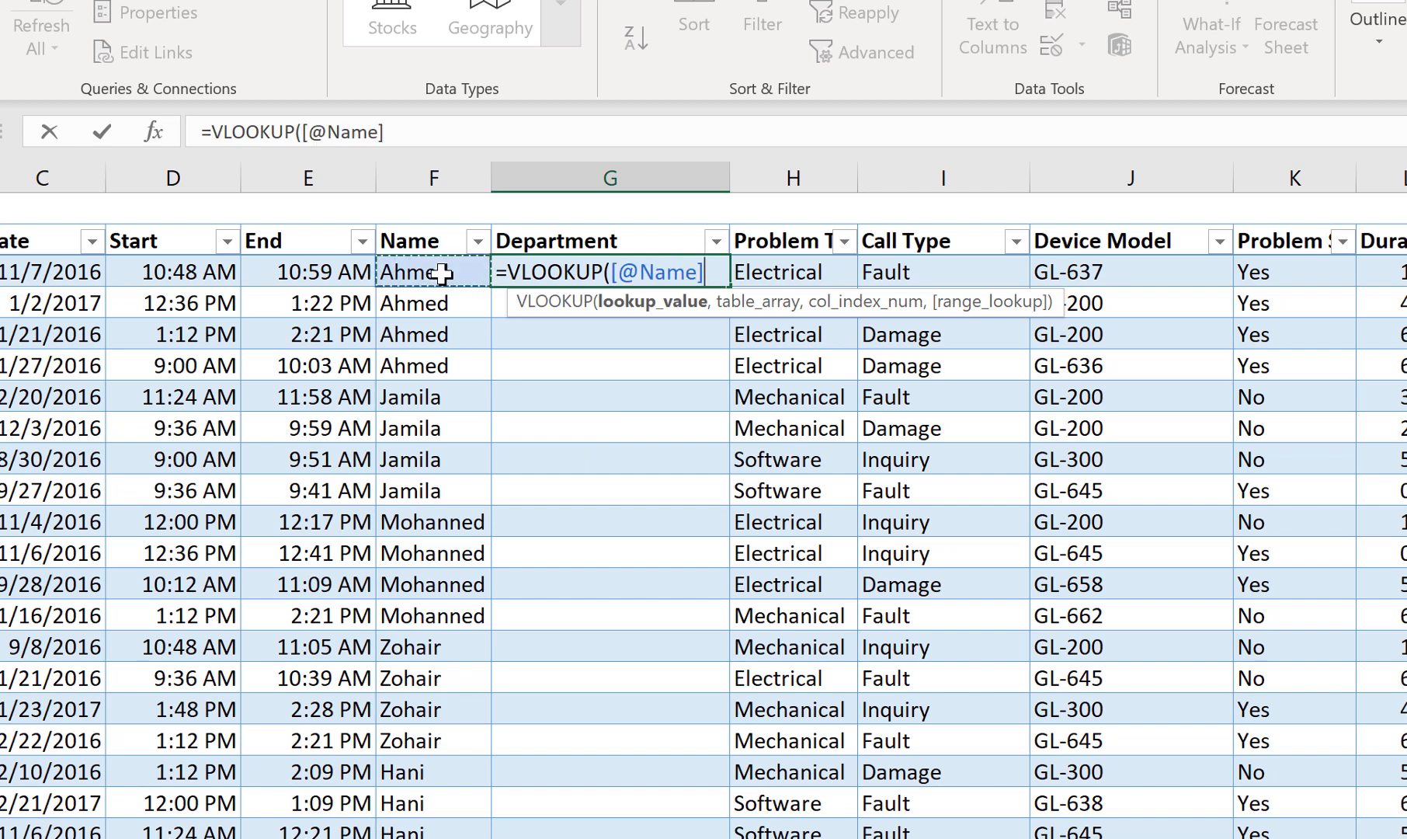
pyautogui.write(',')
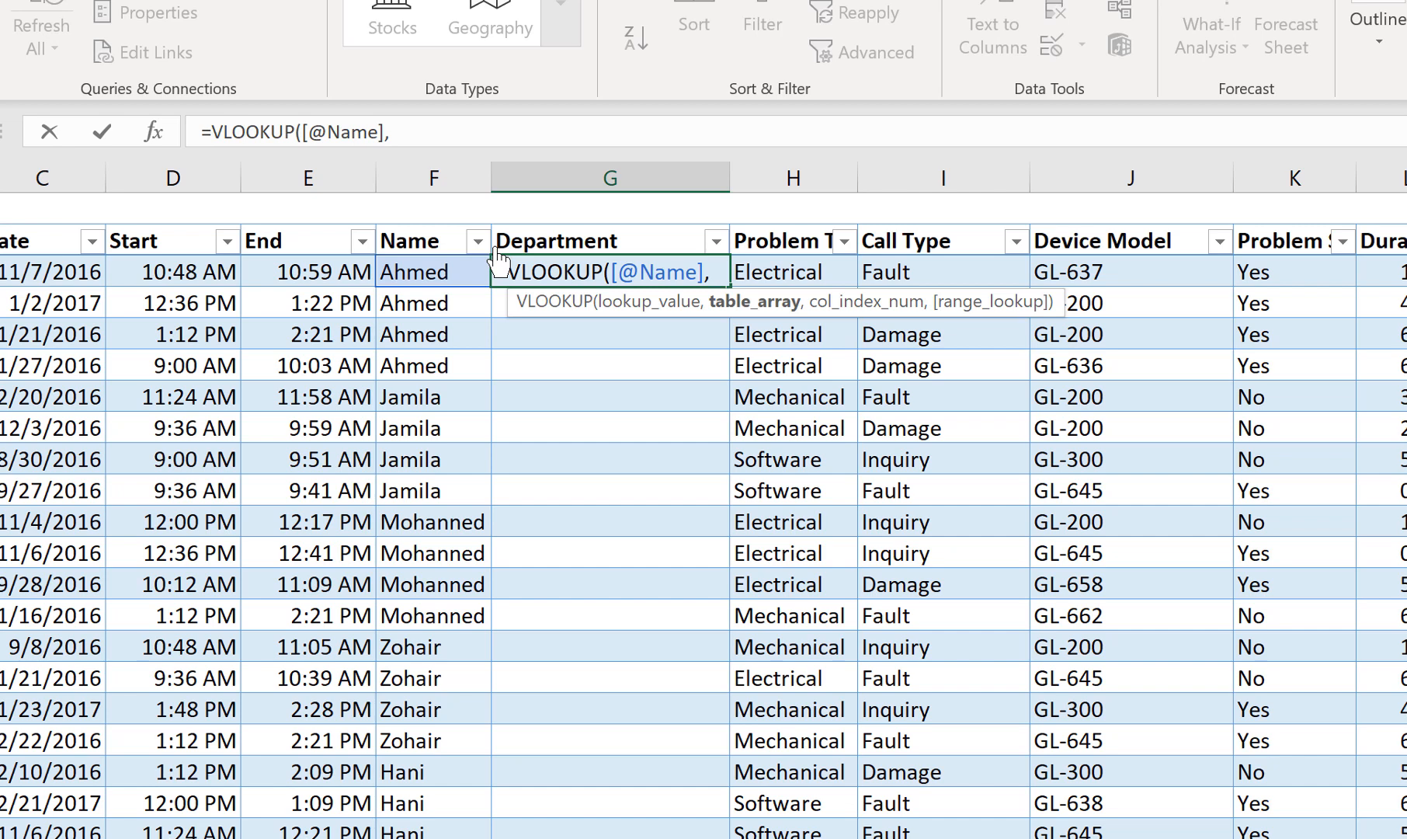
pyautogui.write('nam')
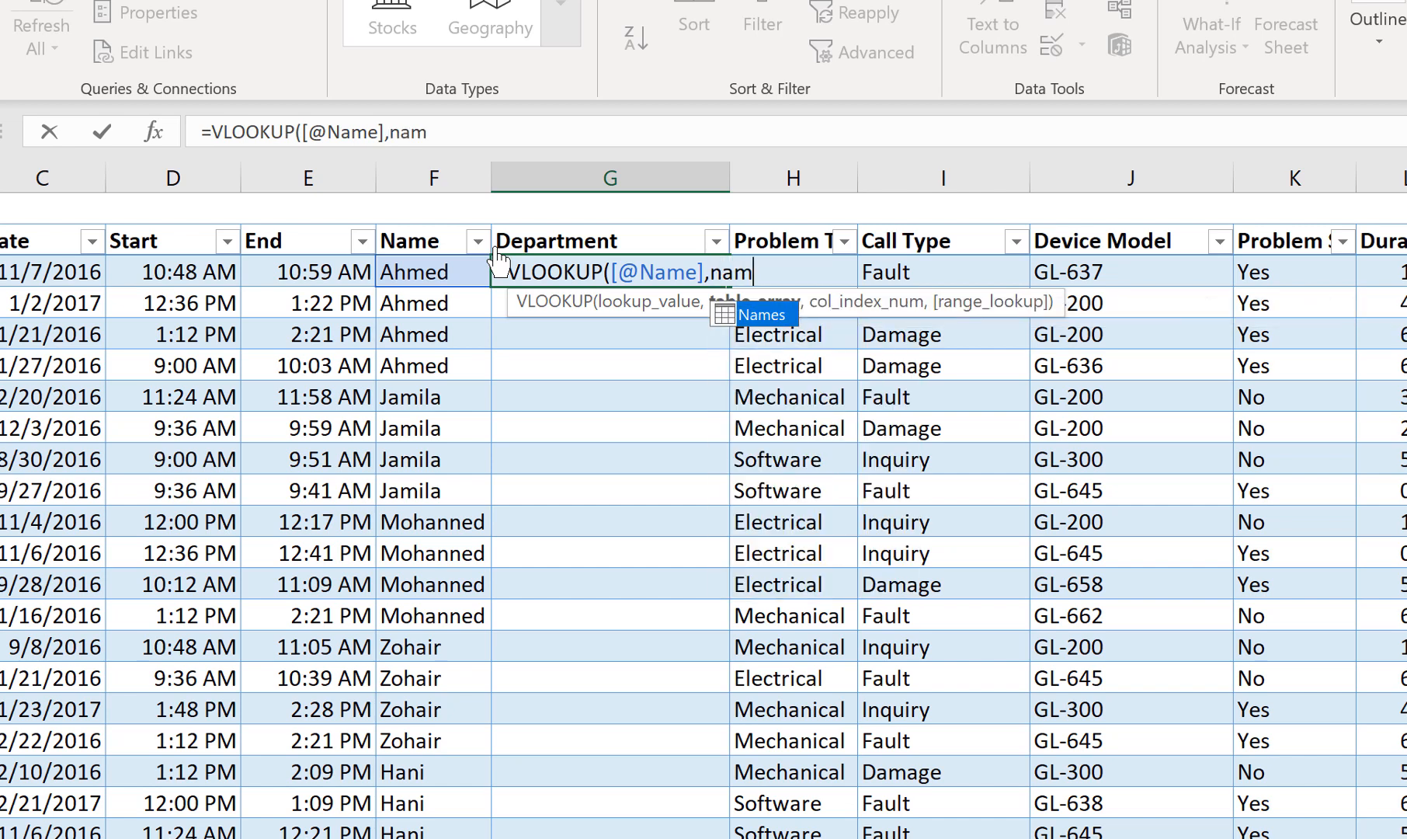
pyautogui.press('BackSpace')
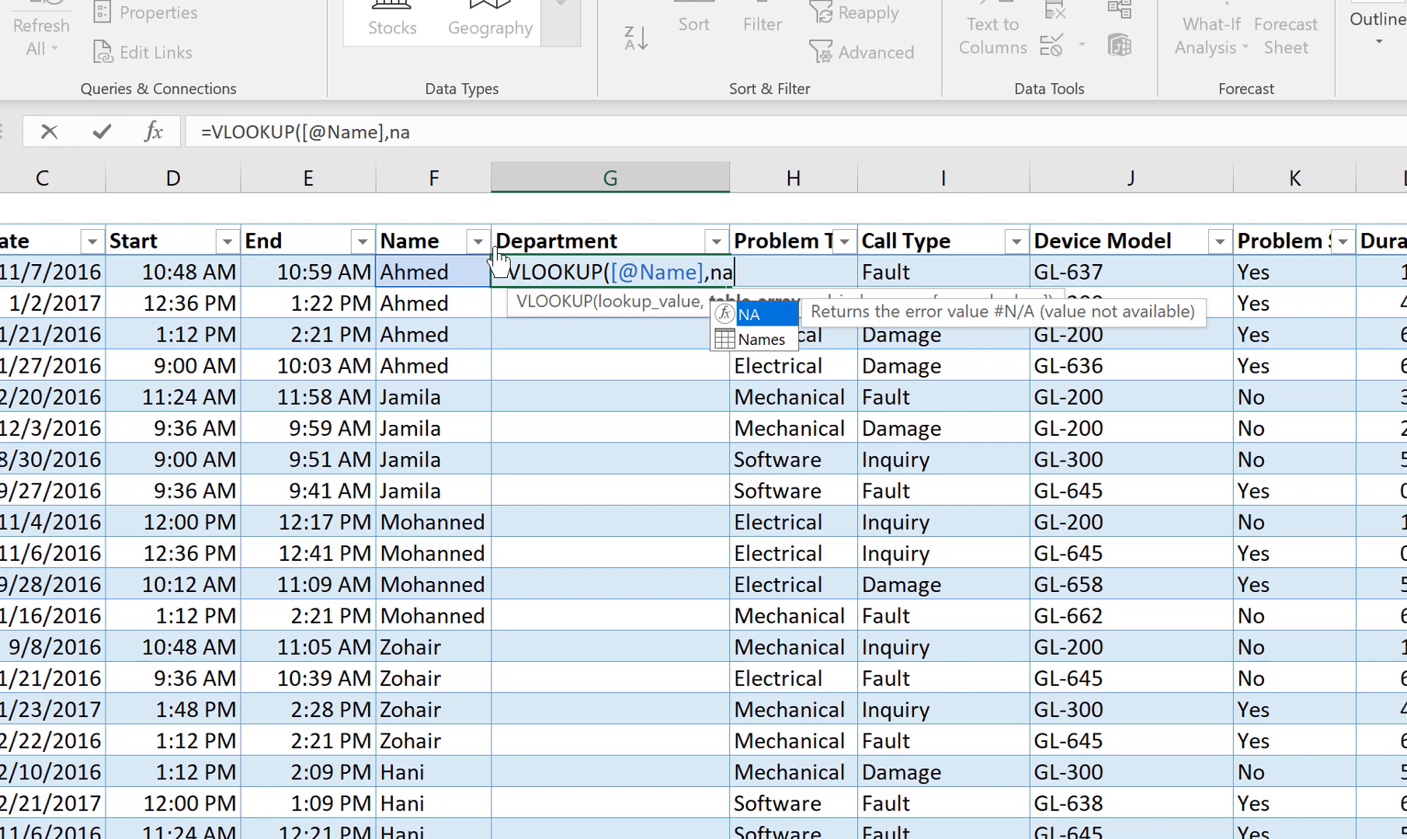
pyautogui.click(769, 344)
pyautogui.doubleClick(769, 342)
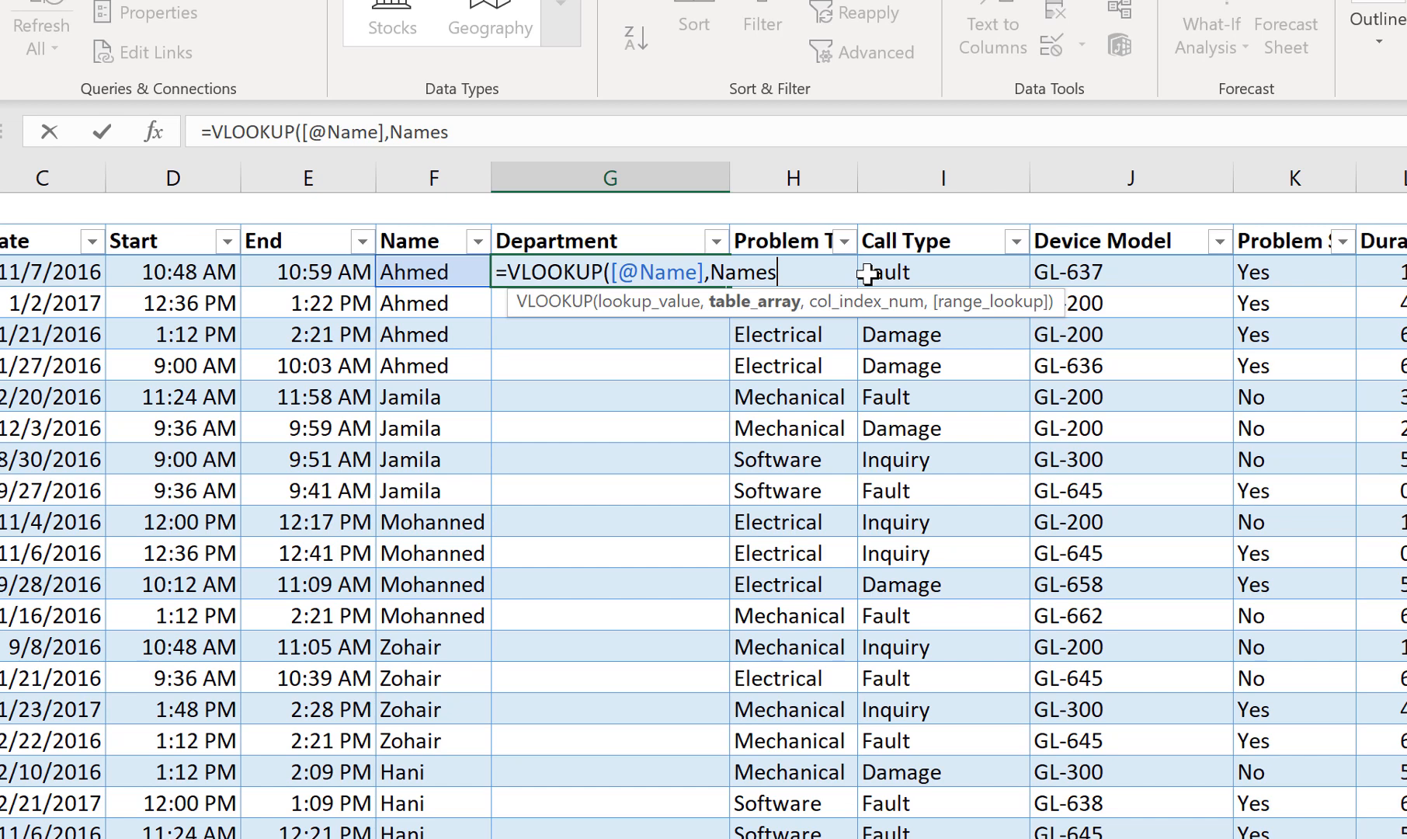
pyautogui.write(',')
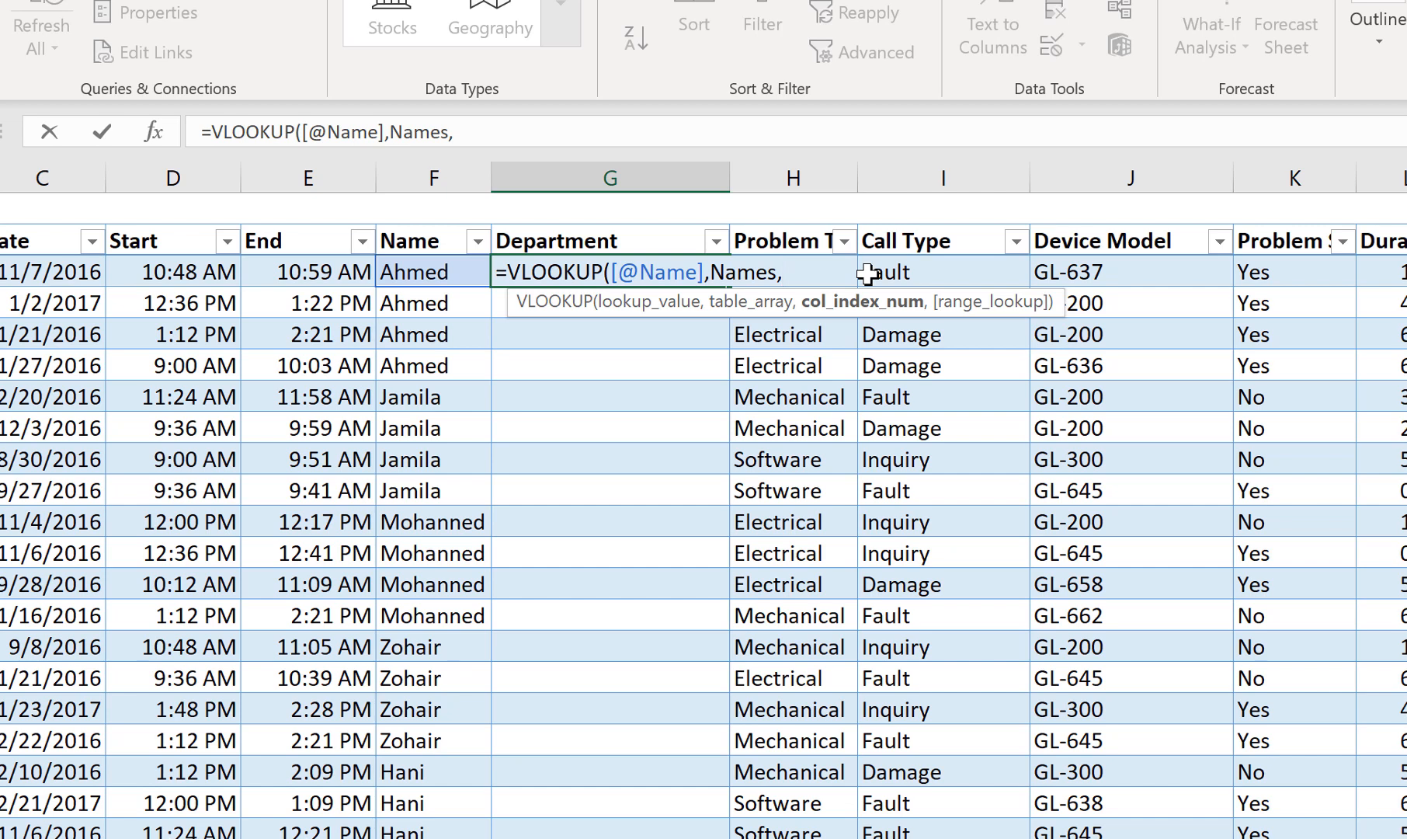
pyautogui.write('2,')
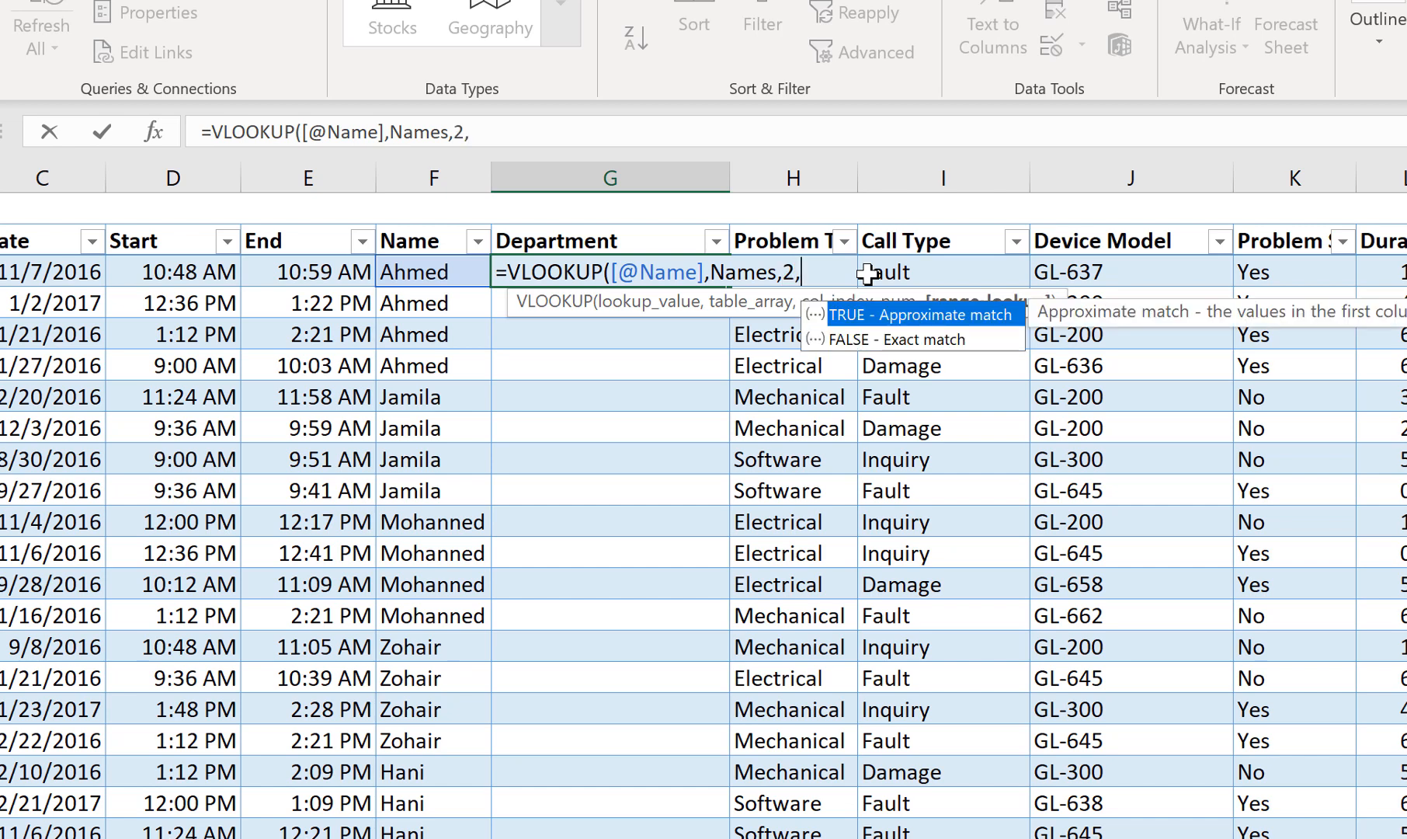
pyautogui.press('Down')
pyautogui.press('Tab')
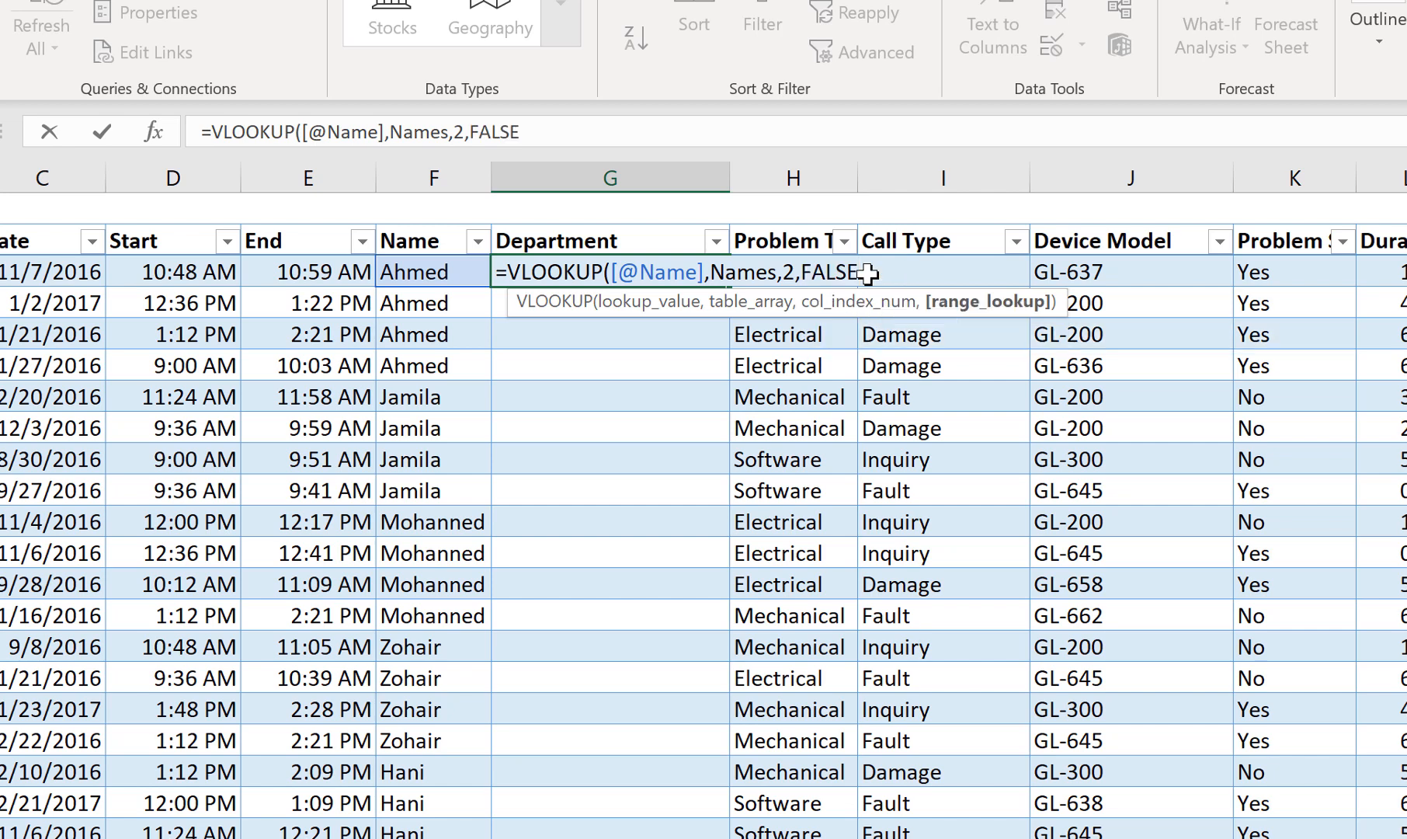
pyautogui.write(')')
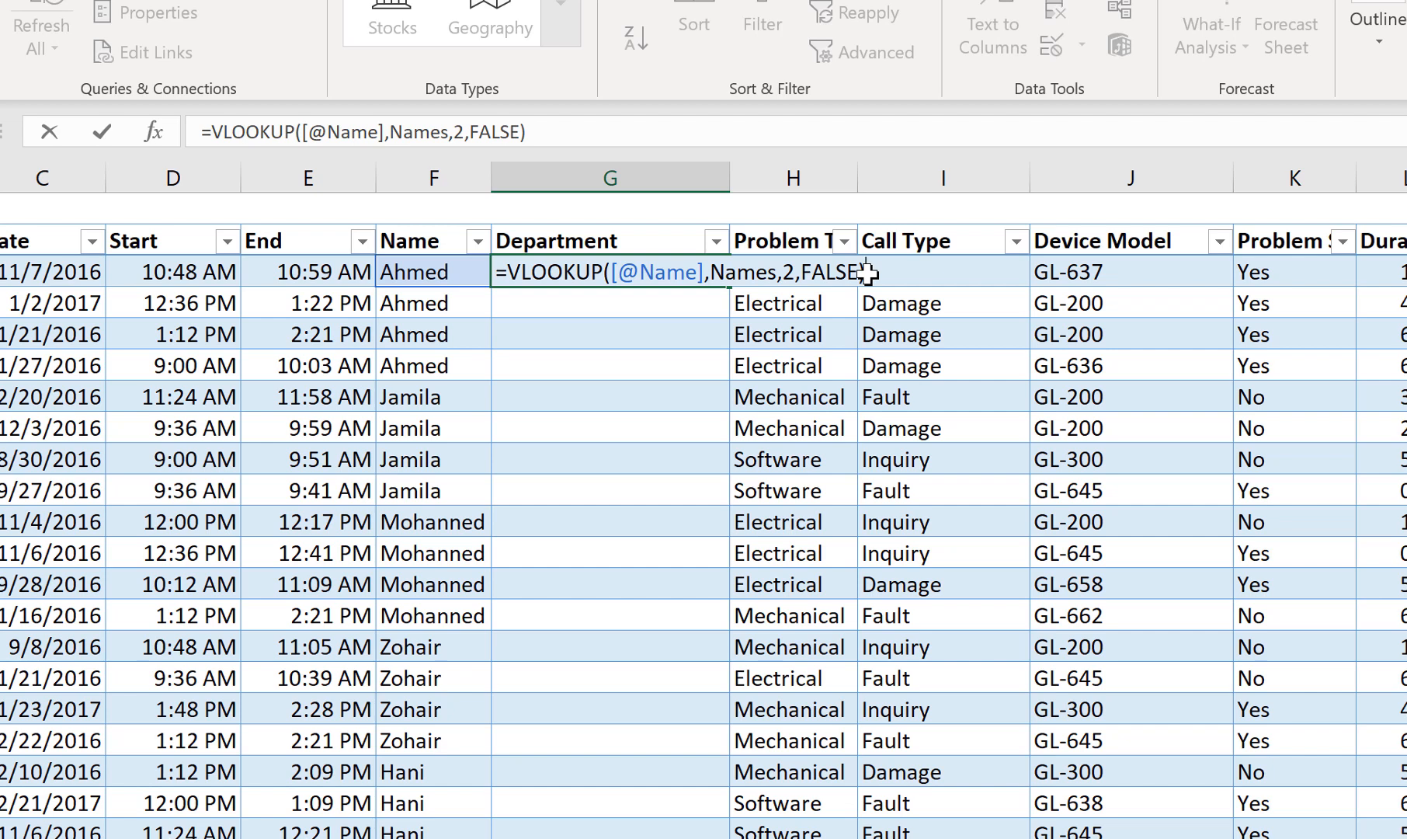
pyautogui.press('Return')
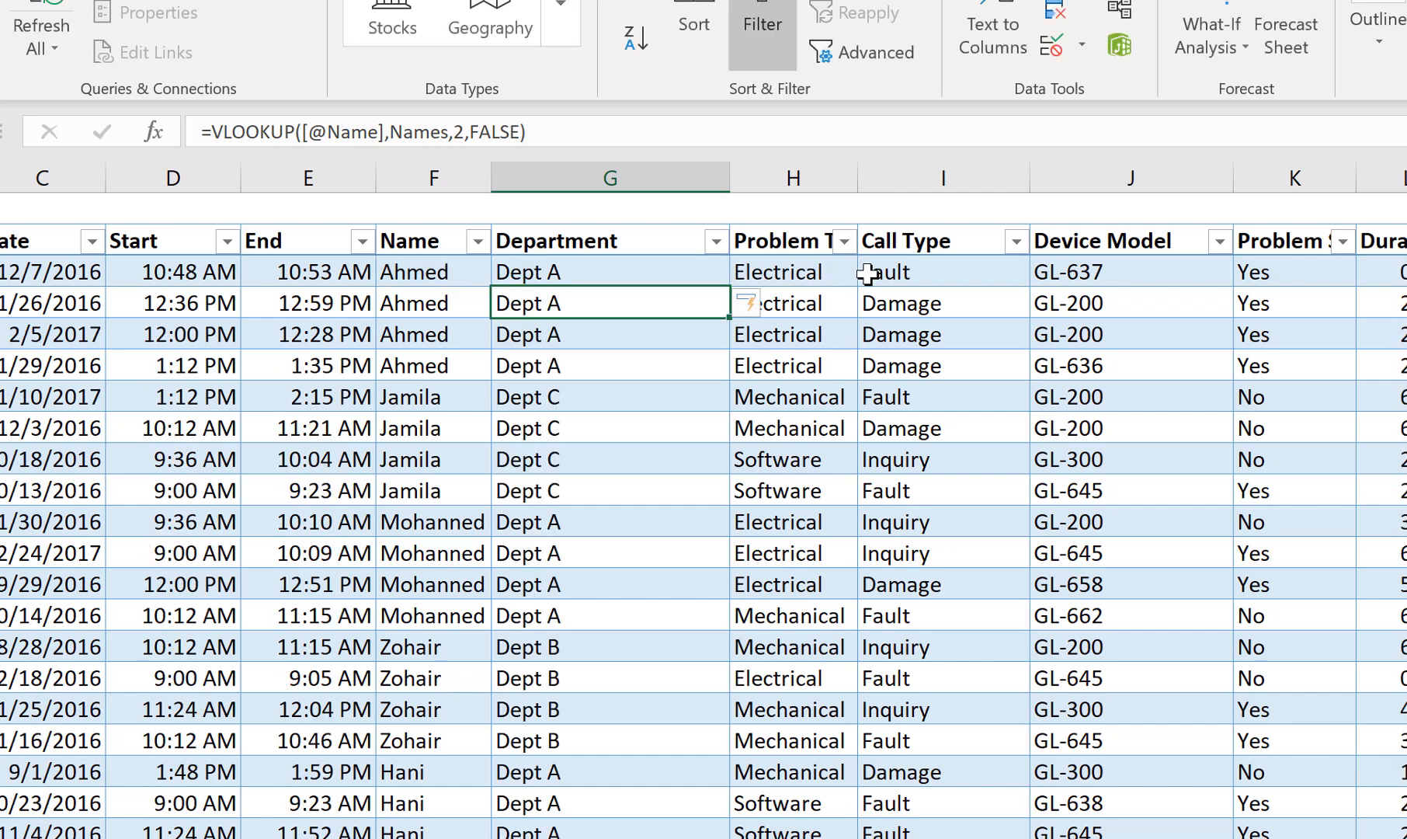
pyautogui.click(664, 264)
pyautogui.click(632, 326)
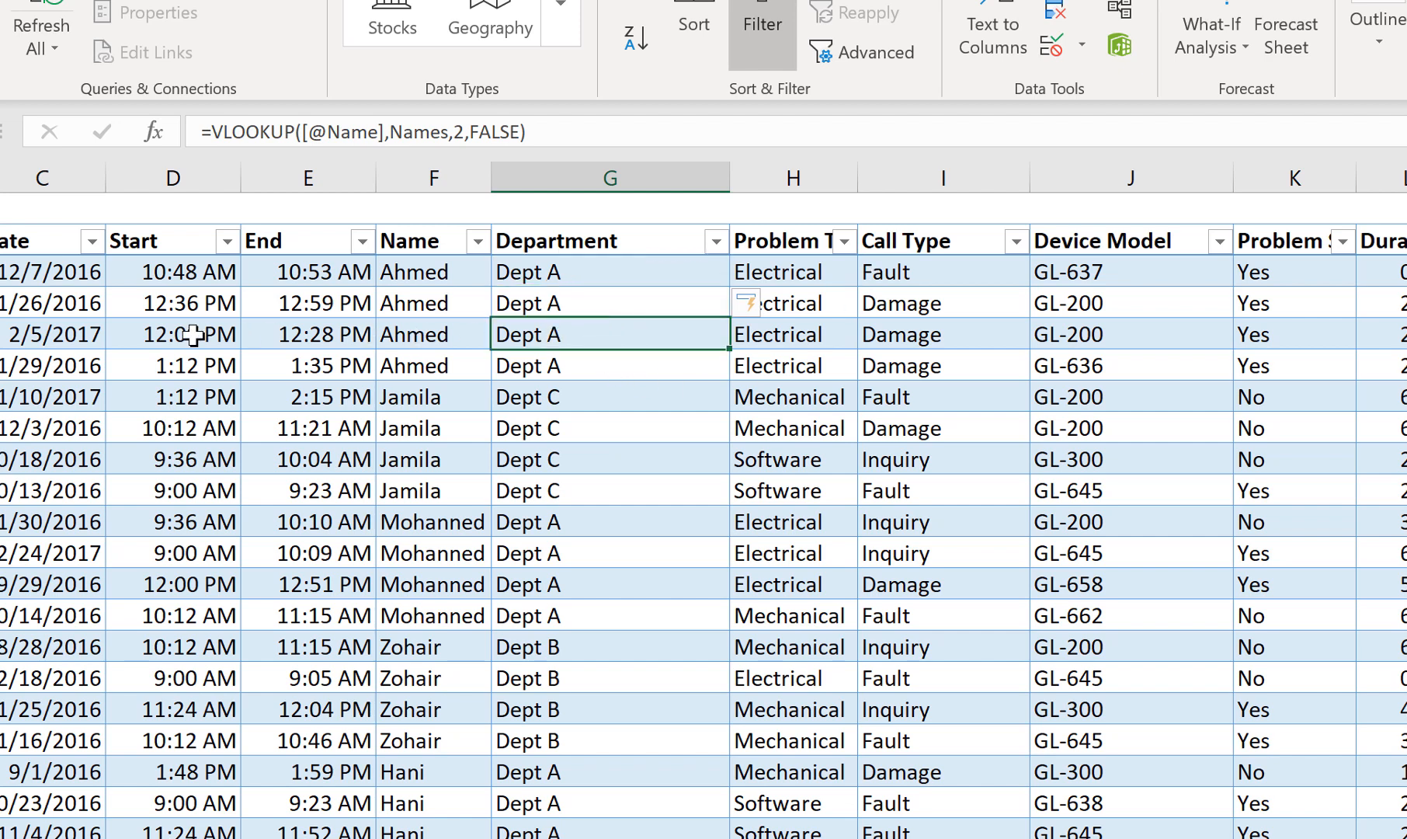